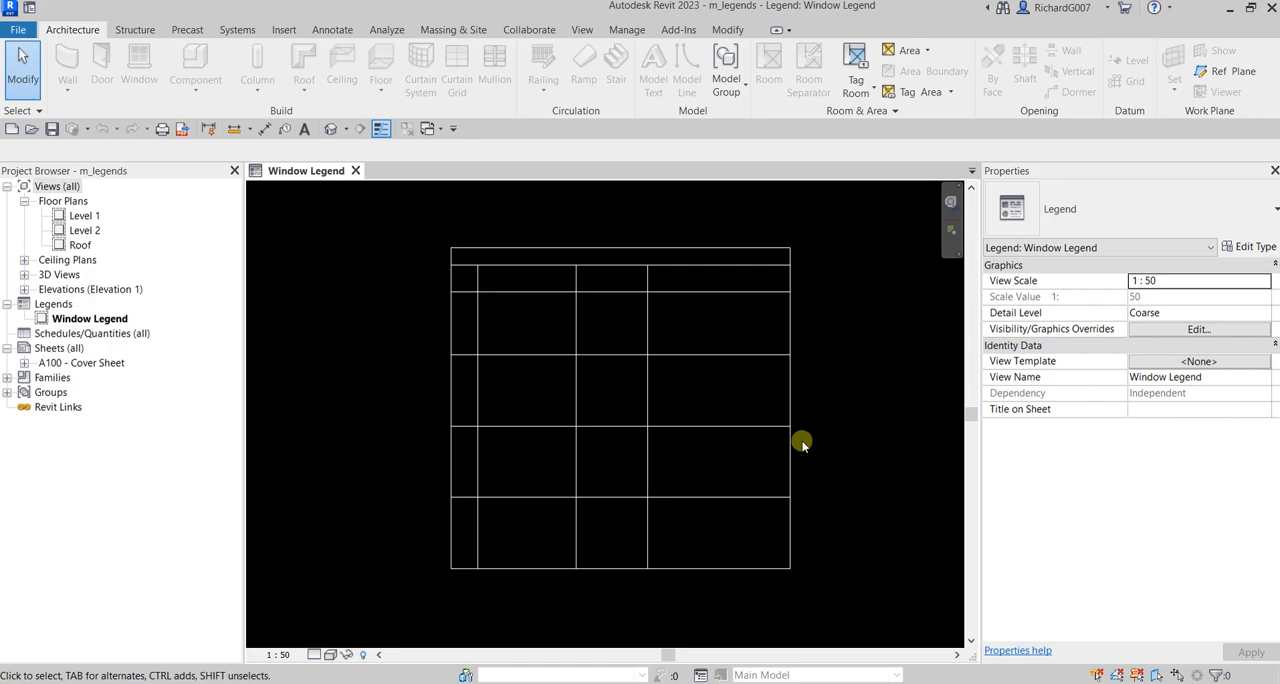
pyautogui.scroll(2, 806, 410)
pyautogui.moveTo(806, 410)
pyautogui.mouseDown(button='middle')
pyautogui.moveTo(779, 414)
pyautogui.moveTo(826, 409)
pyautogui.mouseUp(button='middle')
pyautogui.scroll(-3, 791, 409)
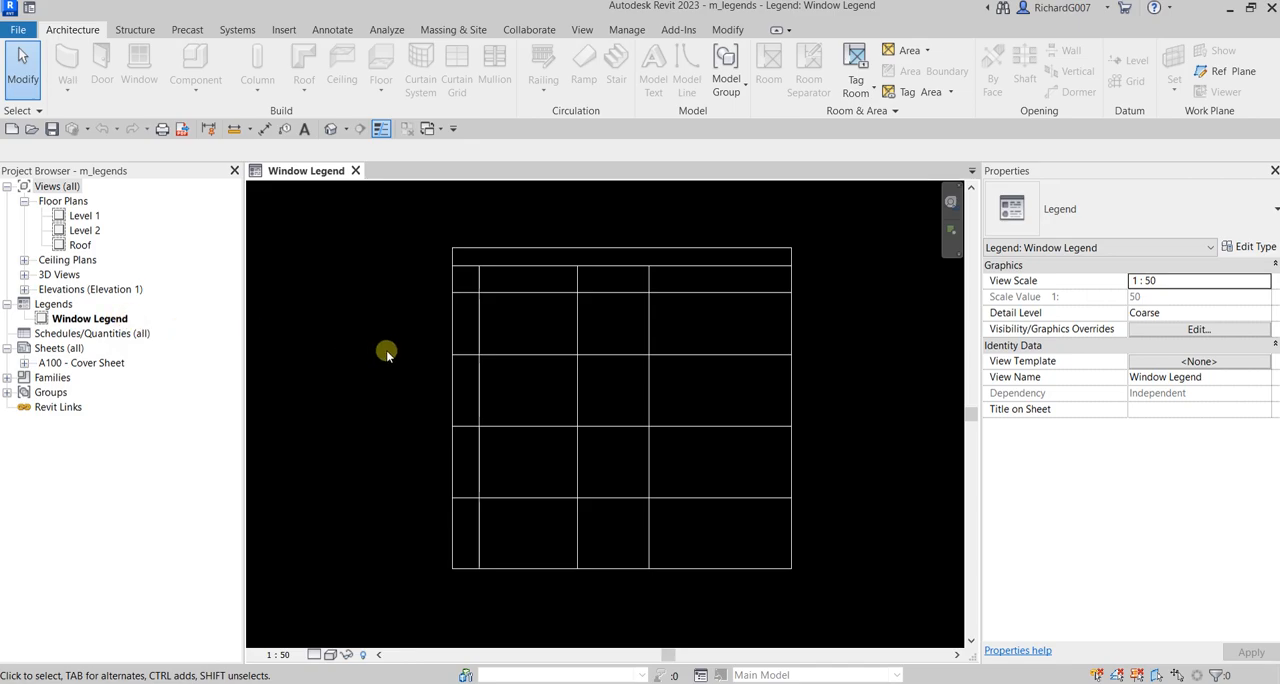
# Step: Create a new legend view named Door Legend at a scale of 1 : 50 and open it
pyautogui.rightClick(55, 304)
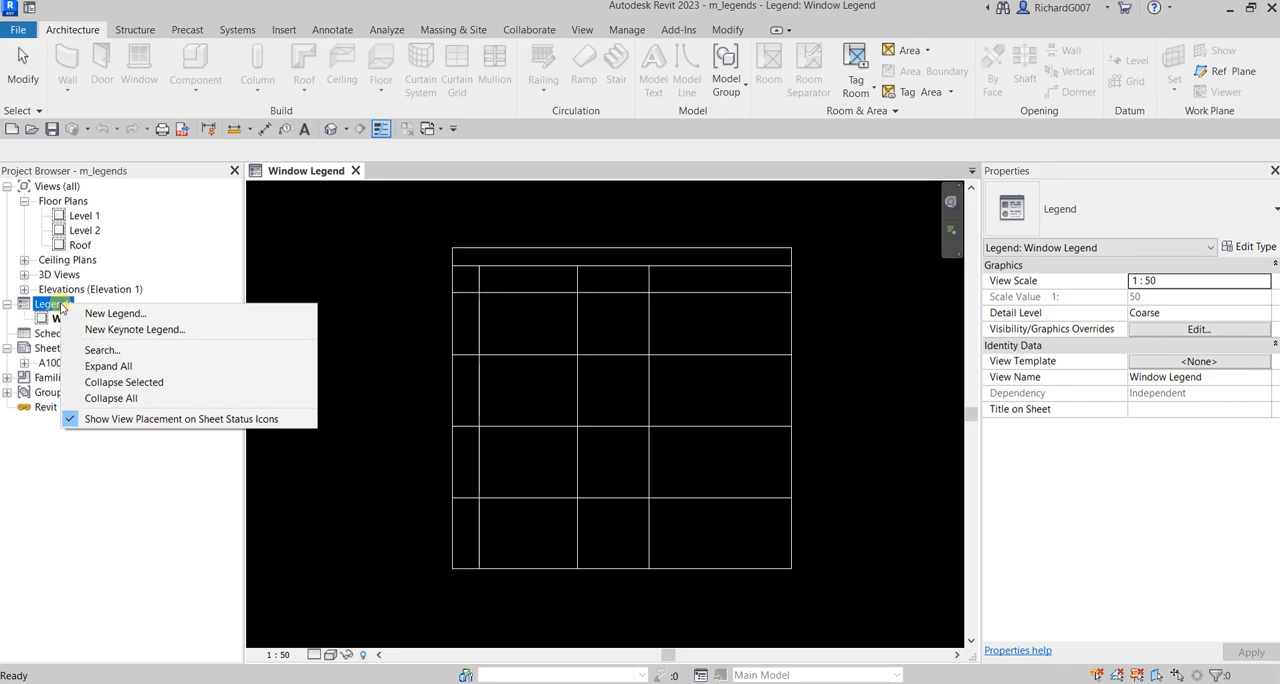
pyautogui.click(115, 314)
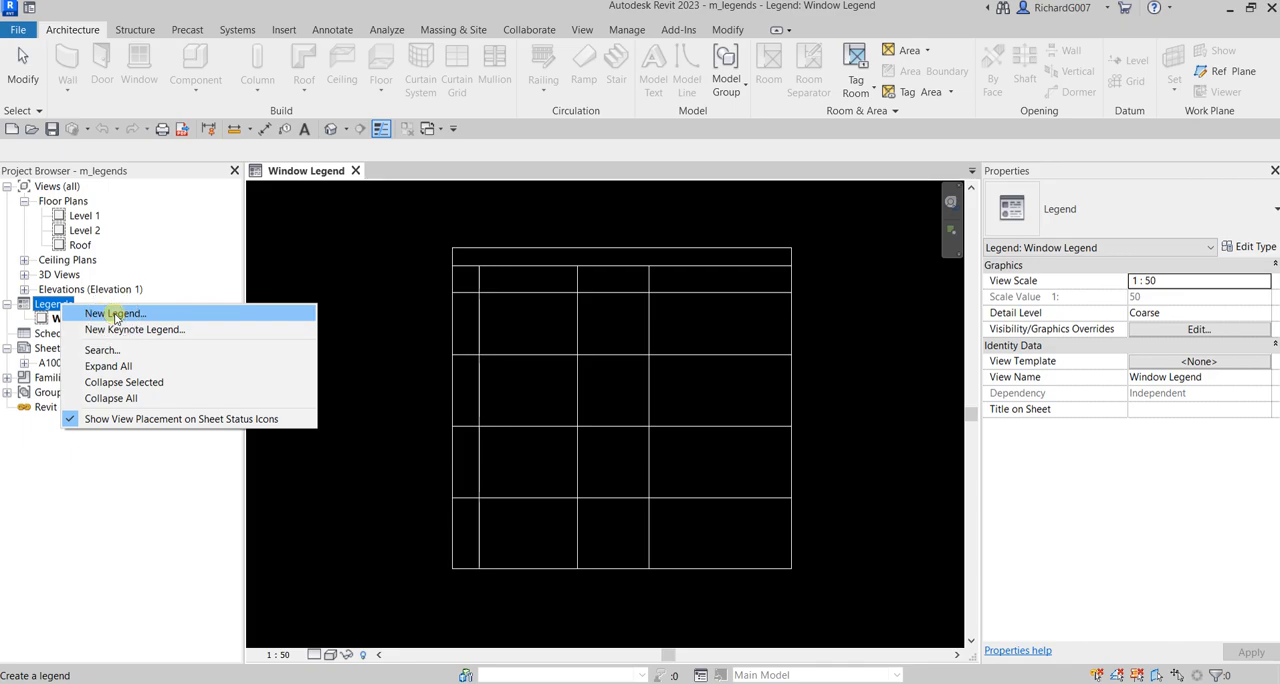
pyautogui.click(115, 314)
pyautogui.click(466, 241)
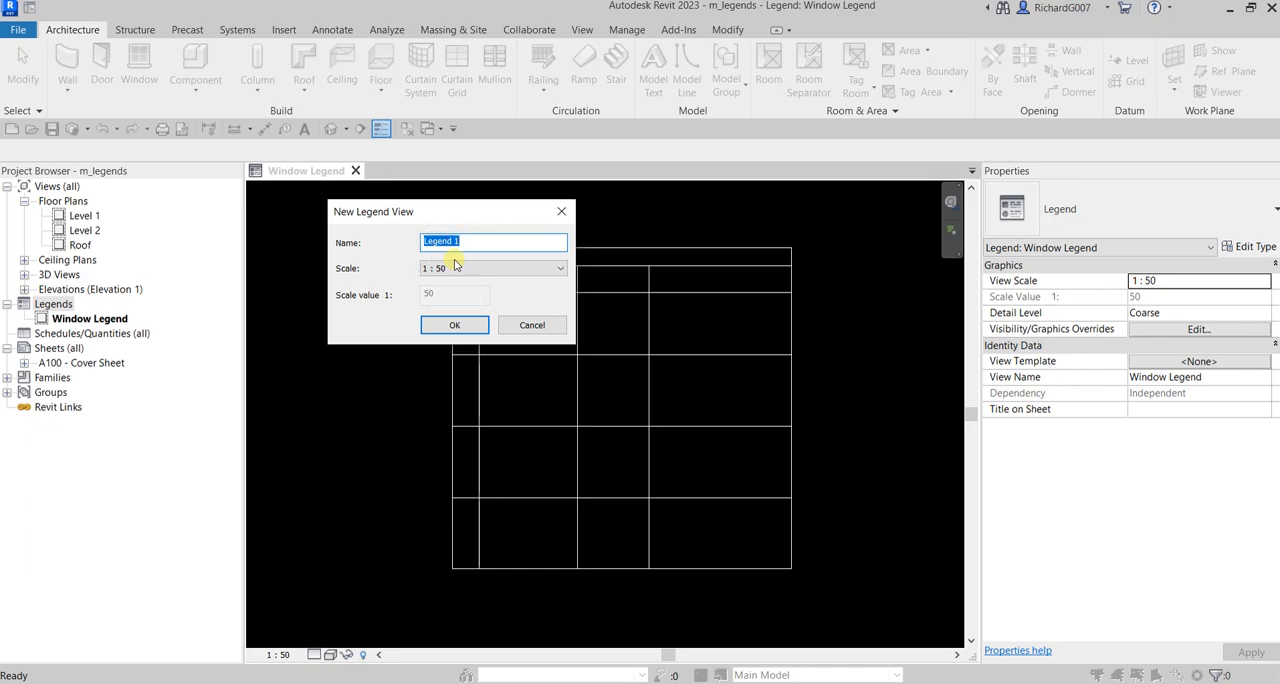
pyautogui.write('Door')
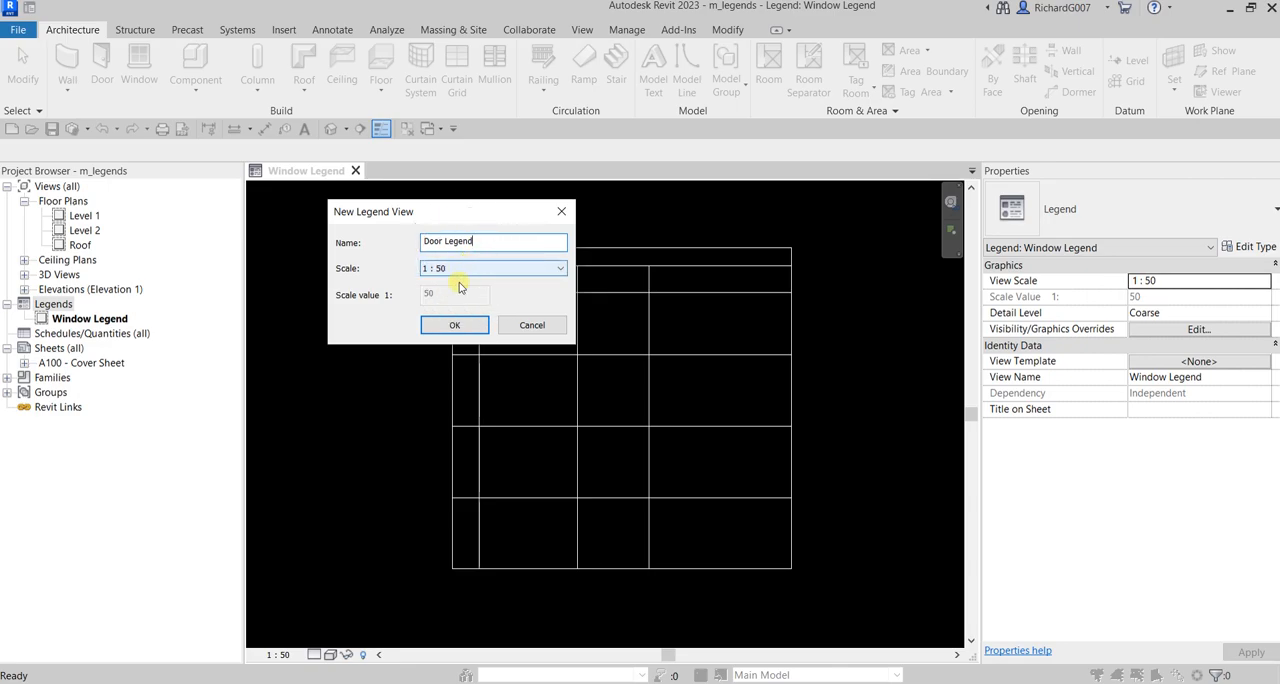
pyautogui.click(457, 323)
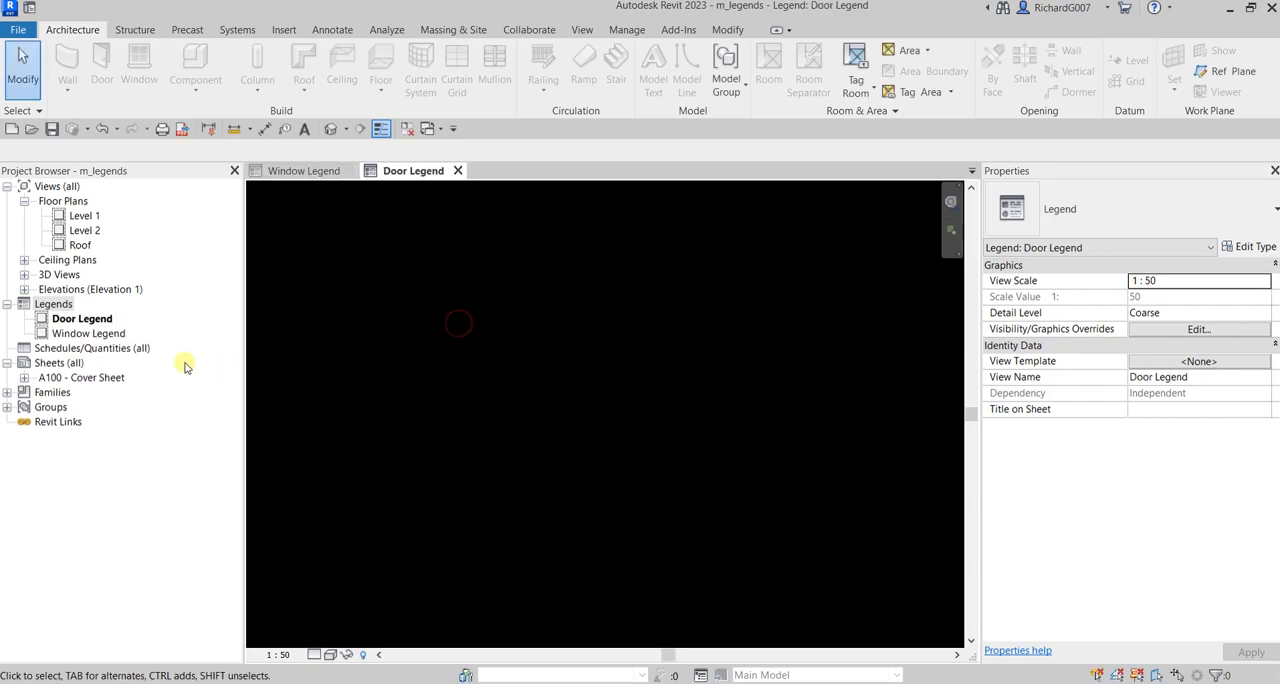
pyautogui.doubleClick(91, 322)
# Step: Draw a short vertical sample detail line in the Thin Lines style in the empty legend view
pyautogui.click(343, 35)
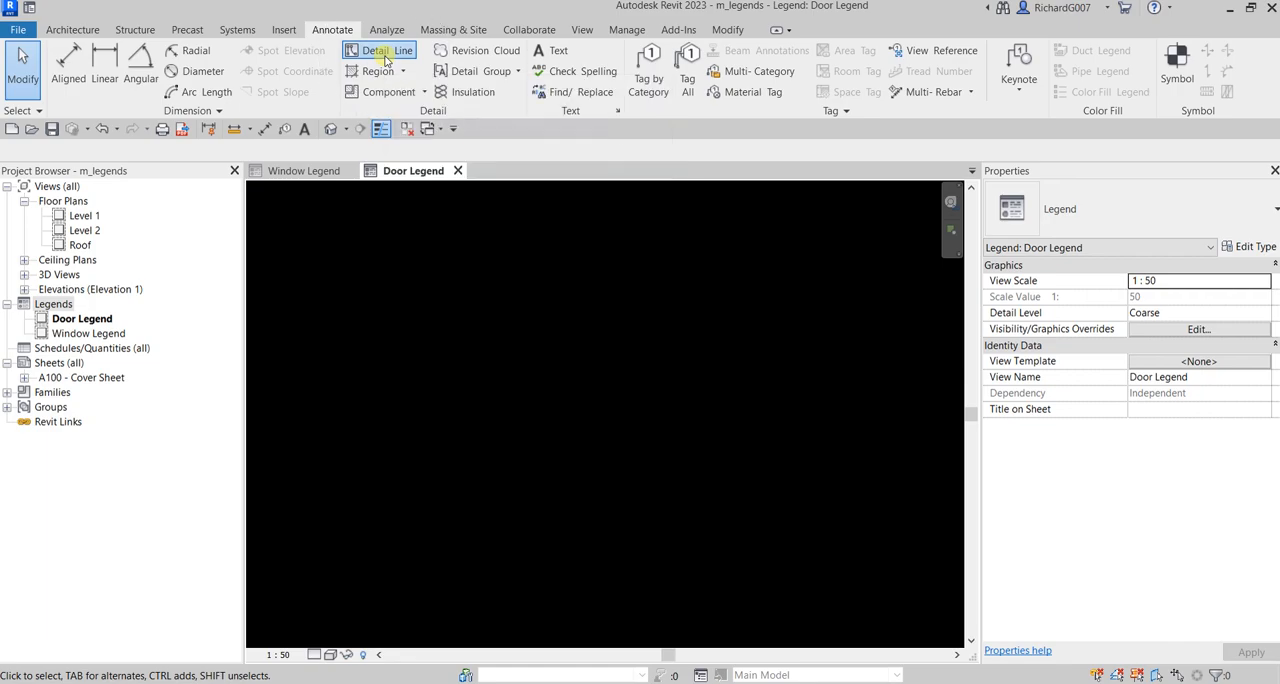
pyautogui.click(386, 58)
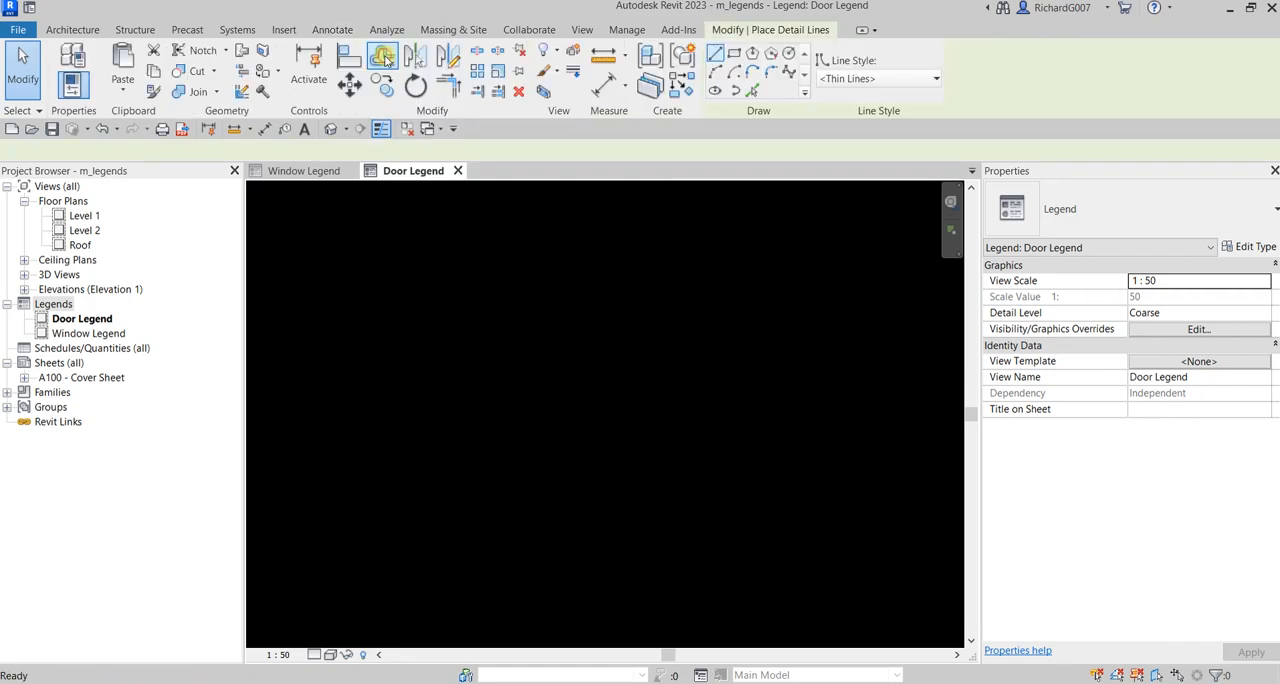
pyautogui.click(866, 80)
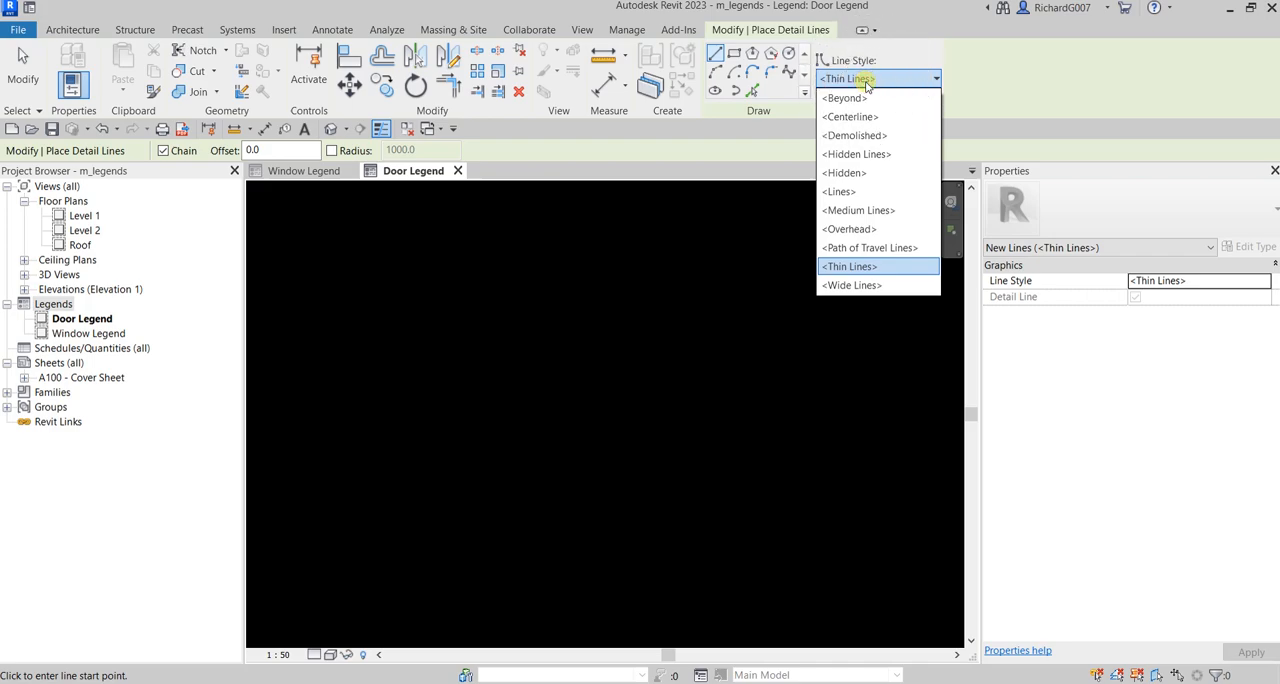
pyautogui.click(868, 80)
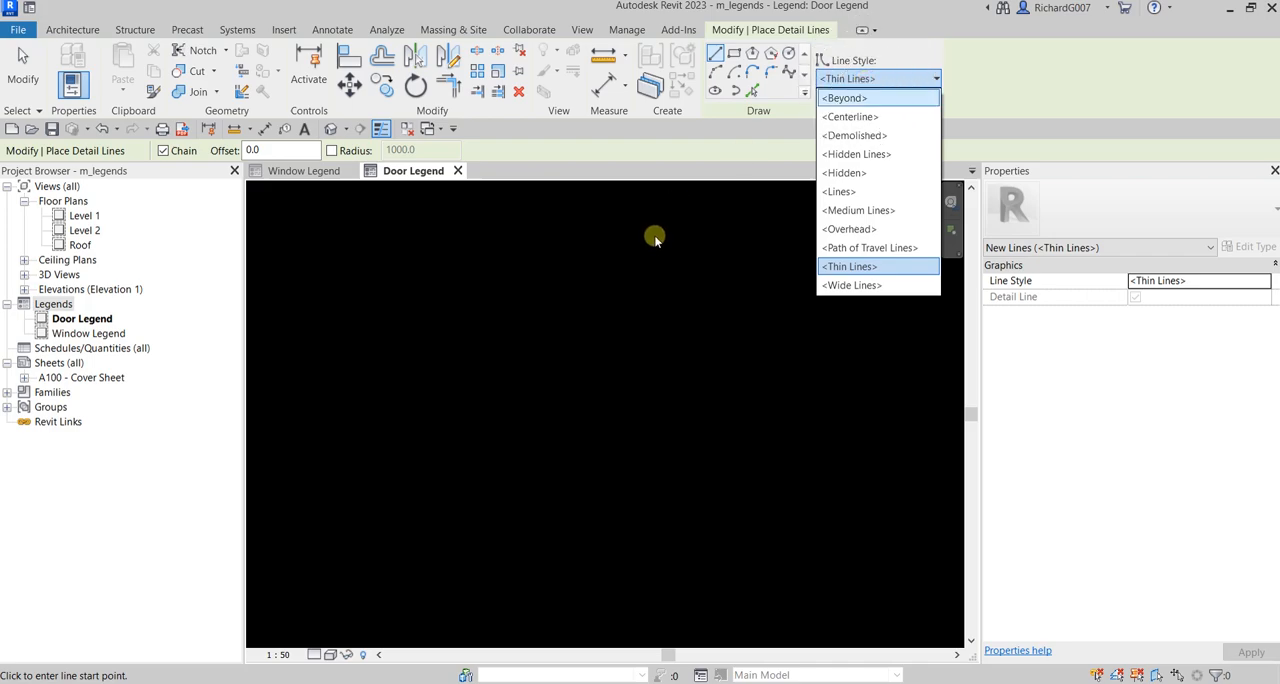
pyautogui.click(581, 272)
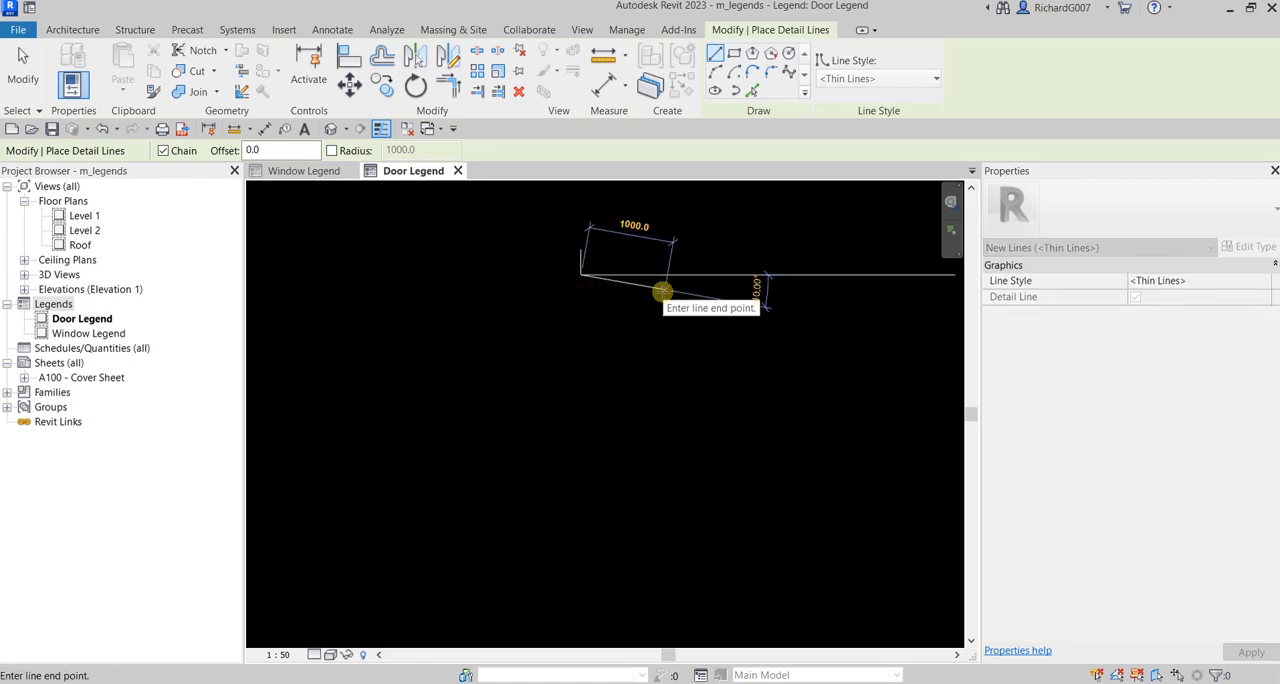
pyautogui.press('Escape')
# Step: Draw a second vertical sample line of equal length beside the first, using the Medium Lines style
pyautogui.click(851, 79)
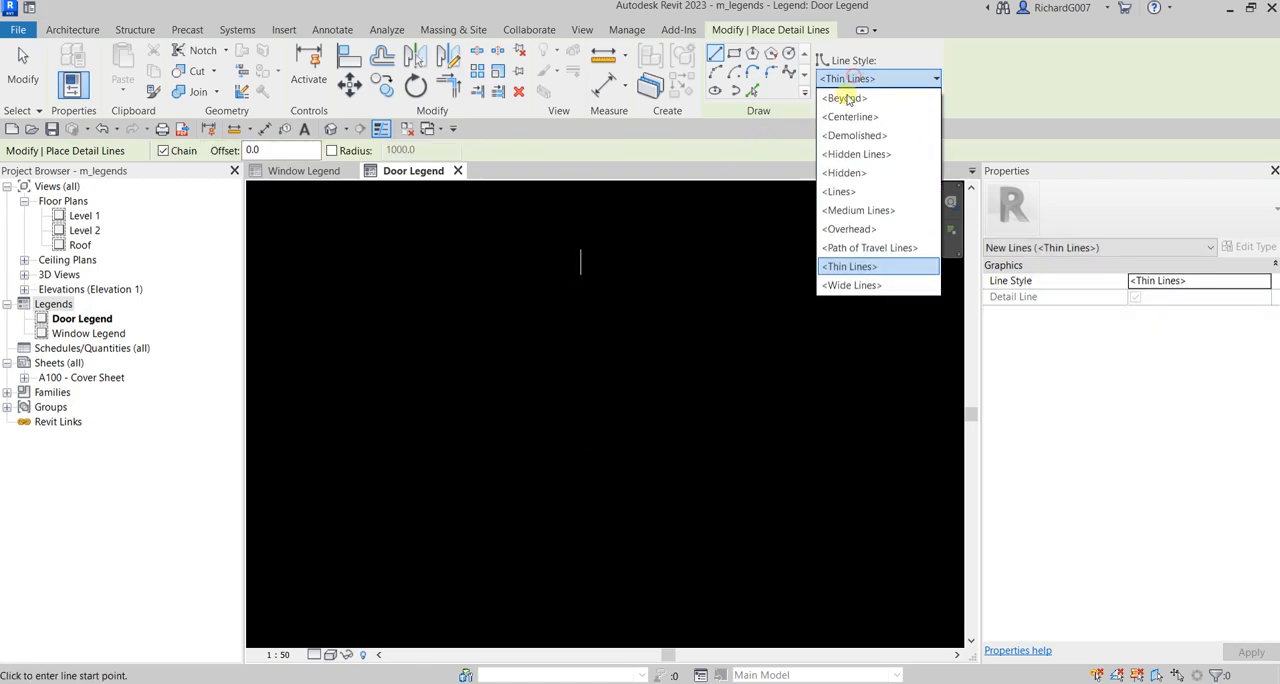
pyautogui.click(852, 210)
pyautogui.scroll(5, 614, 249)
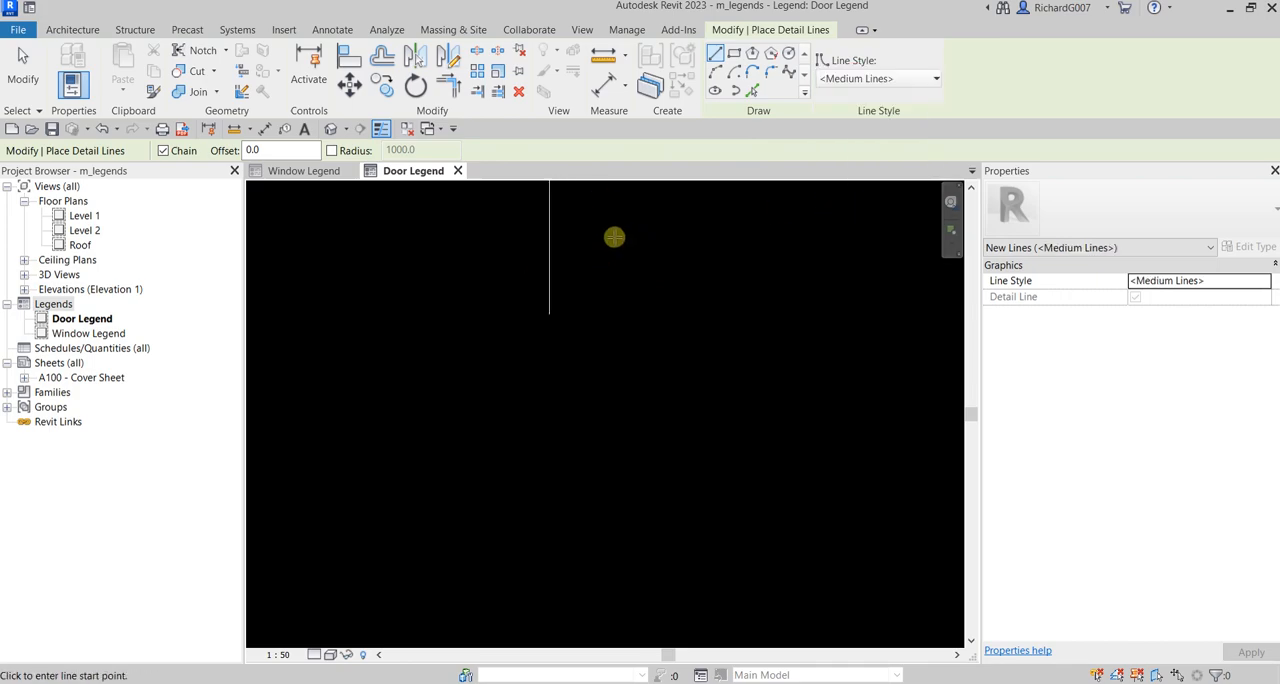
pyautogui.click(588, 210)
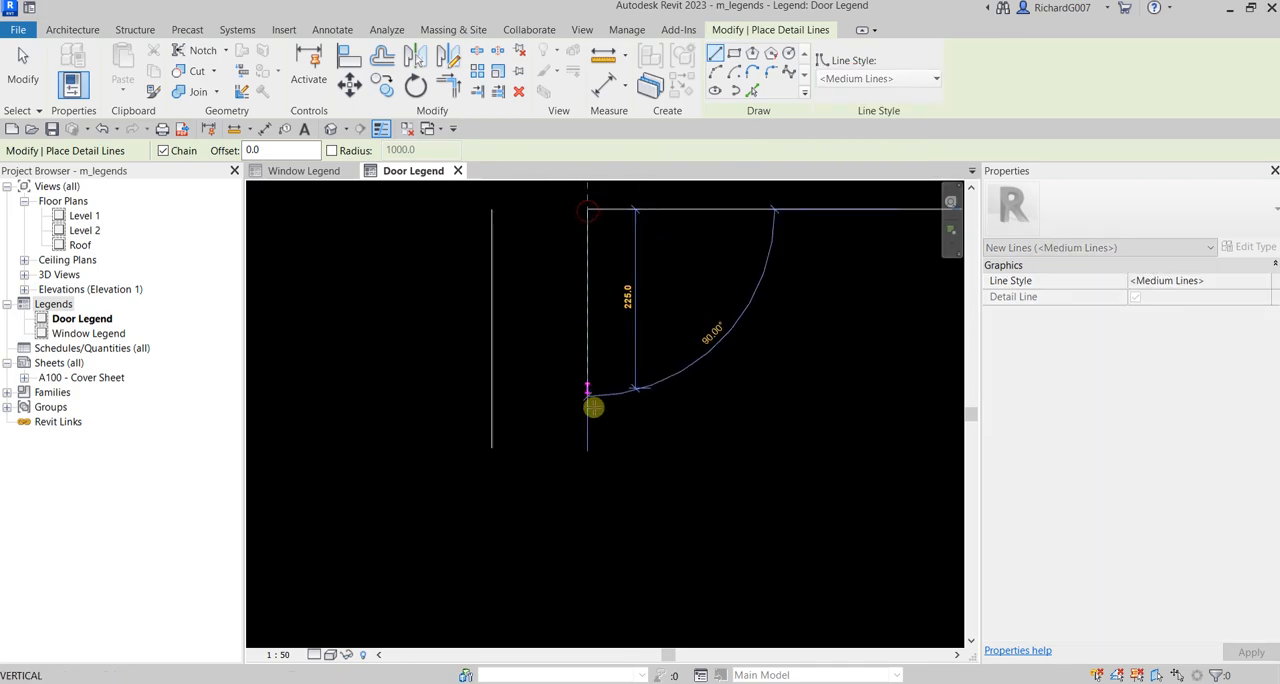
pyautogui.click(588, 442)
pyautogui.press('Escape')
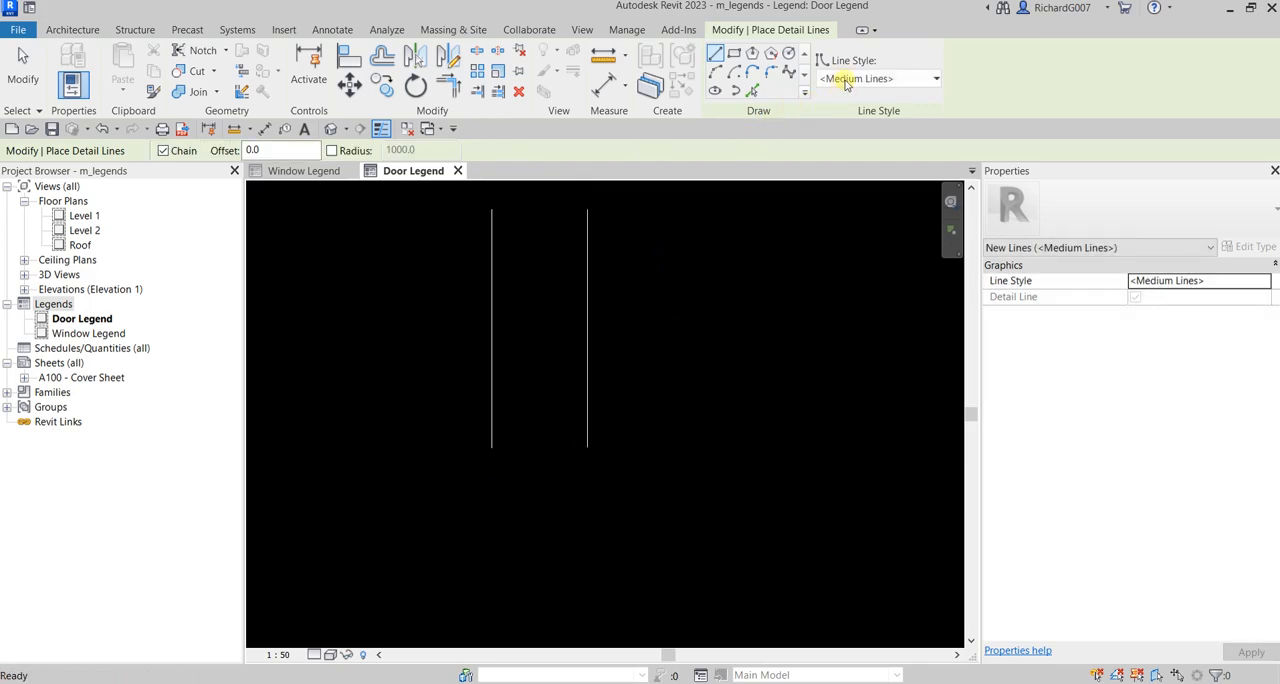
# Step: Draw a third vertical sample line in the Wide Lines style, about 300 long and aligned with the other two
pyautogui.click(850, 79)
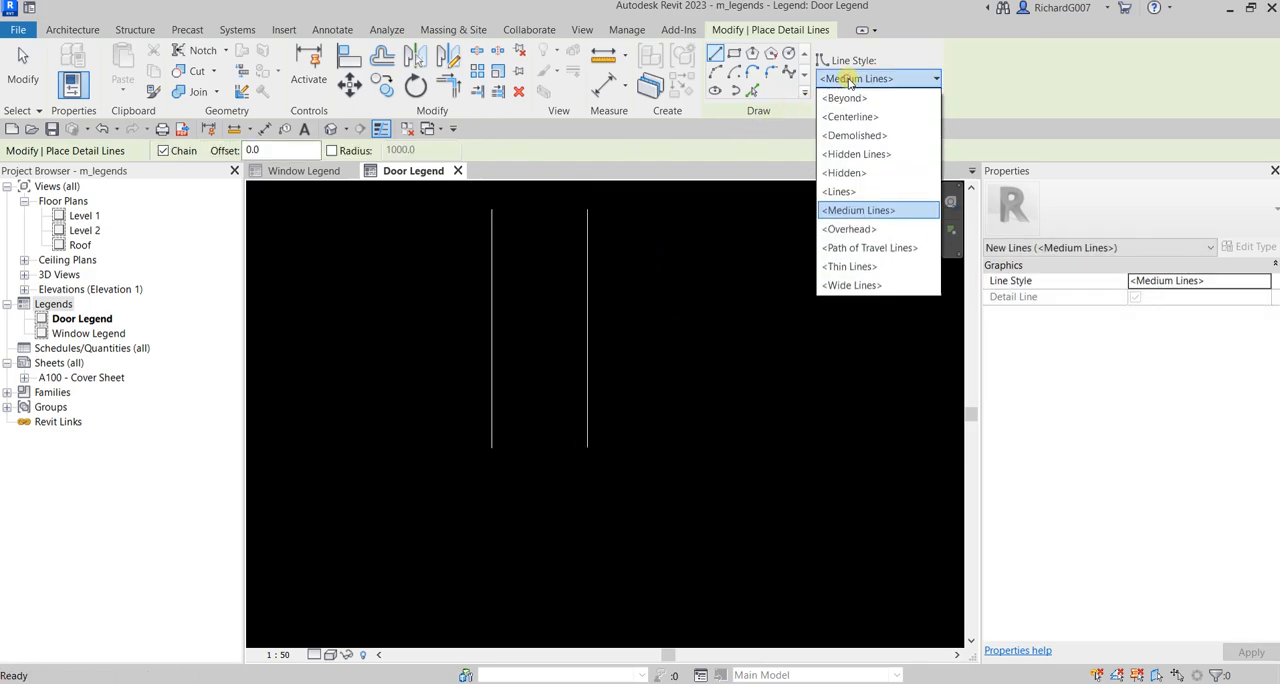
pyautogui.click(850, 285)
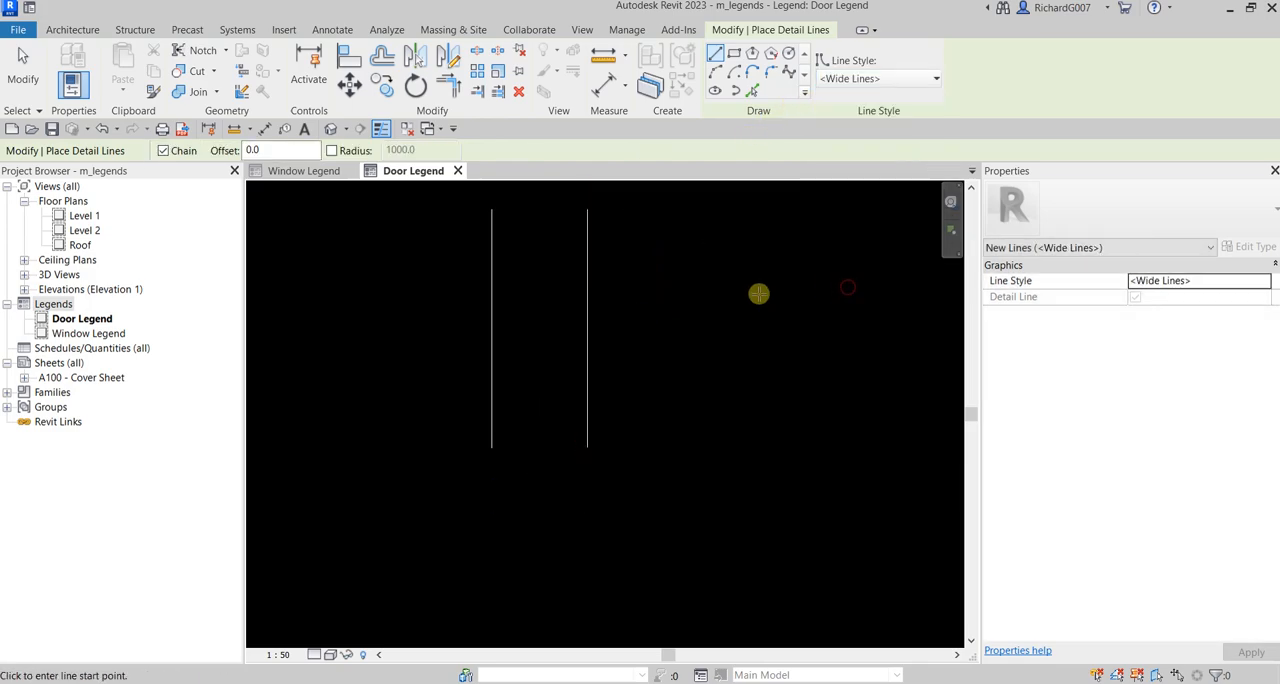
pyautogui.click(689, 209)
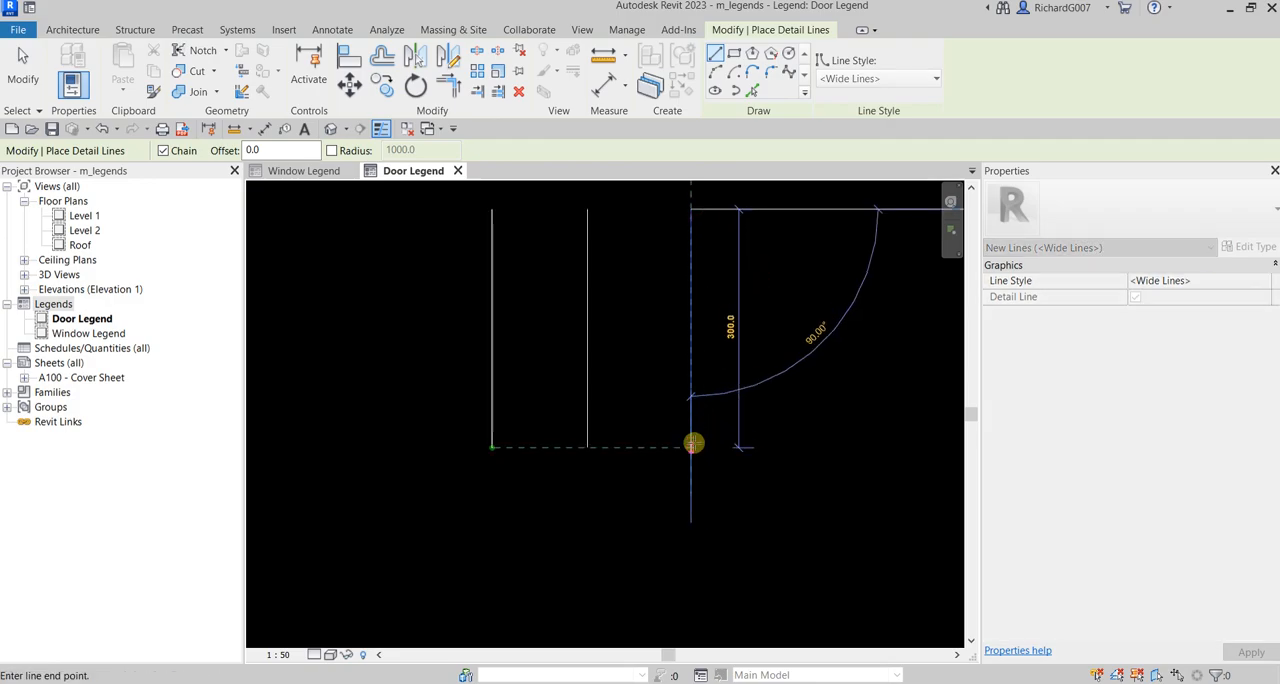
pyautogui.click(691, 447)
pyautogui.press('Escape')
pyautogui.press('Escape')
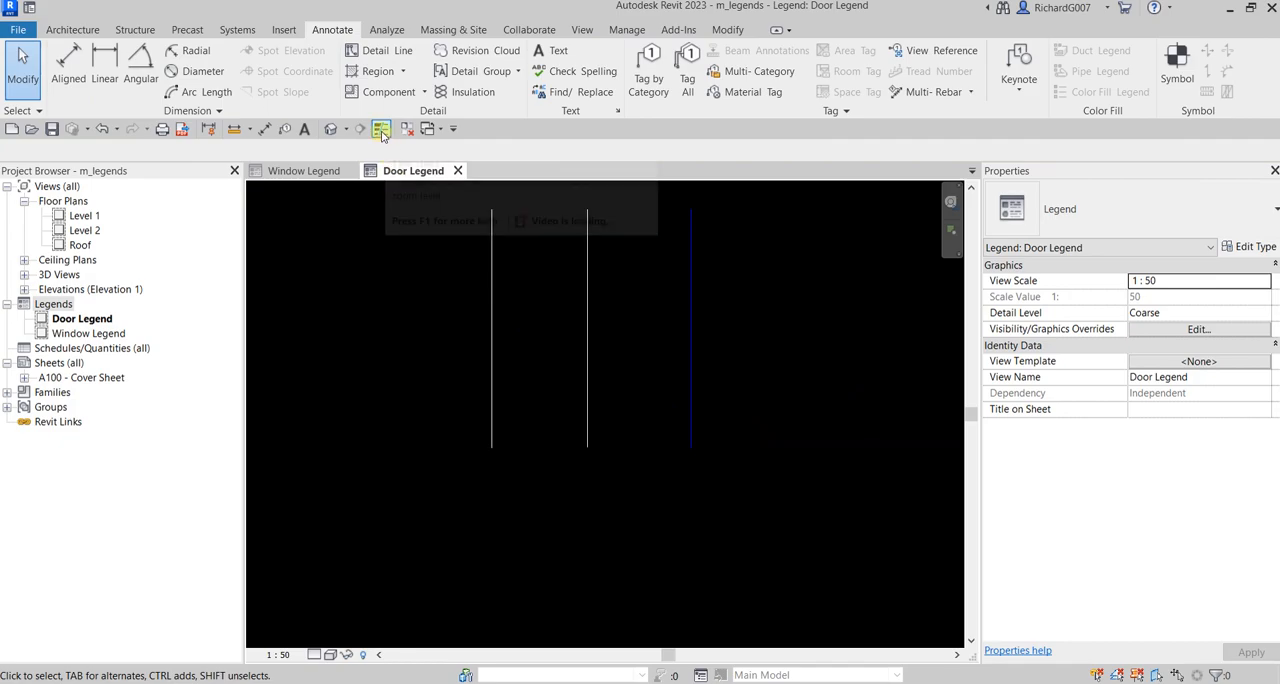
# Step: Turn off the Thin Lines display mode so that lines are shown with their real widths
pyautogui.press('ctrl')
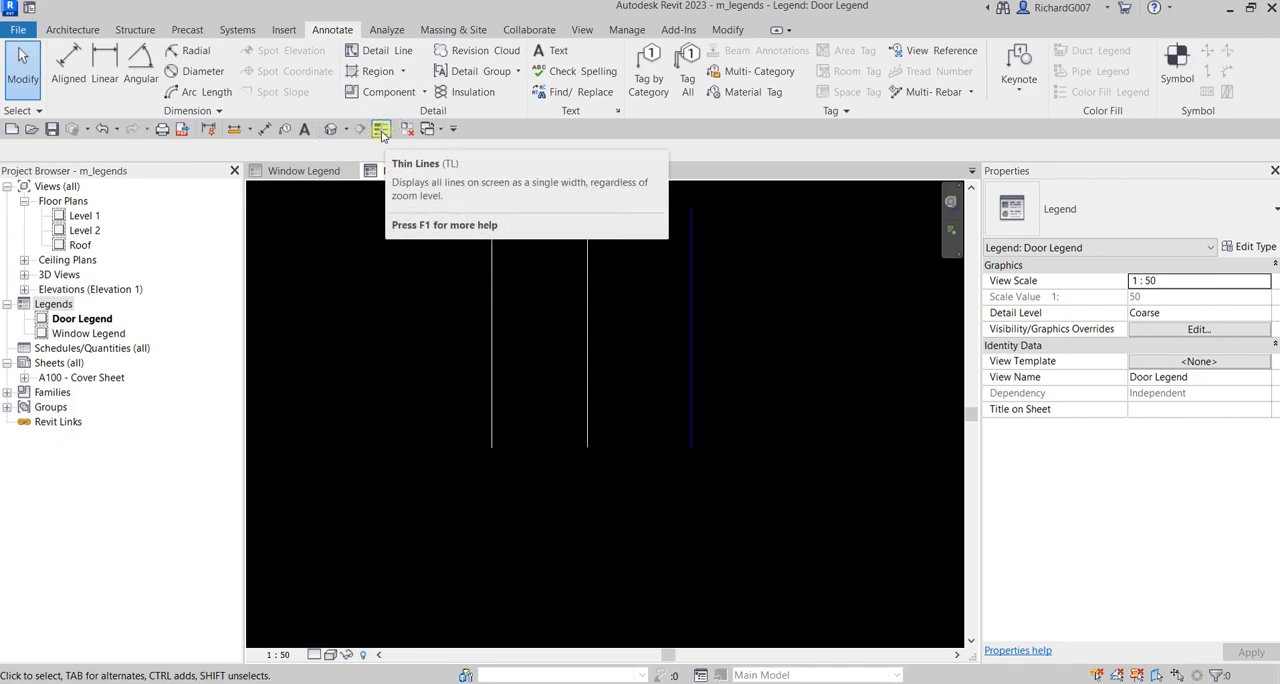
pyautogui.click(381, 131)
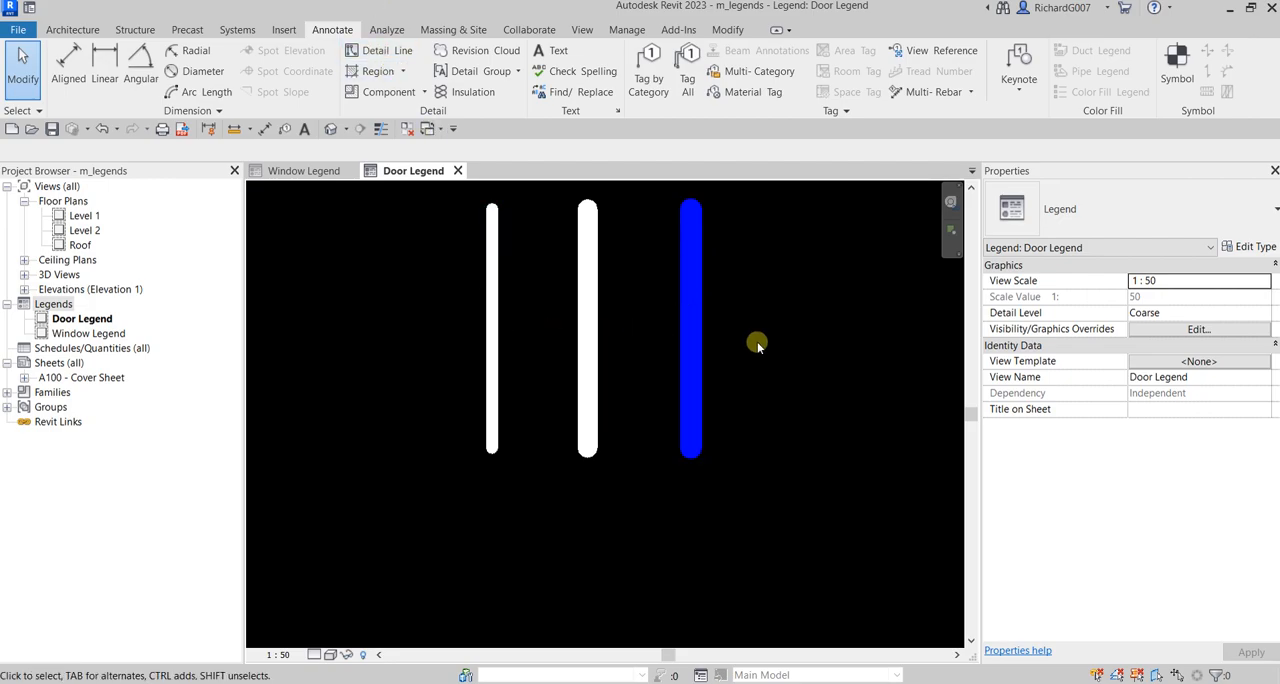
# Step: Delete the three vertical sample lines from the legend view
pyautogui.scroll(-2, 757, 345)
pyautogui.moveTo(760, 272); pyautogui.dragTo(543, 355)
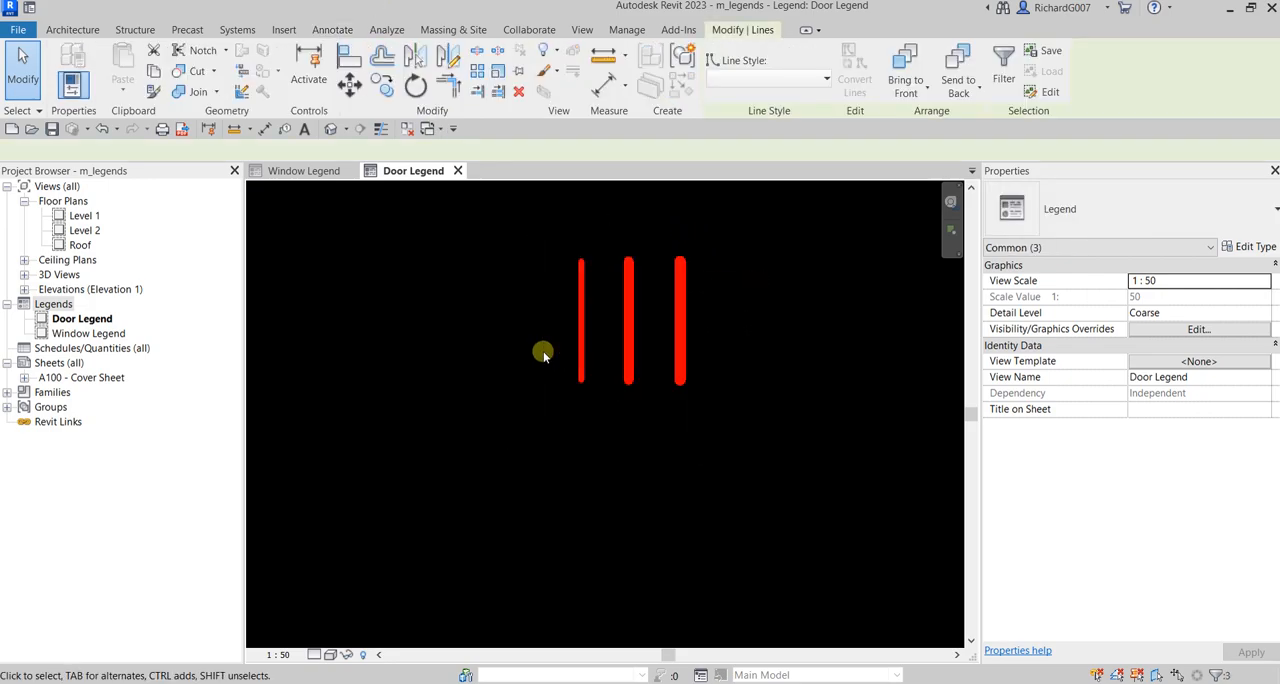
pyautogui.press('Delete')
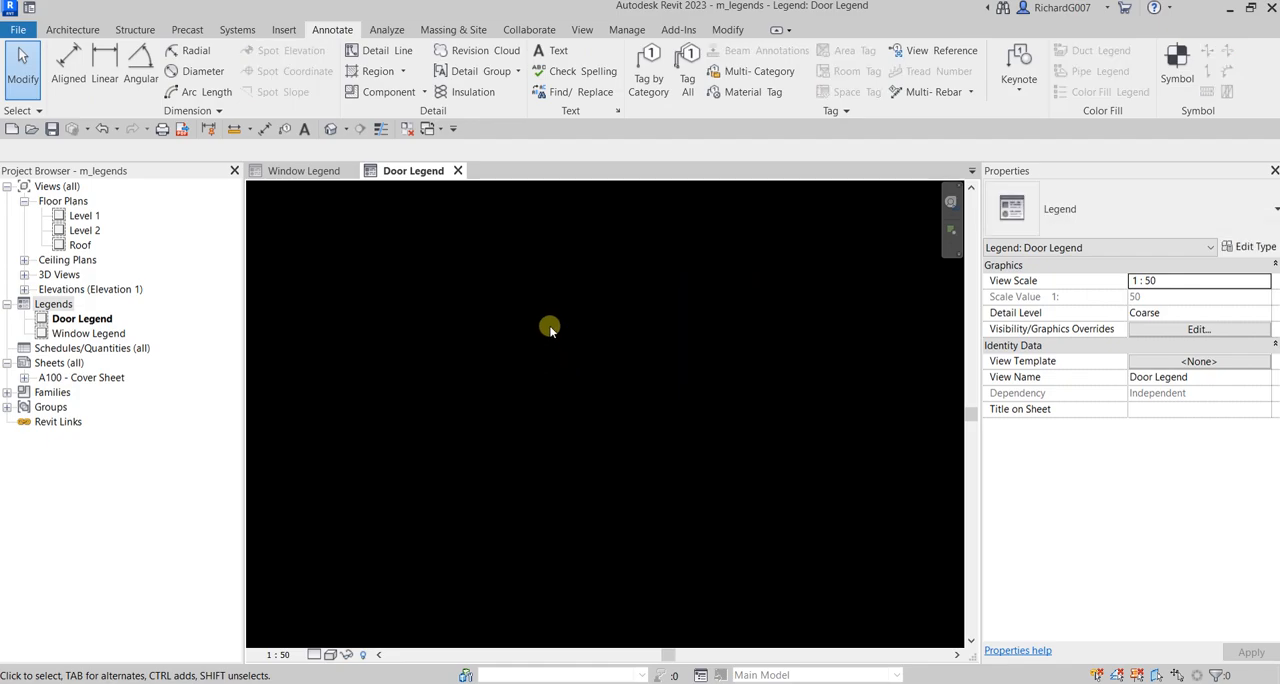
# Step: Draw a detail-line rectangle about 4800 wide and 2900 high in the Wide Lines style as the legend's outer border
pyautogui.click(380, 52)
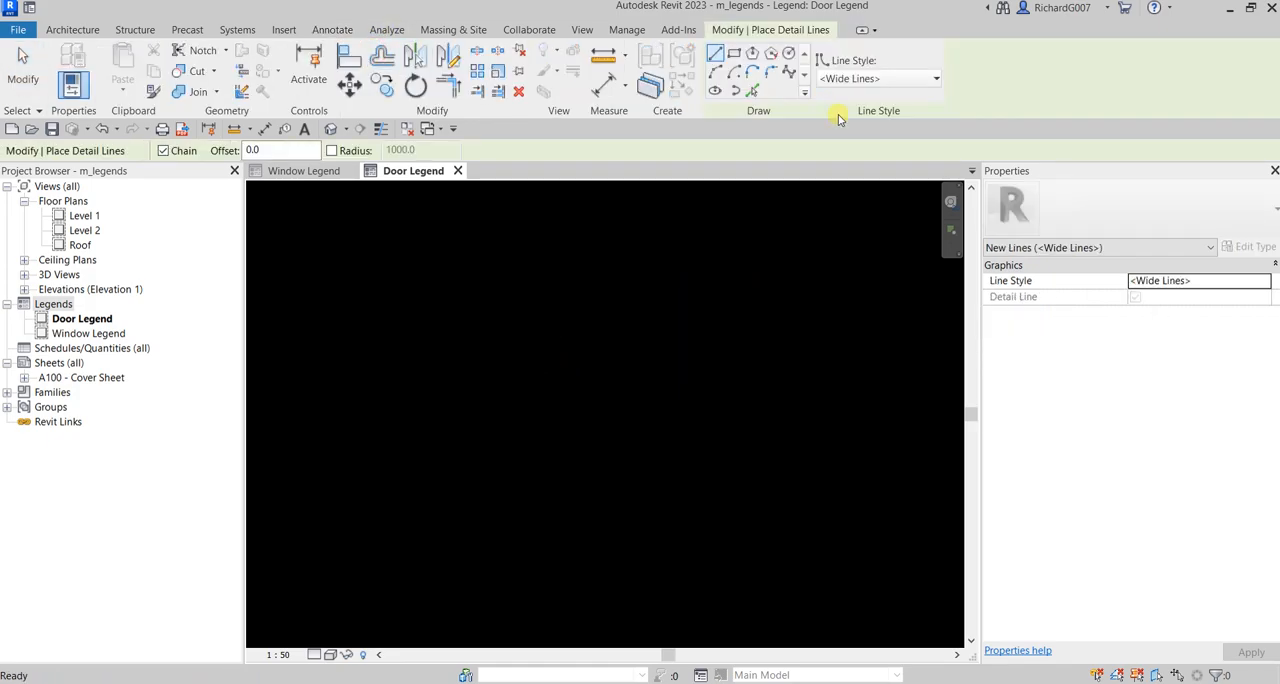
pyautogui.click(734, 53)
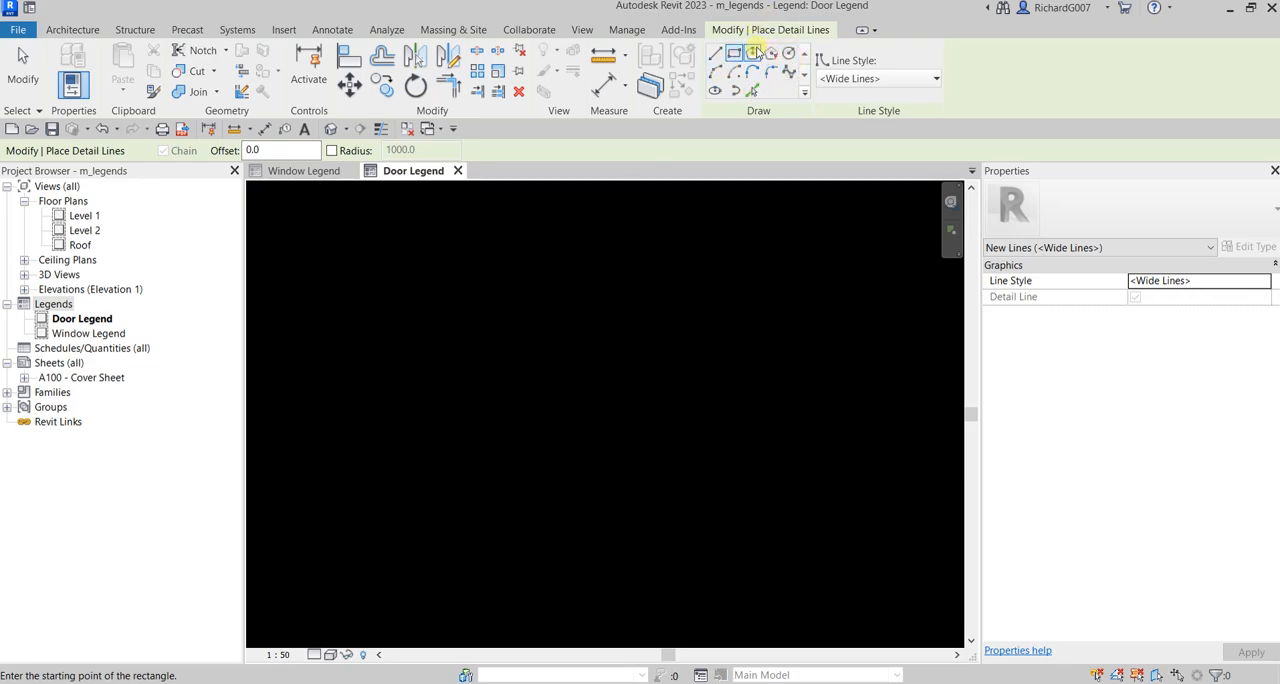
pyautogui.click(480, 306)
pyautogui.scroll(-3, 562, 414)
pyautogui.scroll(-1, 563, 408)
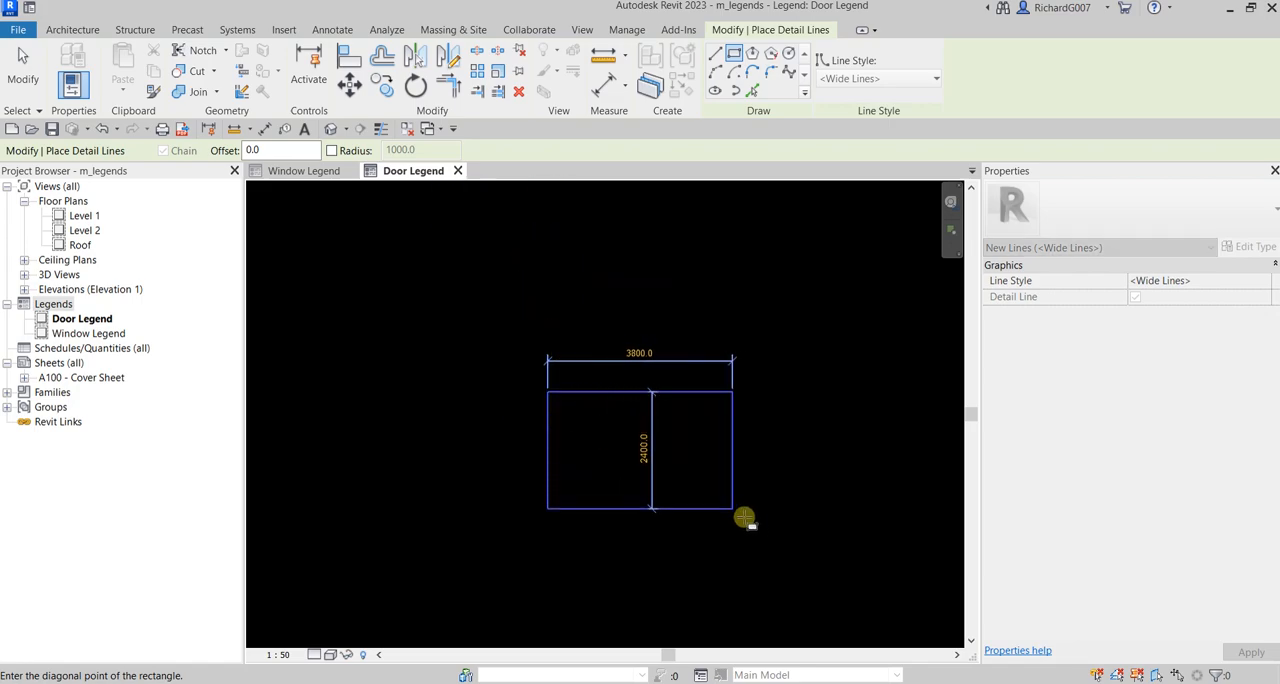
pyautogui.click(782, 533)
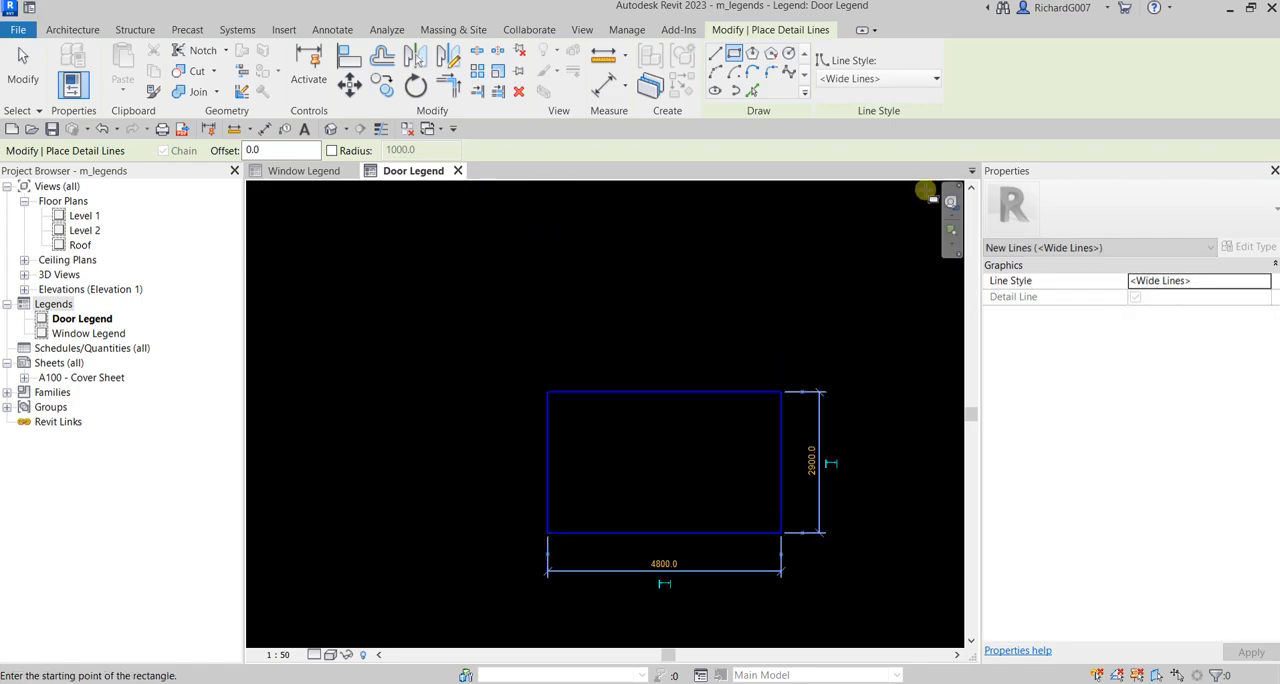
# Step: Draw a horizontal Thin Lines detail line across the full width of the rectangle, just below its upper edge
pyautogui.click(857, 78)
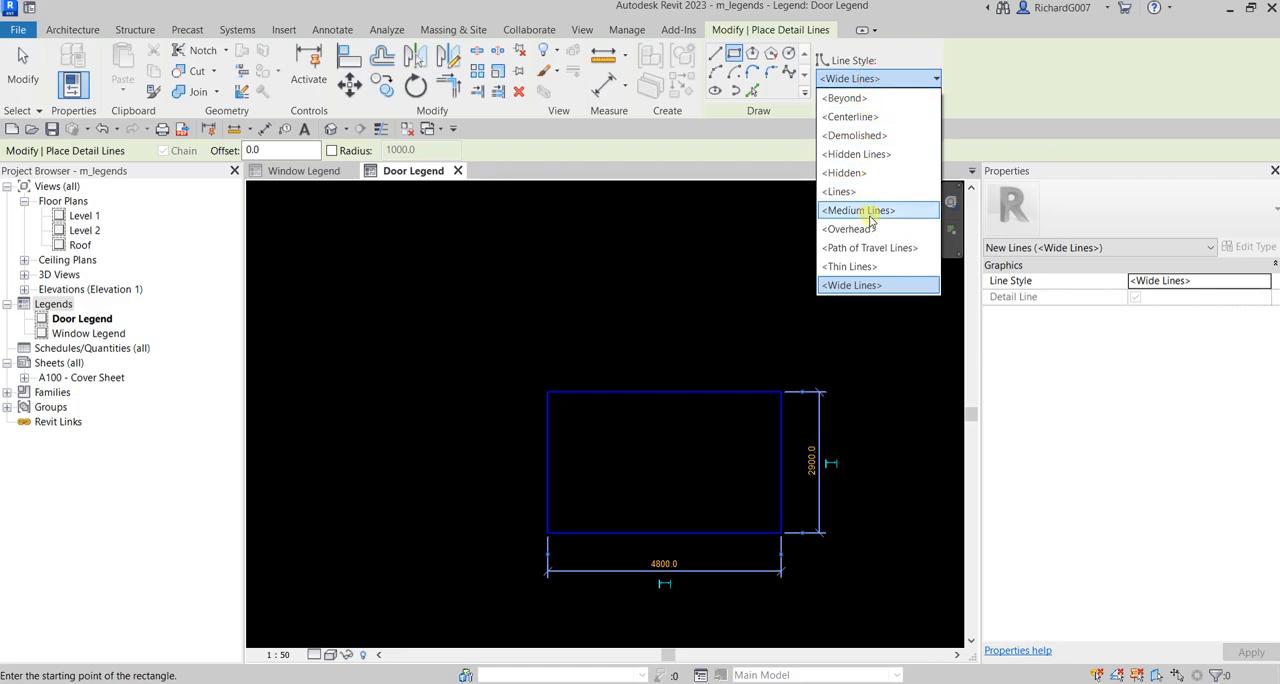
pyautogui.click(857, 266)
pyautogui.click(716, 53)
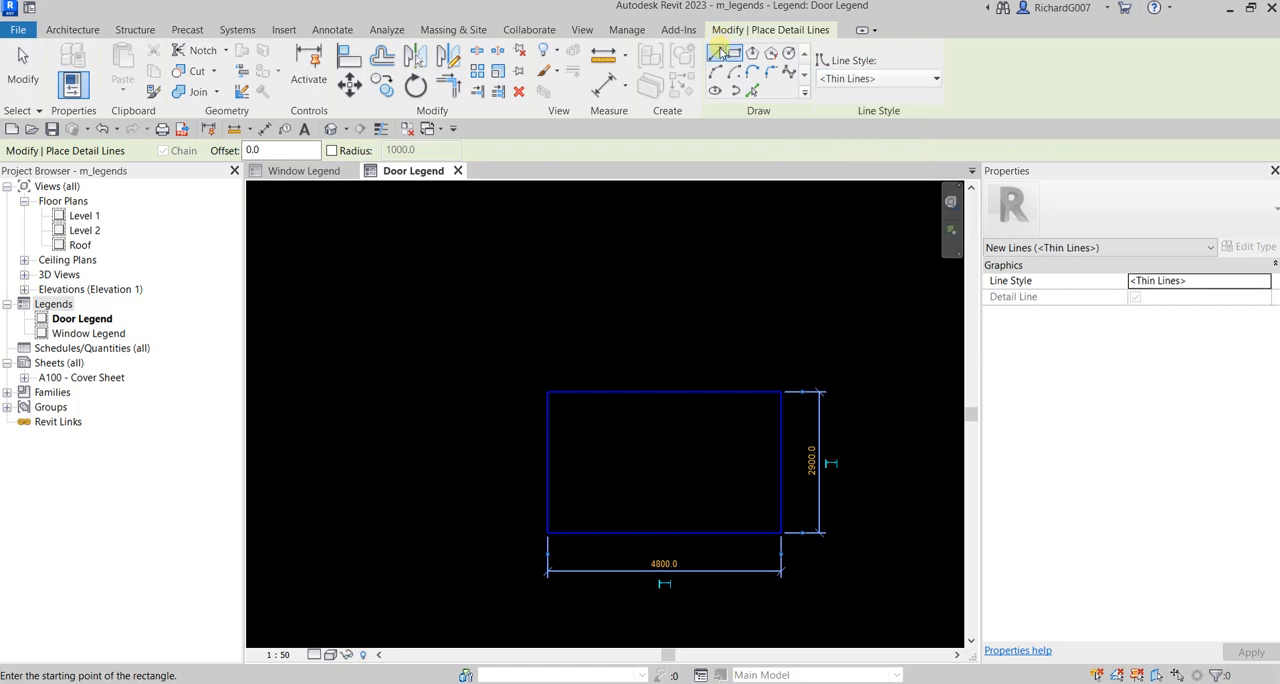
pyautogui.scroll(2, 576, 437)
pyautogui.moveTo(614, 423); pyautogui.dragTo(452, 346, button='middle')
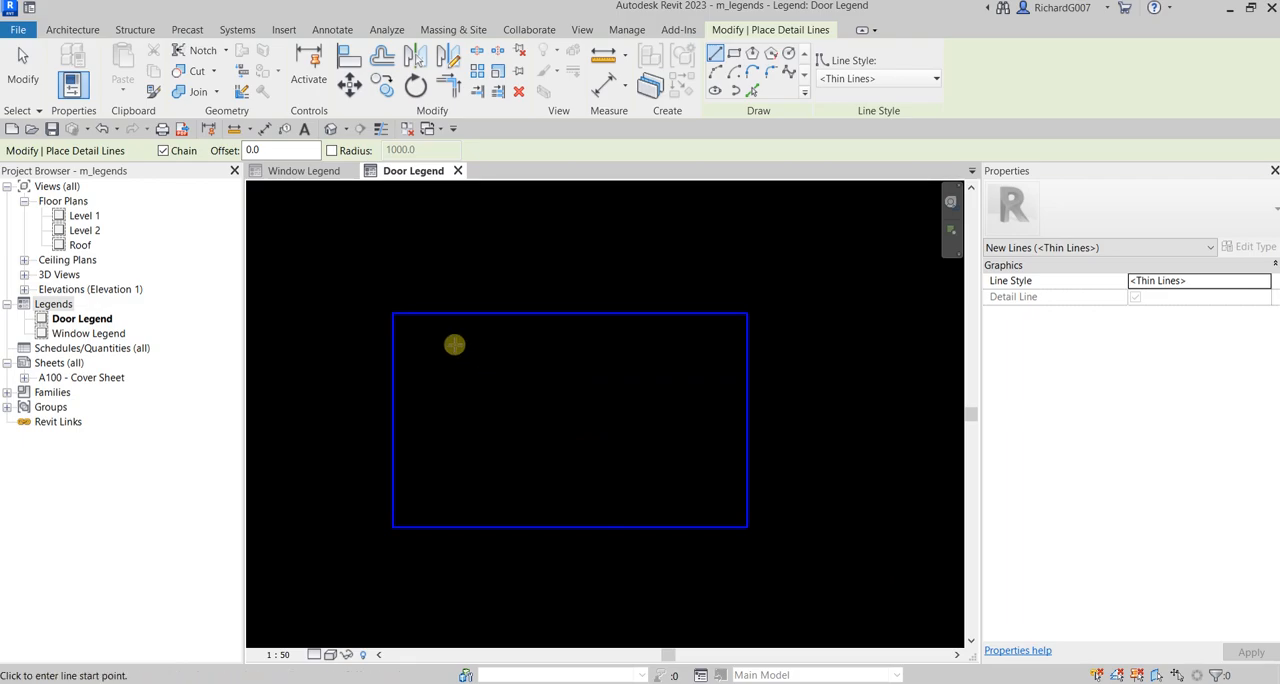
pyautogui.click(393, 342)
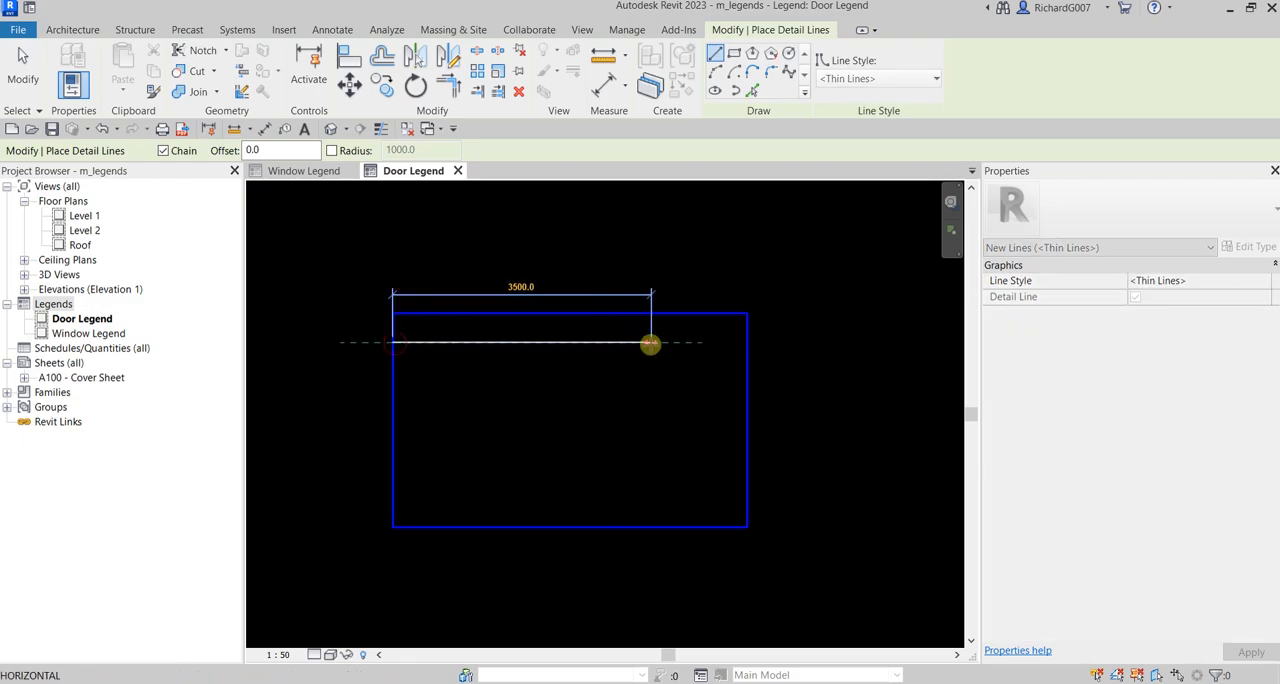
pyautogui.click(745, 348)
pyautogui.press('Escape')
# Step: Draw two vertical thin column lines about 800 apart from the horizontal line down to the rectangle's lower edge, near its left side
pyautogui.scroll(3, 505, 381)
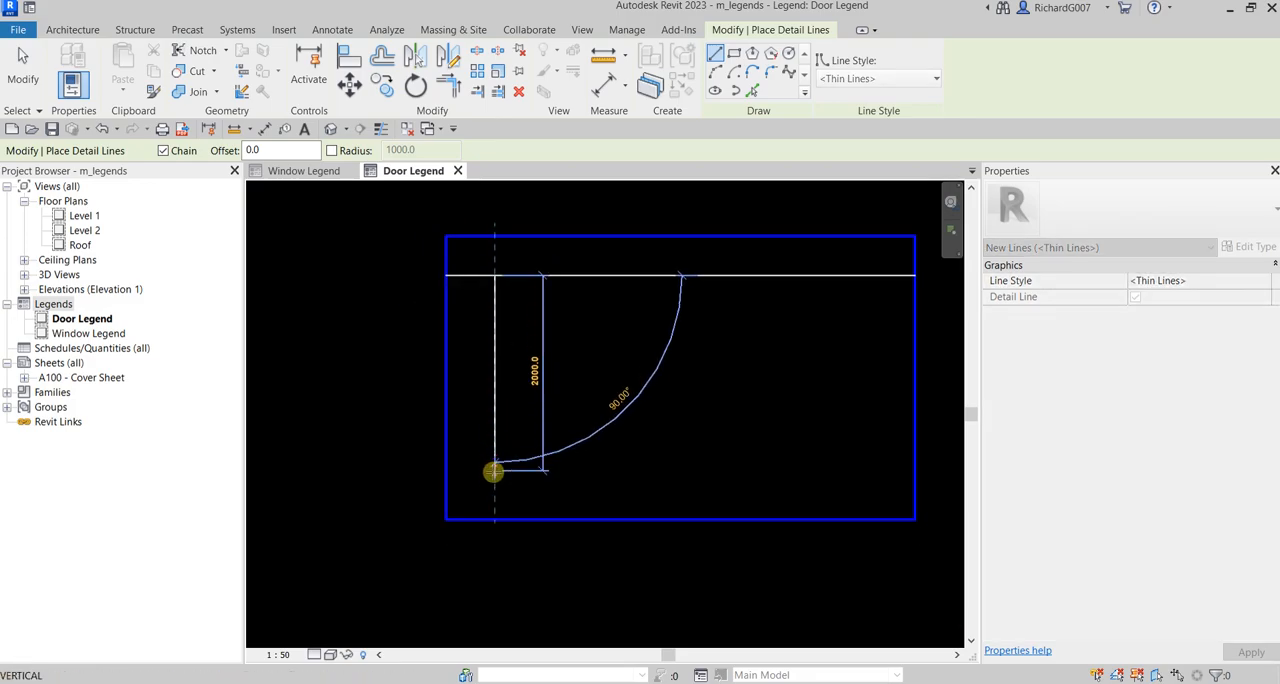
pyautogui.click(495, 518)
pyautogui.press('Escape')
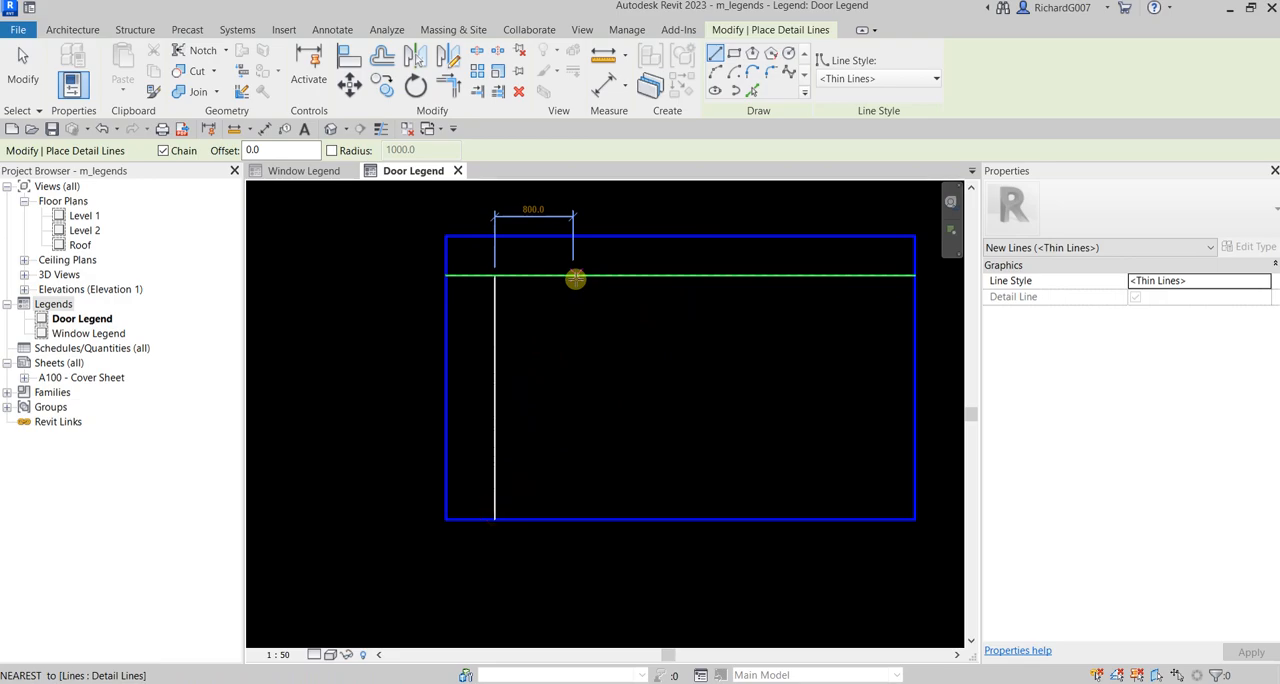
pyautogui.click(574, 277)
pyautogui.click(571, 517)
pyautogui.press('Escape')
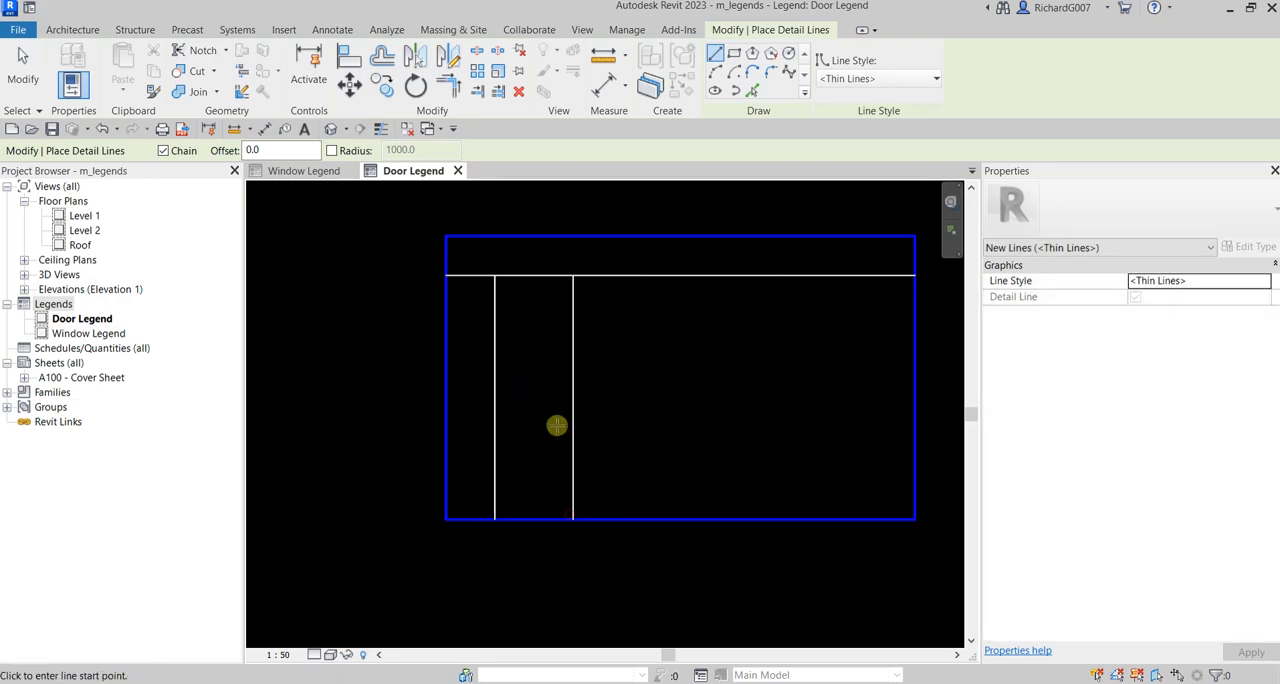
# Step: Draw a second horizontal Thin Lines detail line across the full width of the rectangle, below the first one
pyautogui.click(447, 321)
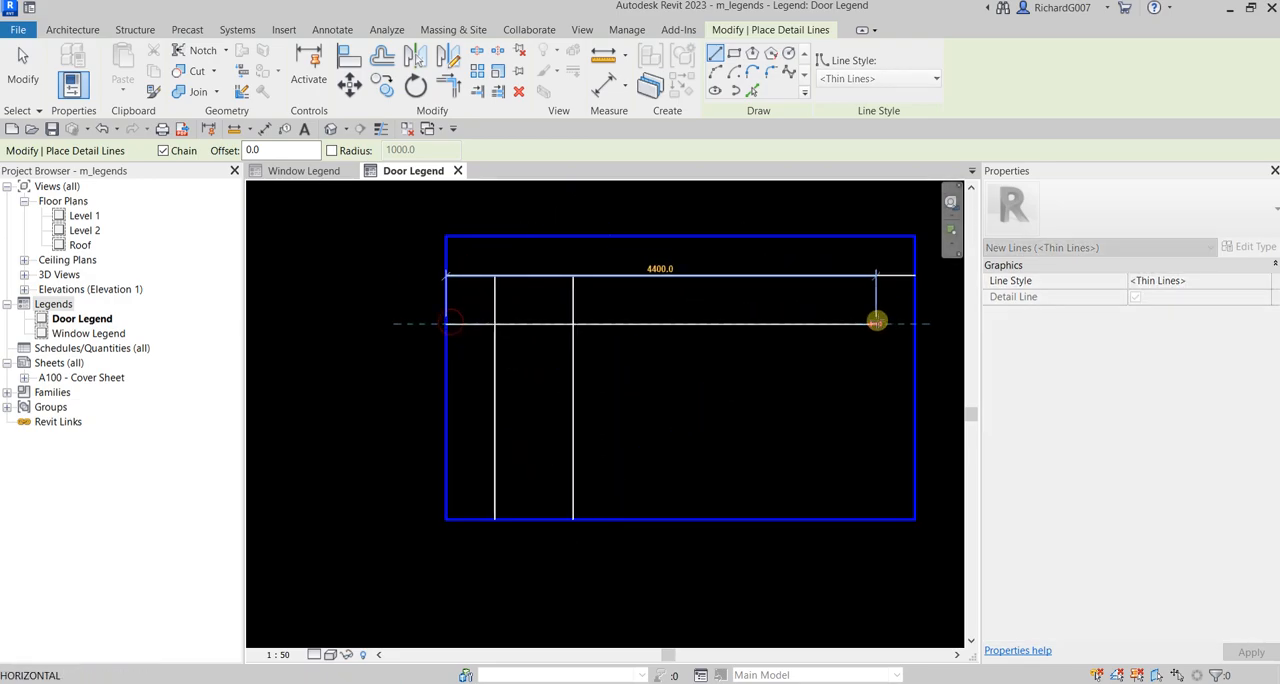
pyautogui.click(914, 323)
pyautogui.press('Escape')
pyautogui.scroll(-3, 603, 358)
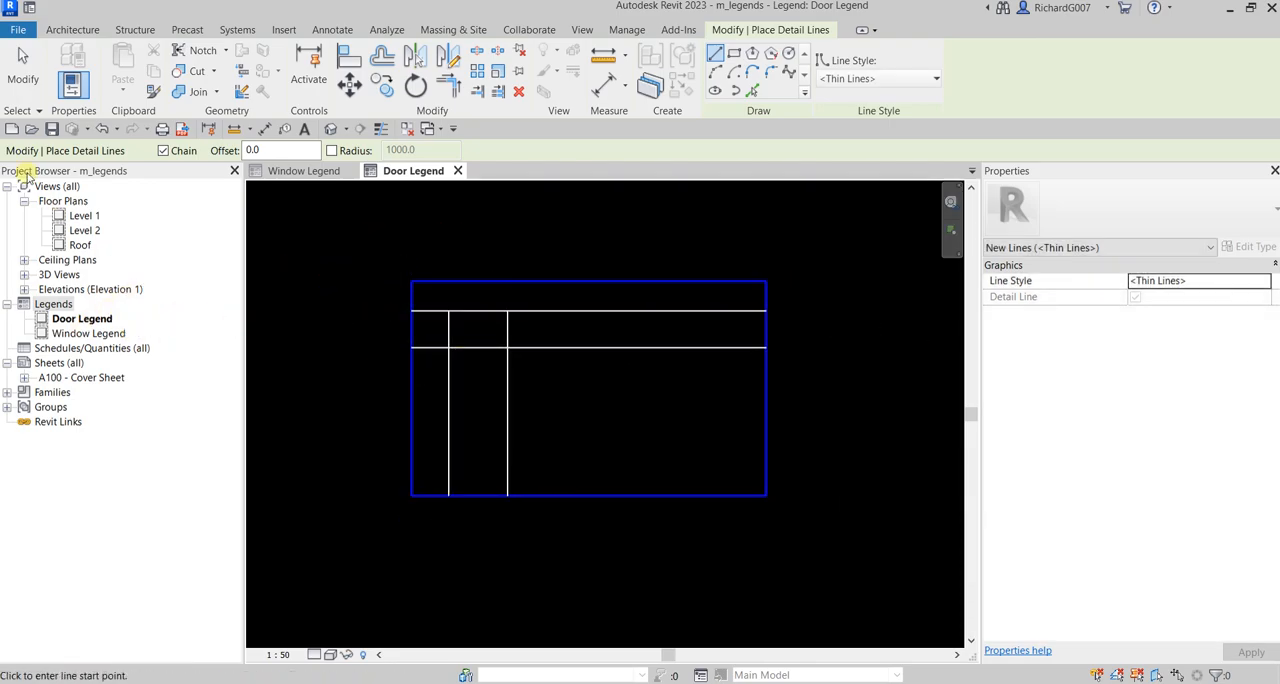
pyautogui.click(25, 88)
# Step: Open the Window Legend view and start a legend component of the family Windows : archtop fixed : 900 x 1200
pyautogui.doubleClick(88, 334)
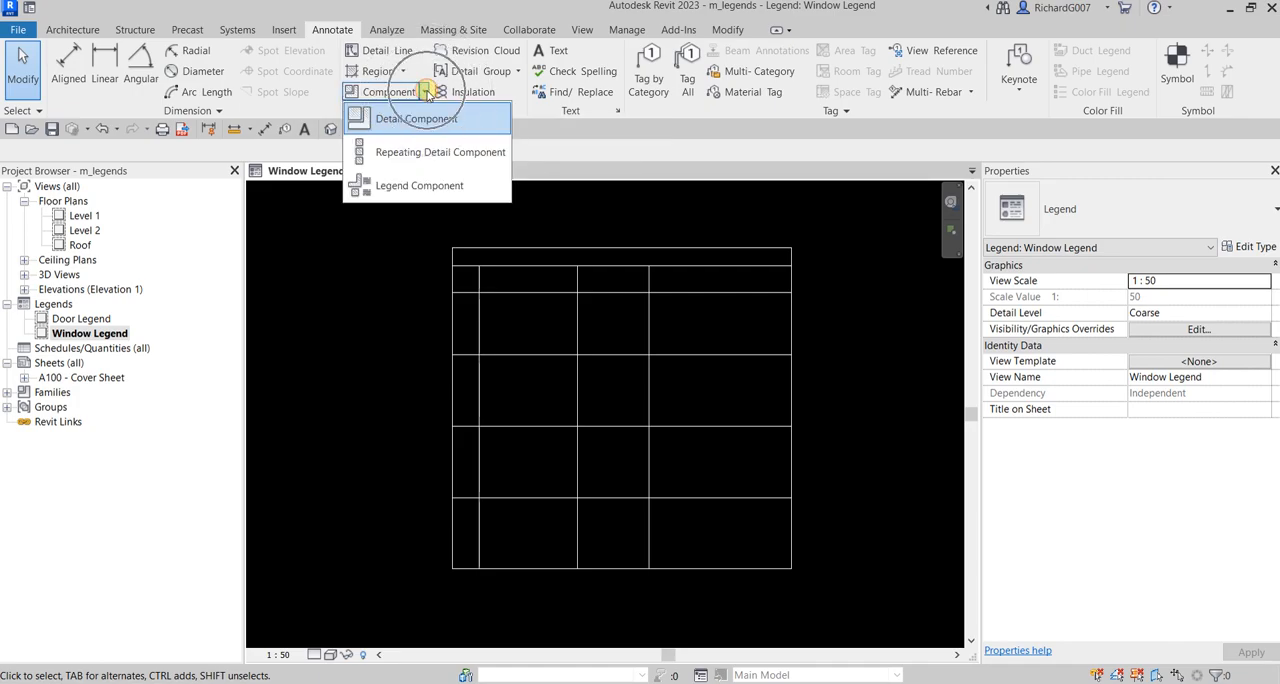
pyautogui.click(420, 186)
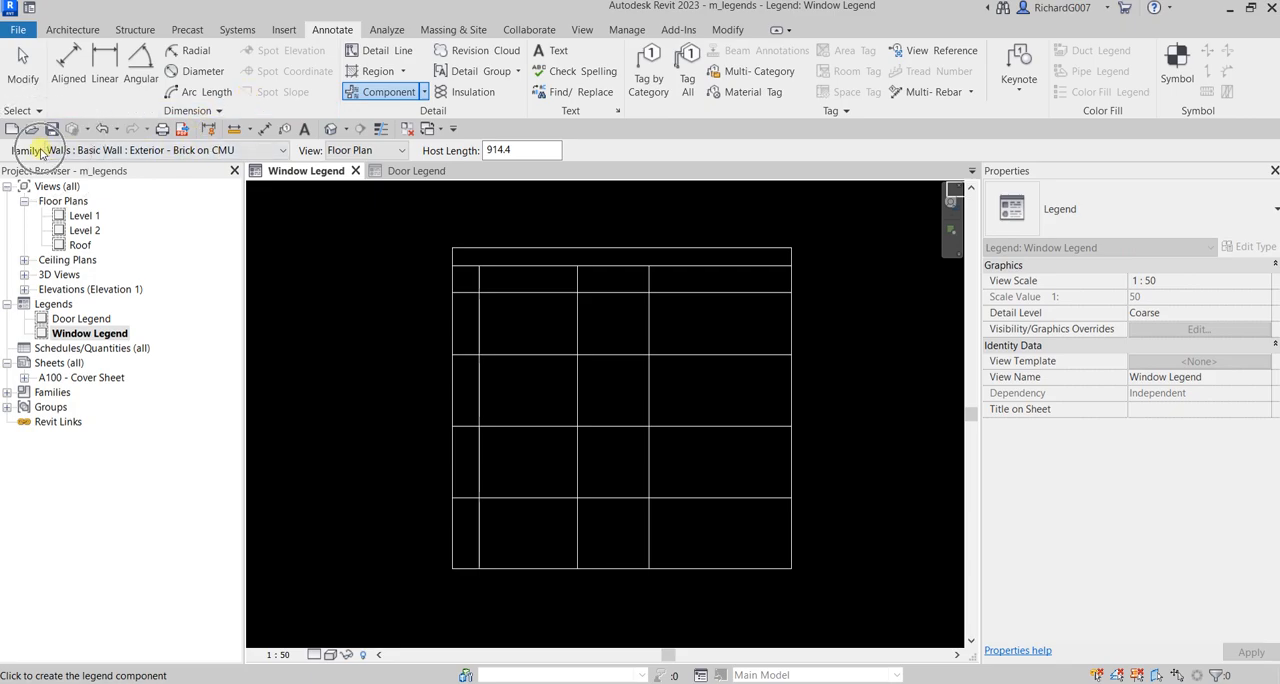
pyautogui.click(285, 150)
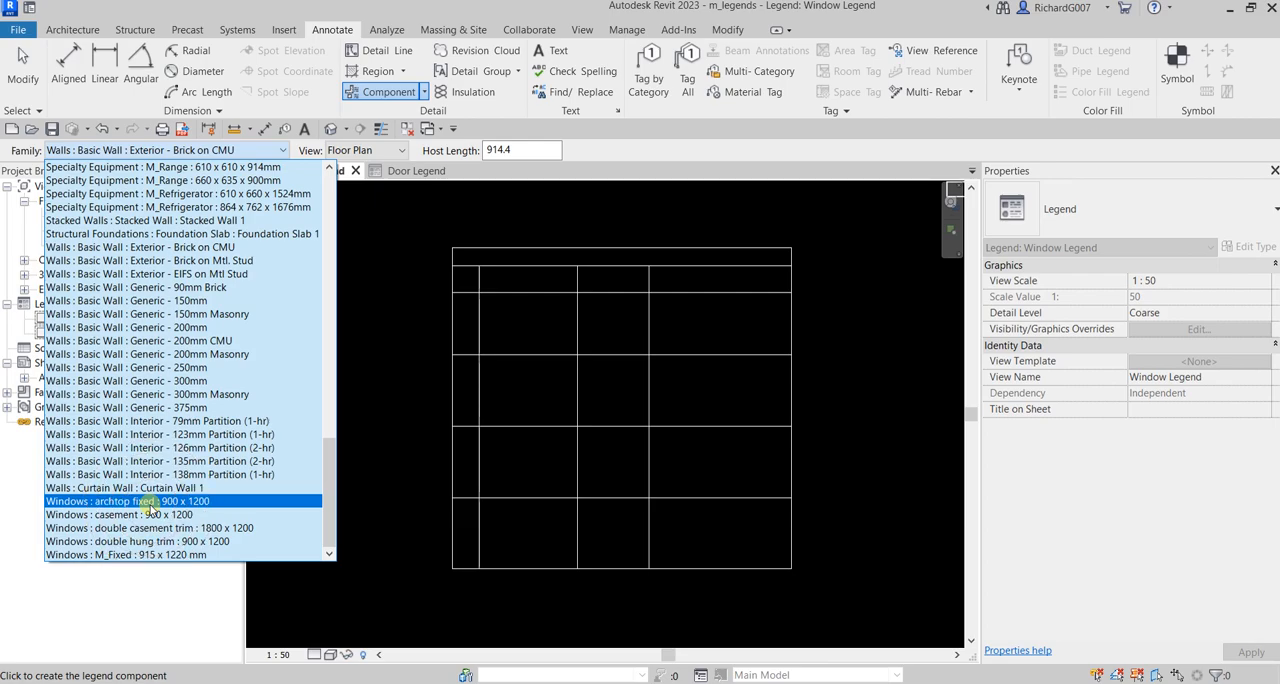
pyautogui.click(150, 502)
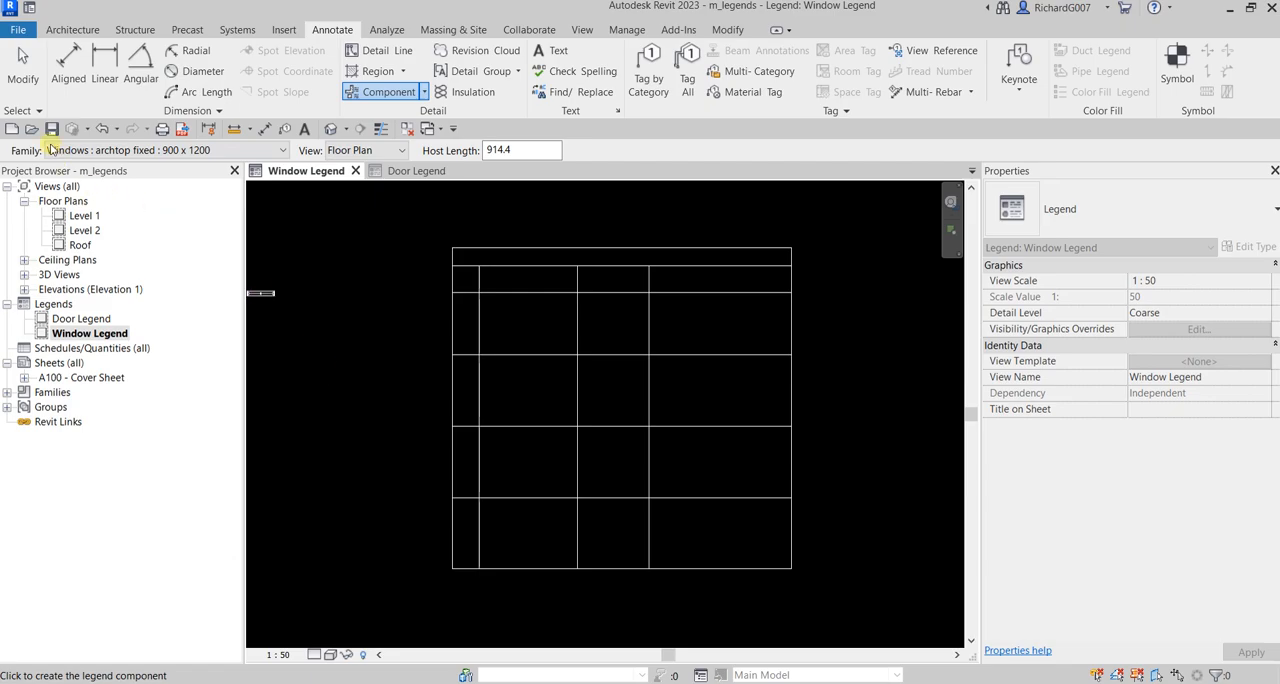
# Step: Preview the archtop window component in Elevation : Front and Elevation : Back, and return it to Floor Plan
pyautogui.click(372, 151)
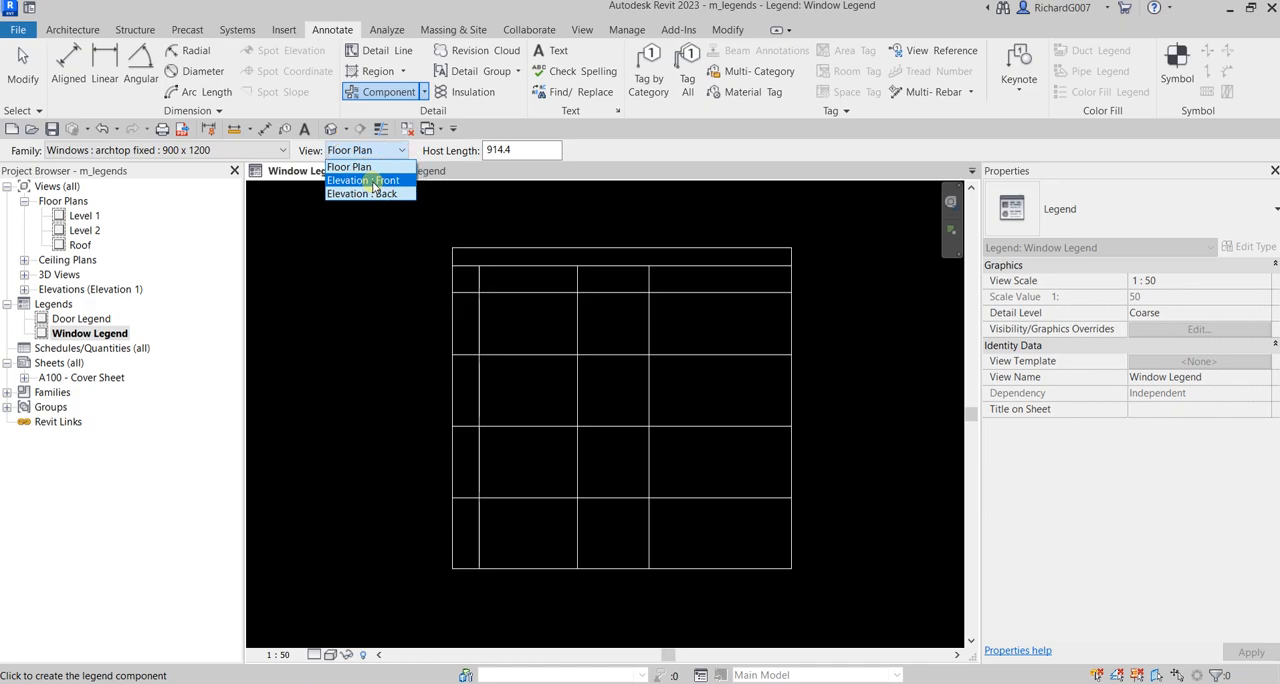
pyautogui.click(371, 181)
pyautogui.scroll(5, 374, 266)
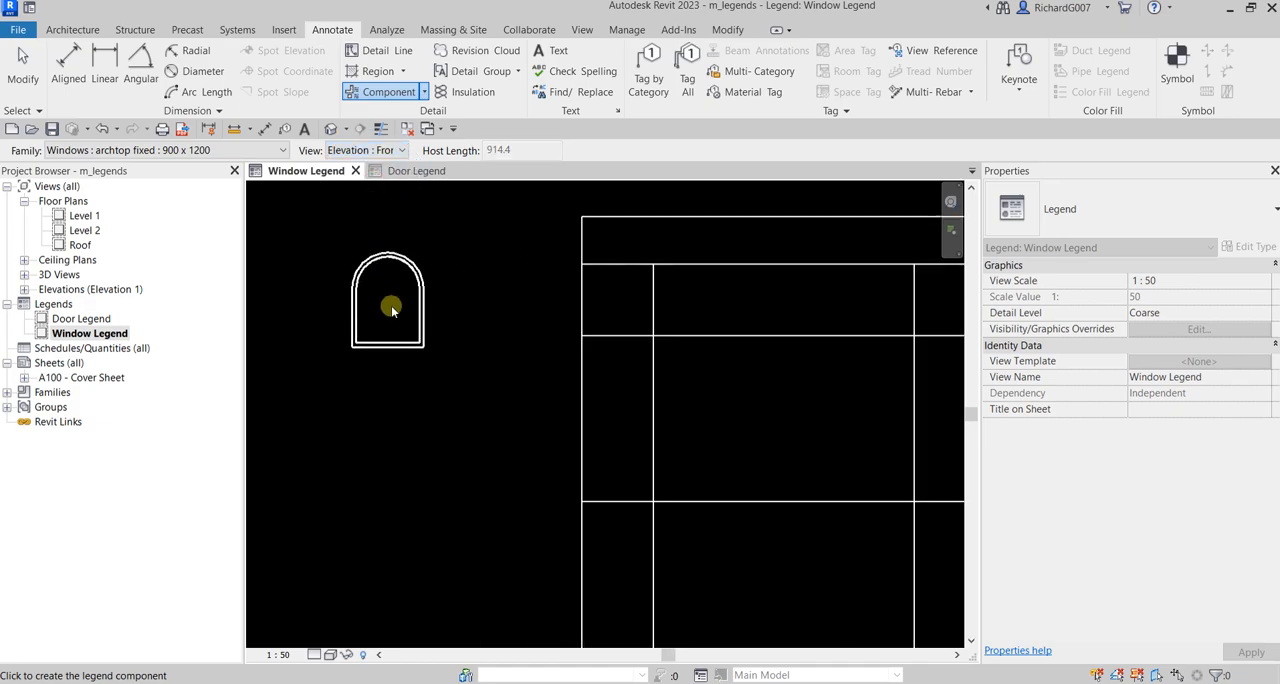
pyautogui.click(398, 150)
pyautogui.click(381, 193)
pyautogui.click(385, 150)
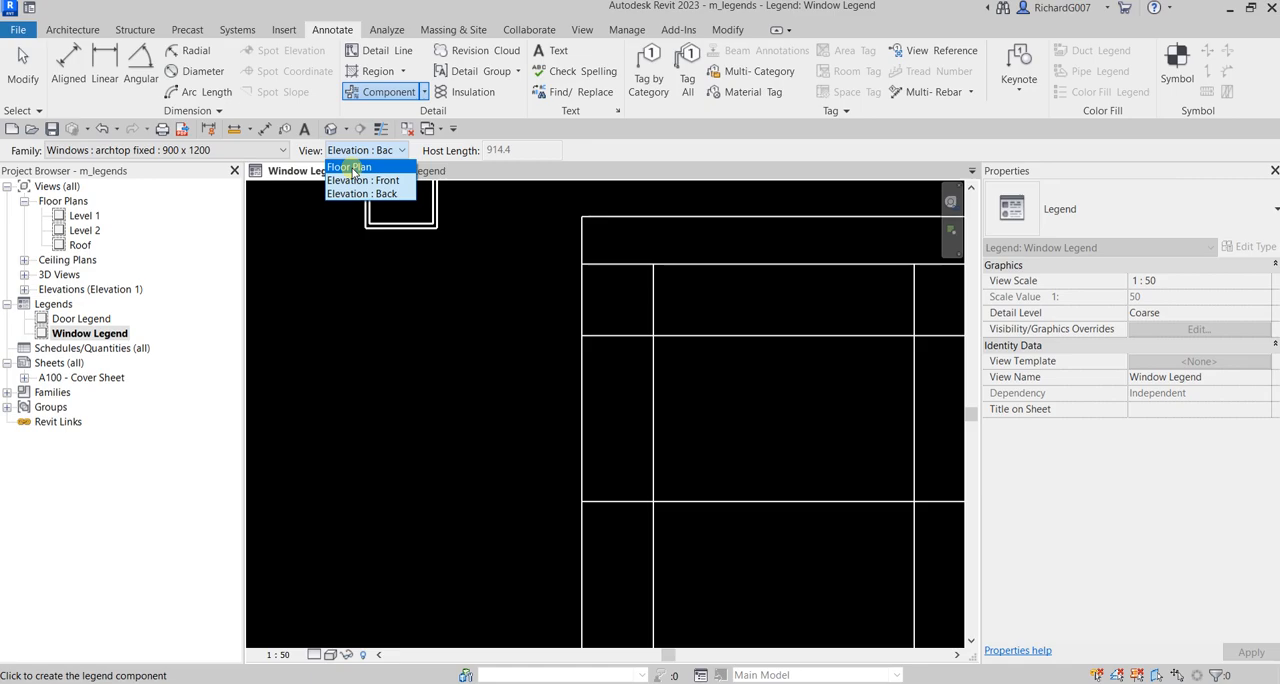
pyautogui.click(352, 168)
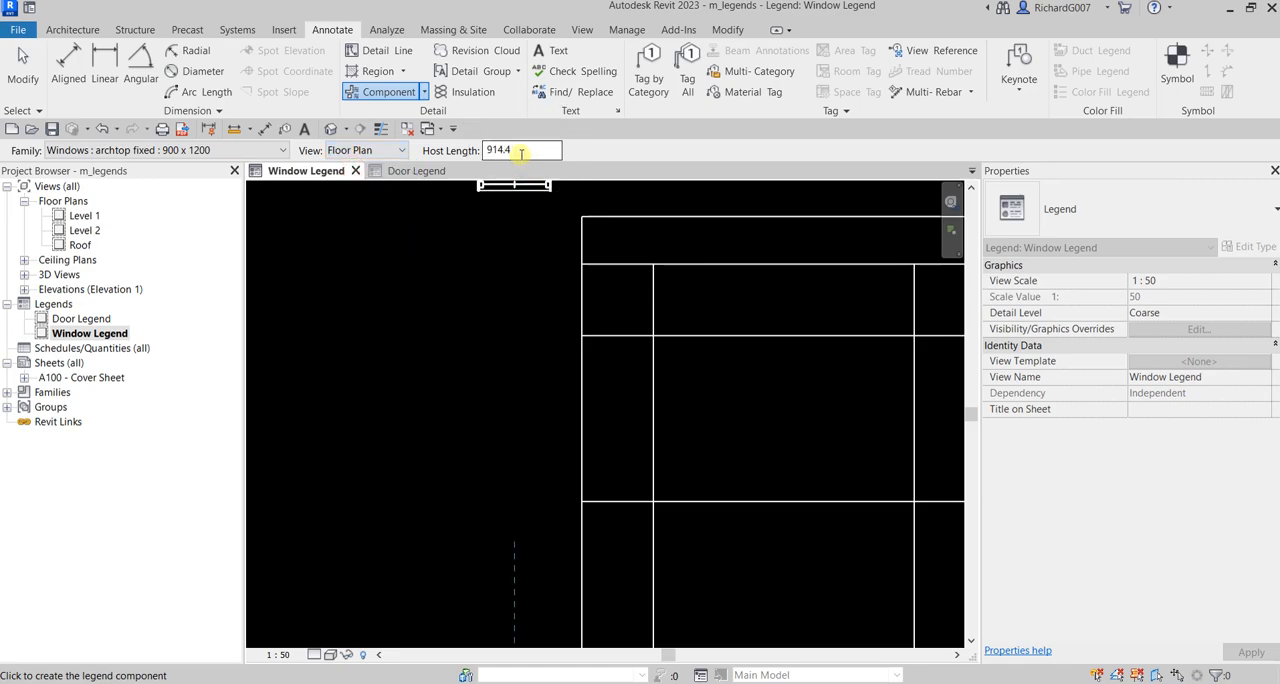
# Step: Set the host length to 1200 and place the archtop window's floor plan in the third column of the first window row
pyautogui.moveTo(521, 152); pyautogui.dragTo(470, 150)
pyautogui.write('1200')
pyautogui.press('Return')
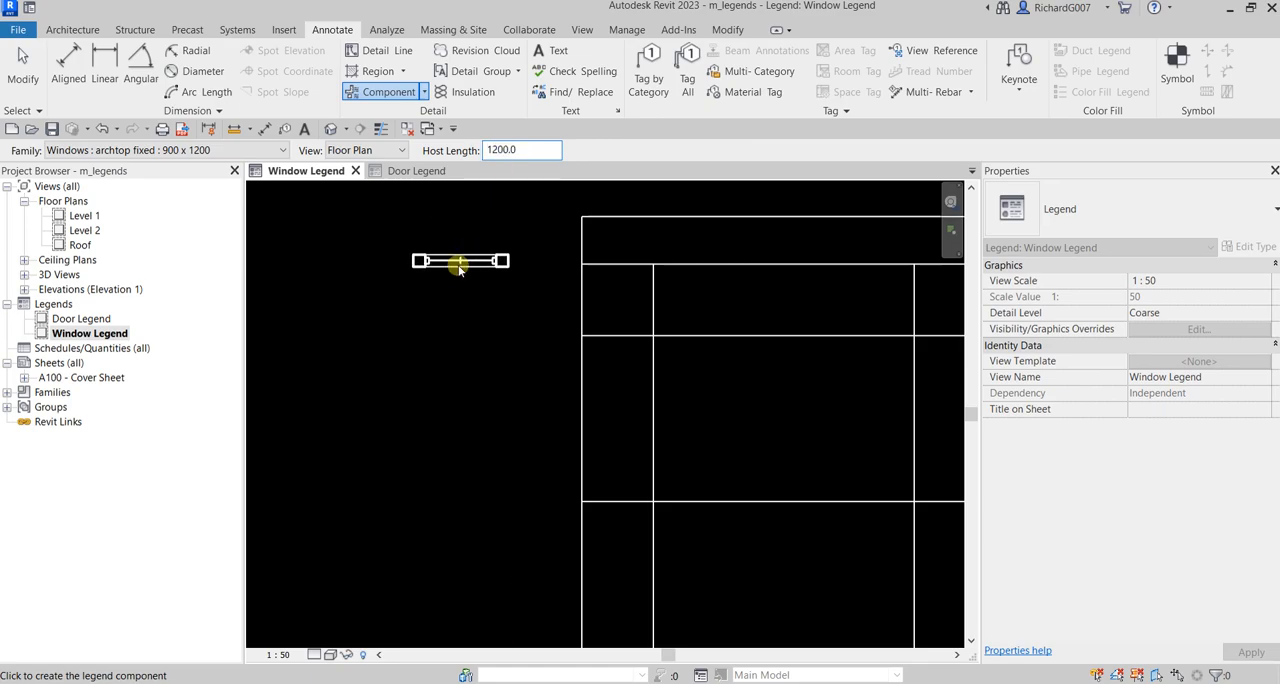
pyautogui.moveTo(581, 323); pyautogui.dragTo(387, 303, button='middle')
pyautogui.scroll(-5, 735, 349)
pyautogui.moveTo(806, 372); pyautogui.dragTo(653, 335, button='middle')
pyautogui.scroll(3, 618, 335)
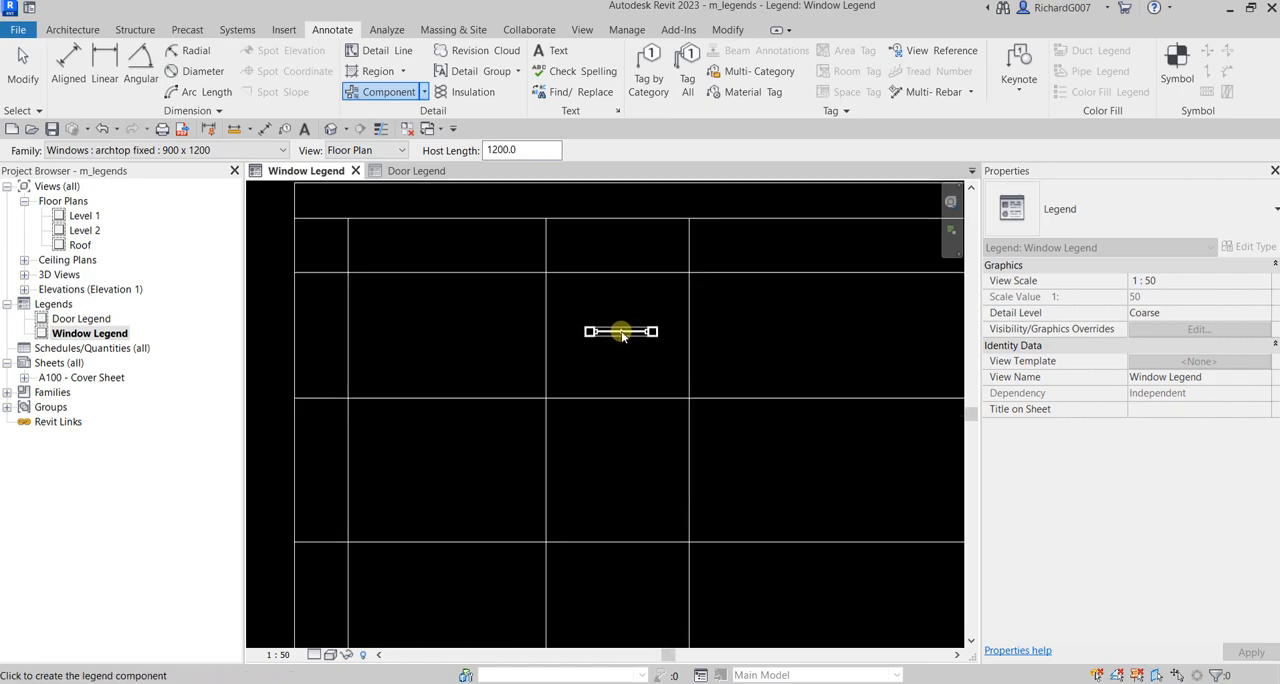
pyautogui.click(620, 339)
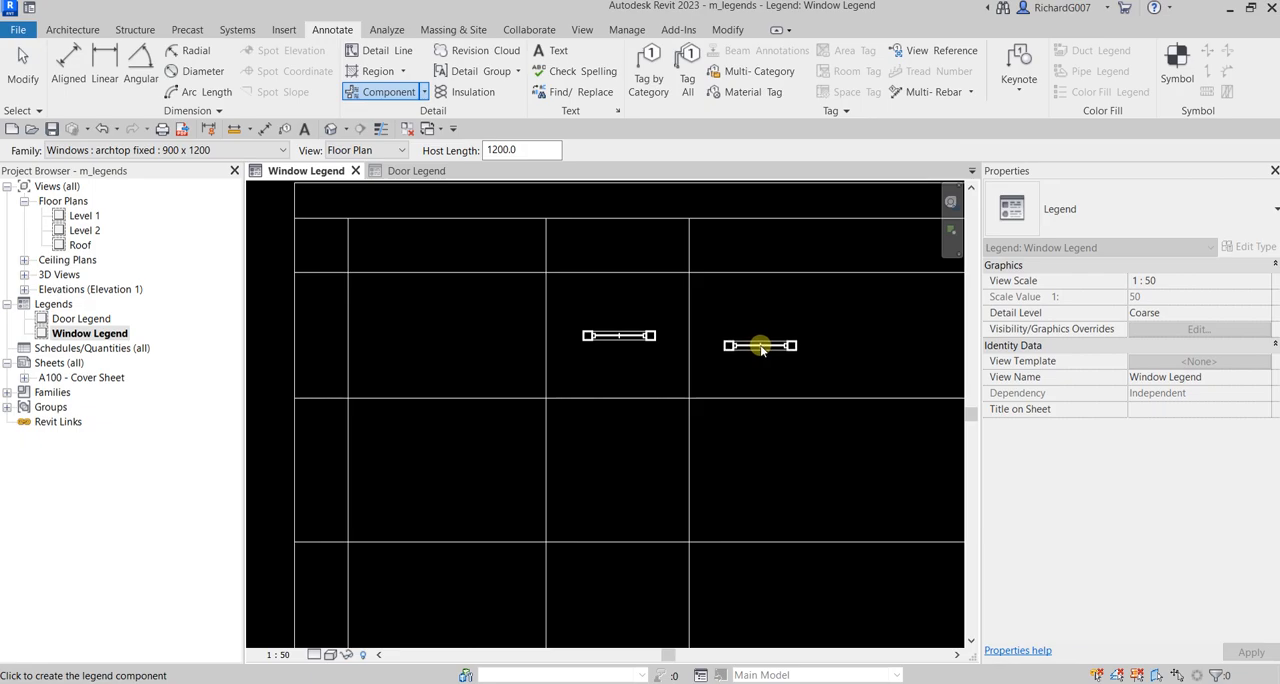
# Step: Place the archtop window's Elevation : Front in the last column of the first window row, beside the plan symbol
pyautogui.scroll(-1, 760, 346)
pyautogui.moveTo(500, 332); pyautogui.dragTo(586, 290, button='middle')
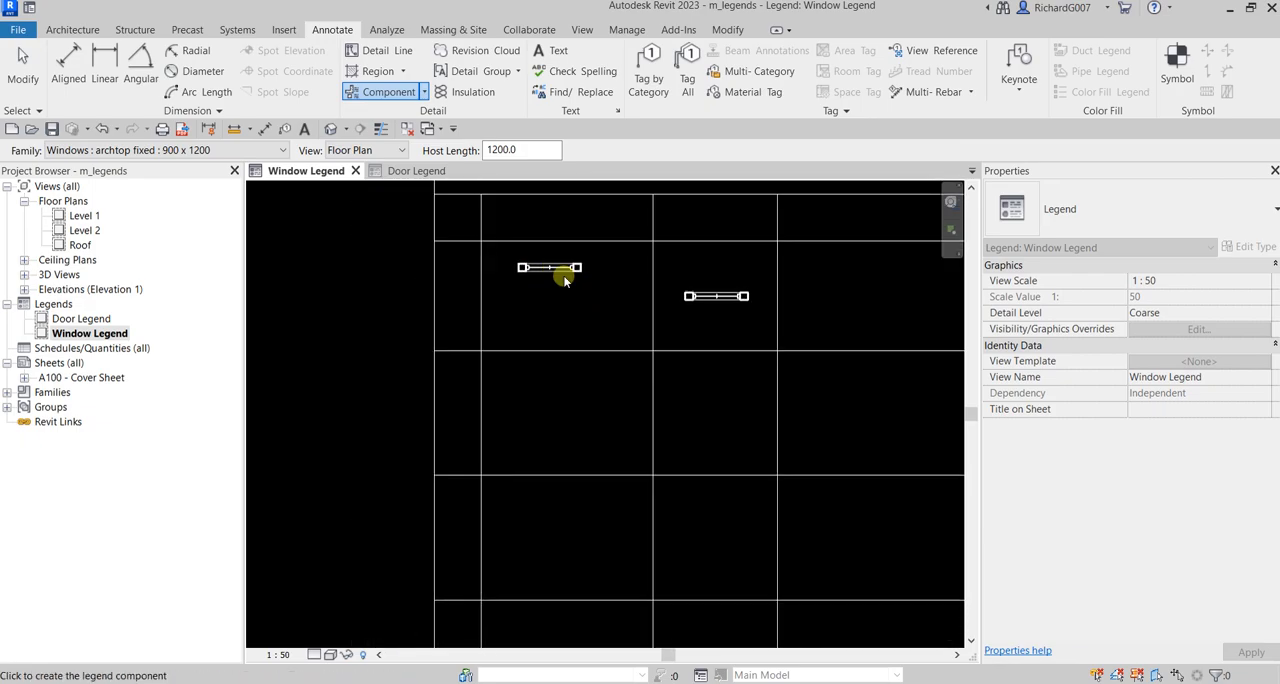
pyautogui.click(381, 152)
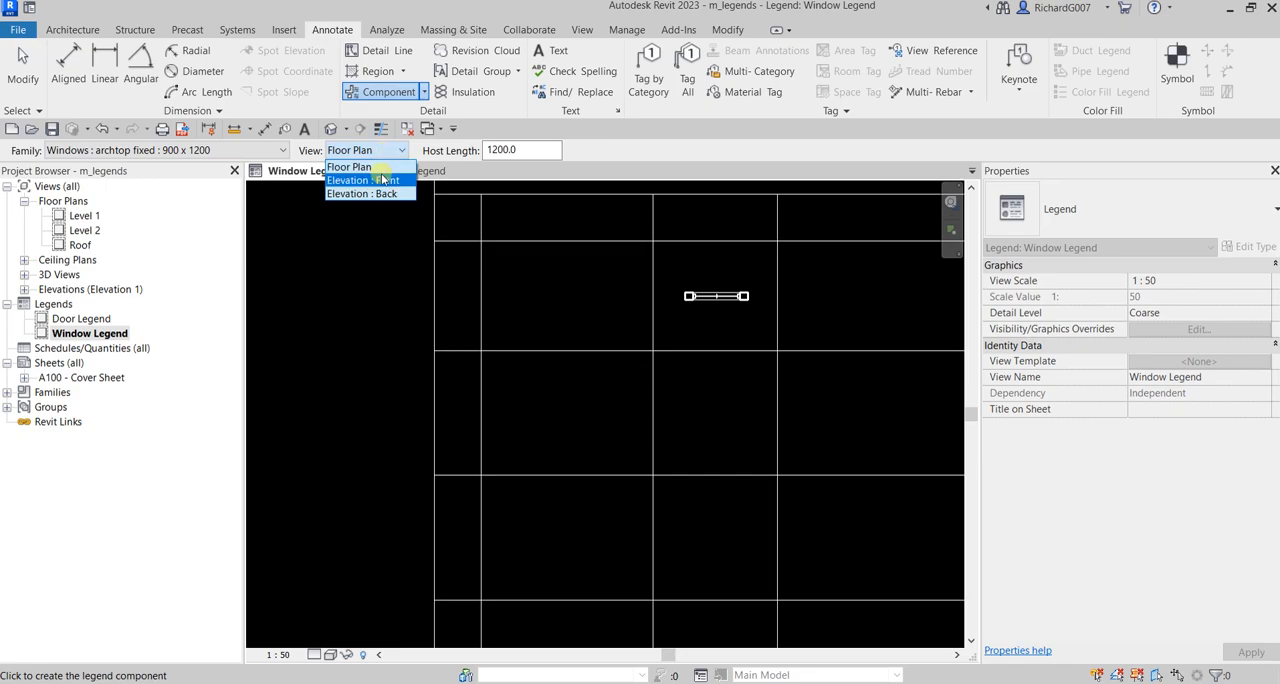
pyautogui.click(381, 183)
pyautogui.moveTo(785, 410)
pyautogui.mouseDown(button='middle')
pyautogui.moveTo(673, 377)
pyautogui.moveTo(574, 376)
pyautogui.mouseUp(button='middle')
pyautogui.moveTo(601, 286); pyautogui.dragTo(603, 338, button='middle')
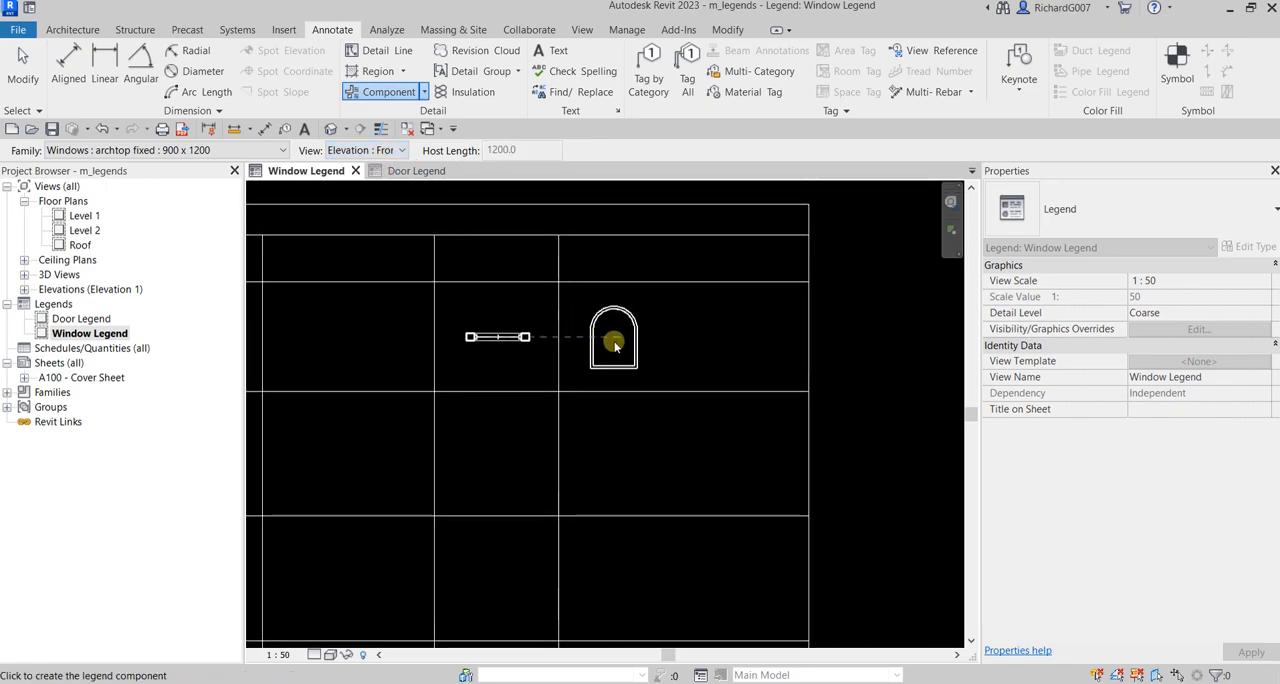
# Step: Place the archtop window's Elevation : Back to the right of the front elevation and end the component placement
pyautogui.click(400, 150)
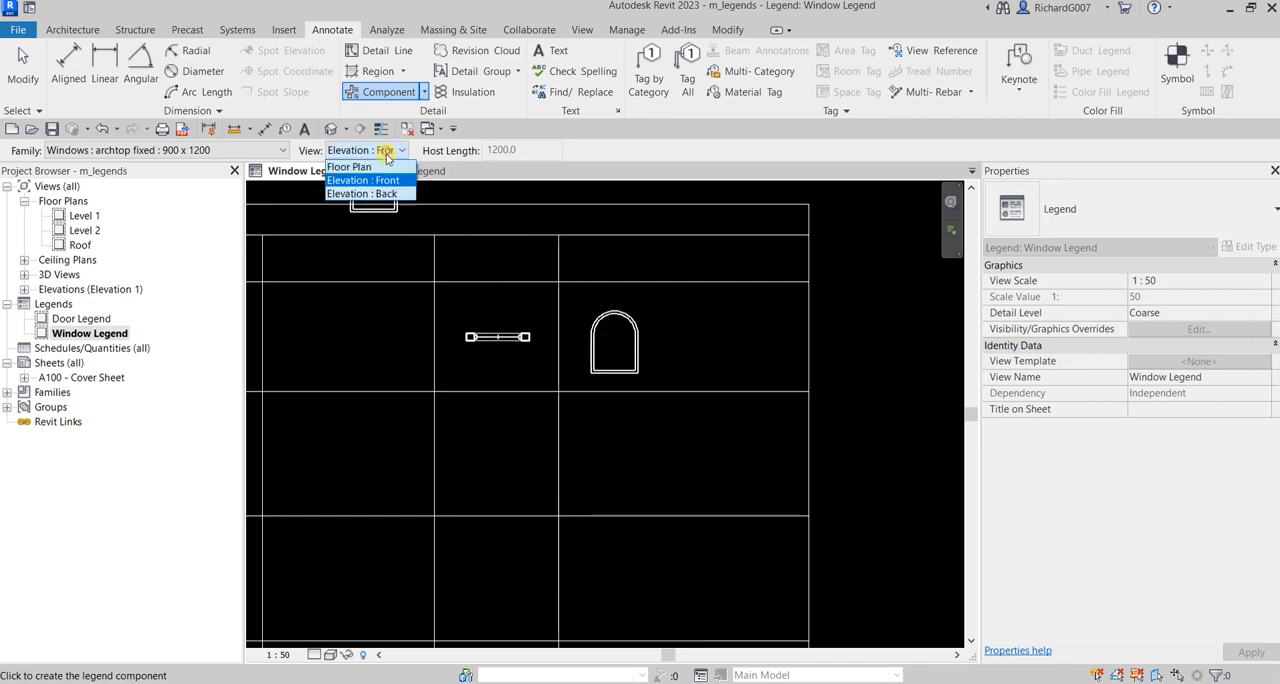
pyautogui.click(383, 193)
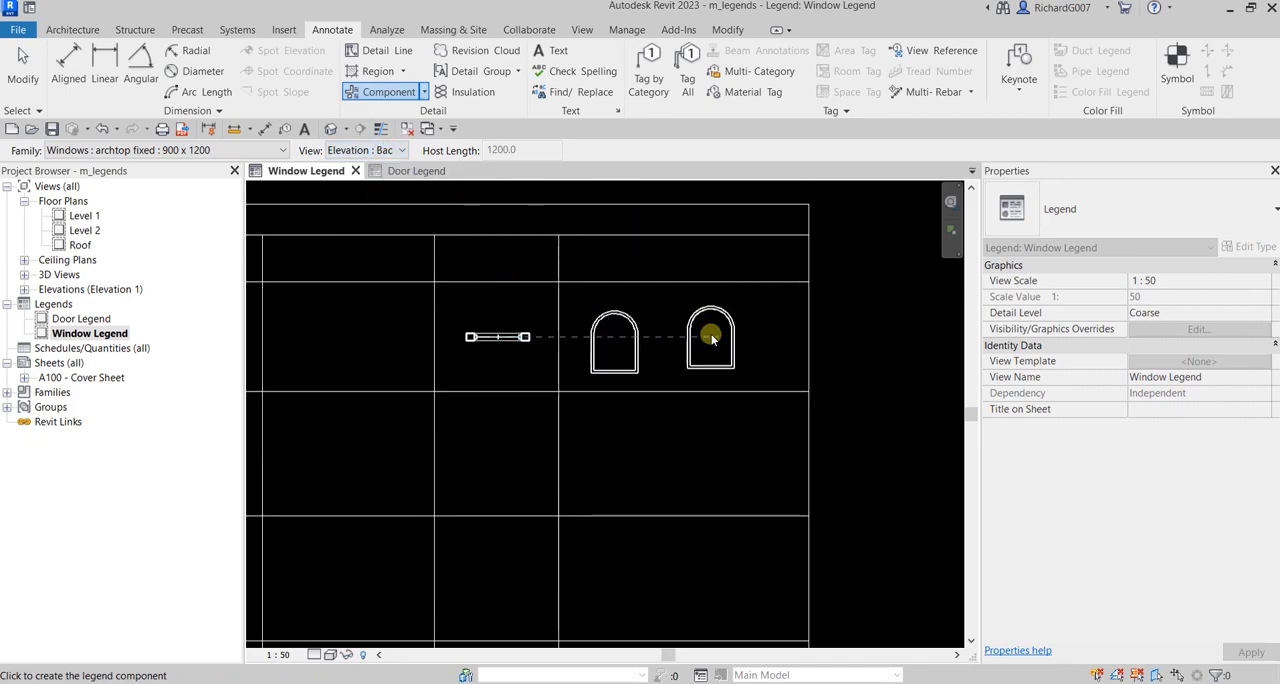
pyautogui.click(712, 340)
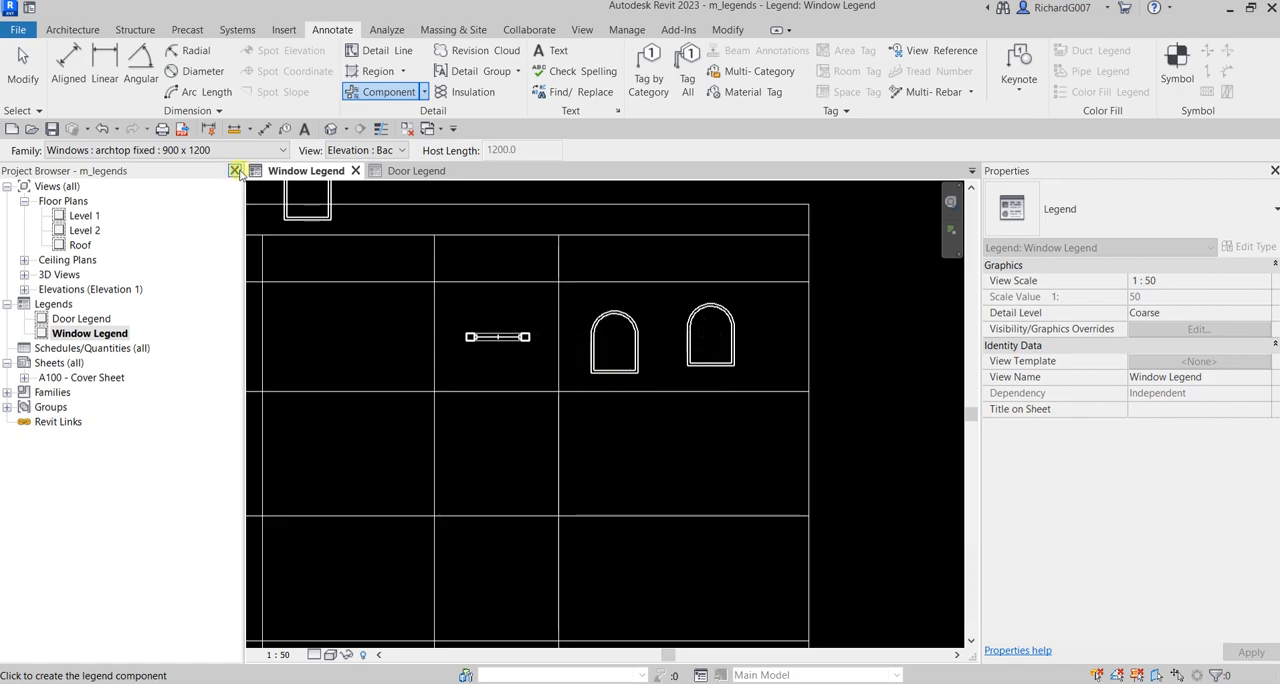
pyautogui.click(22, 62)
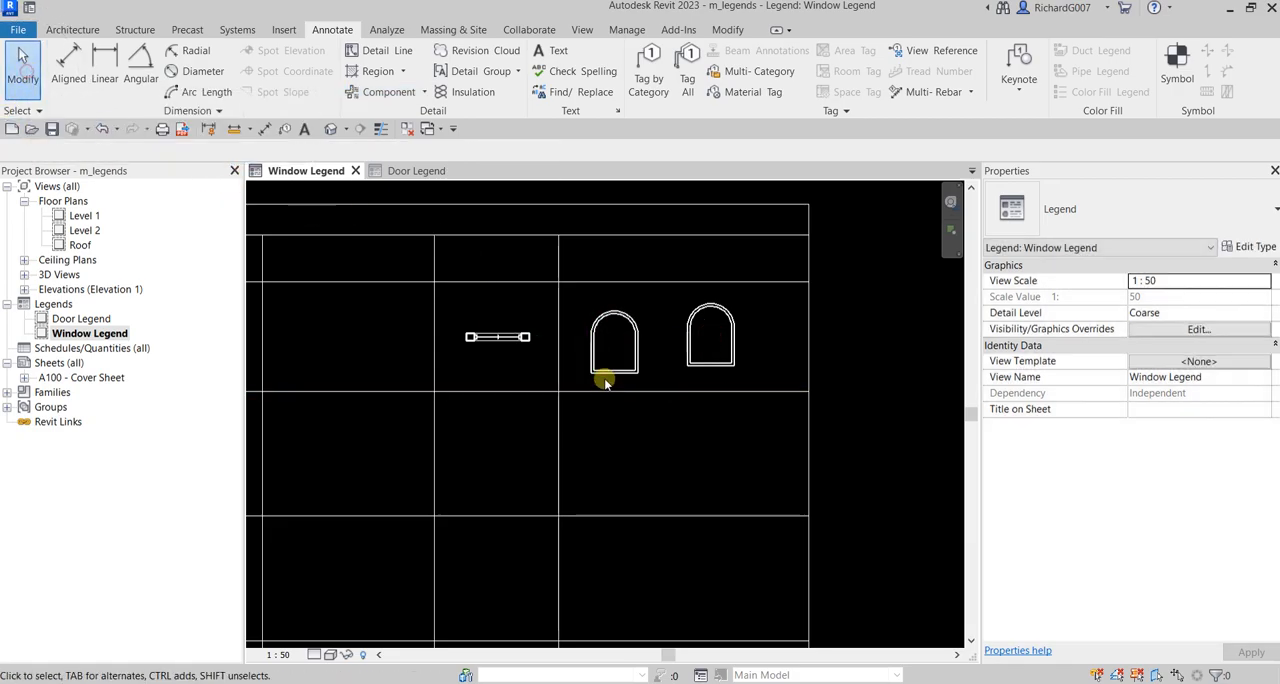
# Step: Align the base of the archtop back elevation with the base of the front elevation
pyautogui.scroll(3, 700, 347)
pyautogui.moveTo(700, 347); pyautogui.dragTo(698, 421, button='middle')
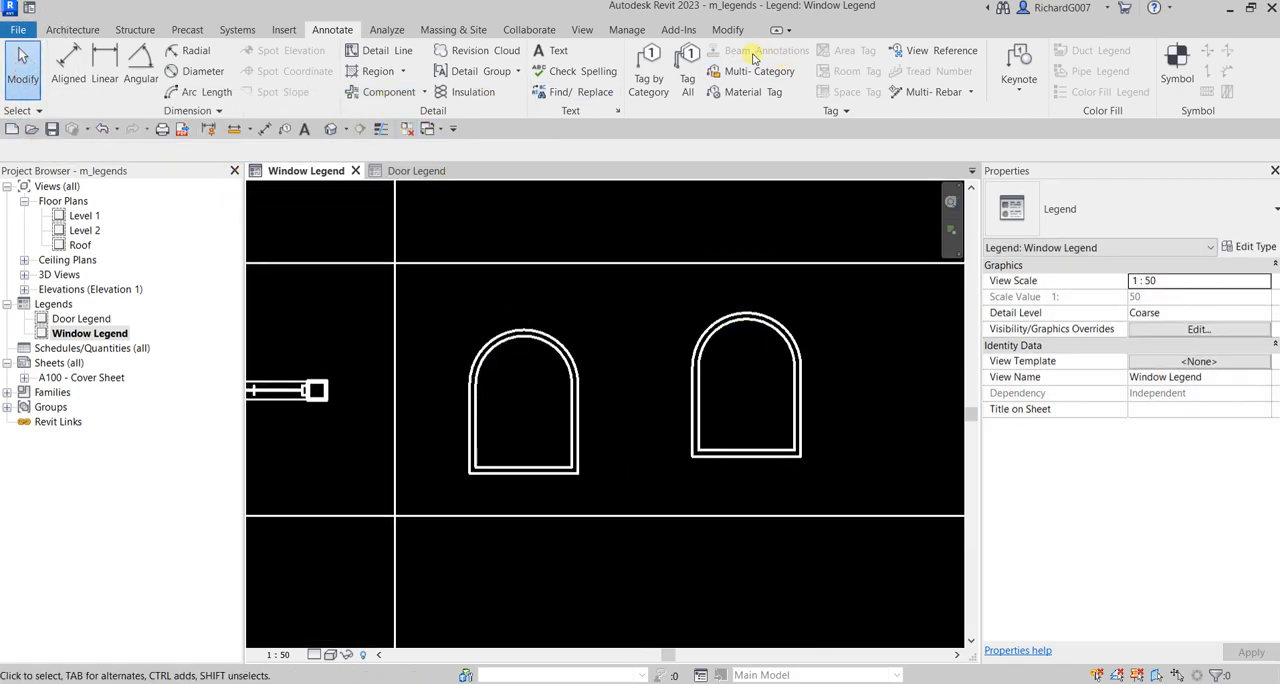
pyautogui.click(728, 30)
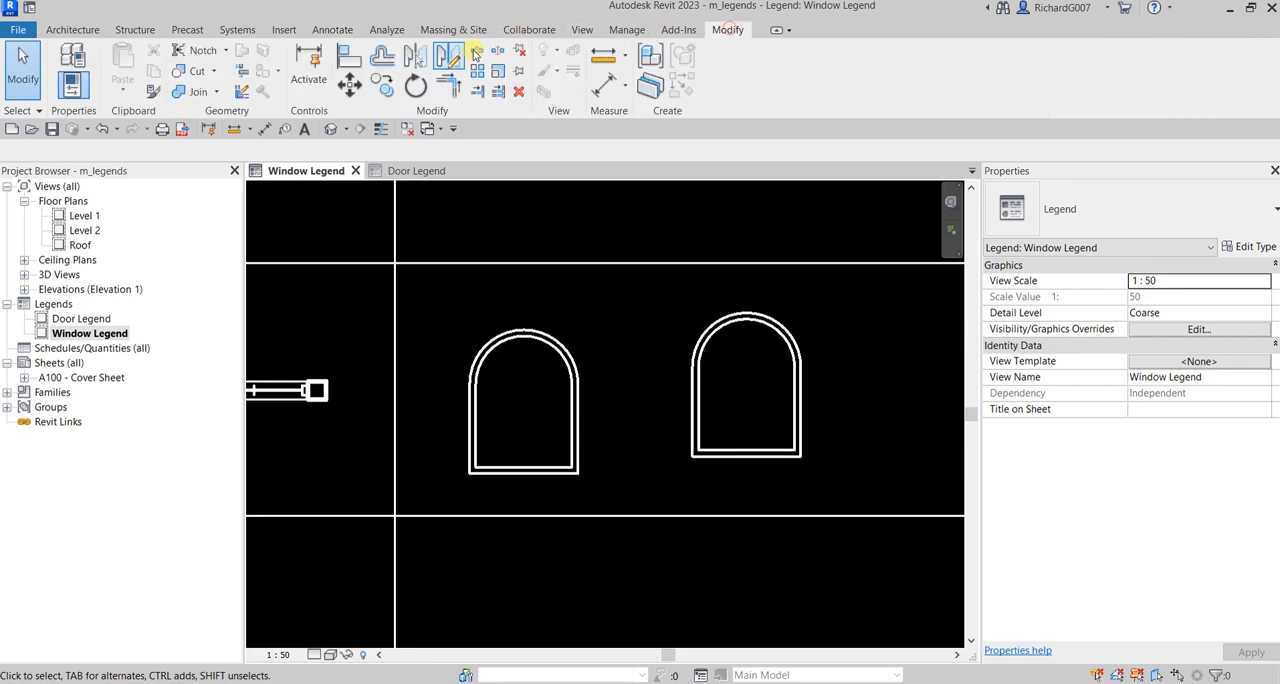
pyautogui.click(364, 61)
pyautogui.click(549, 471)
pyautogui.click(743, 460)
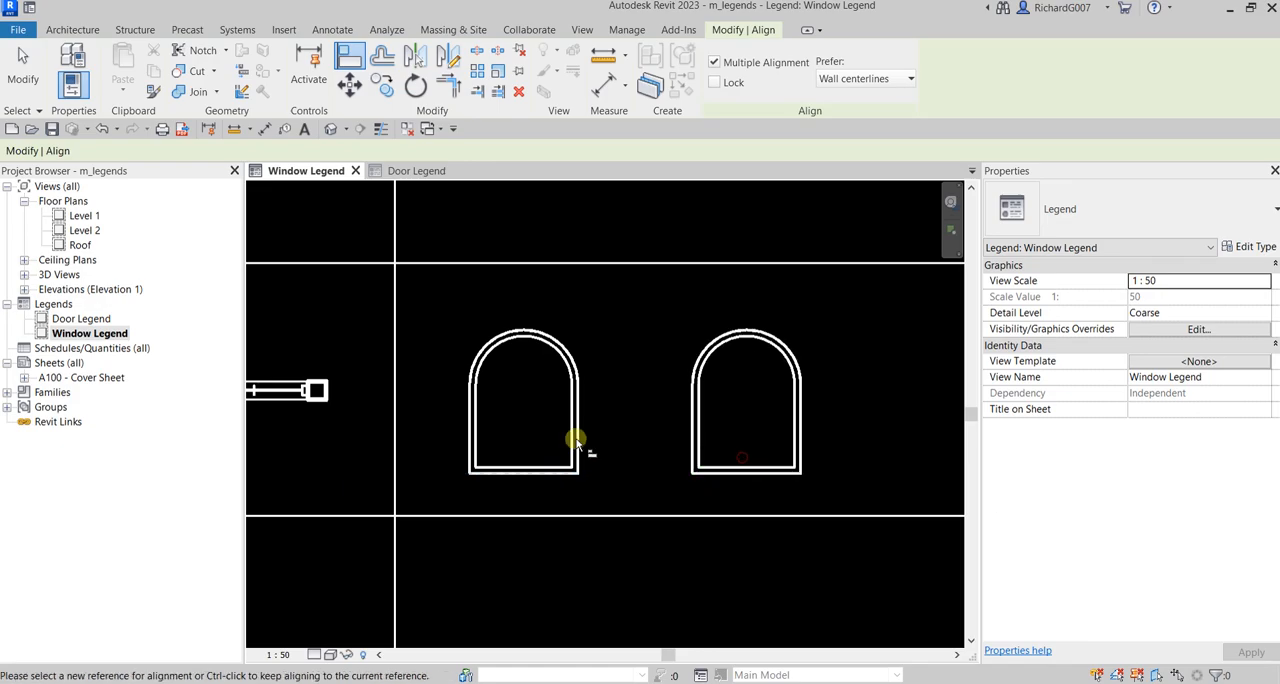
pyautogui.scroll(-3, 580, 437)
pyautogui.click(20, 78)
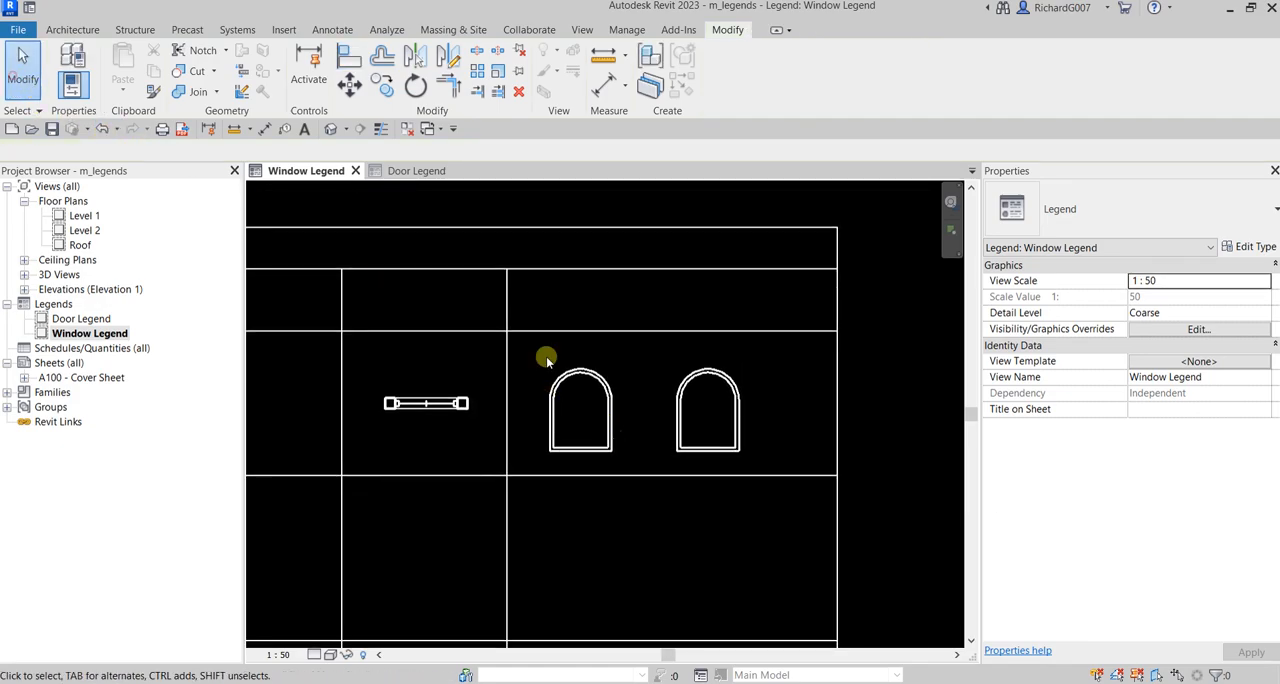
# Step: Nudge both archtop elevations together slightly right and up to center them in their cell
pyautogui.scroll(1, 560, 380)
pyautogui.click(615, 402)
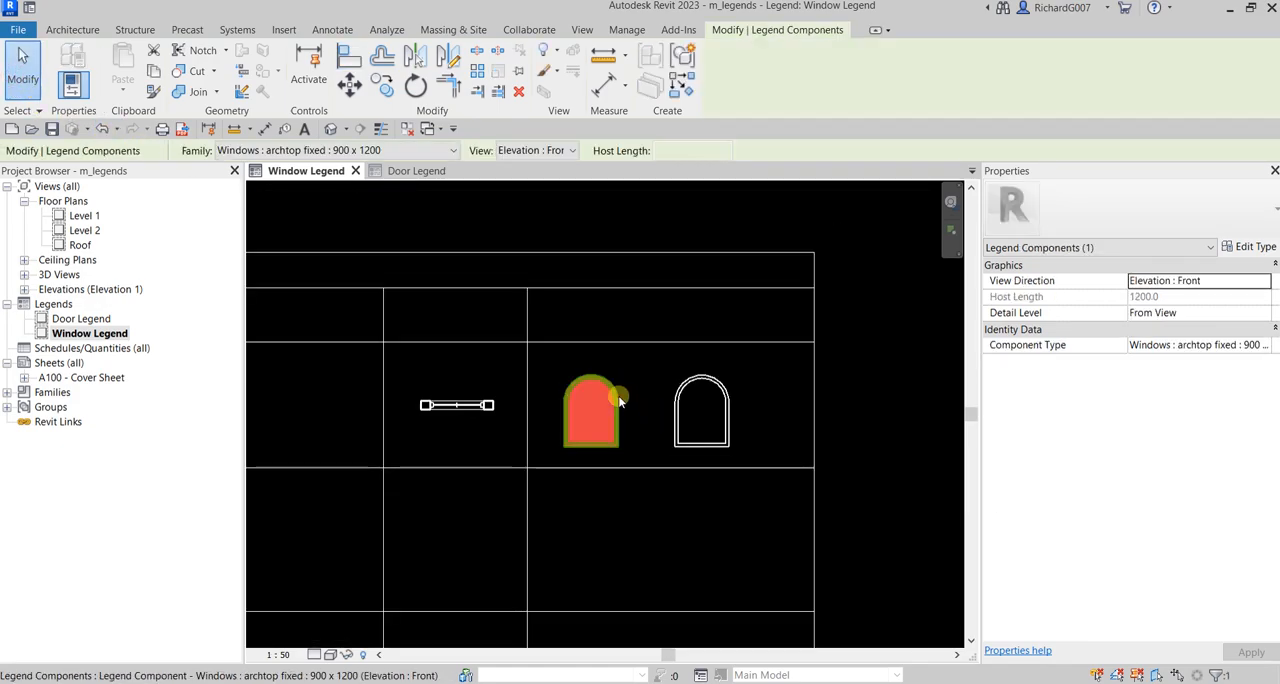
pyautogui.keyDown('ctrl'); pyautogui.click(692, 382); pyautogui.keyUp('ctrl')
pyautogui.press('Right')
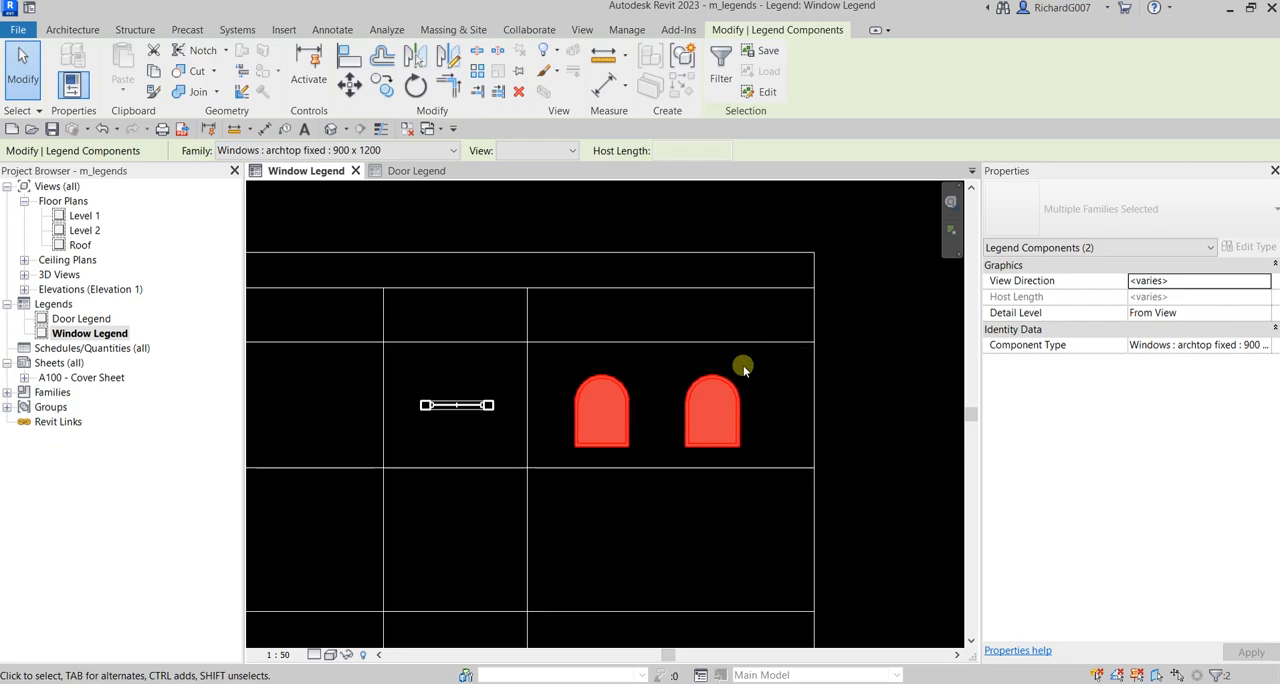
pyautogui.press('Right')
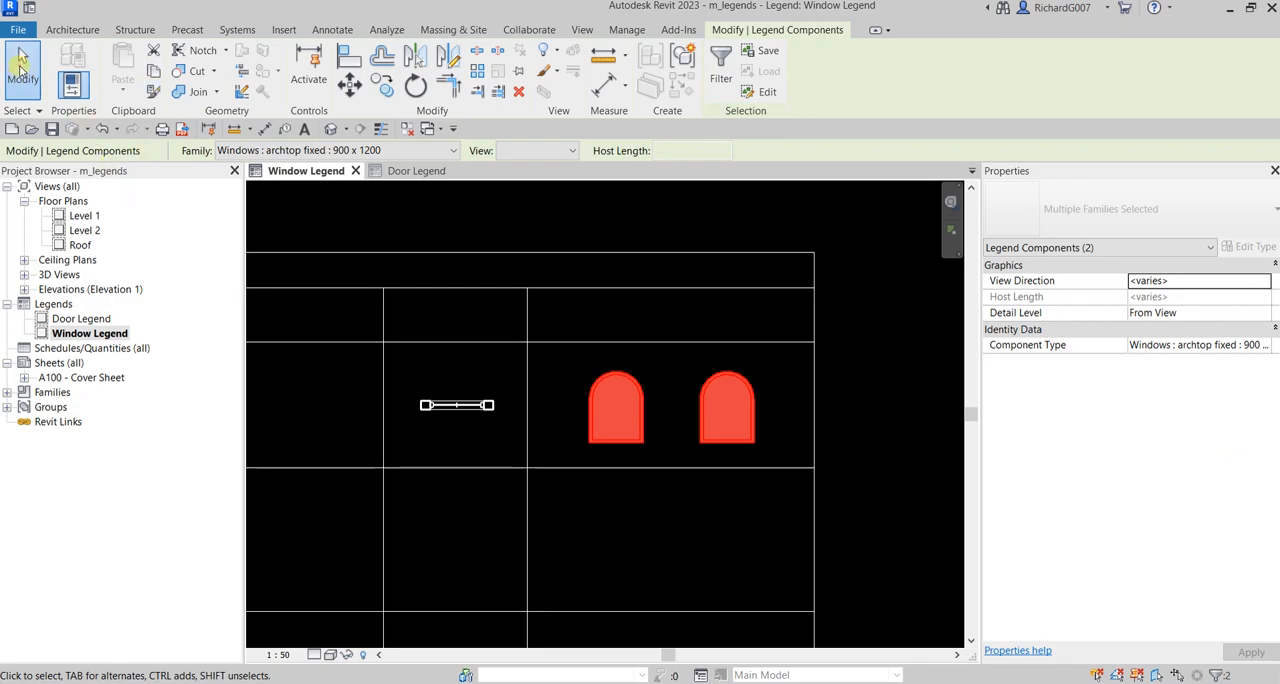
pyautogui.click(22, 68)
# Step: Place a Windows : double hung trim : 900 x 1200 legend component in Elevation : Back below the archtop back elevation
pyautogui.click(326, 36)
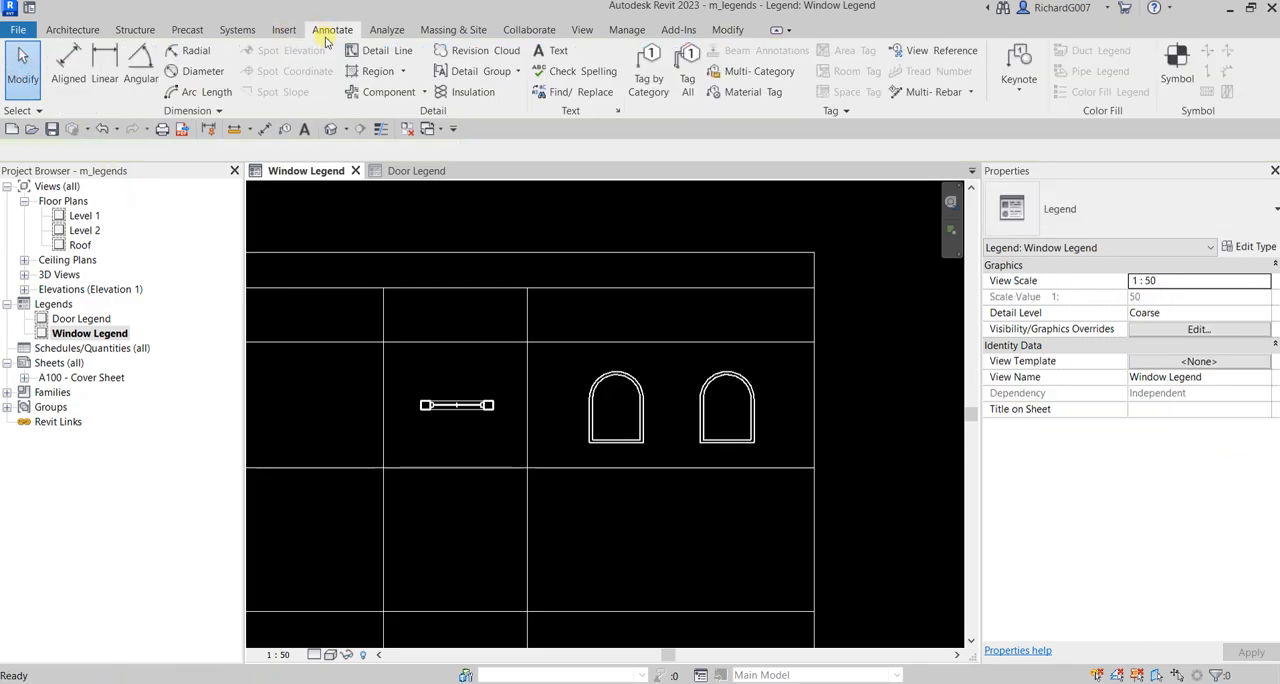
pyautogui.click(395, 92)
pyautogui.click(173, 150)
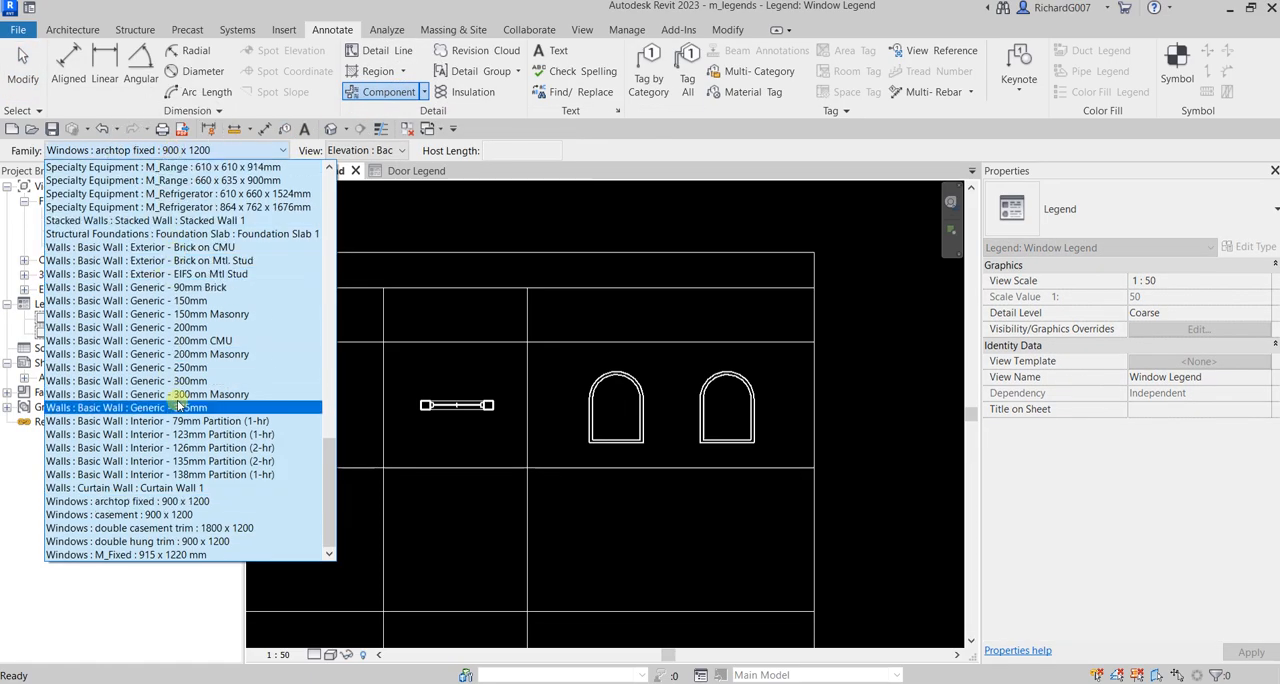
pyautogui.click(186, 541)
pyautogui.moveTo(455, 544); pyautogui.dragTo(526, 481, button='middle')
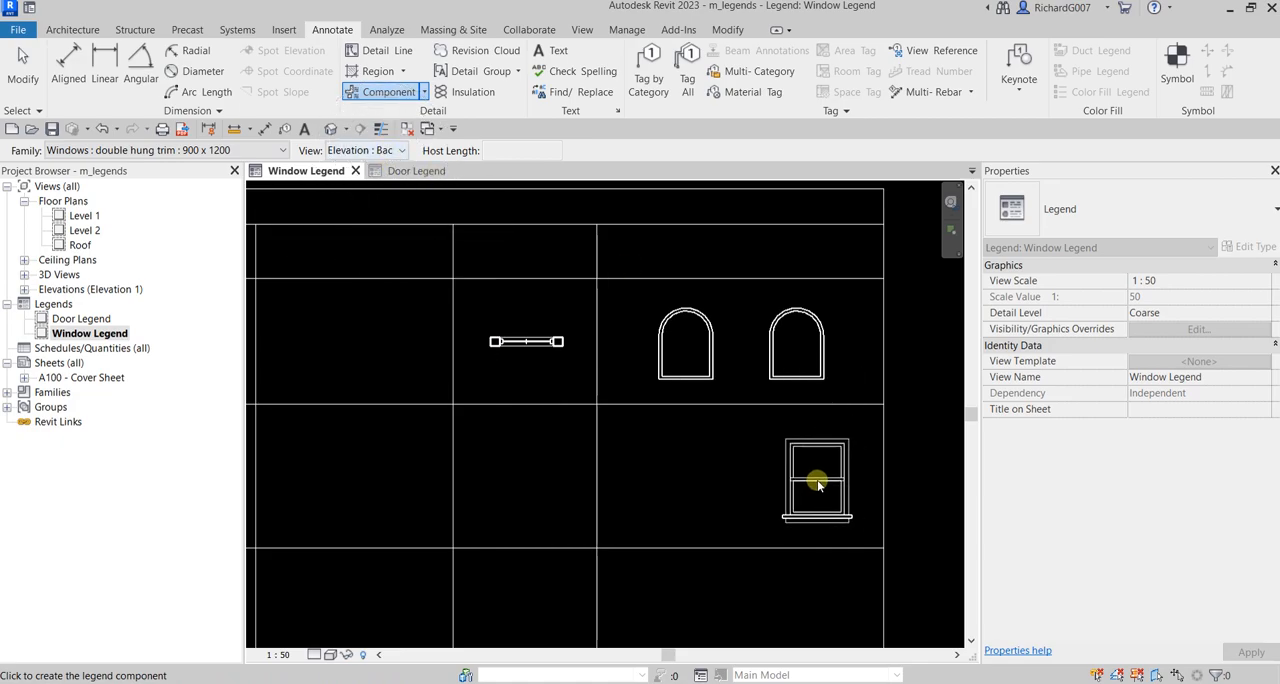
pyautogui.click(801, 468)
# Step: Place the double hung window's Elevation : Front beside its back elevation, below the archtop front elevation
pyautogui.click(401, 150)
pyautogui.click(380, 183)
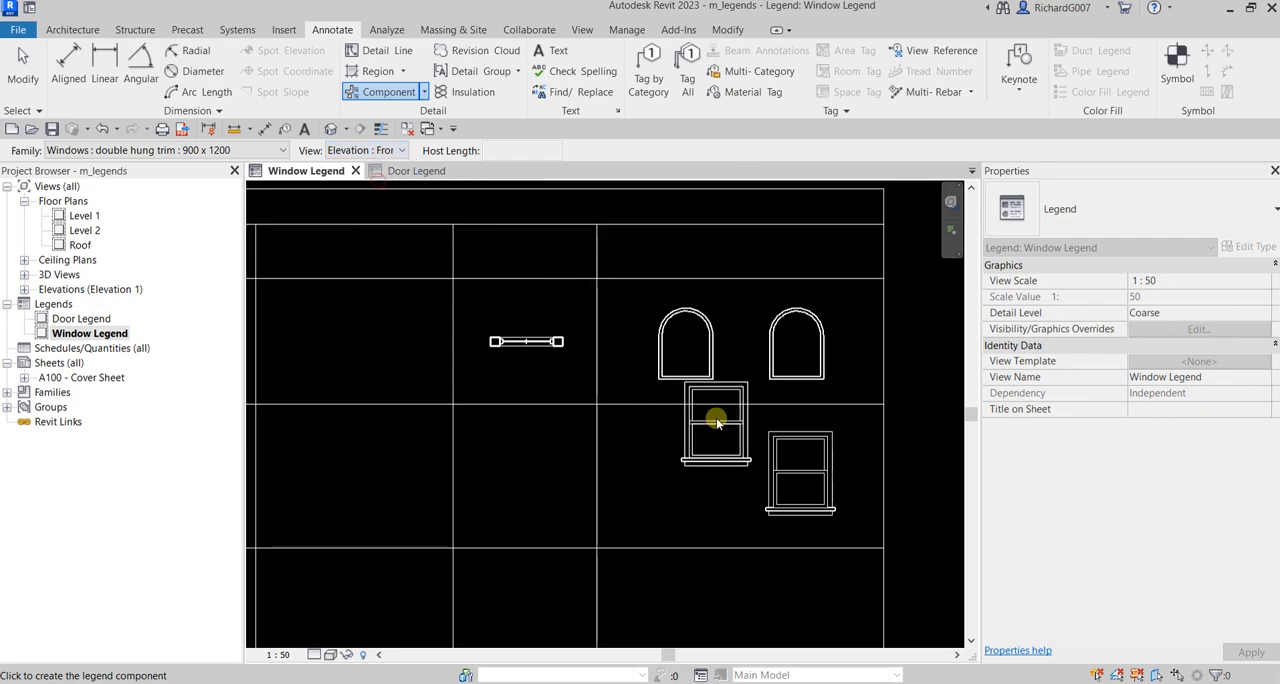
pyautogui.click(688, 471)
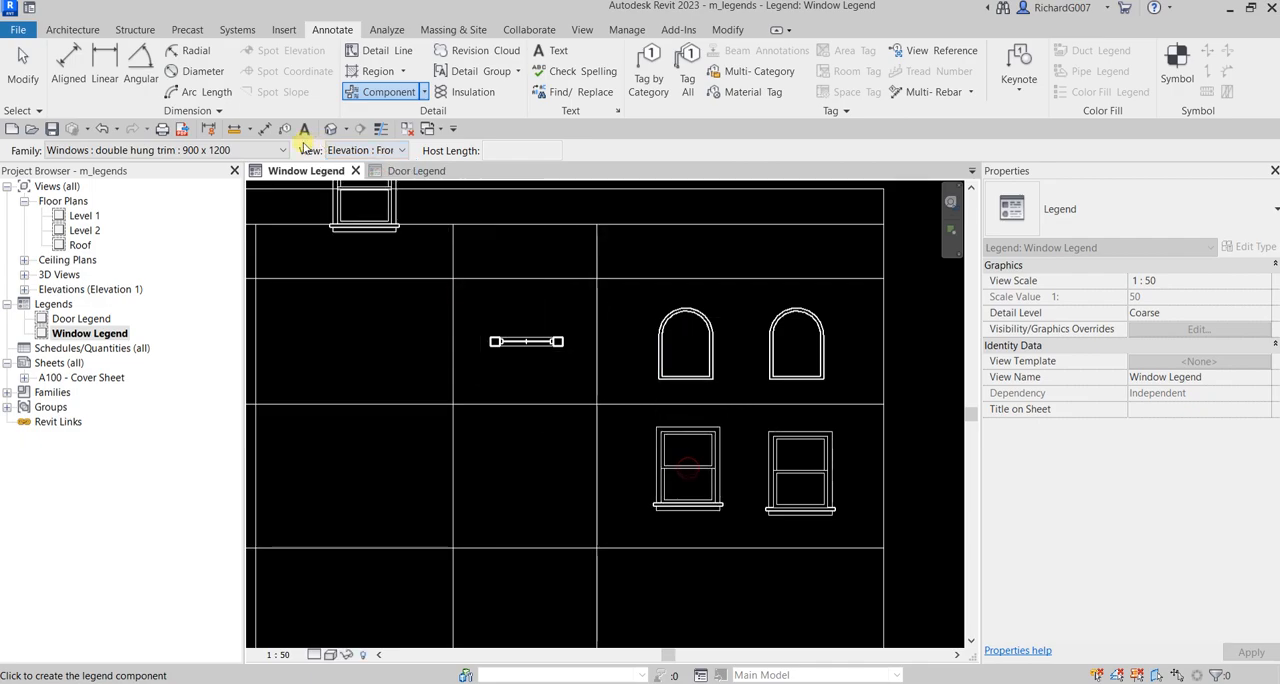
# Step: Place the double hung trim window's Floor Plan with a 1200 host length below the archtop window's plan
pyautogui.click(360, 152)
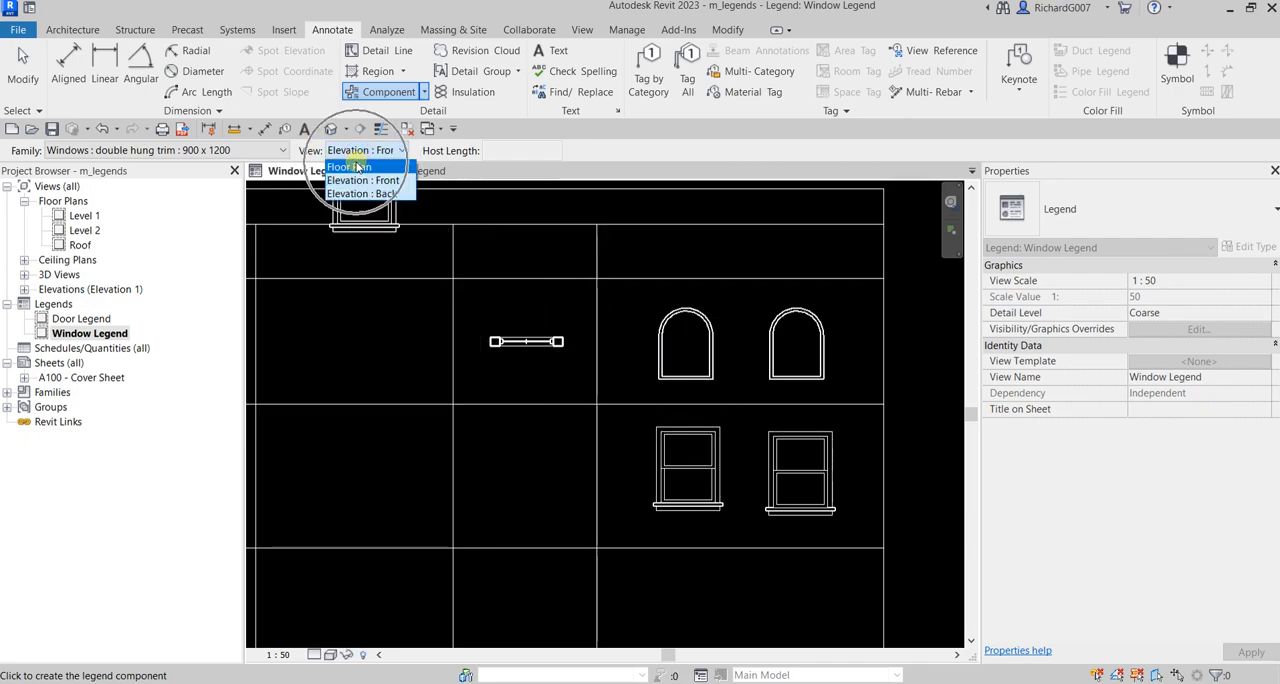
pyautogui.click(358, 167)
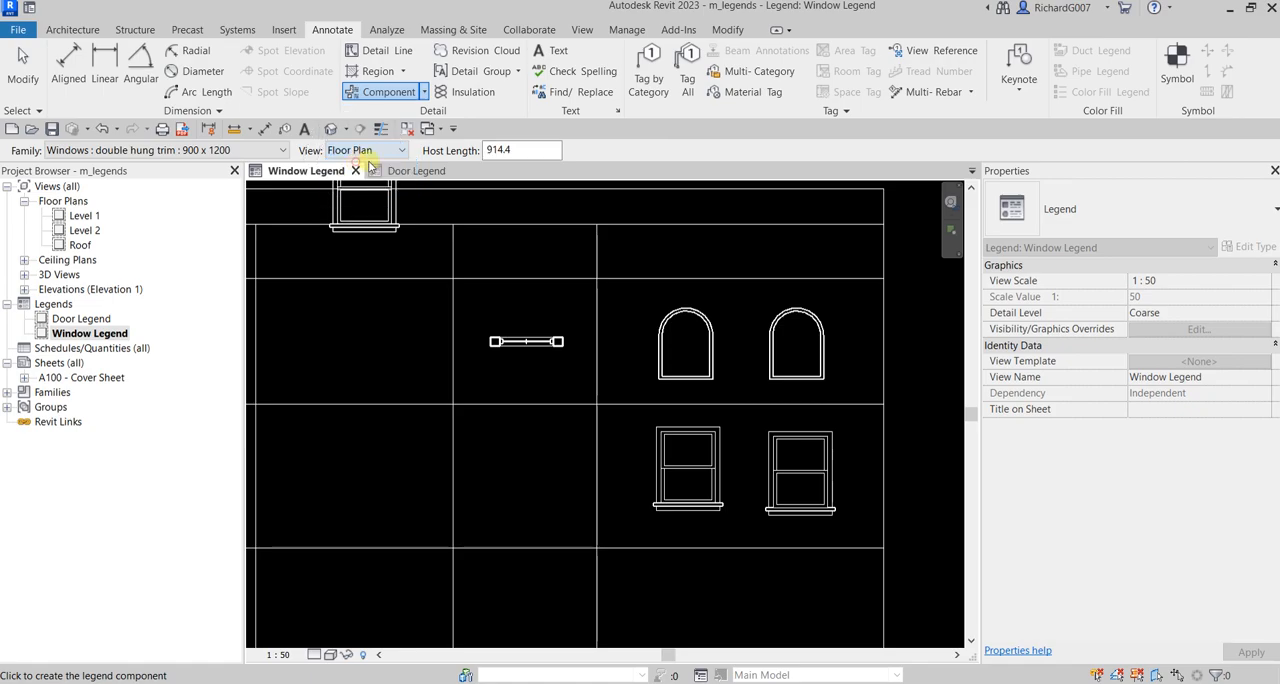
pyautogui.click(519, 149)
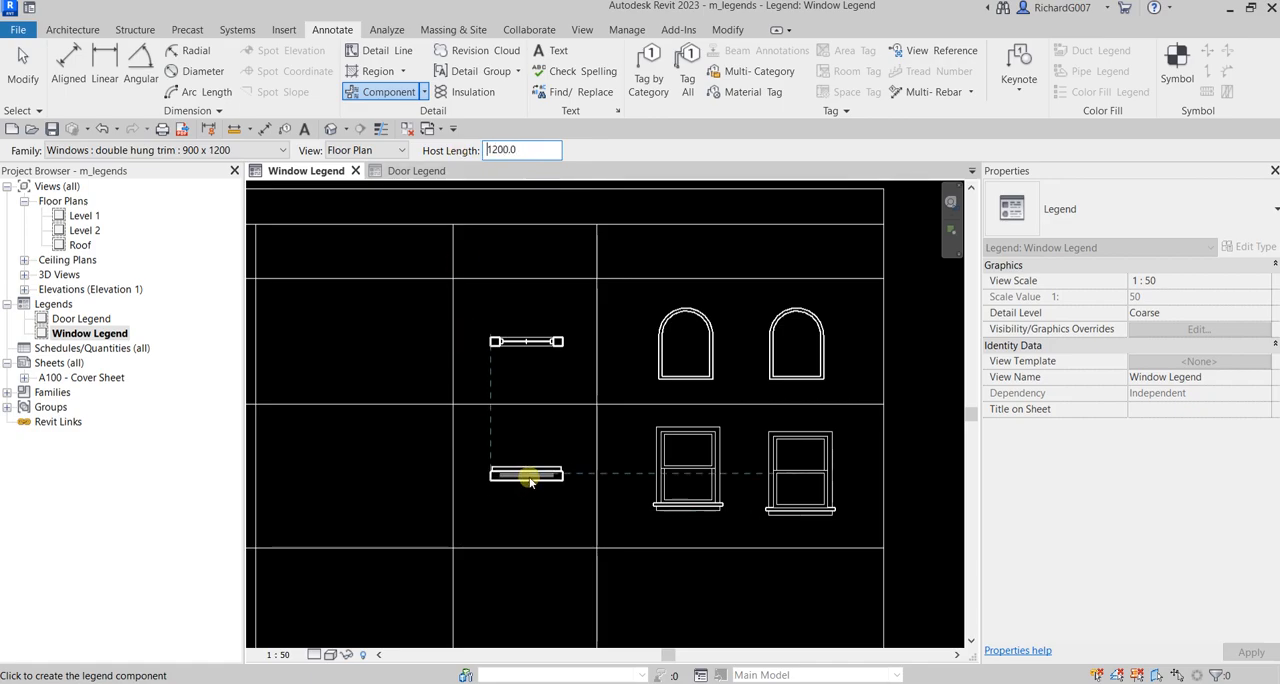
pyautogui.click(529, 478)
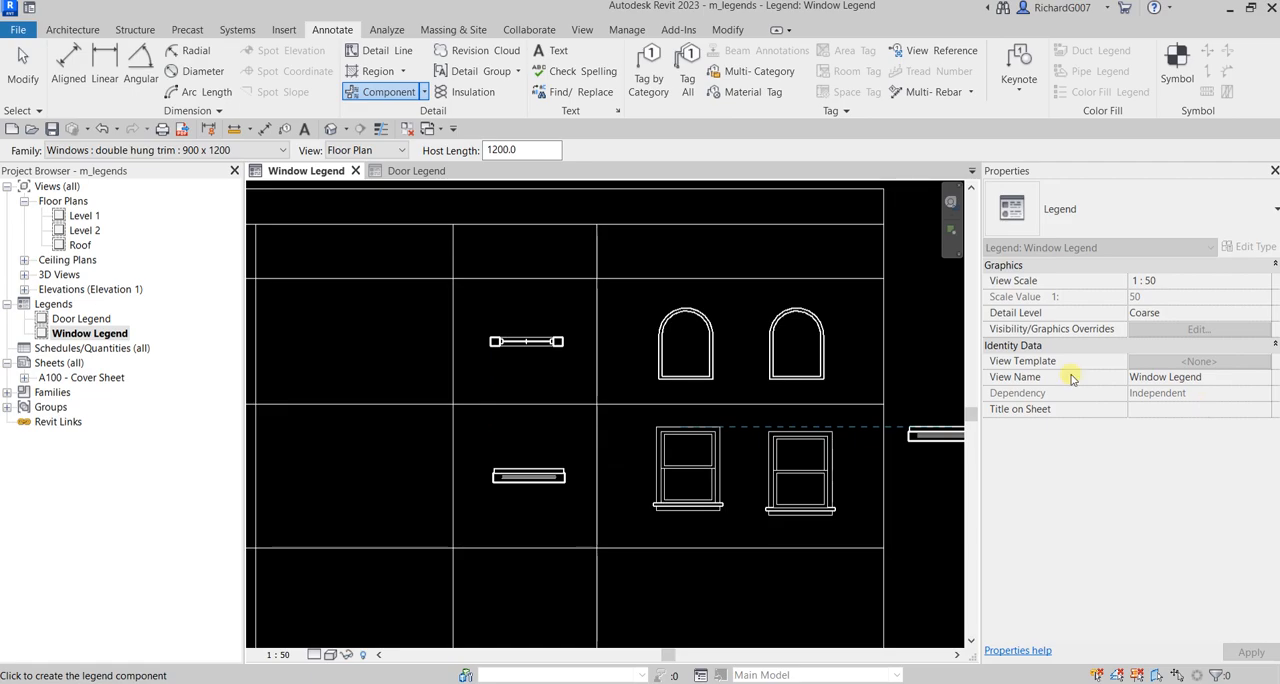
# Step: Place the Floor Plan of Windows : double casement trim : 1800 x 1200 below the double hung plan
pyautogui.click(228, 150)
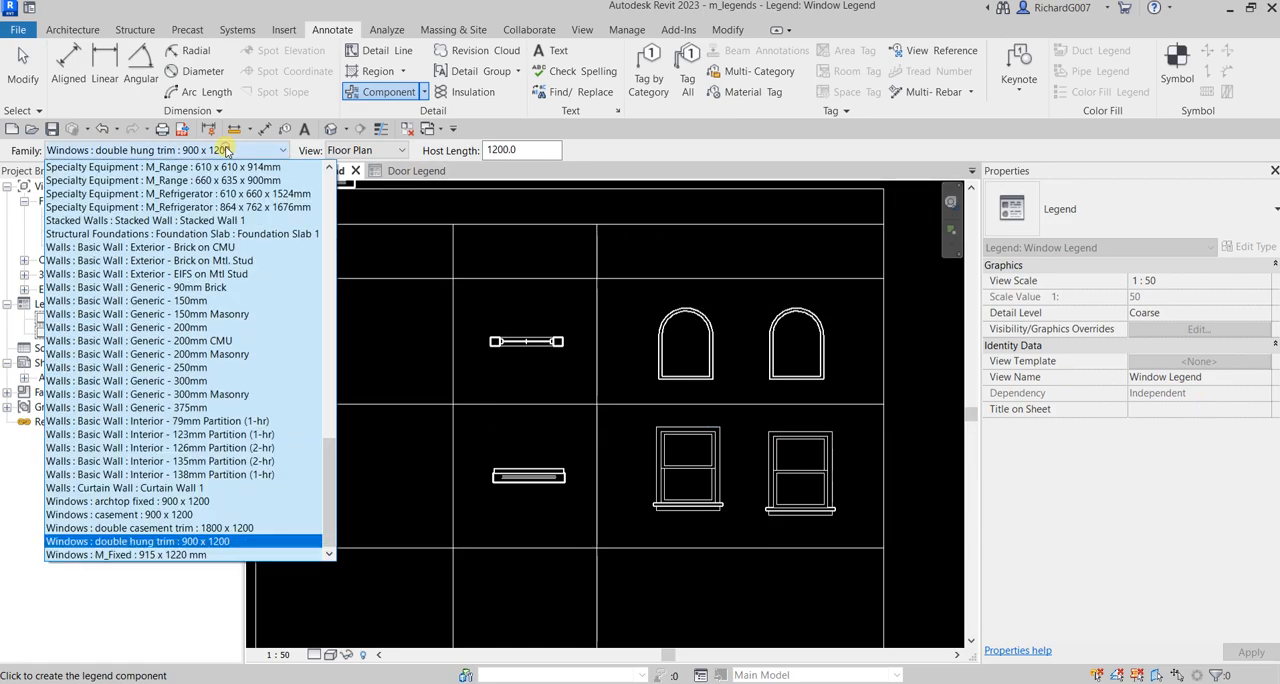
pyautogui.click(157, 528)
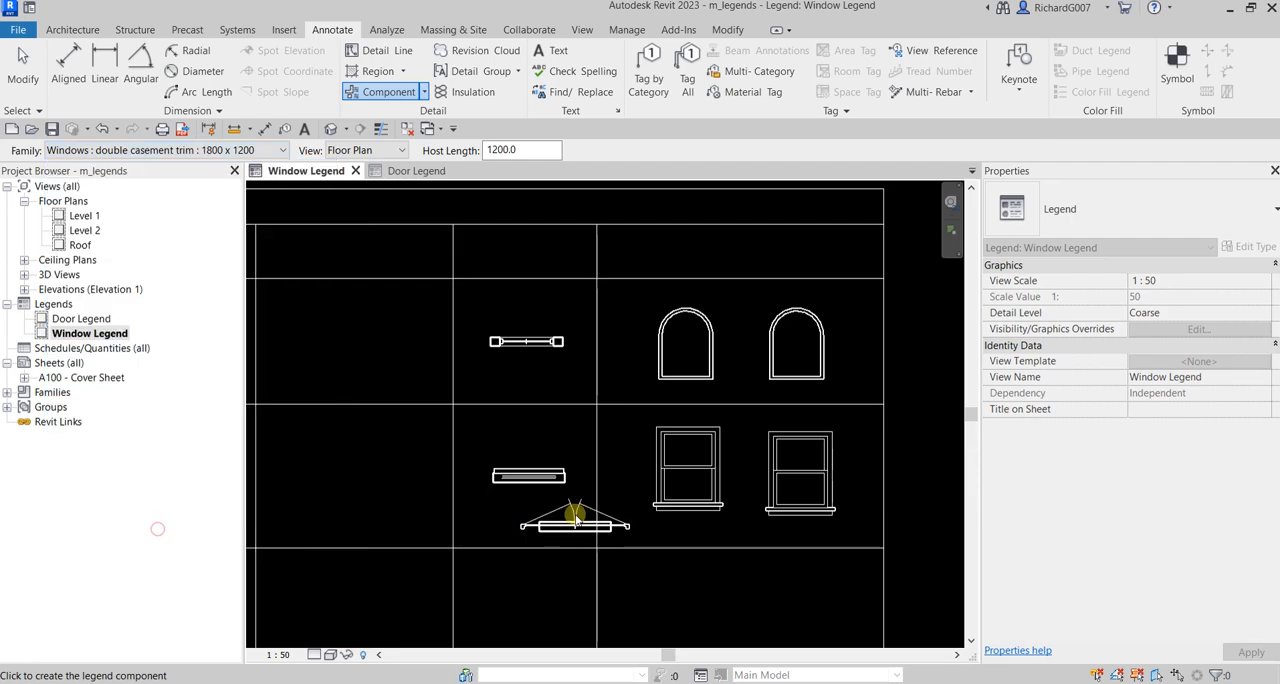
pyautogui.scroll(-3, 577, 508)
pyautogui.click(590, 447)
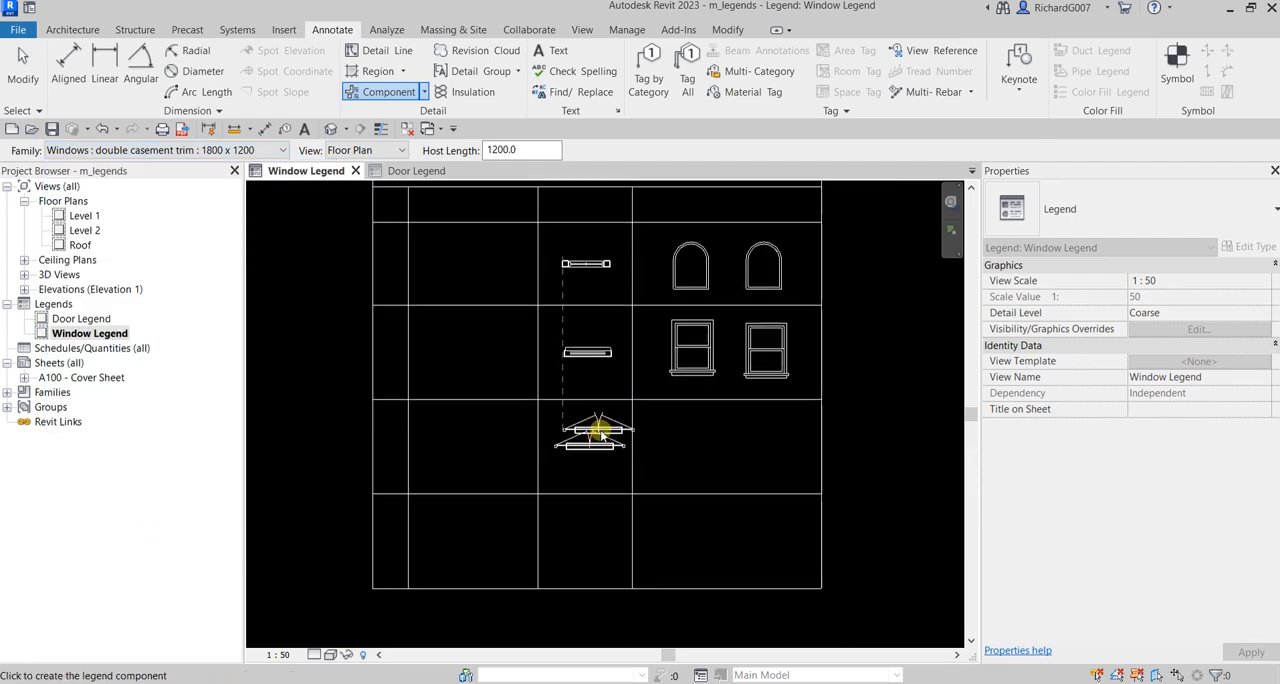
# Step: Place the double casement window's Elevation : Front and Elevation : Back side by side in the elevation cell beside its plan
pyautogui.click(362, 151)
pyautogui.click(371, 181)
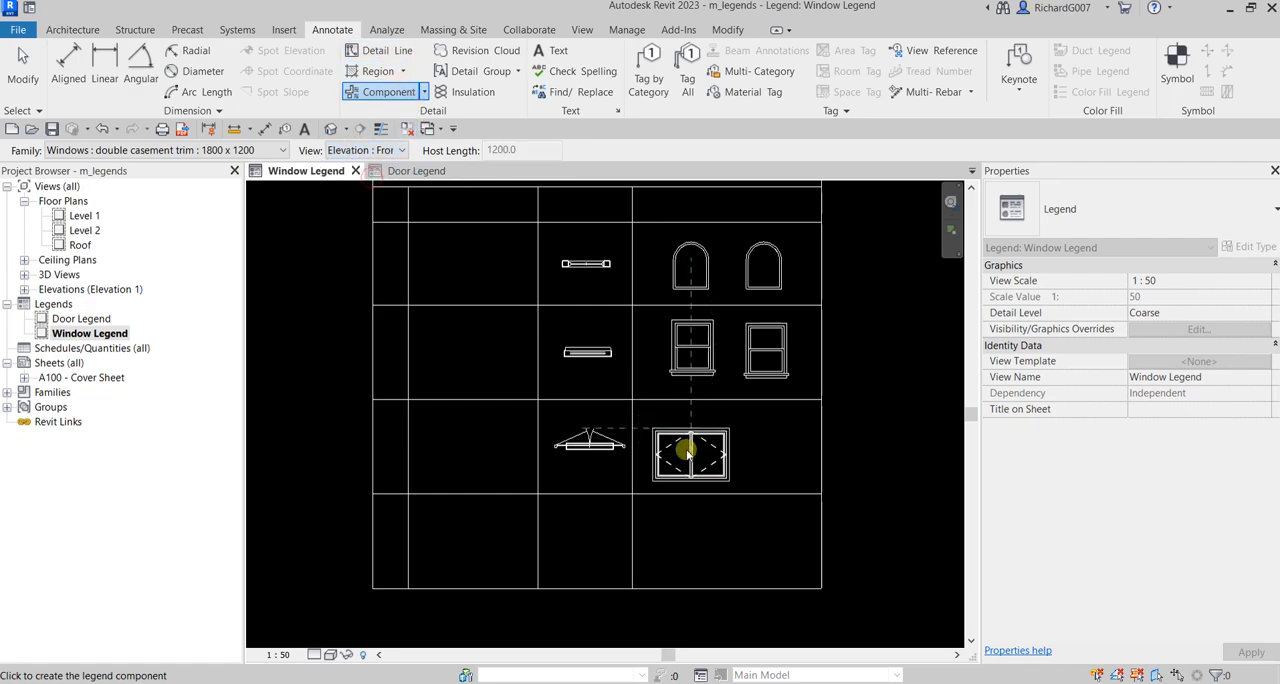
pyautogui.click(690, 452)
pyautogui.click(400, 152)
pyautogui.click(378, 193)
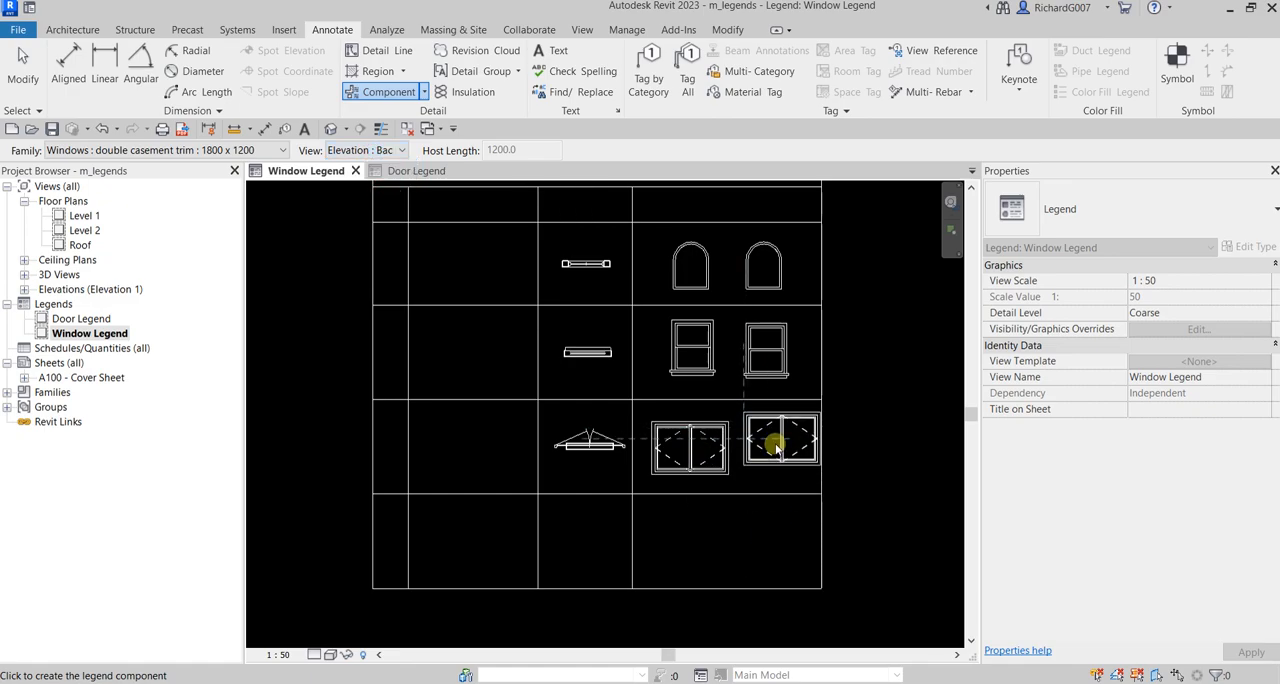
pyautogui.click(782, 445)
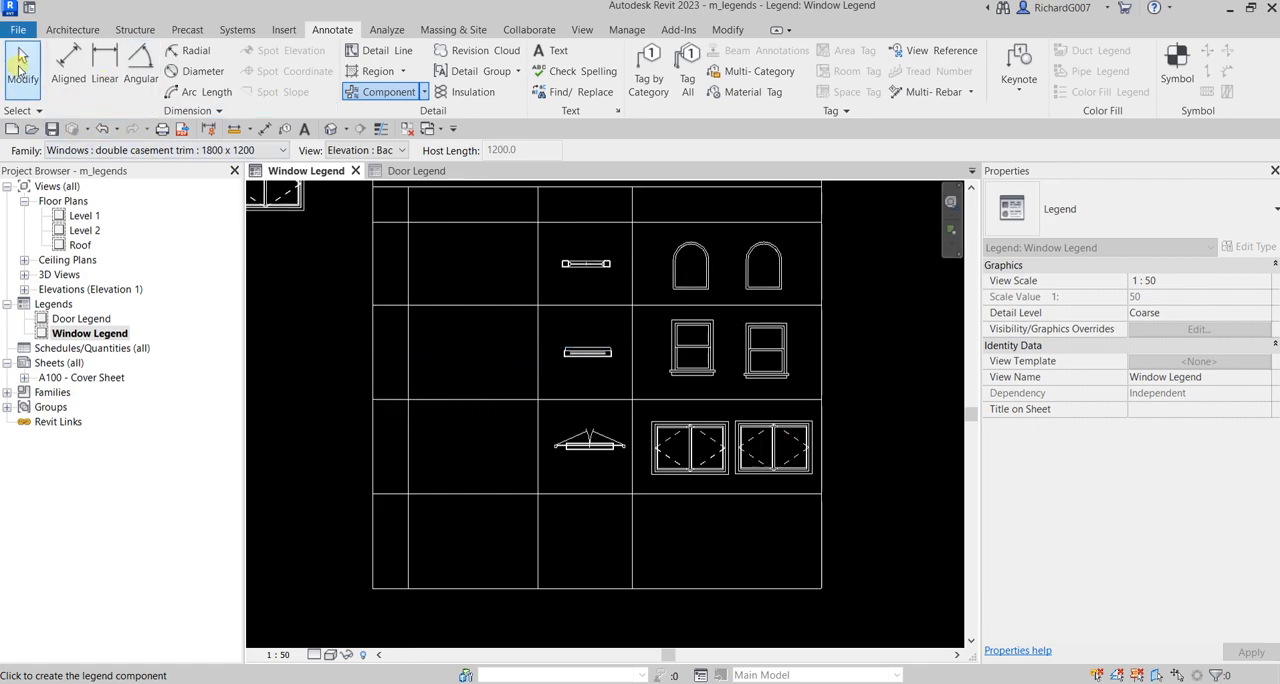
pyautogui.click(22, 62)
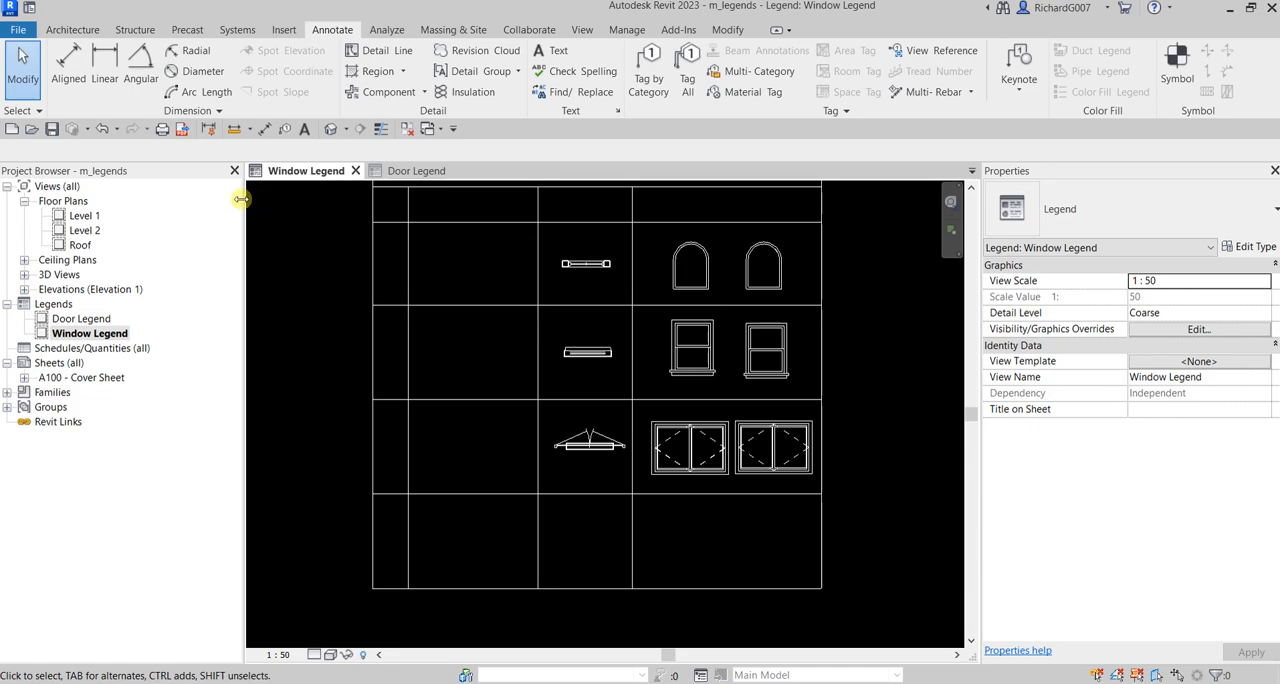
# Step: Place Windows : casement : 900 x 1200 in Elevation : Back and Elevation : Front in the last row's elevation cell
pyautogui.click(375, 92)
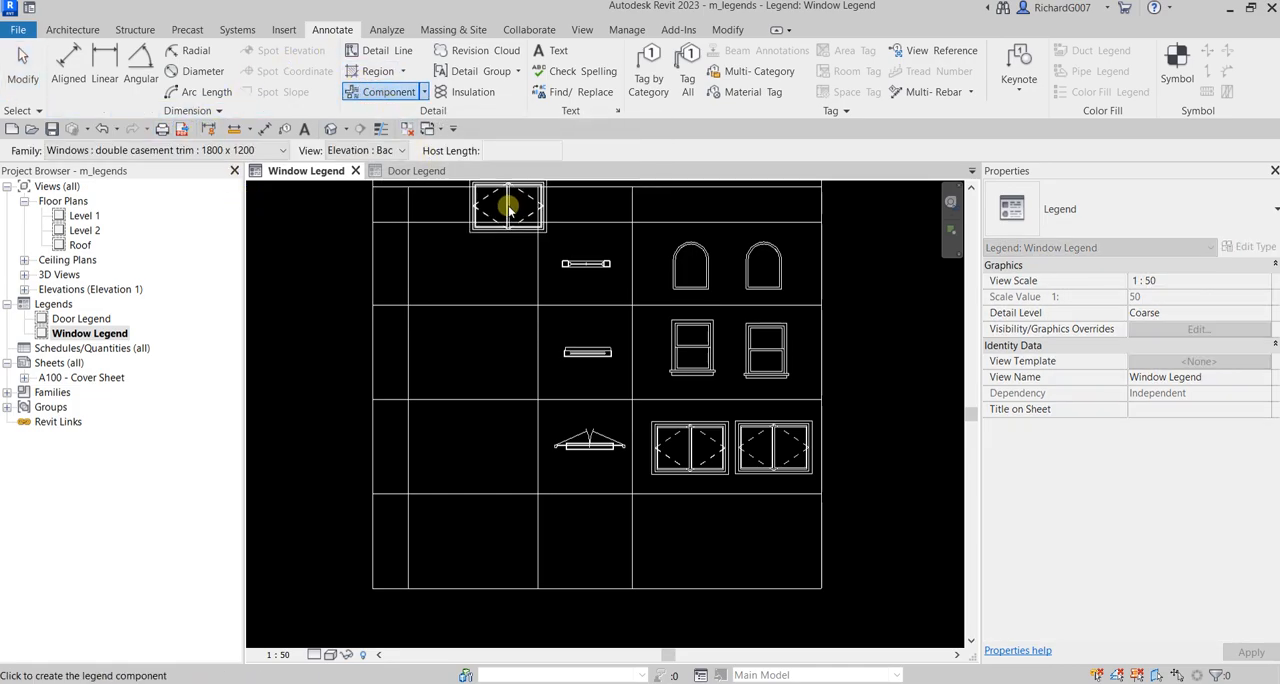
pyautogui.click(283, 150)
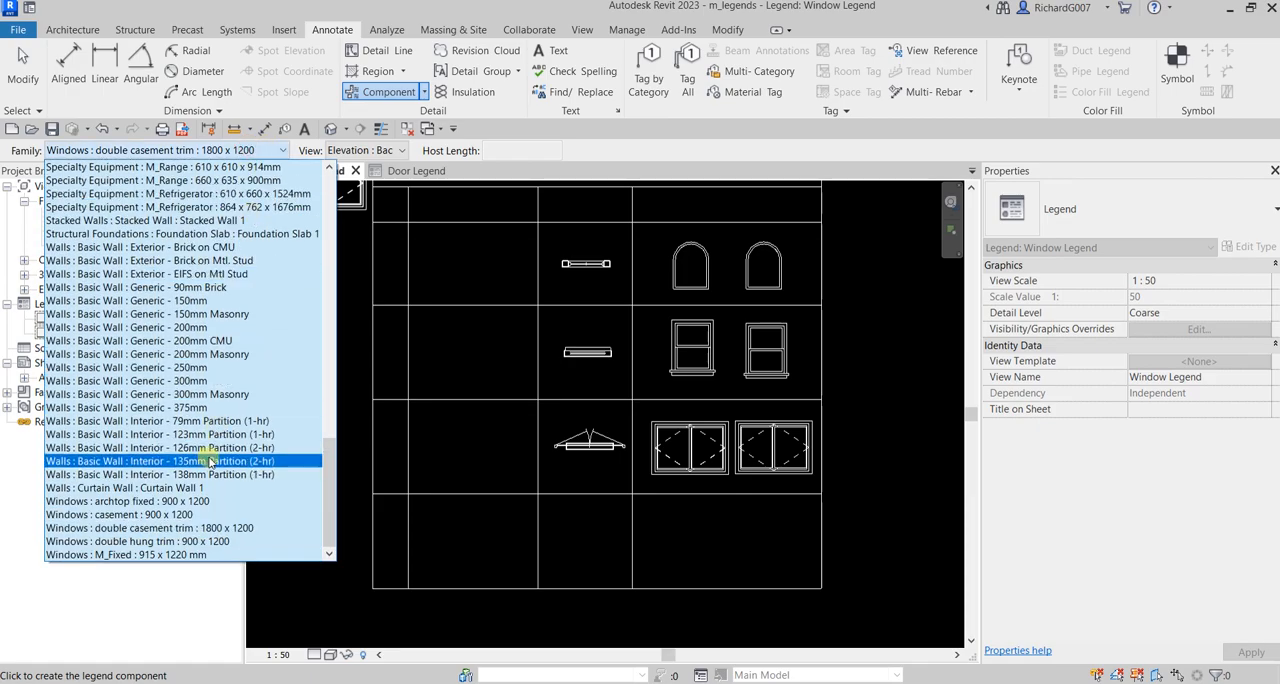
pyautogui.click(162, 515)
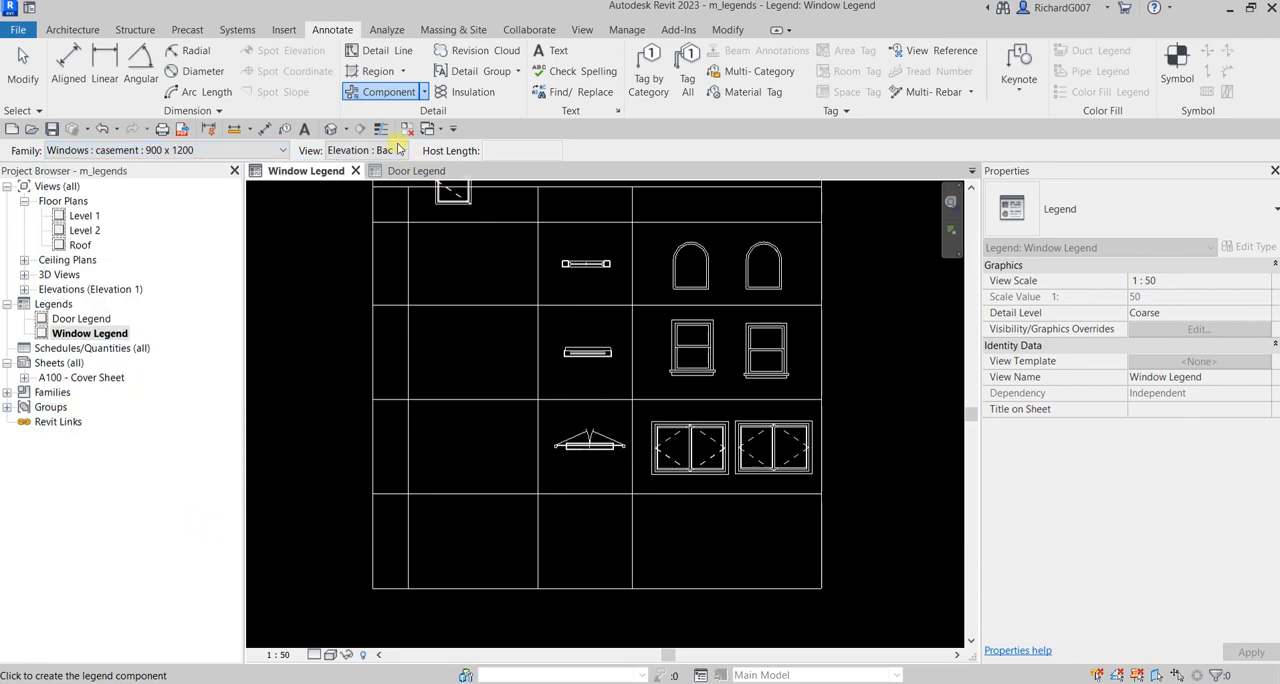
pyautogui.click(783, 540)
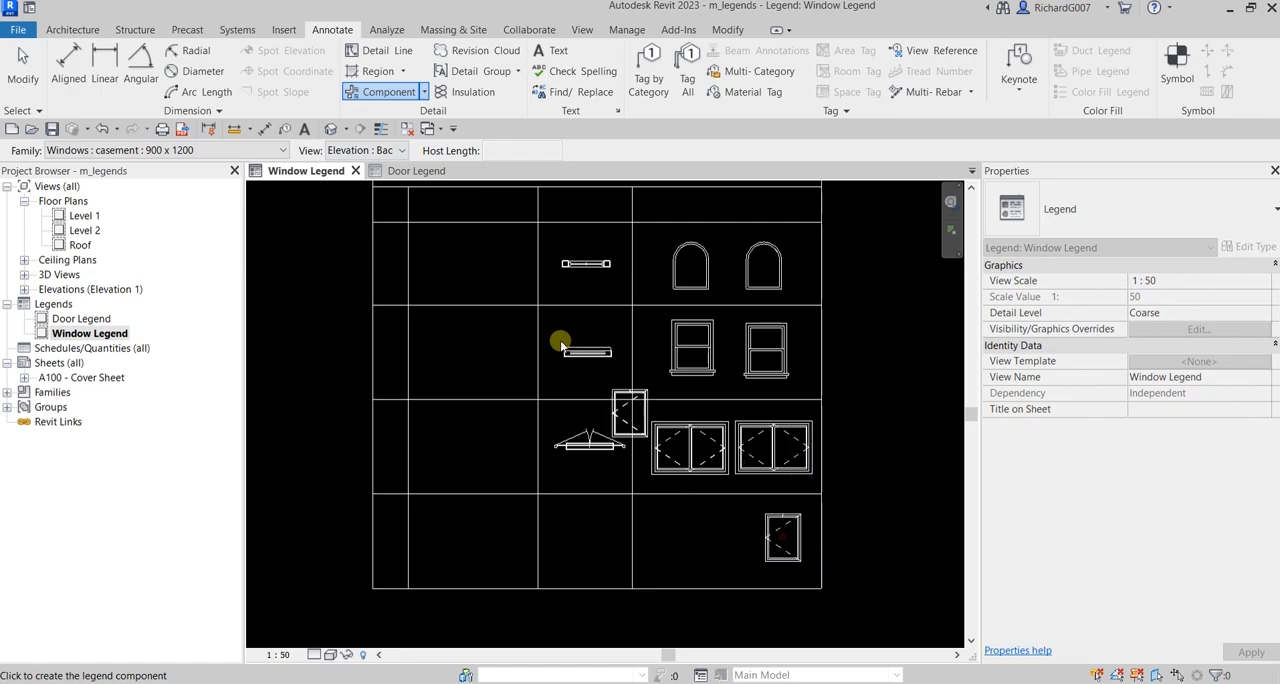
pyautogui.click(381, 150)
pyautogui.click(362, 180)
pyautogui.click(703, 532)
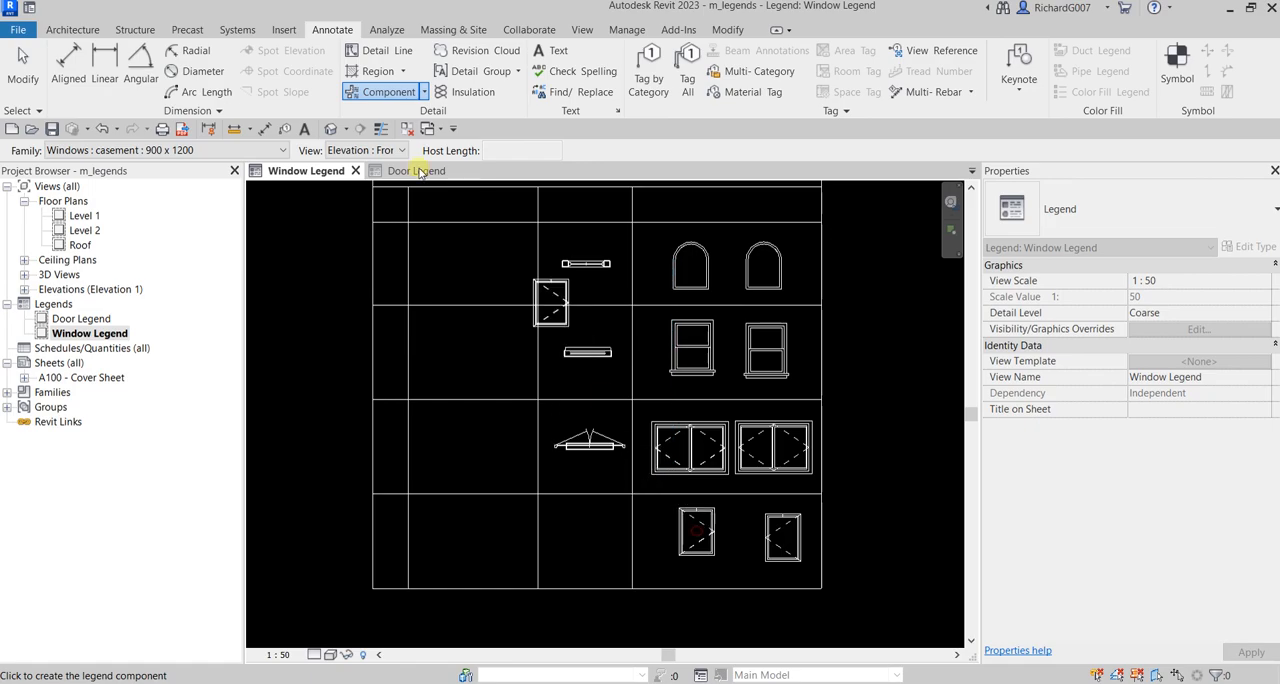
# Step: Place the casement window's Floor Plan with a 1200 host length in the last row's plan cell
pyautogui.click(266, 150)
pyautogui.click(376, 152)
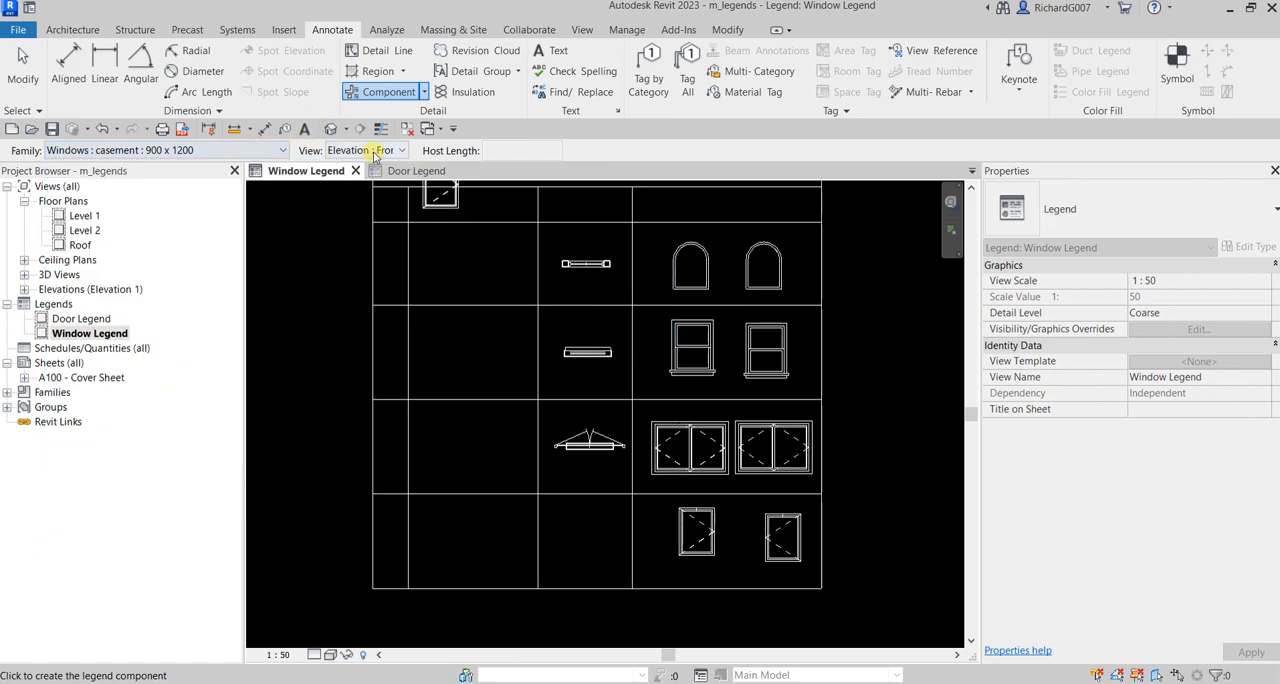
pyautogui.click(381, 150)
pyautogui.click(360, 165)
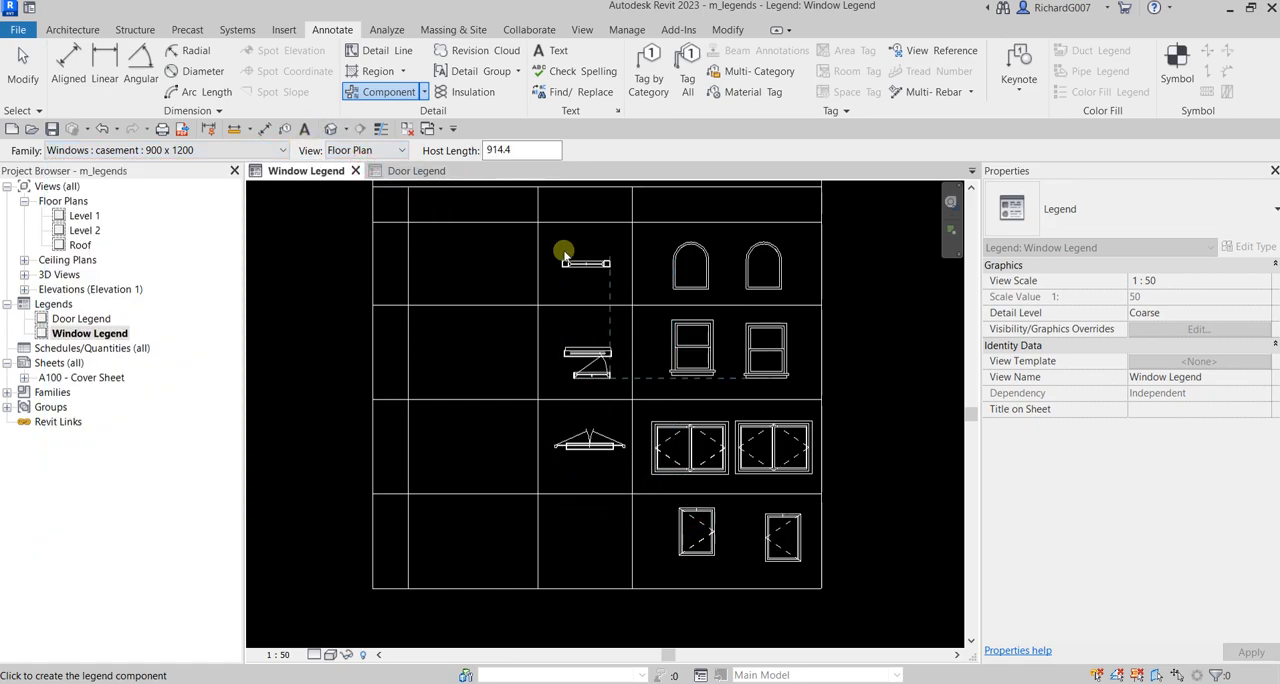
pyautogui.moveTo(532, 150); pyautogui.dragTo(472, 147)
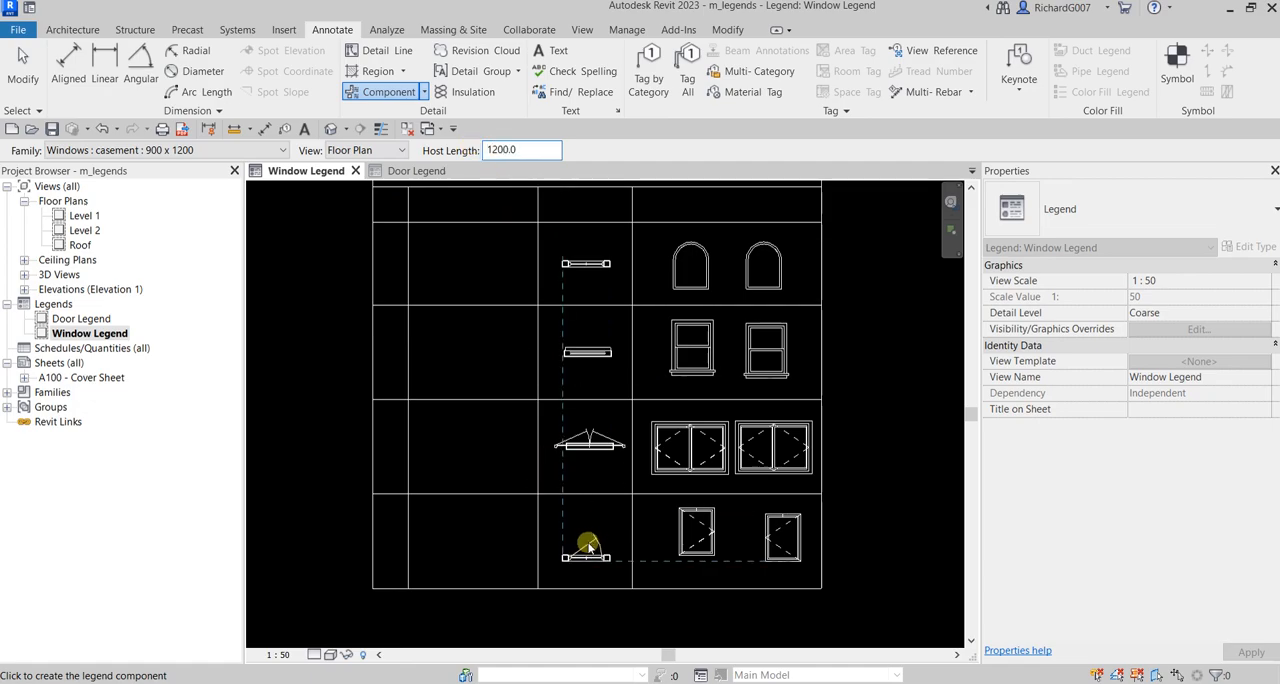
pyautogui.click(589, 545)
pyautogui.click(22, 70)
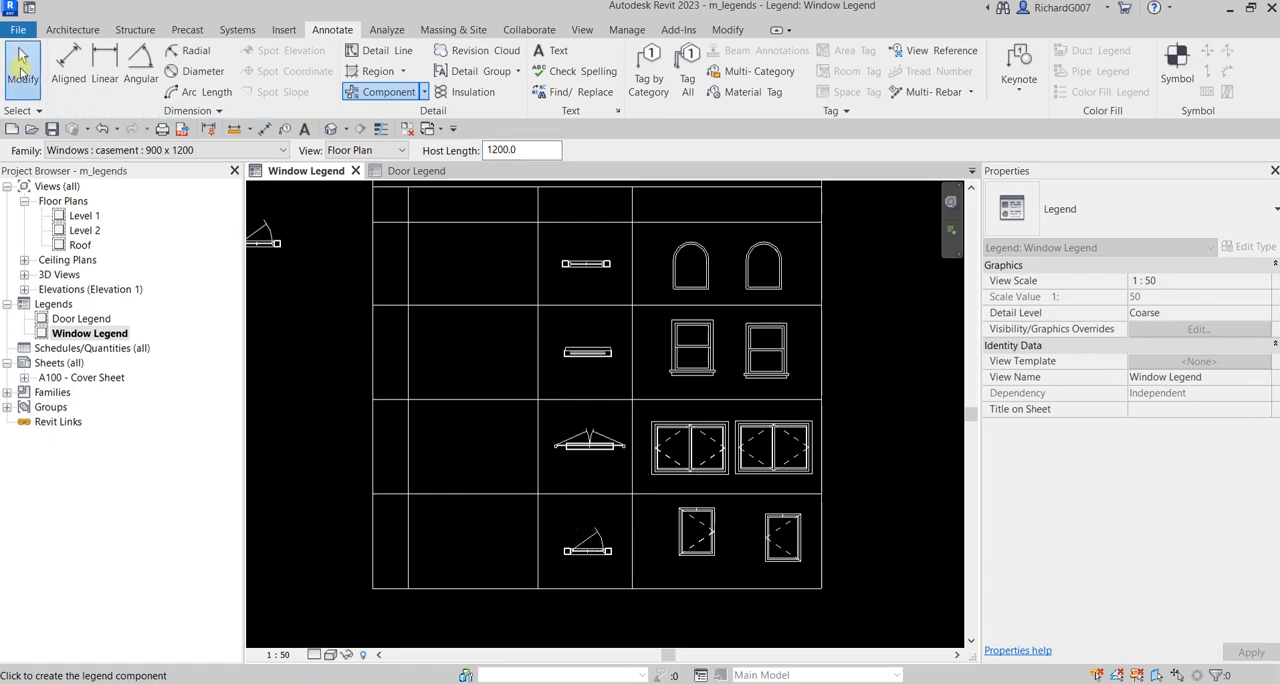
# Step: Align the base of the casement back elevation with the base of its front elevation
pyautogui.scroll(3, 779, 549)
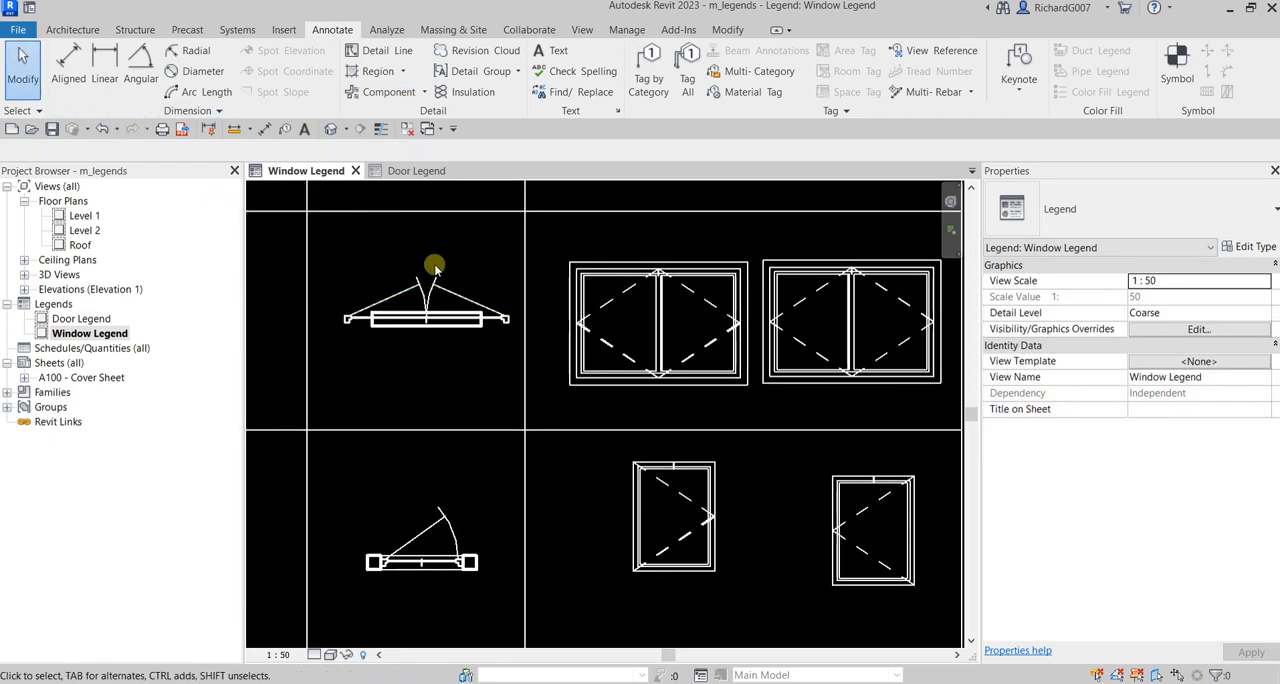
pyautogui.click(727, 29)
pyautogui.click(352, 58)
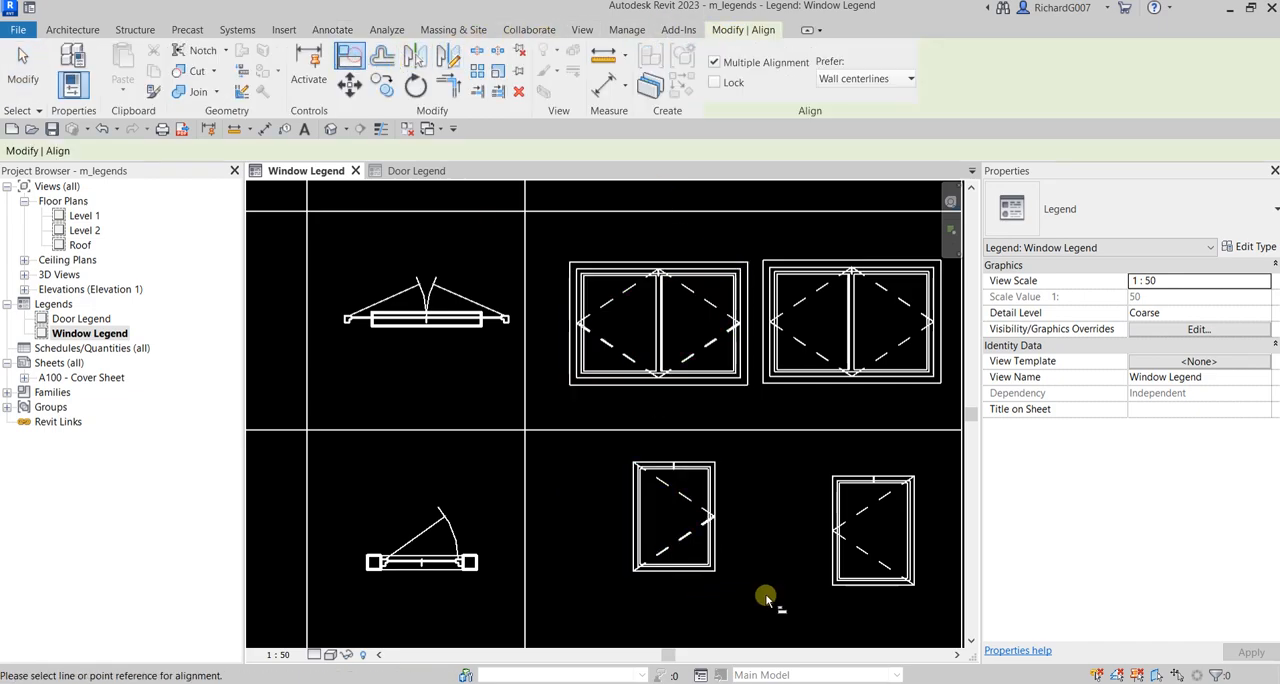
pyautogui.click(675, 570)
pyautogui.click(857, 584)
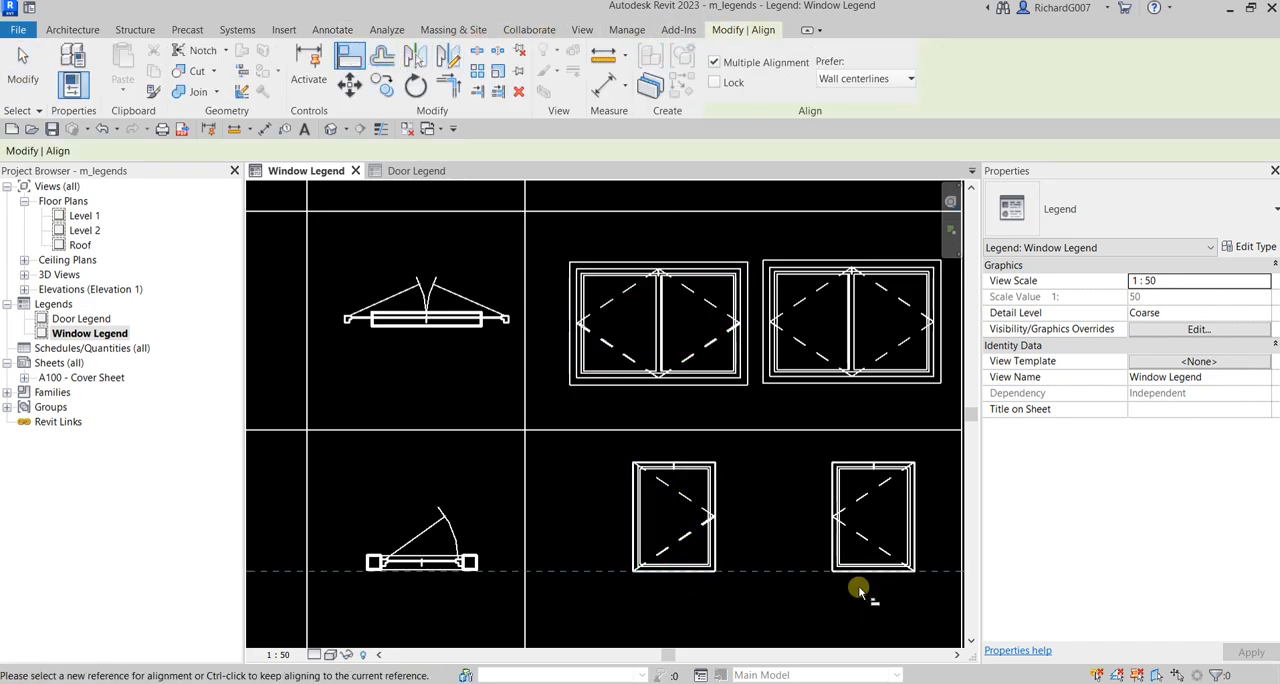
# Step: Align the base of the double casement back elevation with the base of its front elevation
pyautogui.scroll(-1, 769, 538)
pyautogui.moveTo(769, 538); pyautogui.dragTo(720, 606, button='middle')
pyautogui.scroll(4, 663, 492)
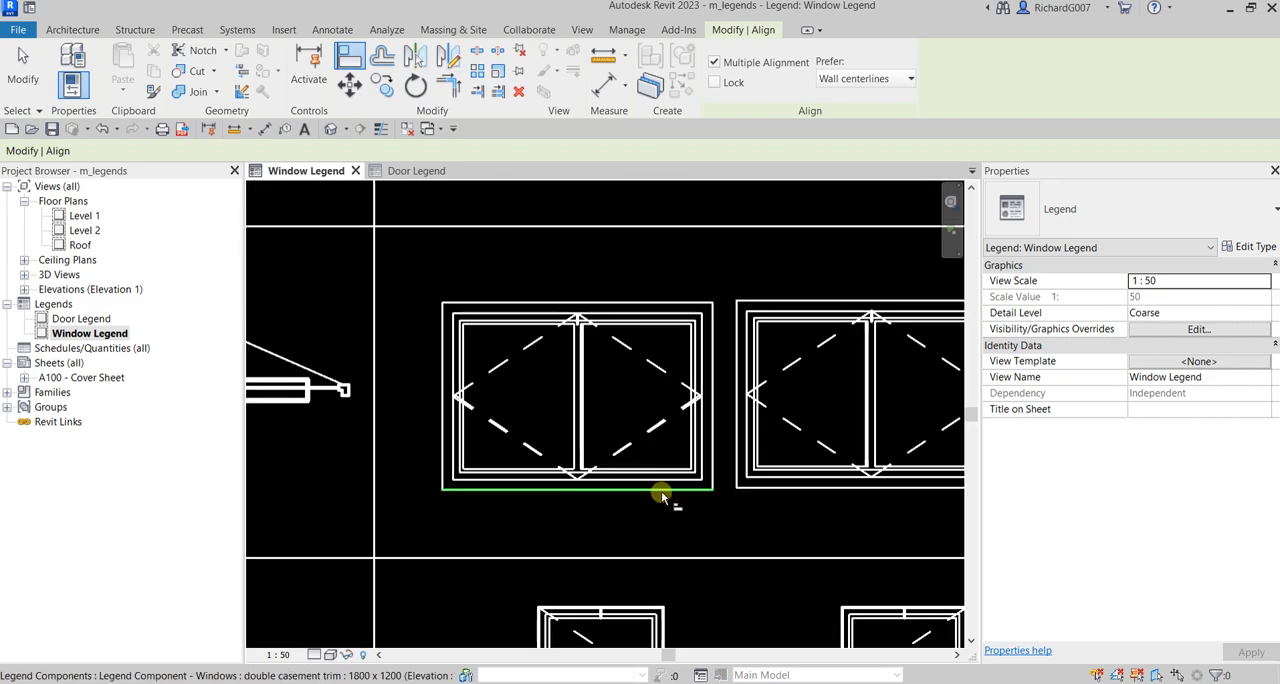
pyautogui.hotkey('ctrl', 'z')
pyautogui.click(686, 490)
pyautogui.click(803, 489)
# Step: Align the base of the double hung back elevation with the base of its front elevation
pyautogui.scroll(-2, 745, 487)
pyautogui.moveTo(745, 500); pyautogui.dragTo(729, 596, button='middle')
pyautogui.scroll(1, 760, 370)
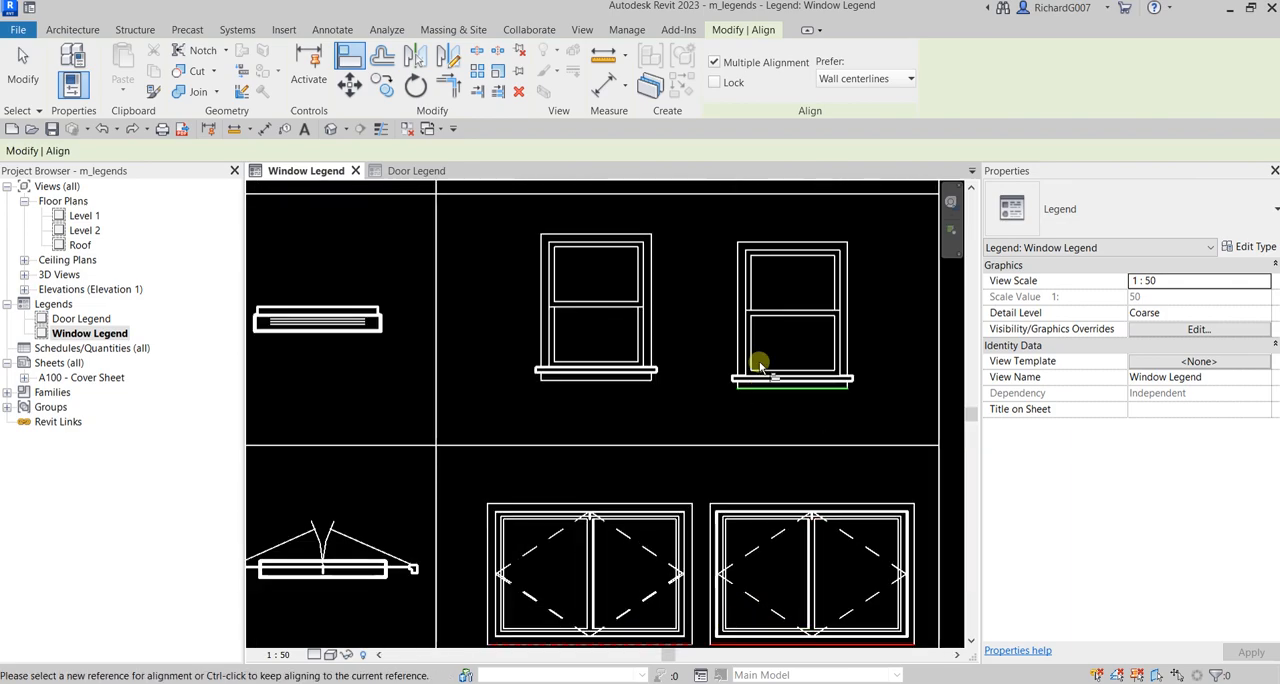
pyautogui.press('Escape')
pyautogui.press('Escape')
pyautogui.click(627, 387)
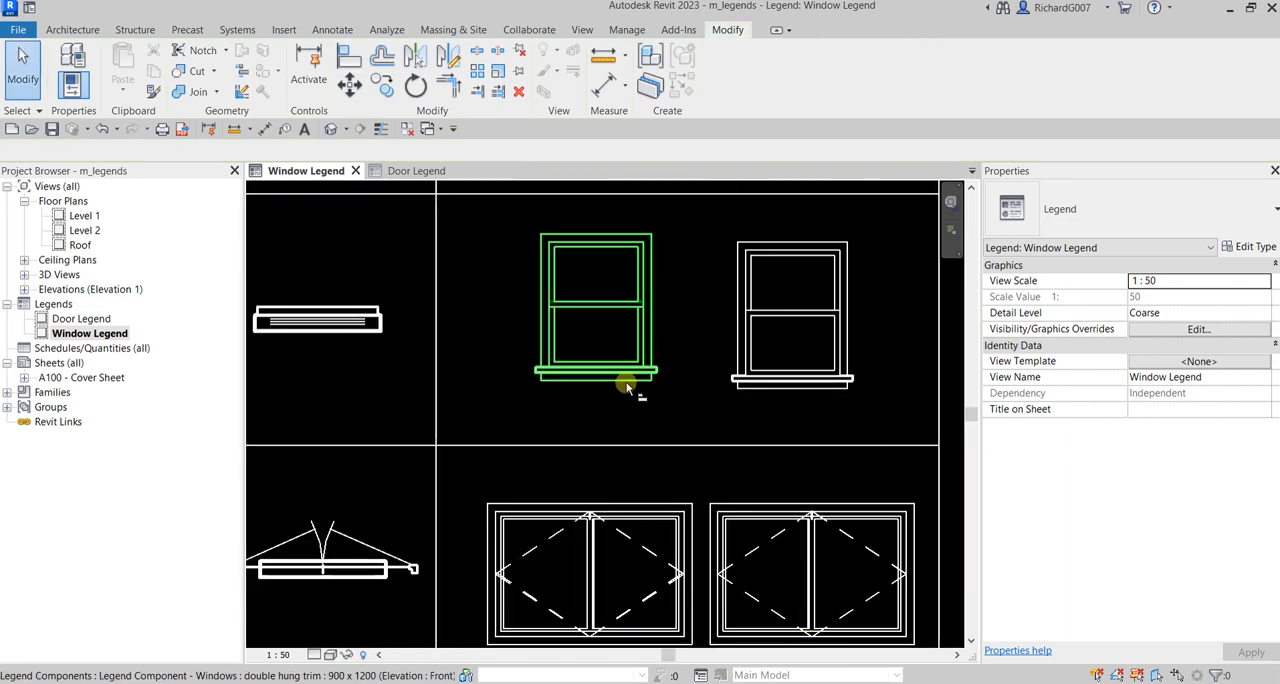
pyautogui.click(627, 387)
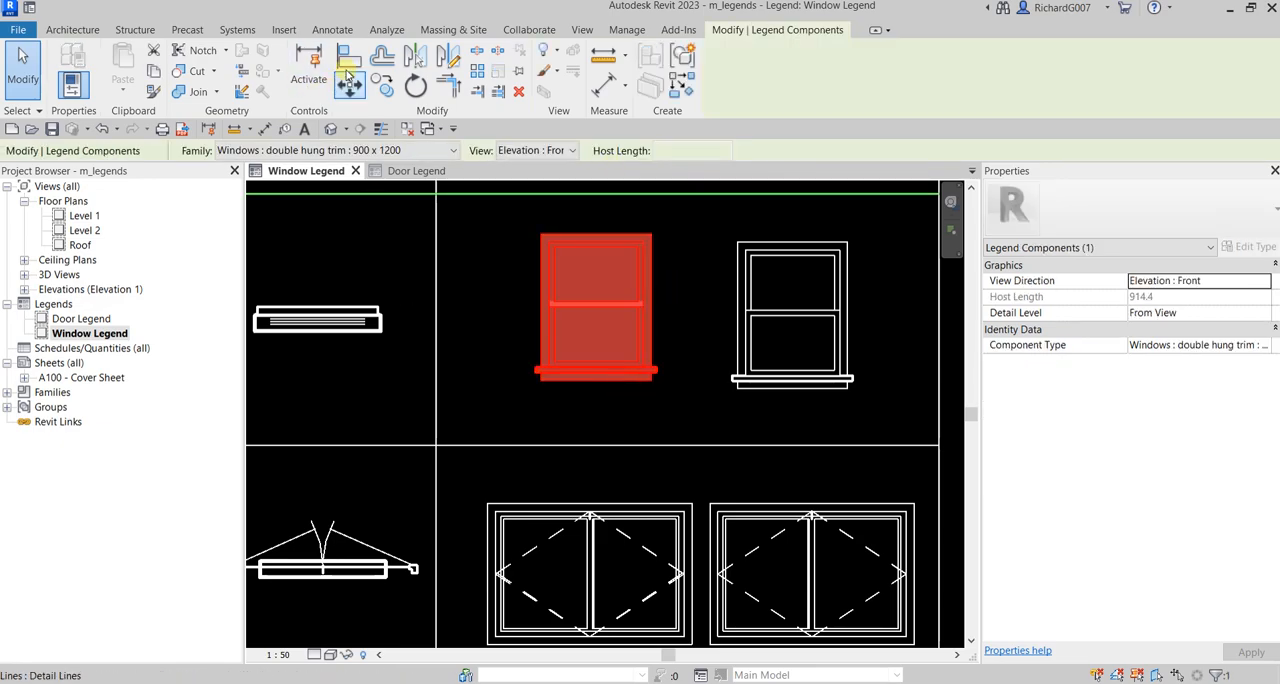
pyautogui.click(349, 55)
pyautogui.click(609, 385)
pyautogui.click(790, 383)
pyautogui.scroll(-2, 760, 390)
pyautogui.moveTo(734, 392); pyautogui.dragTo(757, 346, button='middle')
pyautogui.press('Escape')
pyautogui.press('Escape')
# Step: Nudge both casement elevations together slightly left and down to center them in their cell
pyautogui.scroll(-3, 749, 443)
pyautogui.scroll(3, 754, 435)
pyautogui.click(729, 468)
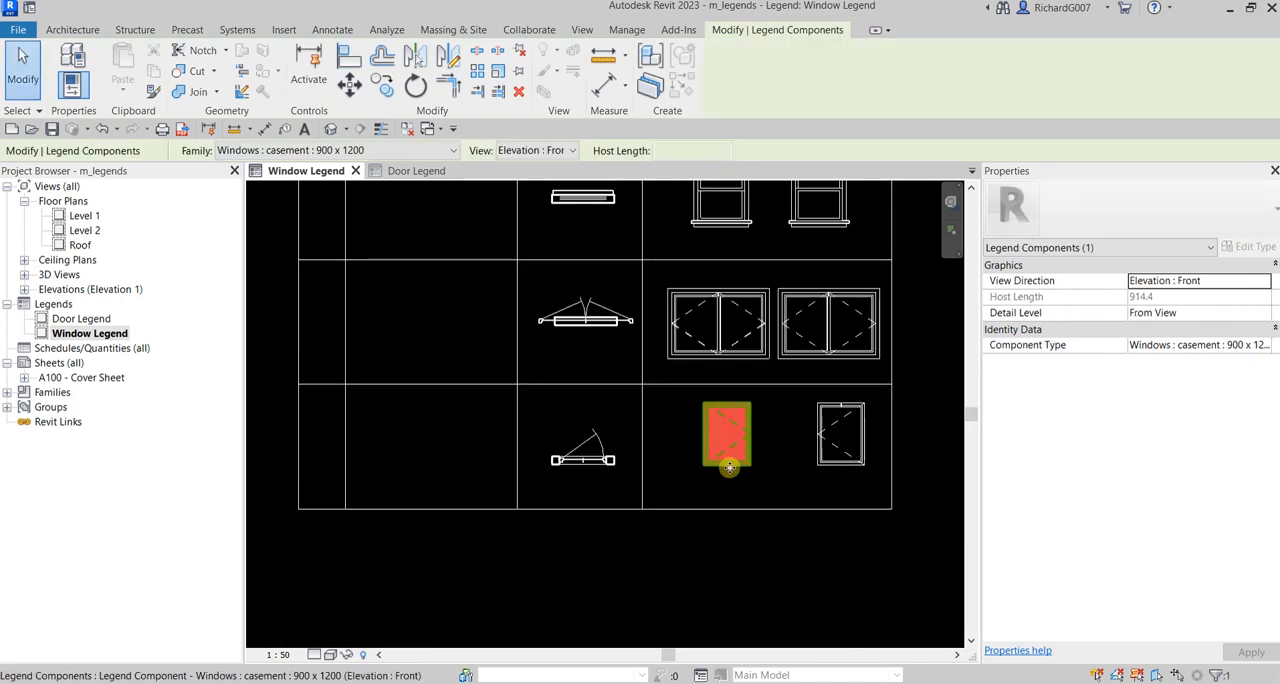
pyautogui.keyDown('ctrl'); pyautogui.click(832, 467); pyautogui.keyUp('ctrl')
pyautogui.press('Left')
pyautogui.press('Left')
pyautogui.press('Left')
pyautogui.press('Left')
pyautogui.press('Right')
pyautogui.press('Right')
pyautogui.press('Down')
pyautogui.press('Left')
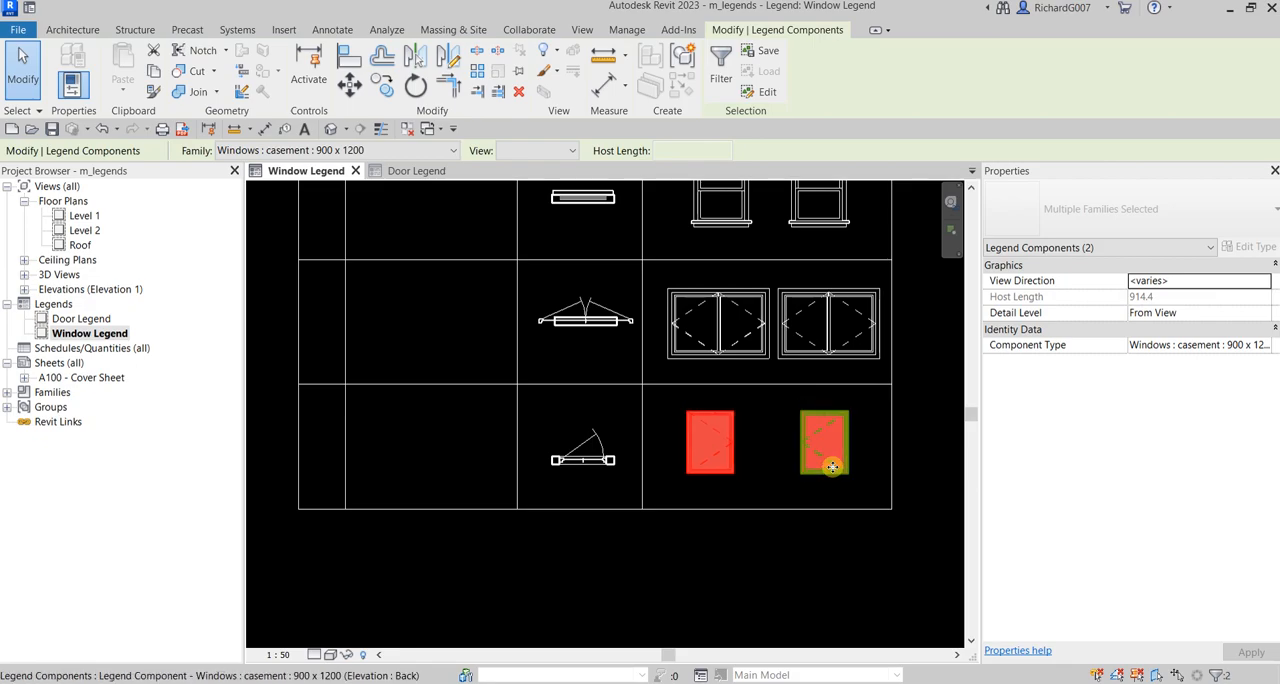
pyautogui.scroll(-1, 674, 472)
pyautogui.click(855, 352)
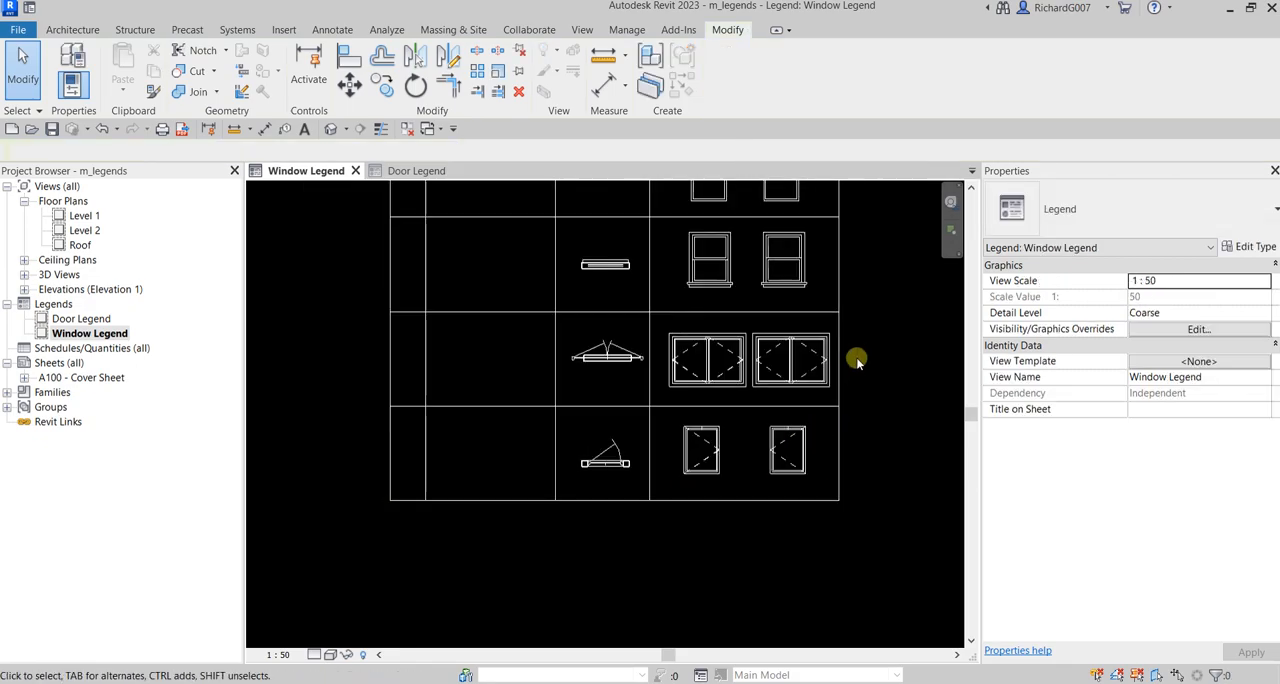
# Step: Start the Text tool with the 6mm type, using middle vertical and center horizontal alignment
pyautogui.scroll(-3, 787, 342)
pyautogui.moveTo(787, 342); pyautogui.dragTo(760, 418, button='middle')
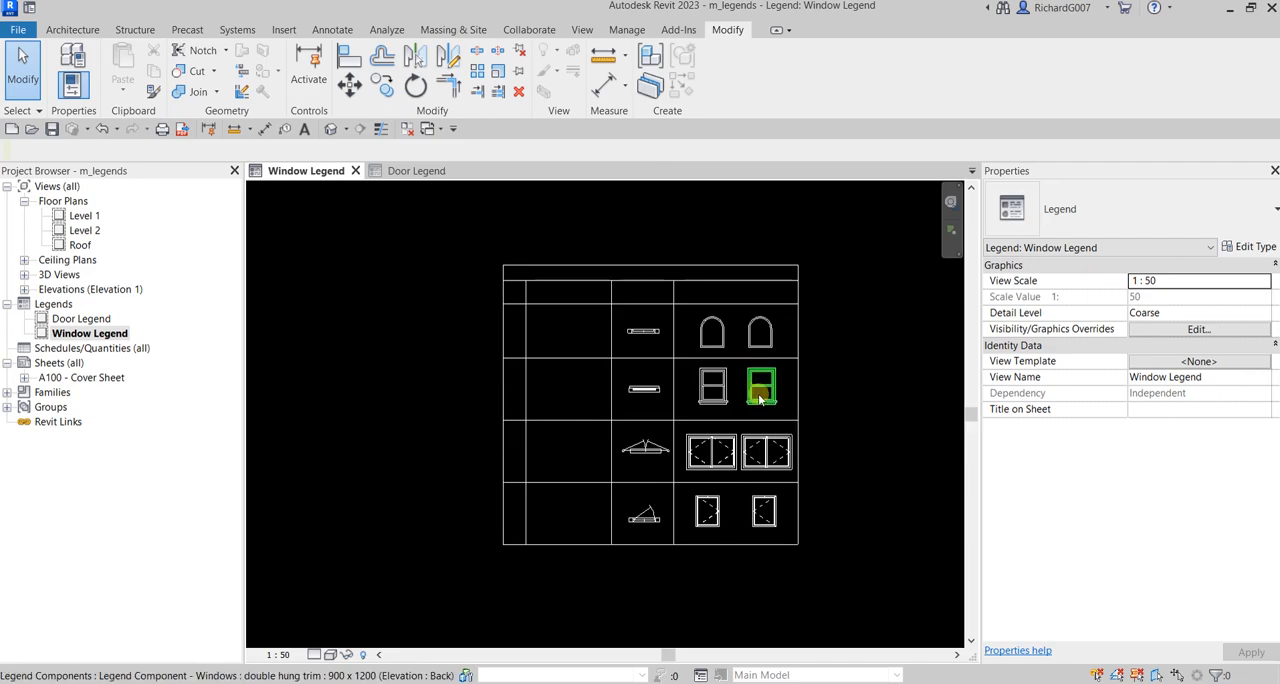
pyautogui.scroll(1, 700, 402)
pyautogui.moveTo(700, 402); pyautogui.dragTo(668, 402, button='middle')
pyautogui.scroll(1, 668, 402)
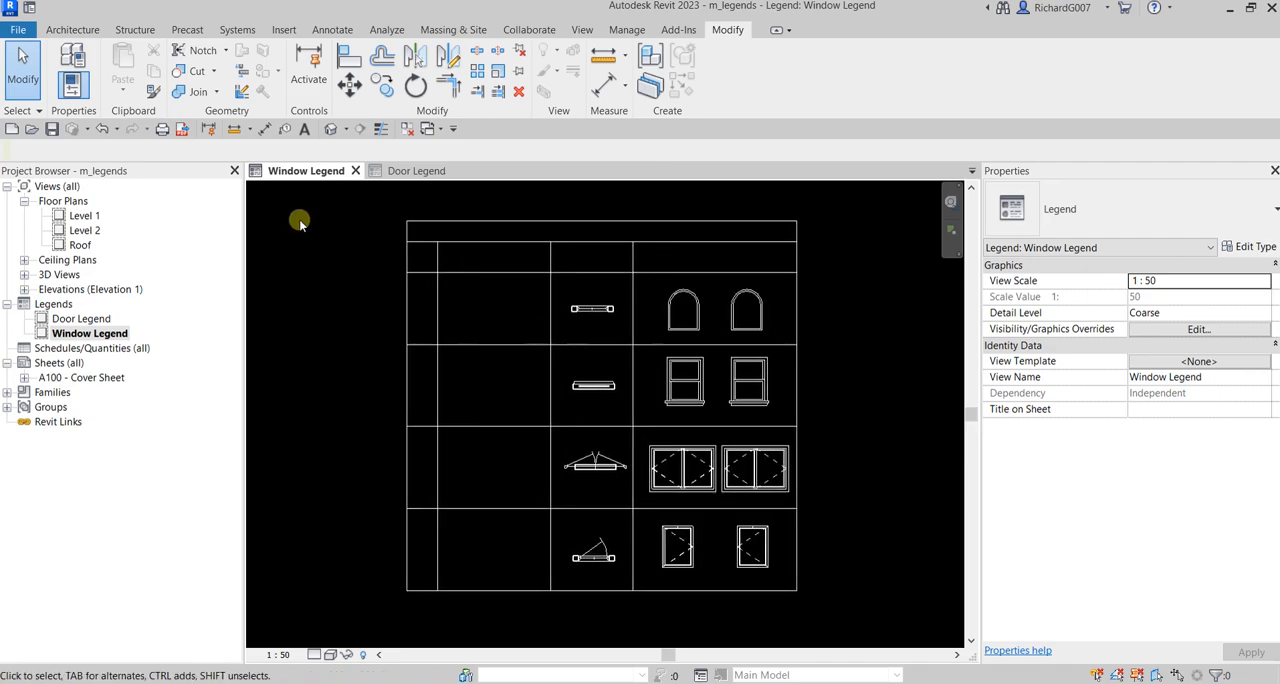
pyautogui.click(305, 131)
pyautogui.click(305, 131)
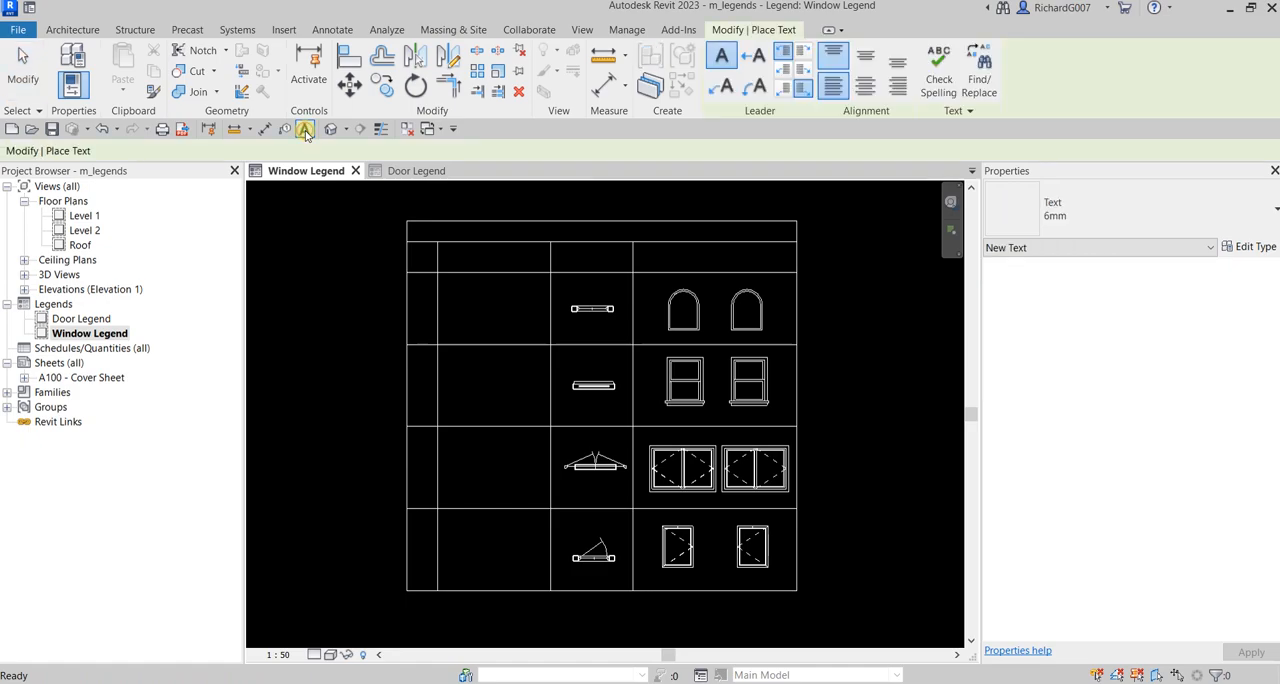
pyautogui.click(1065, 214)
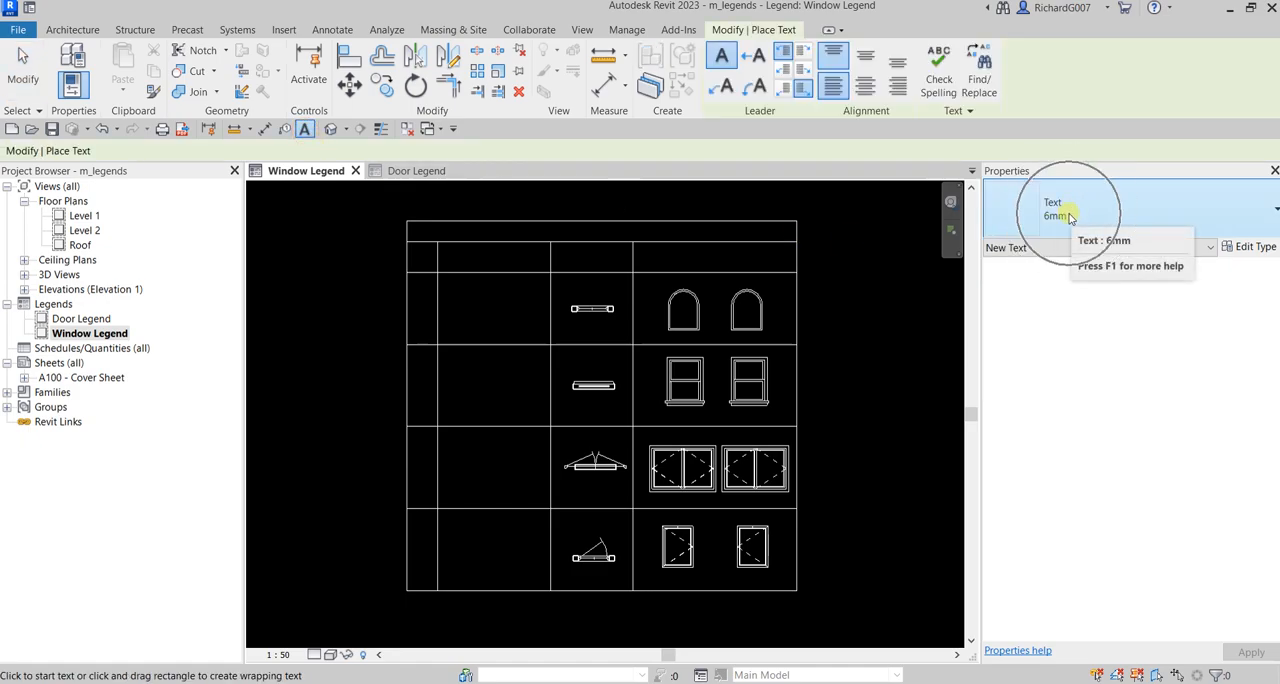
pyautogui.moveTo(562, 240); pyautogui.dragTo(586, 290, button='middle')
pyautogui.scroll(3, 622, 268)
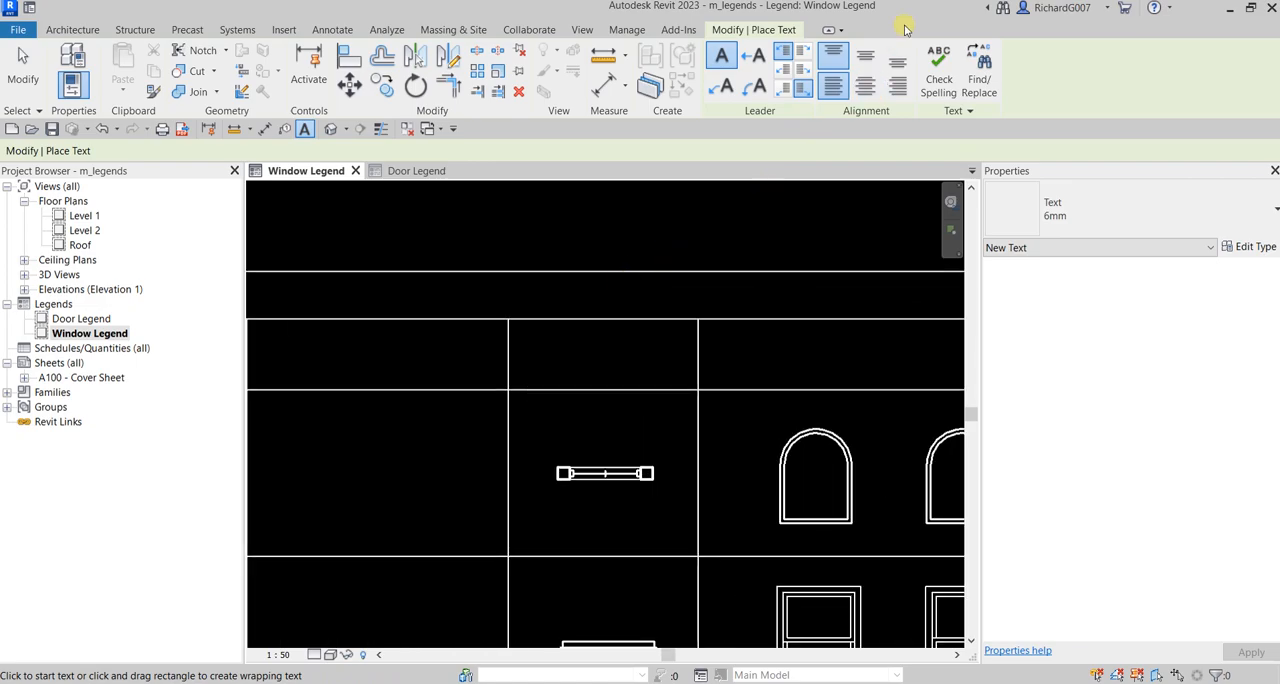
pyautogui.click(866, 57)
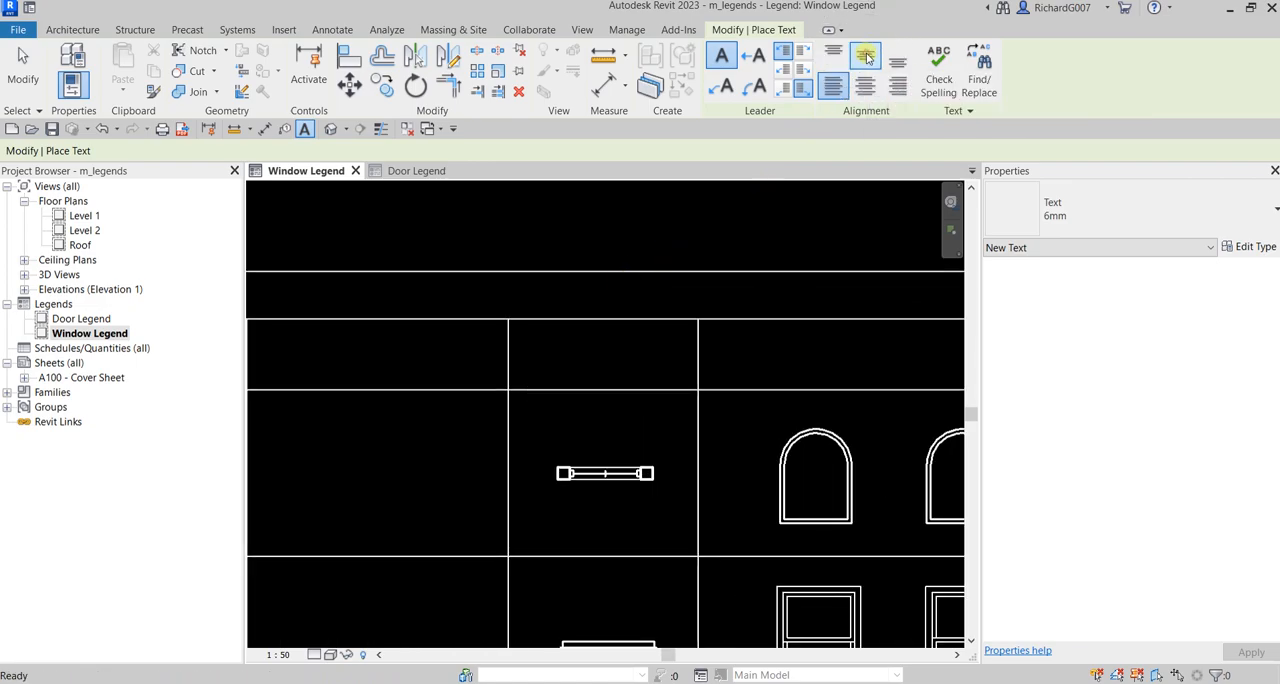
pyautogui.click(867, 88)
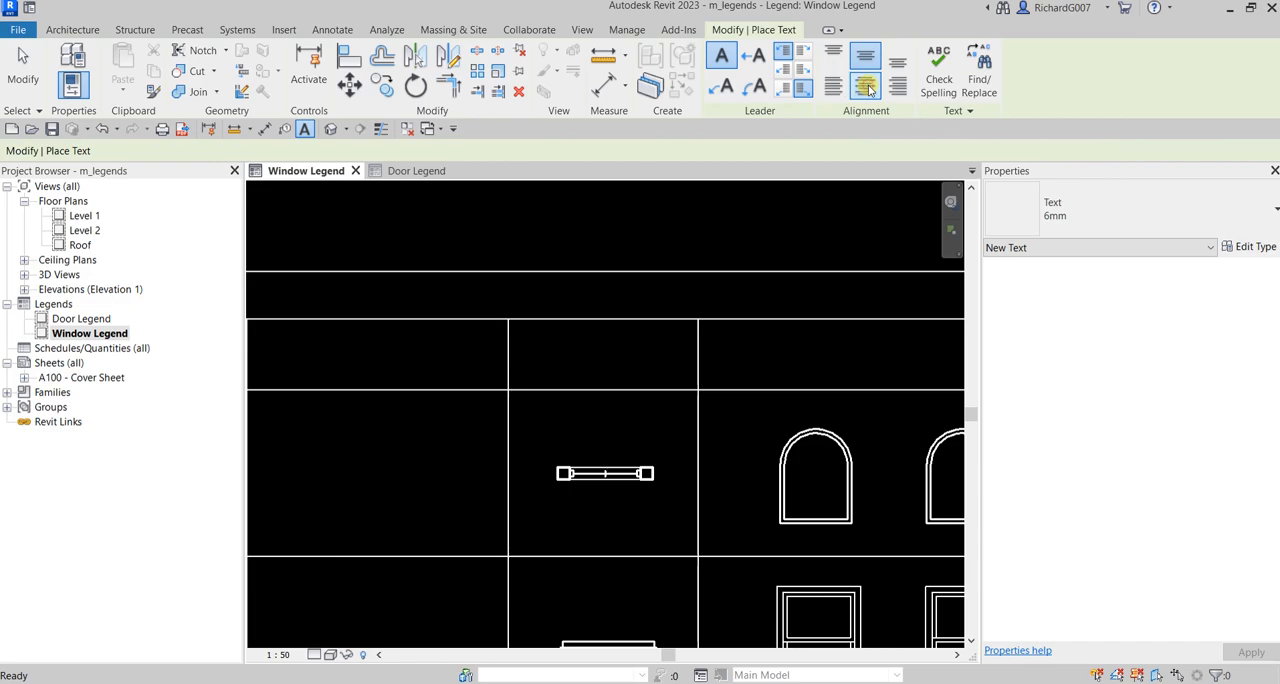
# Step: Add the title "WINDOW LEGEND" in the header row of the legend table
pyautogui.scroll(-2, 638, 290)
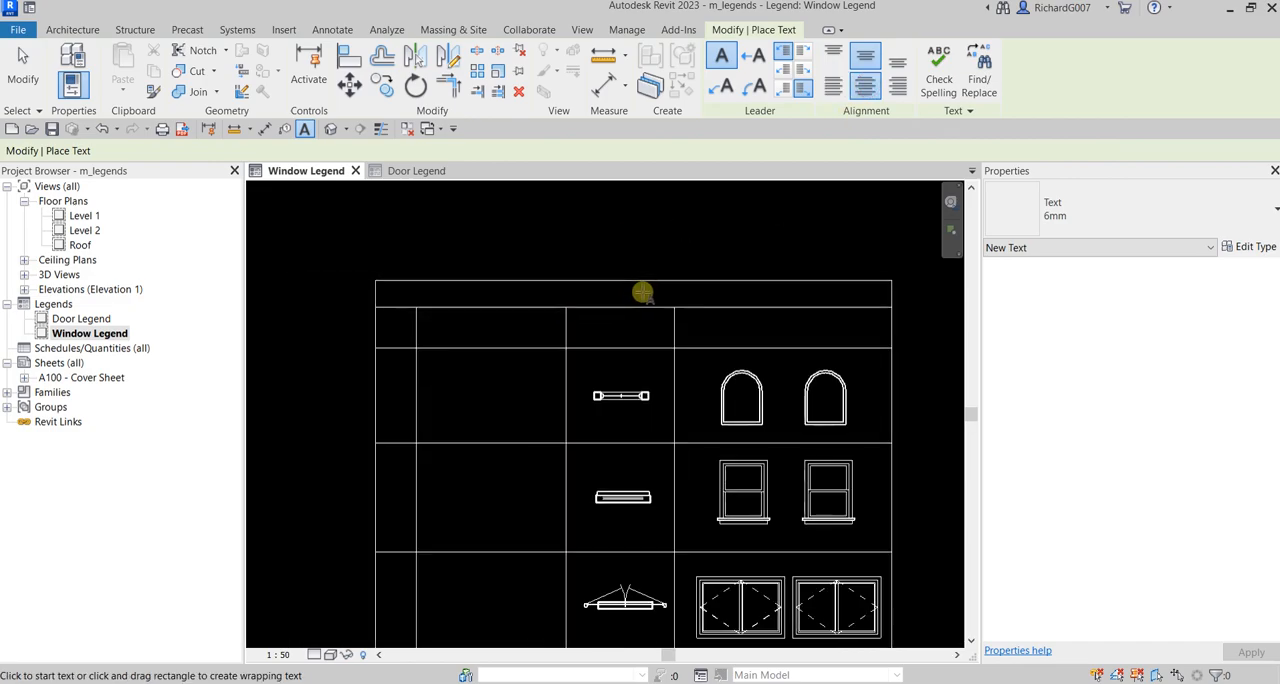
pyautogui.click(643, 289)
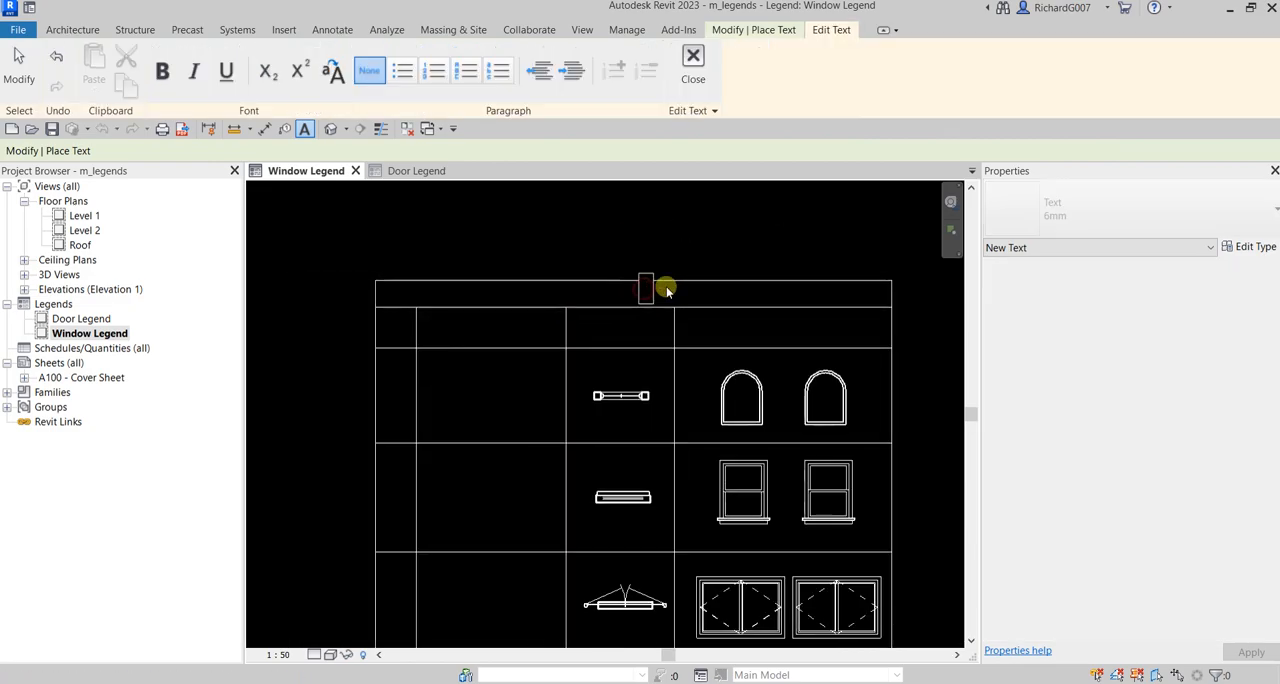
pyautogui.press('capslock')
pyautogui.write('WINDOW')
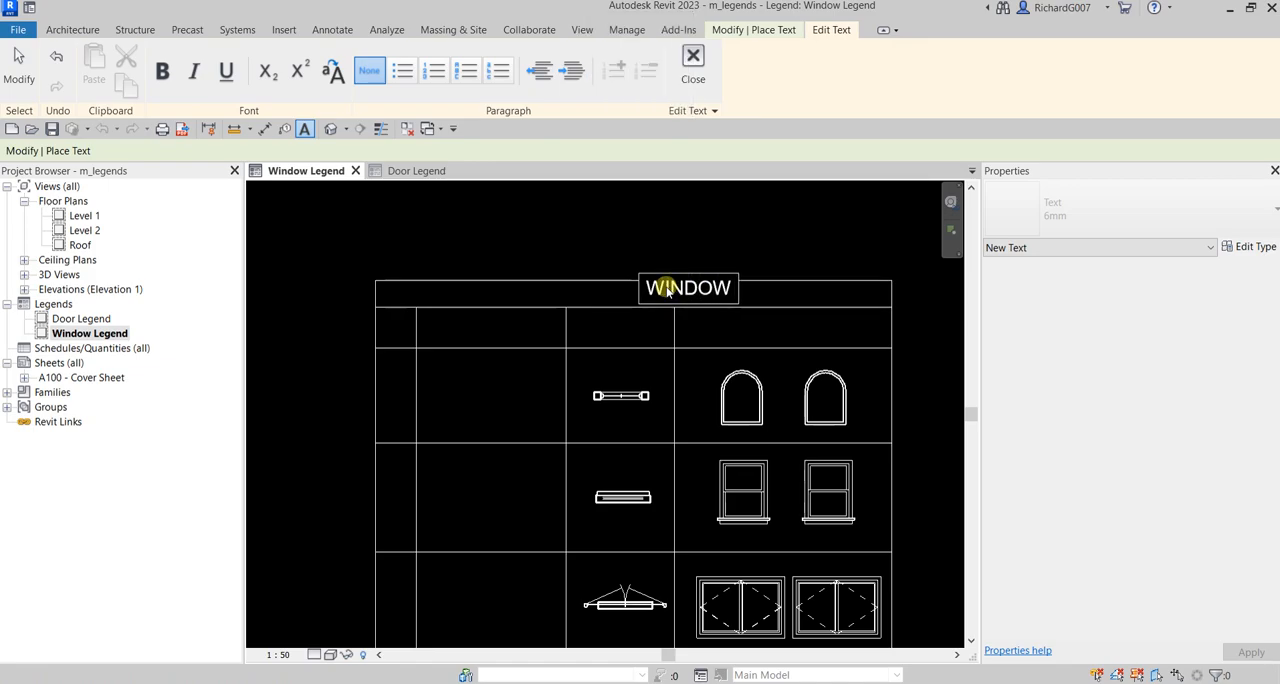
pyautogui.write(' LEGEND')
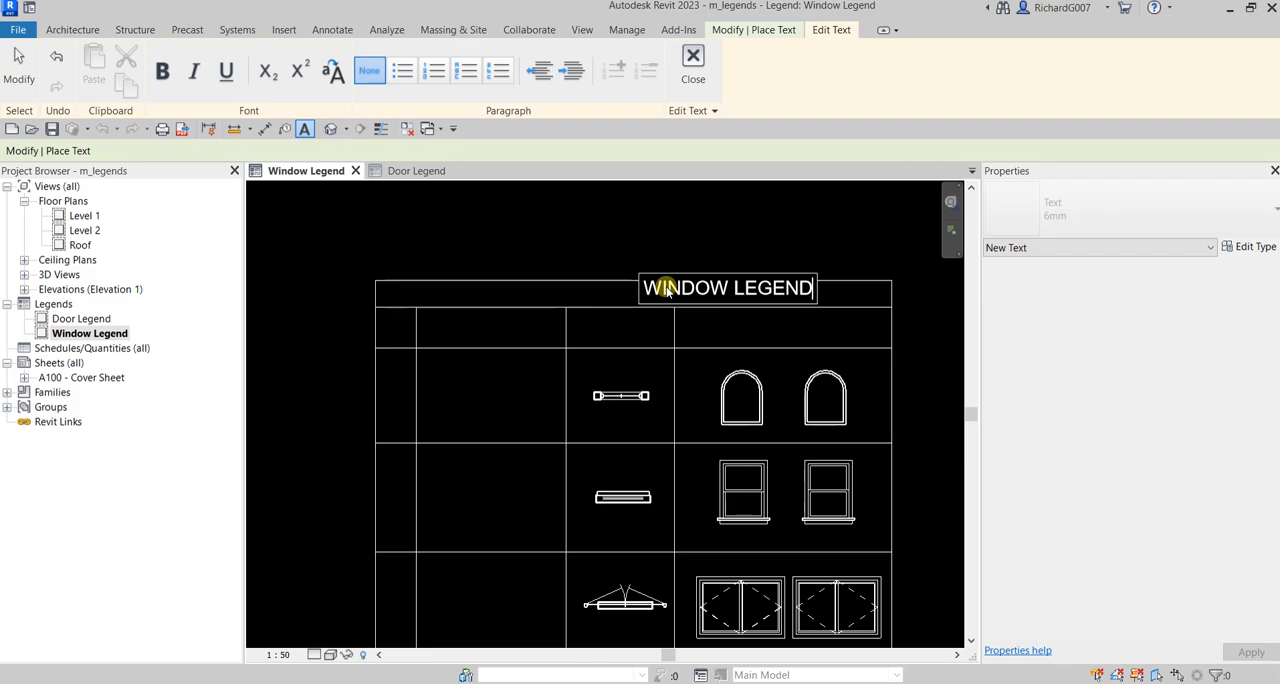
pyautogui.click(502, 220)
pyautogui.press('Escape')
pyautogui.press('Escape')
# Step: Nudge the "WINDOW LEGEND" title slightly down and left so it sits centered within the header row
pyautogui.scroll(3, 706, 326)
pyautogui.click(643, 256)
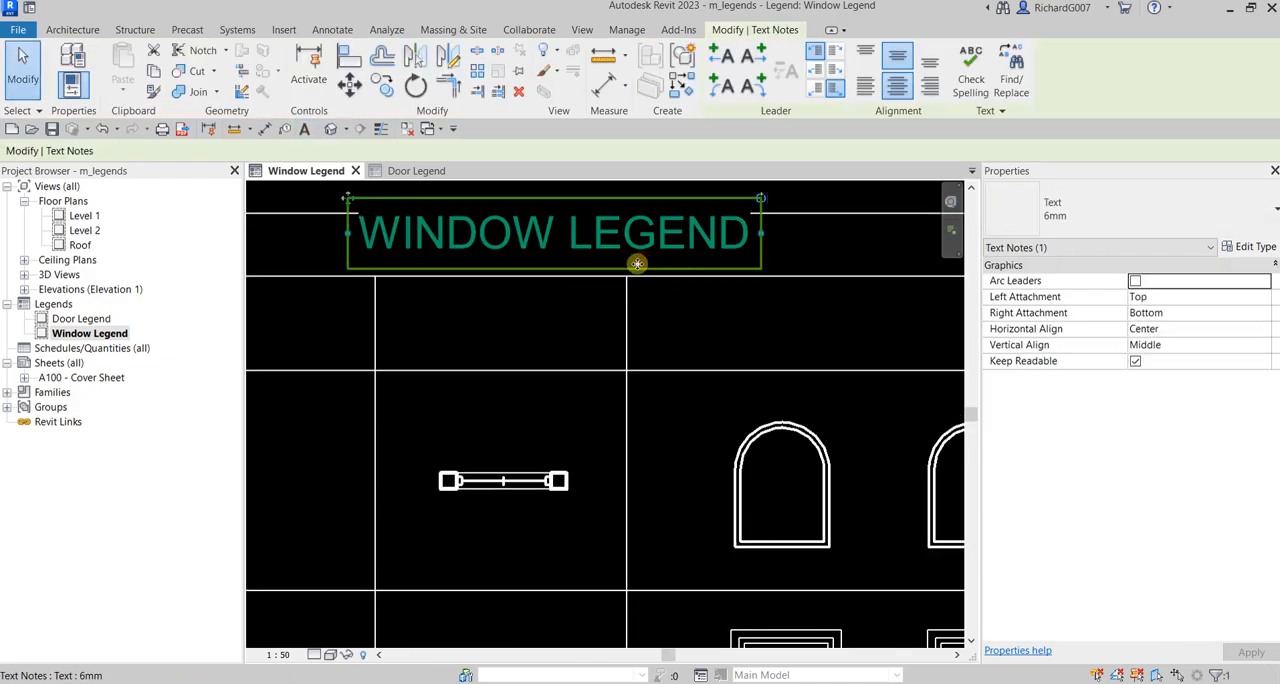
pyautogui.moveTo(630, 264); pyautogui.dragTo(634, 270)
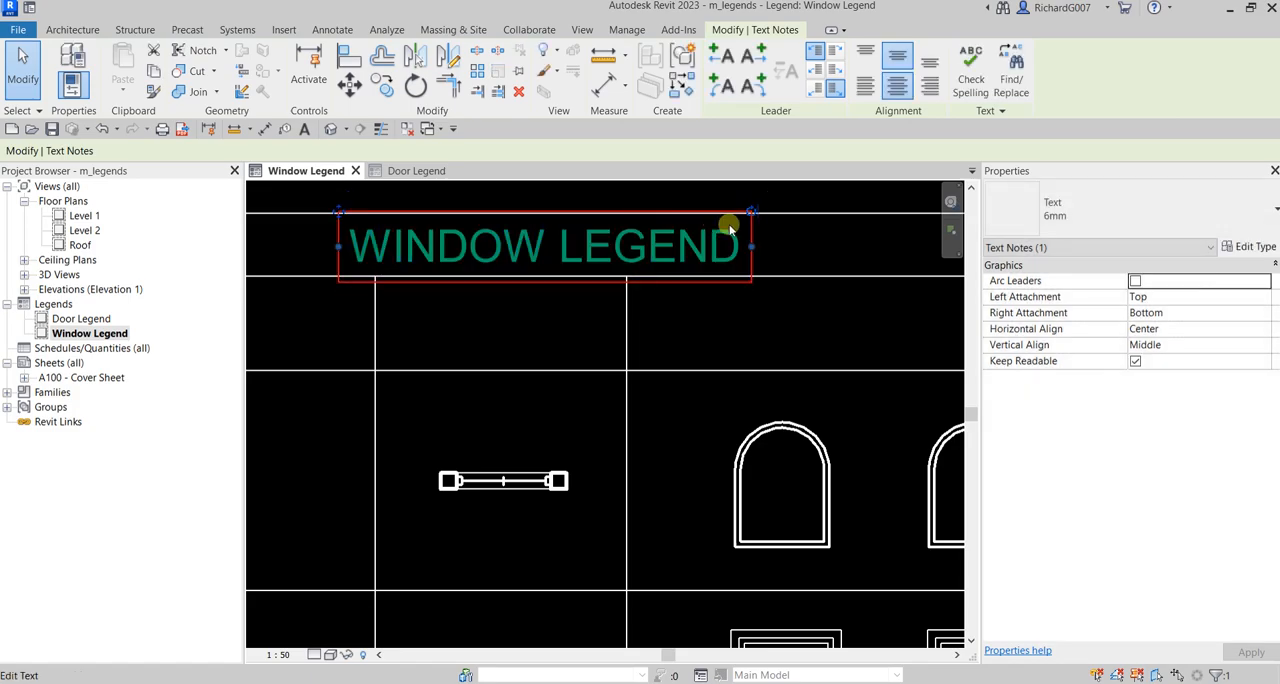
pyautogui.click(805, 190)
pyautogui.scroll(-2, 750, 324)
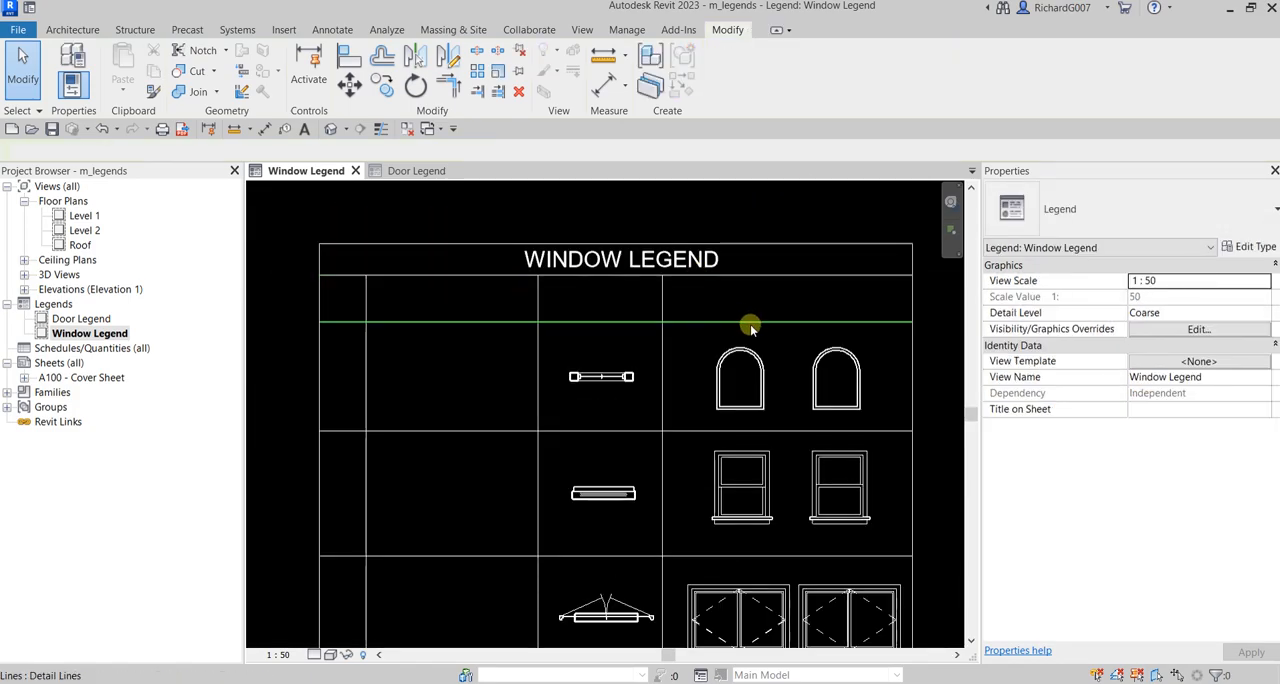
pyautogui.scroll(-2, 707, 312)
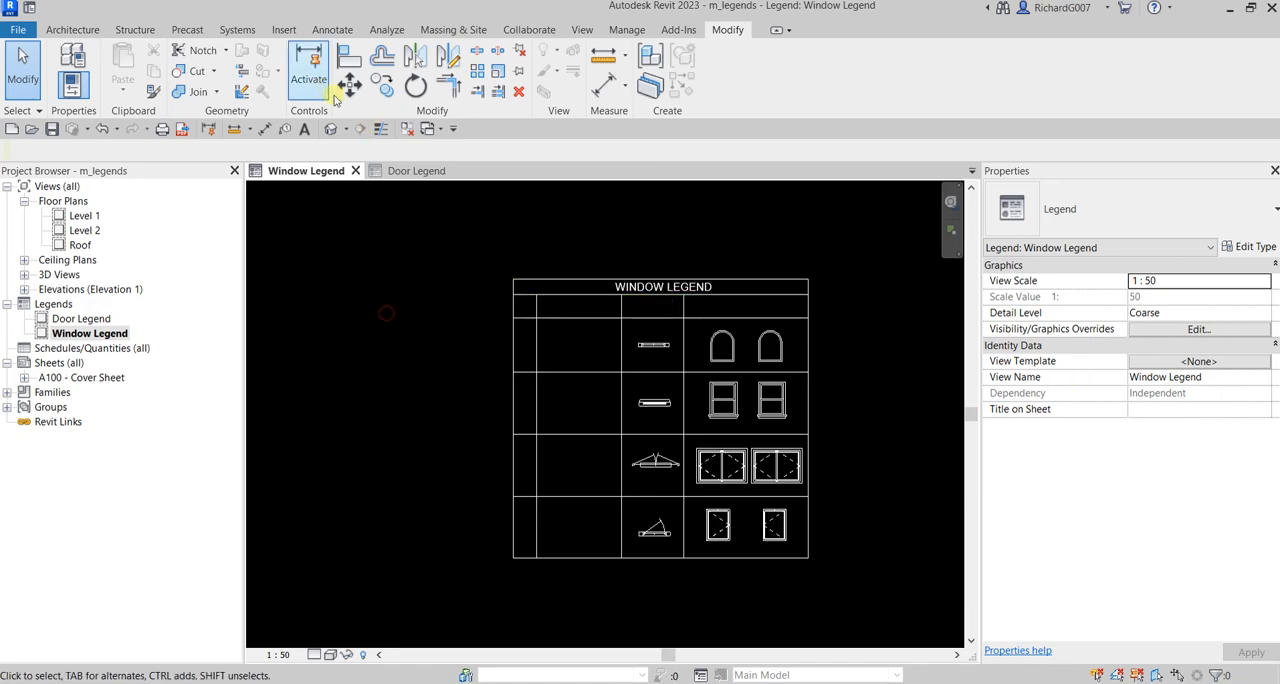
# Step: Place a Window Tag metric symbol in the first column of the arched window's row
pyautogui.click(327, 31)
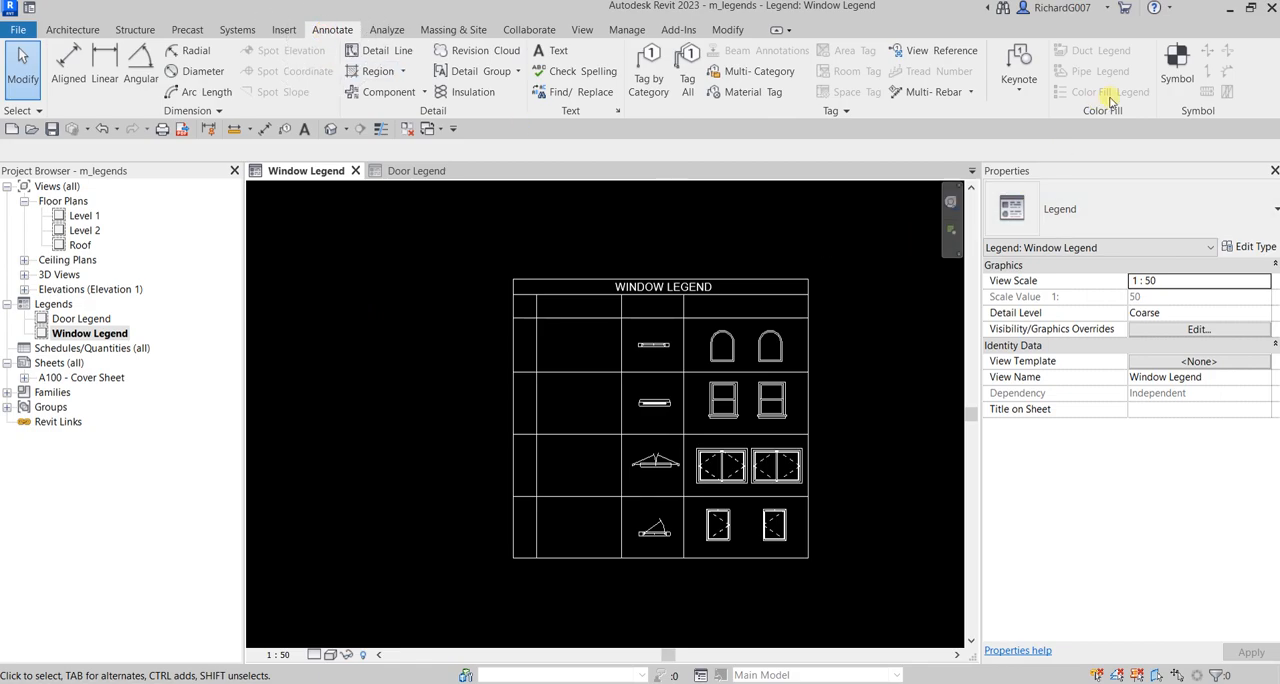
pyautogui.click(1178, 80)
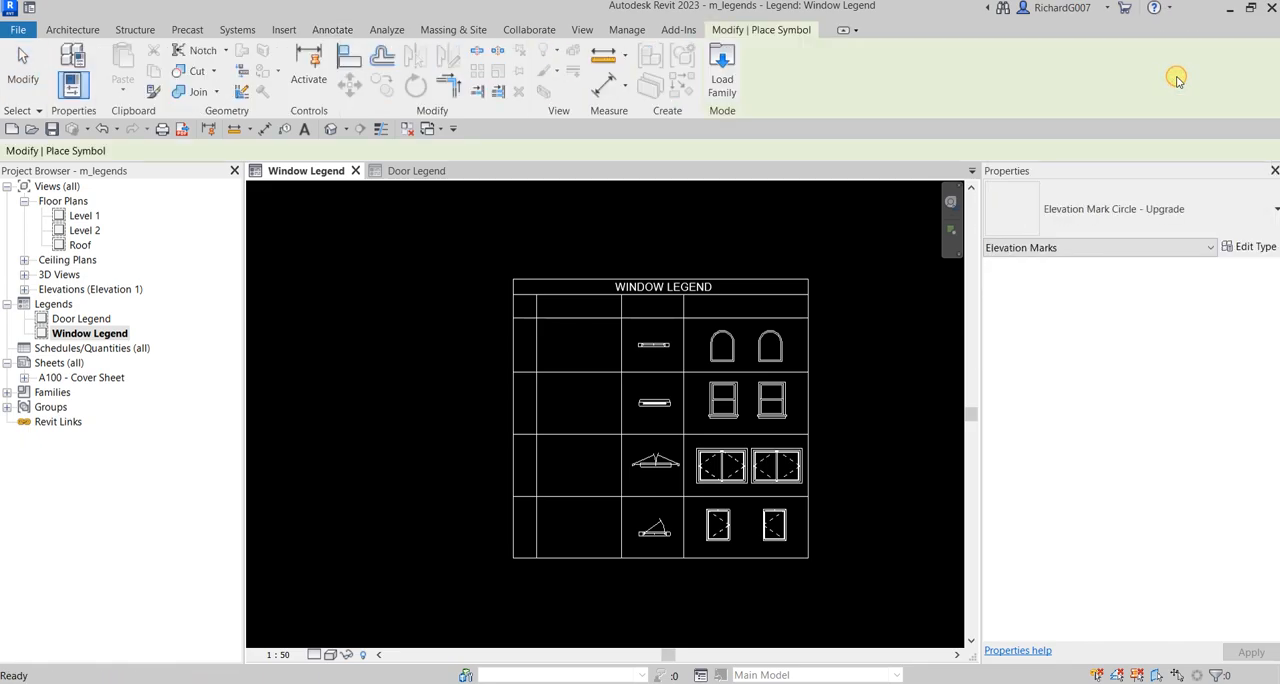
pyautogui.click(1122, 212)
pyautogui.scroll(-5, 1083, 498)
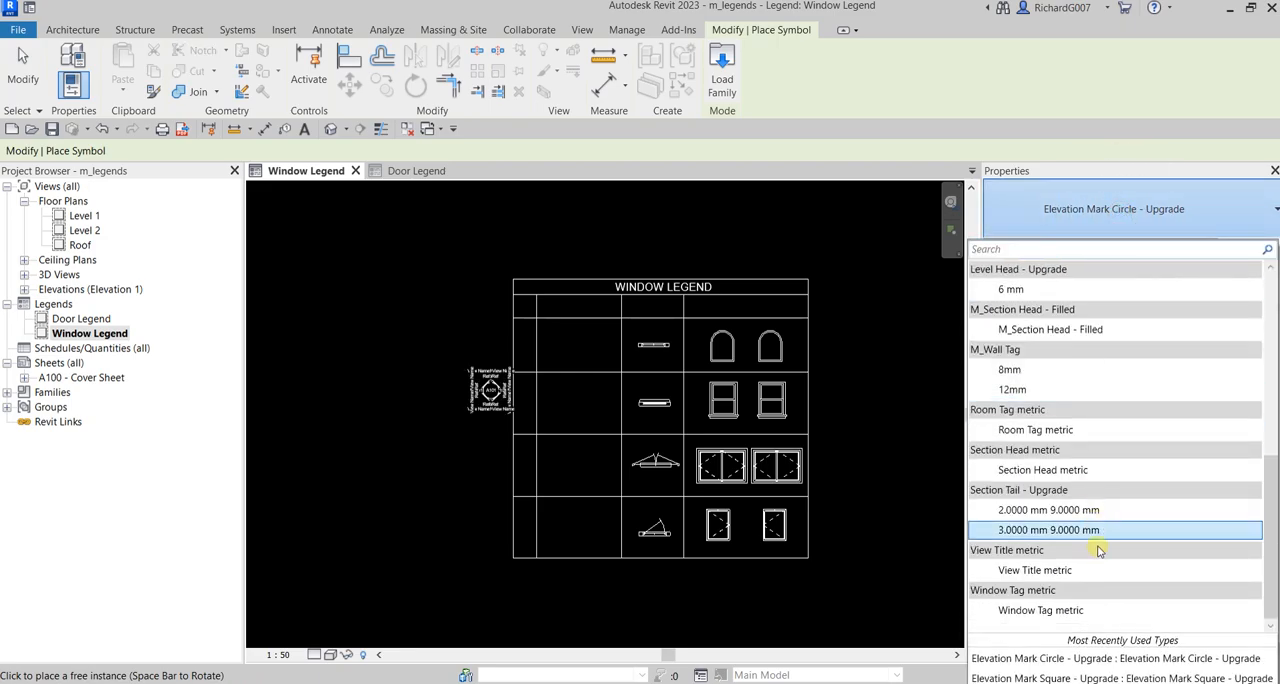
pyautogui.click(1040, 610)
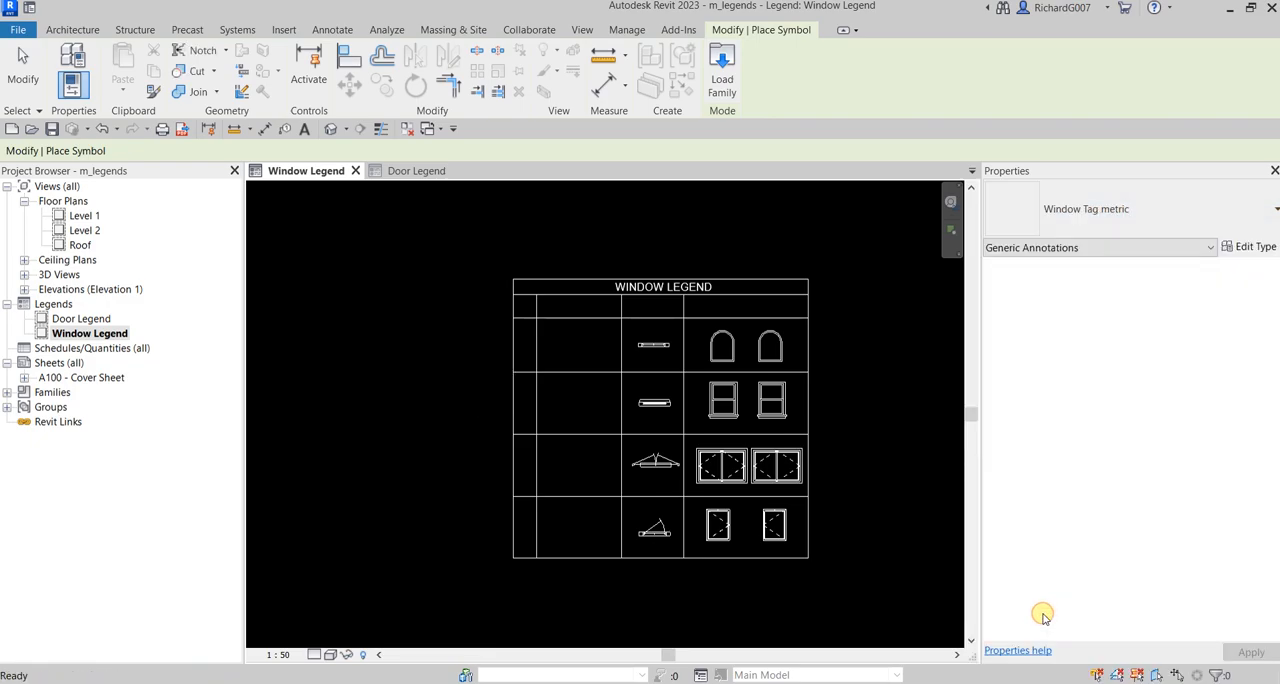
pyautogui.scroll(5, 579, 364)
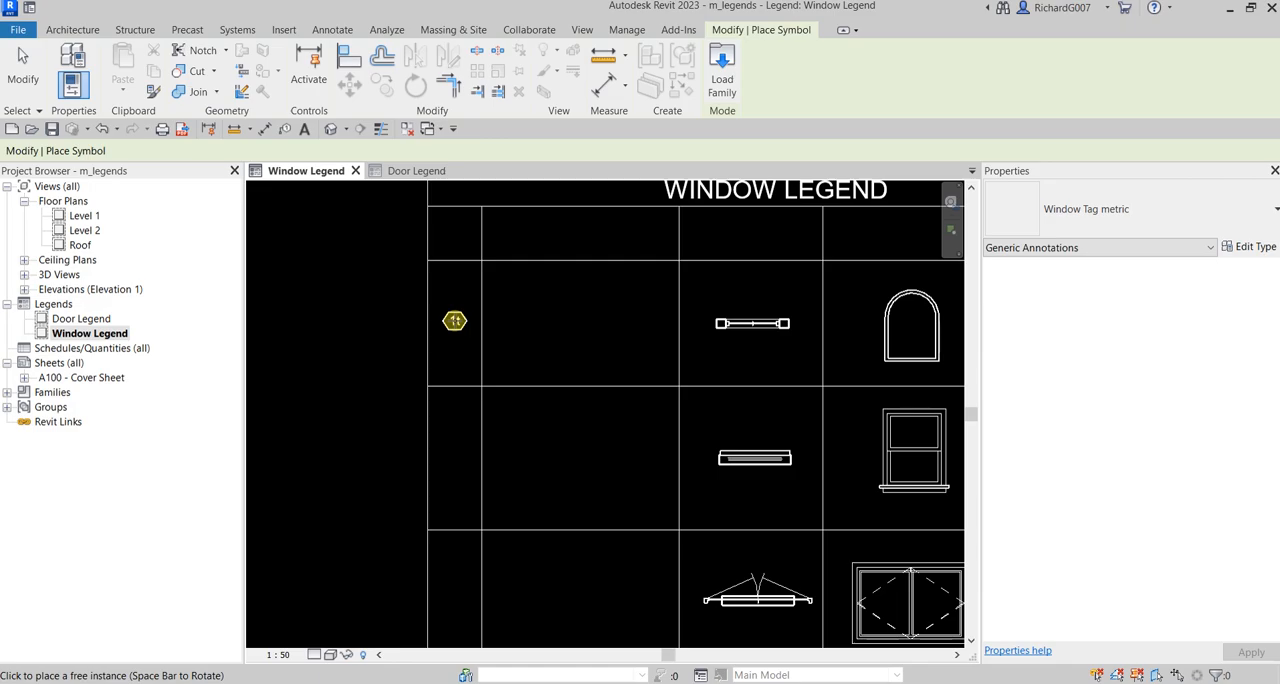
pyautogui.click(455, 321)
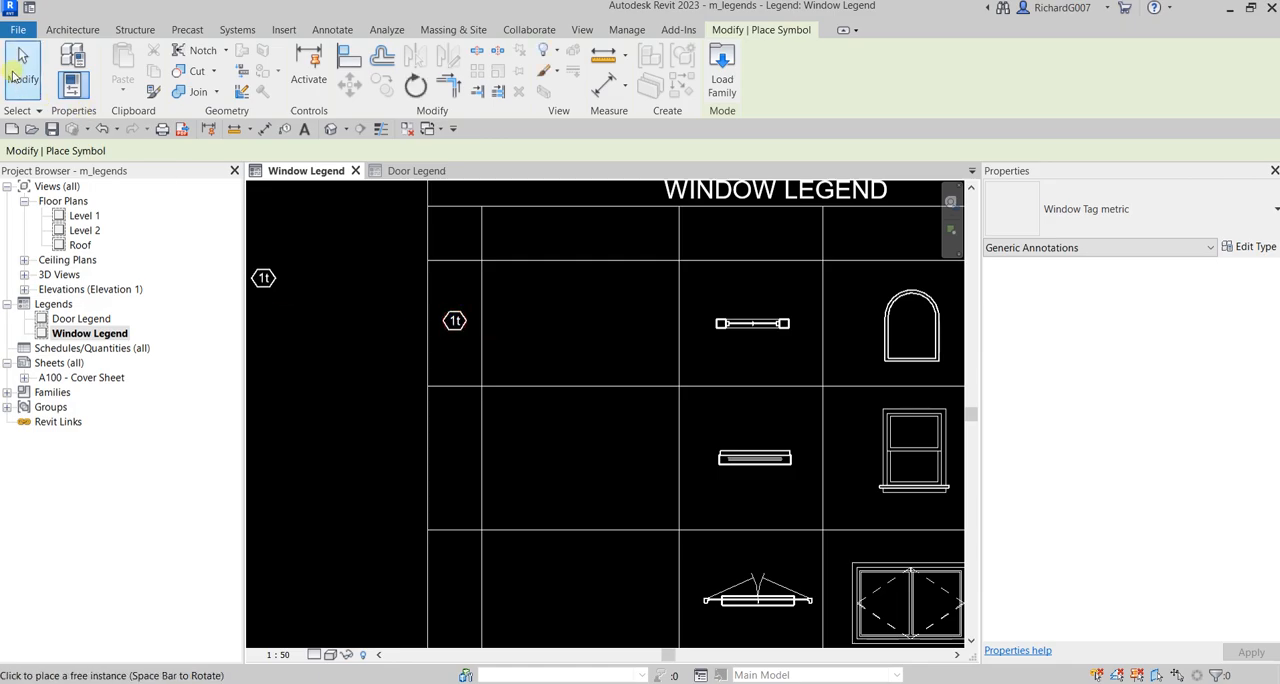
pyautogui.click(22, 65)
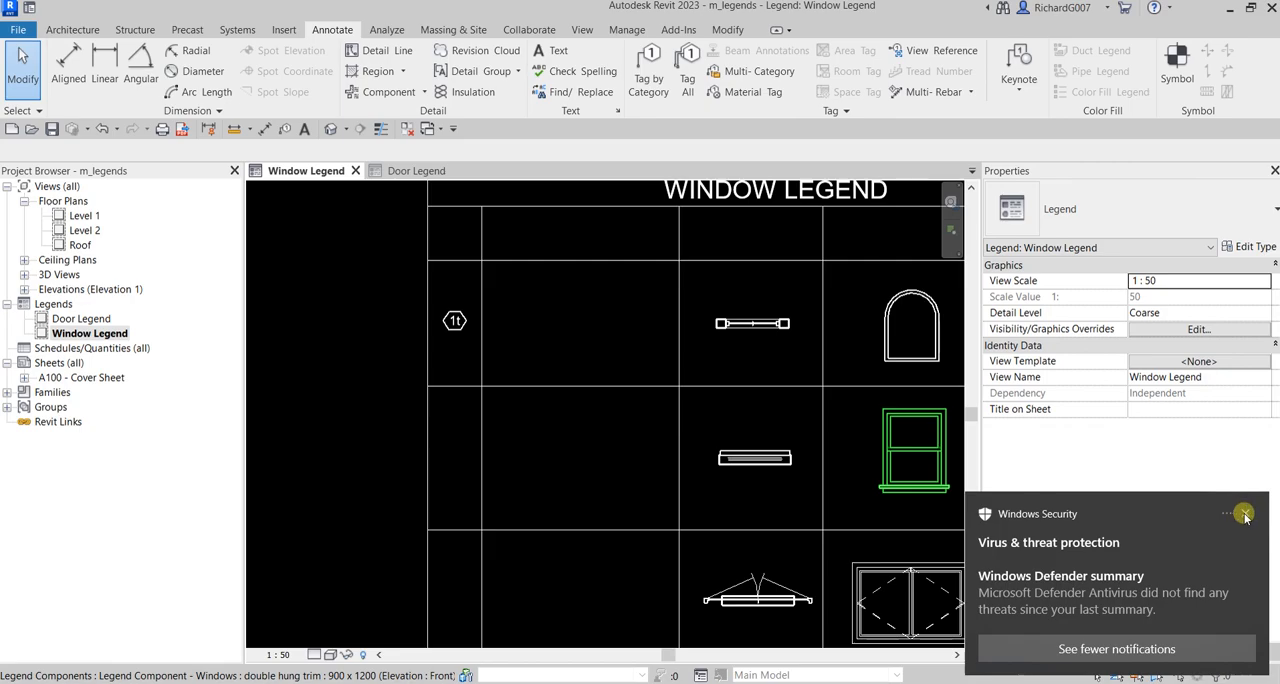
pyautogui.click(1245, 515)
pyautogui.moveTo(626, 354); pyautogui.dragTo(668, 346, button='middle')
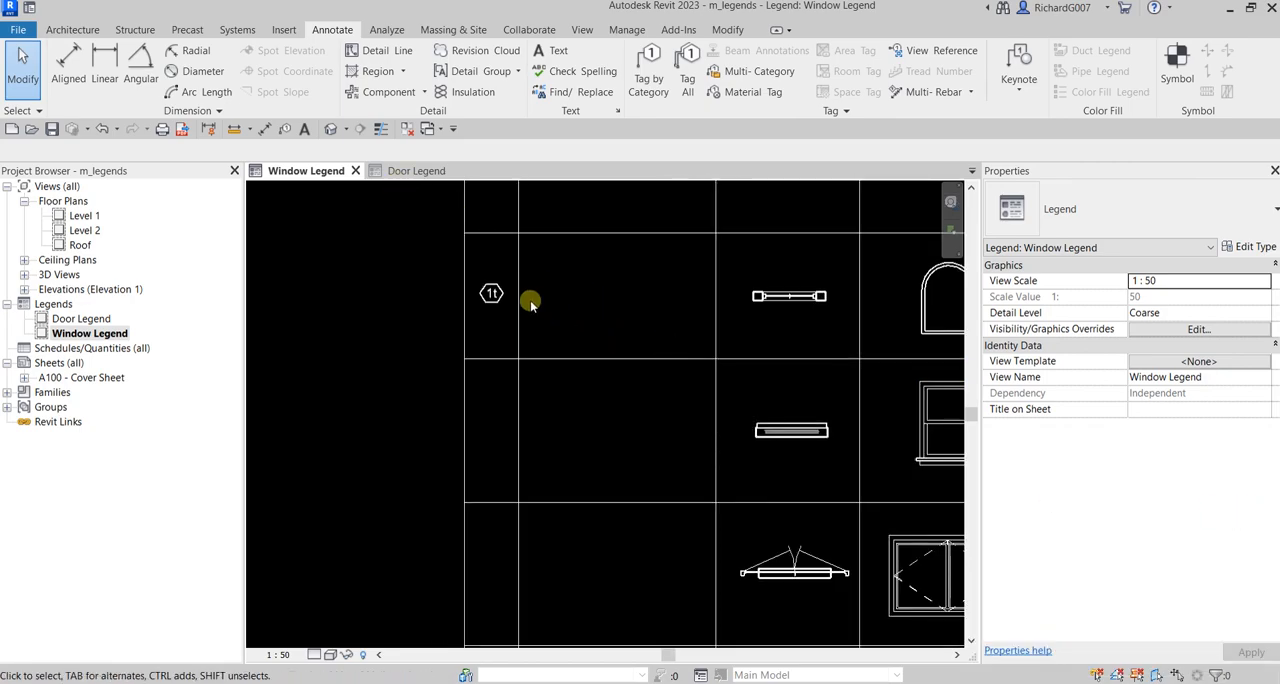
pyautogui.scroll(3, 481, 282)
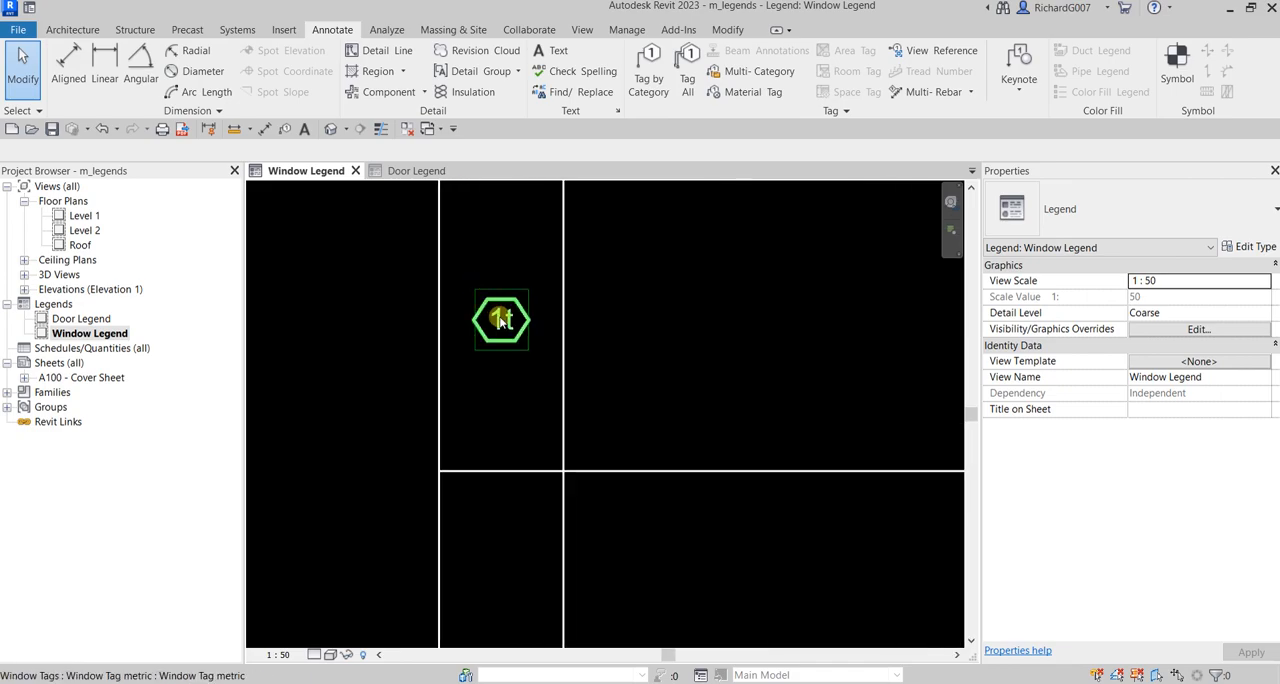
pyautogui.click(501, 320)
pyautogui.scroll(3, 609, 354)
pyautogui.scroll(-5, 571, 317)
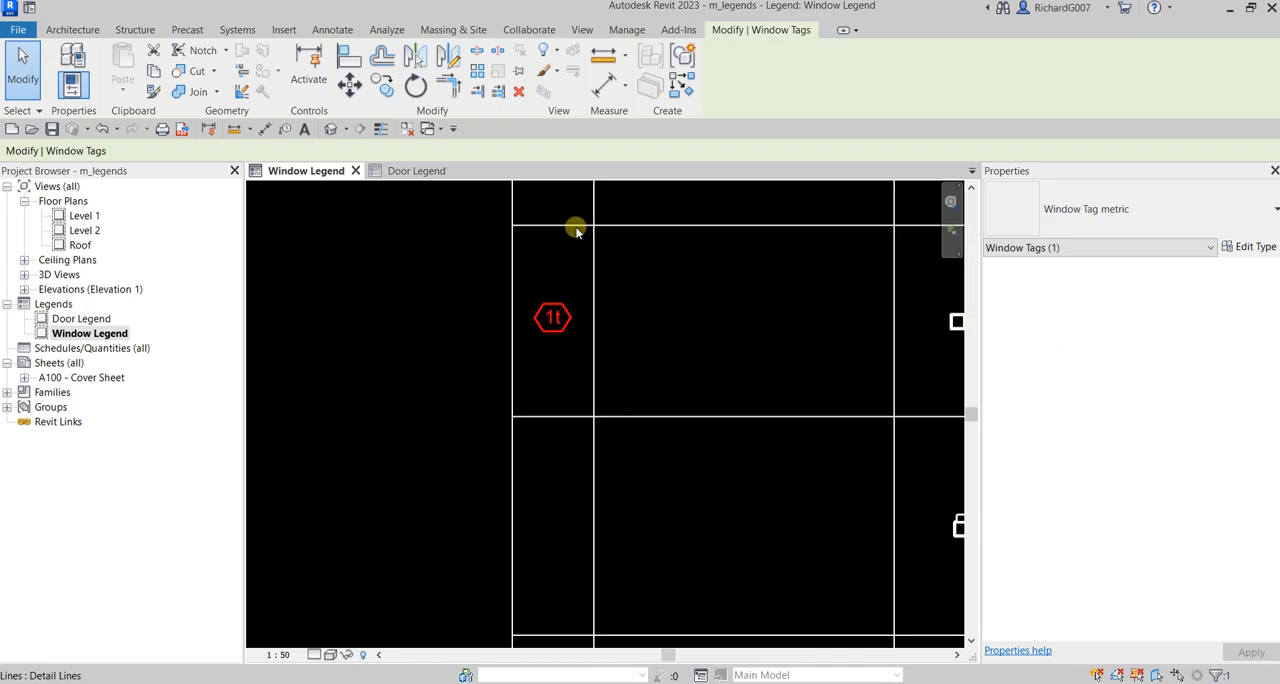
# Step: Start the Text tool for a description in the second column of the arched window's row
pyautogui.click(305, 130)
pyautogui.scroll(-4, 606, 395)
pyautogui.scroll(3, 710, 400)
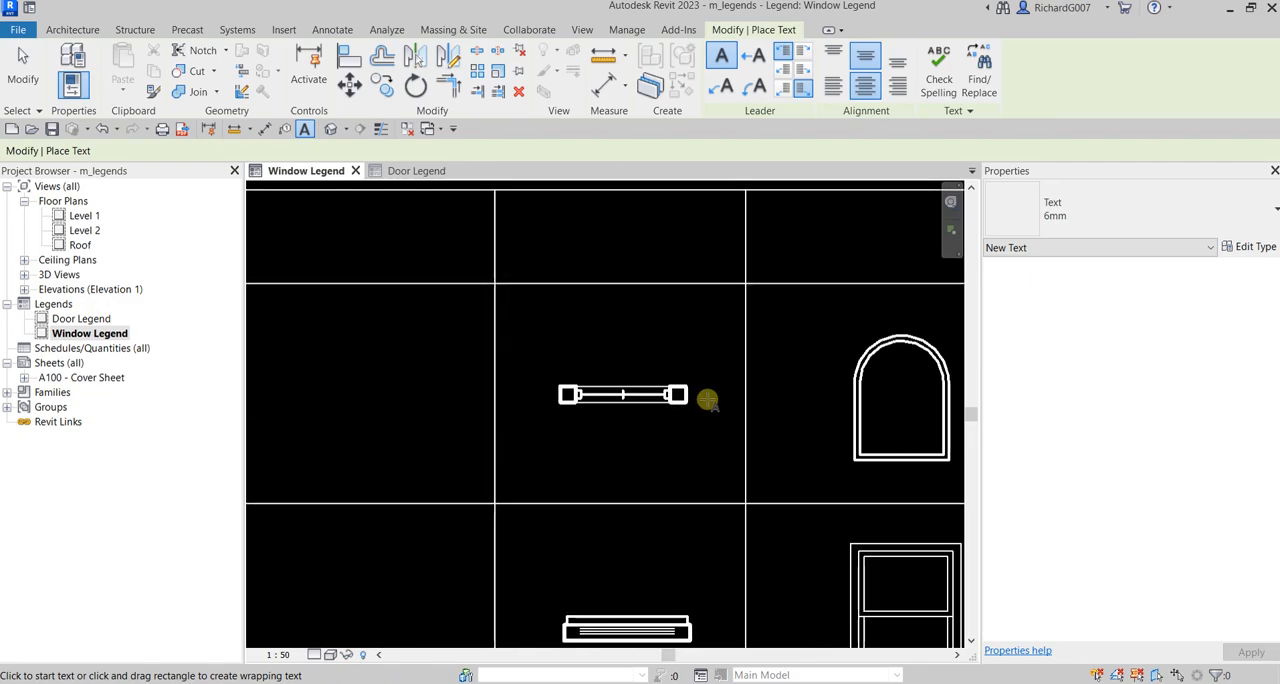
pyautogui.moveTo(465, 384); pyautogui.dragTo(702, 415, button='middle')
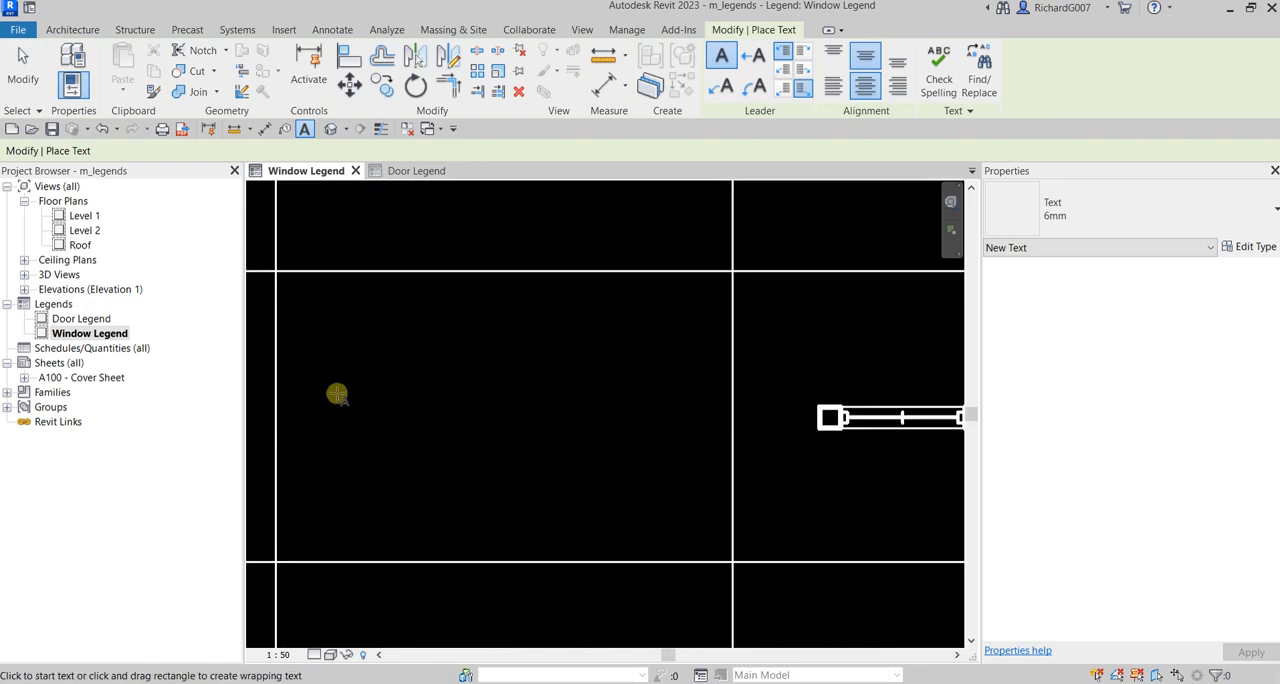
pyautogui.scroll(1, 425, 381)
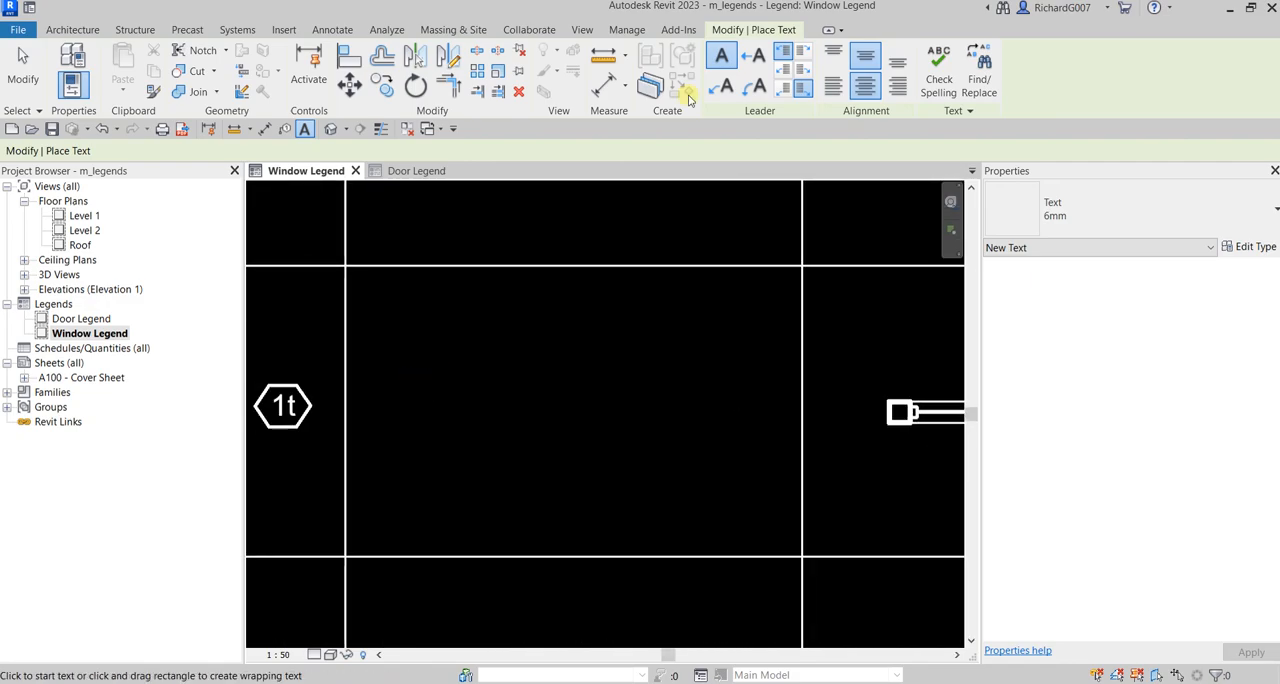
pyautogui.click(441, 371)
pyautogui.click(558, 364)
pyautogui.click(1140, 212)
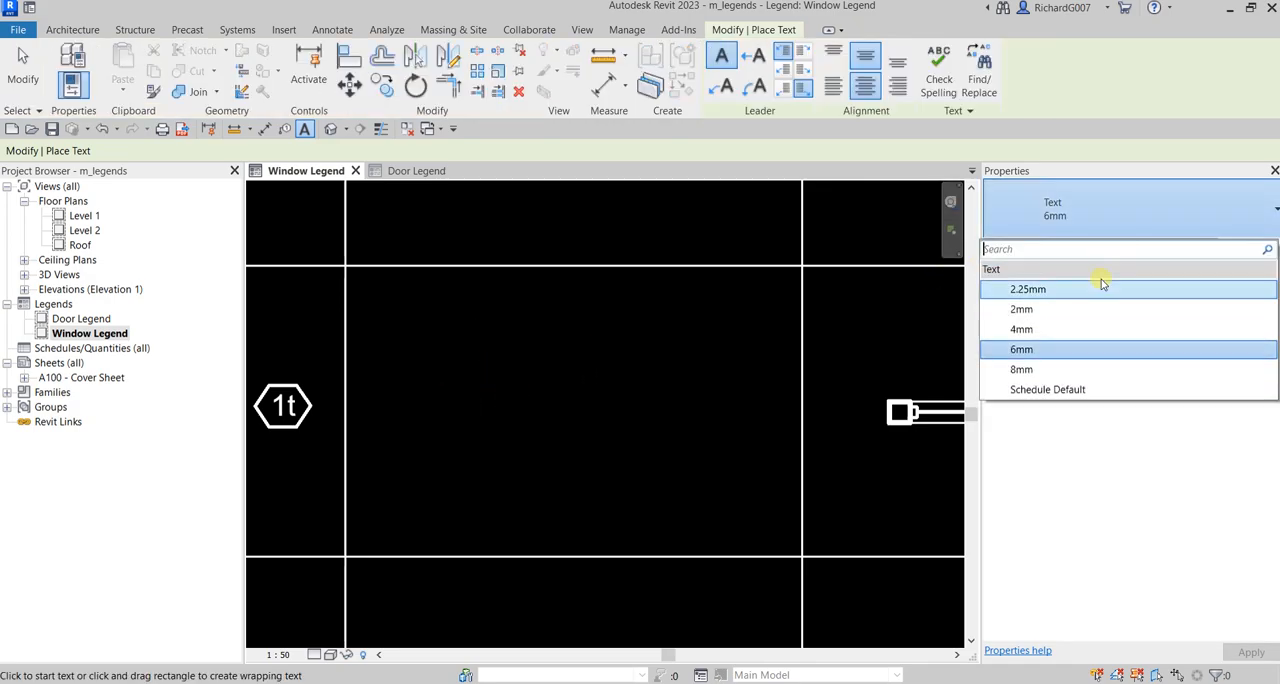
pyautogui.click(1030, 315)
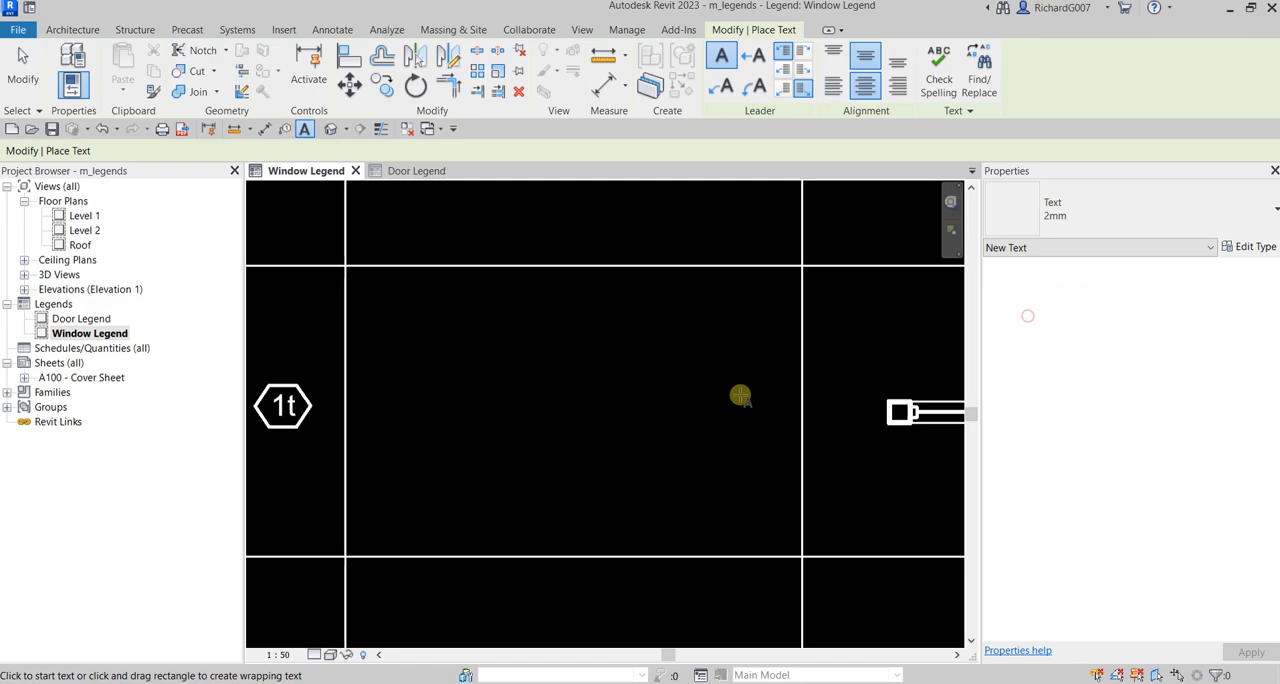
pyautogui.click(495, 405)
pyautogui.scroll(-3, 557, 437)
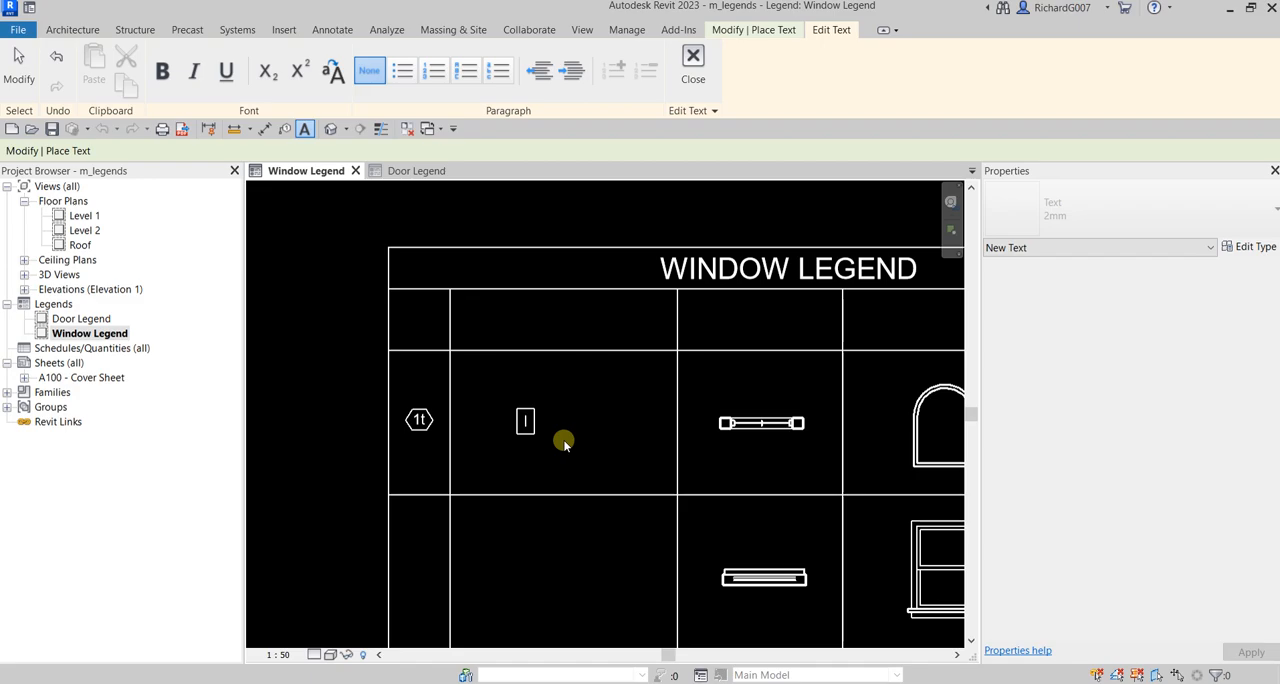
pyautogui.click(608, 400)
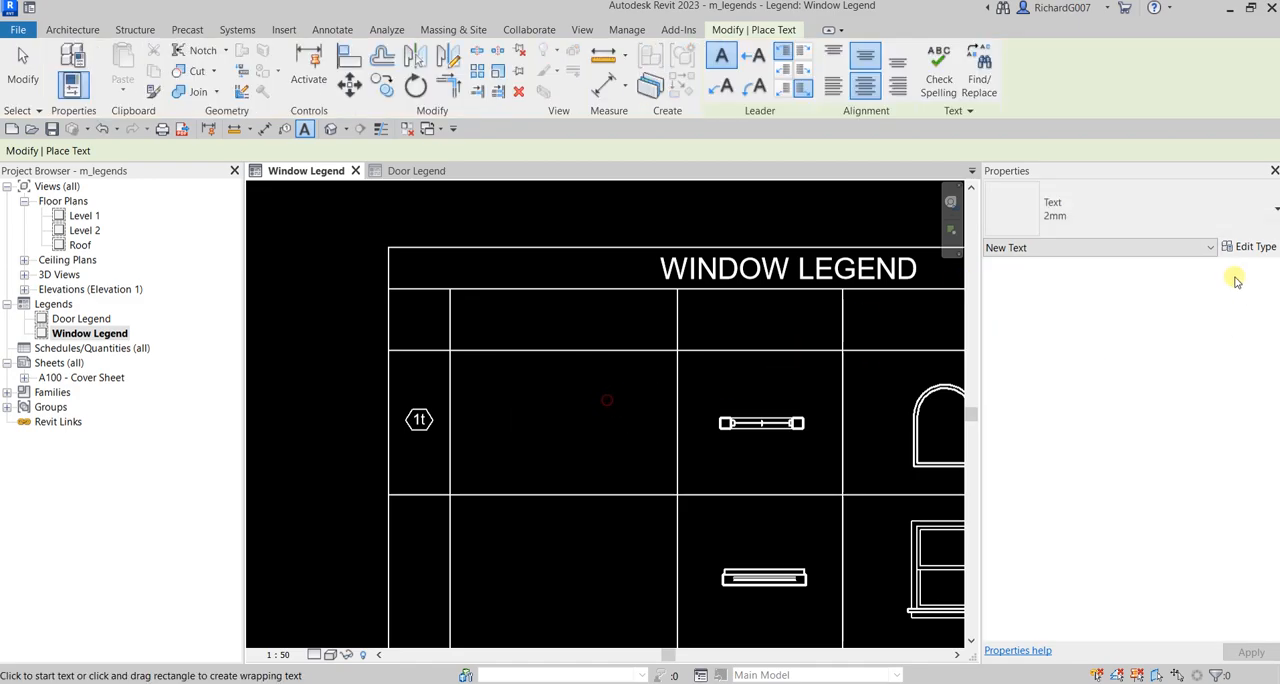
pyautogui.click(1112, 210)
pyautogui.click(1000, 349)
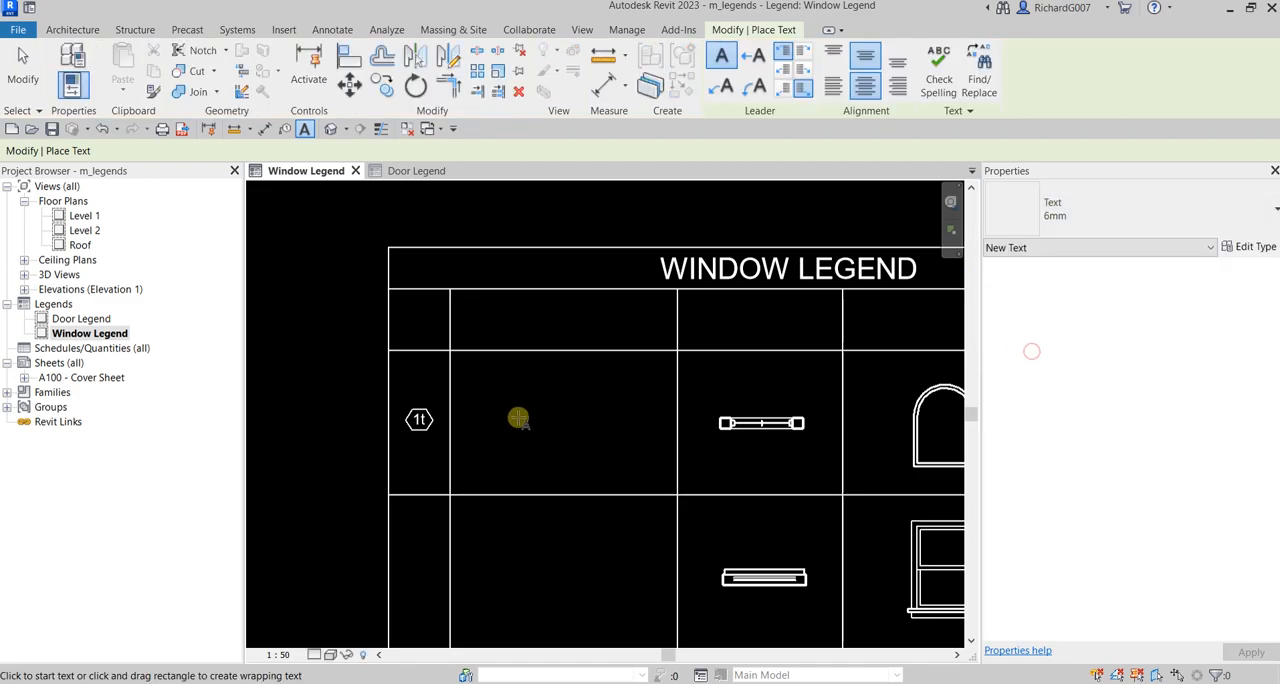
# Step: Write the description "Archtop Fixed" in the second column of the arched window's row
pyautogui.click(482, 405)
pyautogui.write('A')
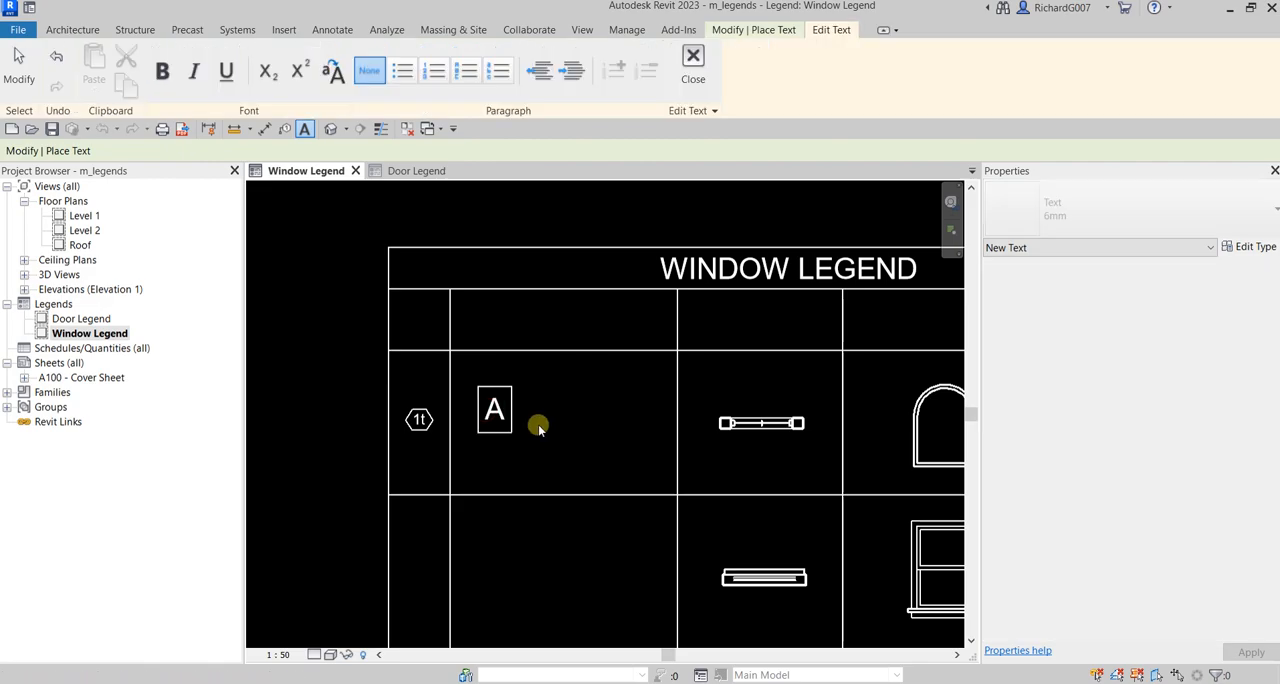
pyautogui.write('rchto')
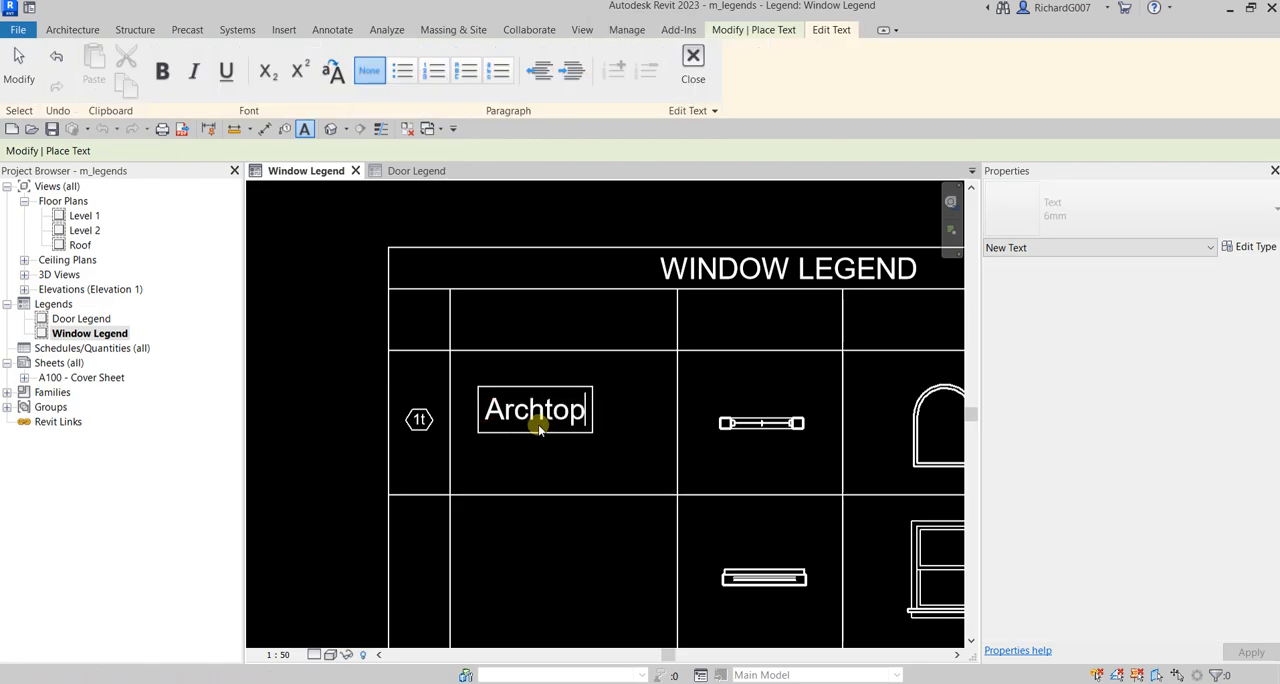
pyautogui.write('p ')
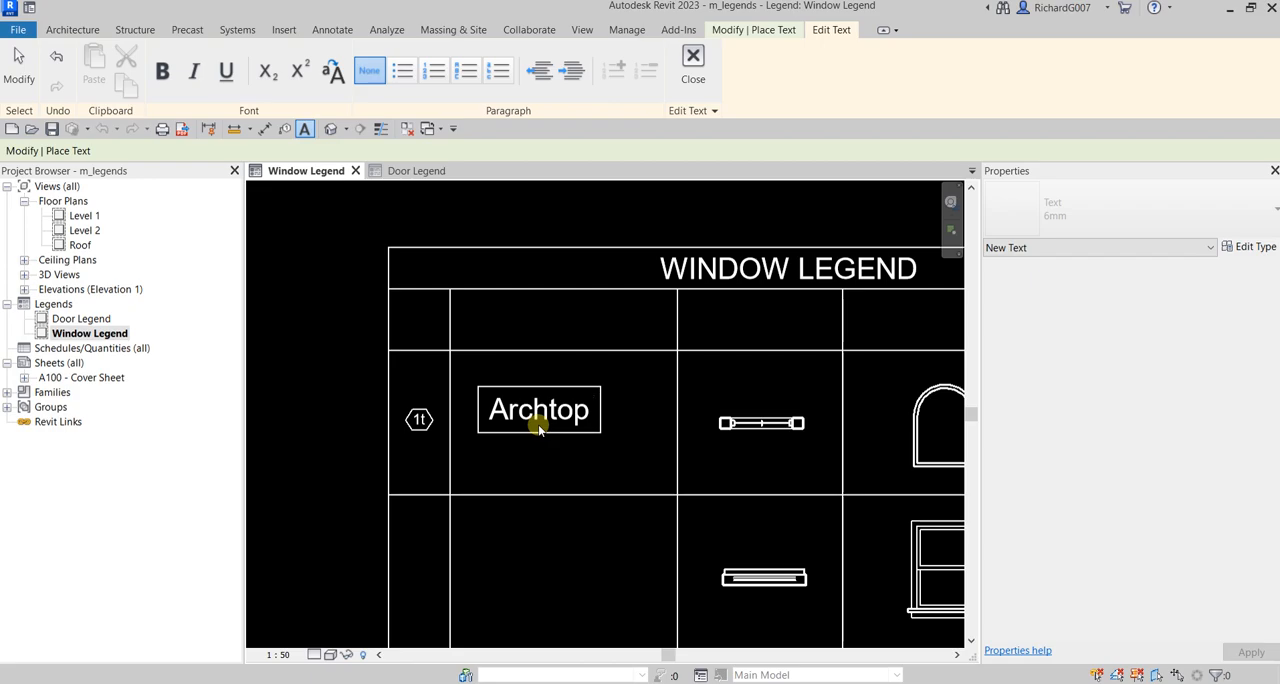
pyautogui.write('Fi')
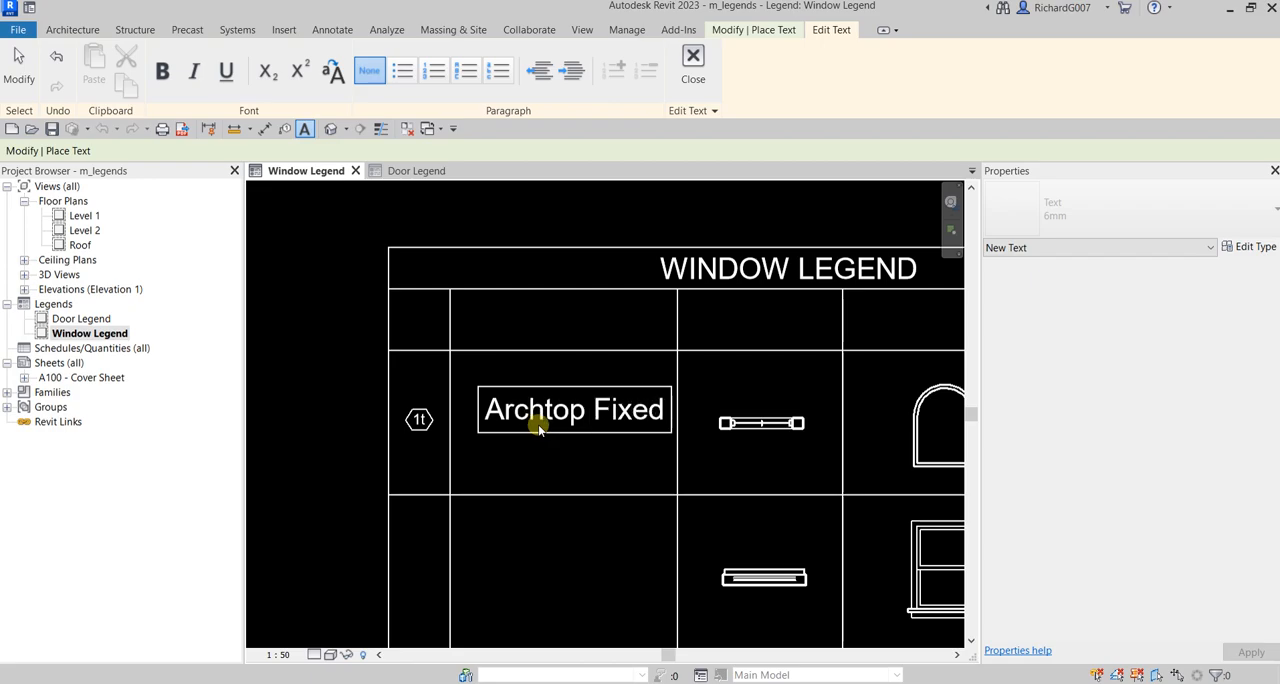
pyautogui.write('xed')
pyautogui.press('Return')
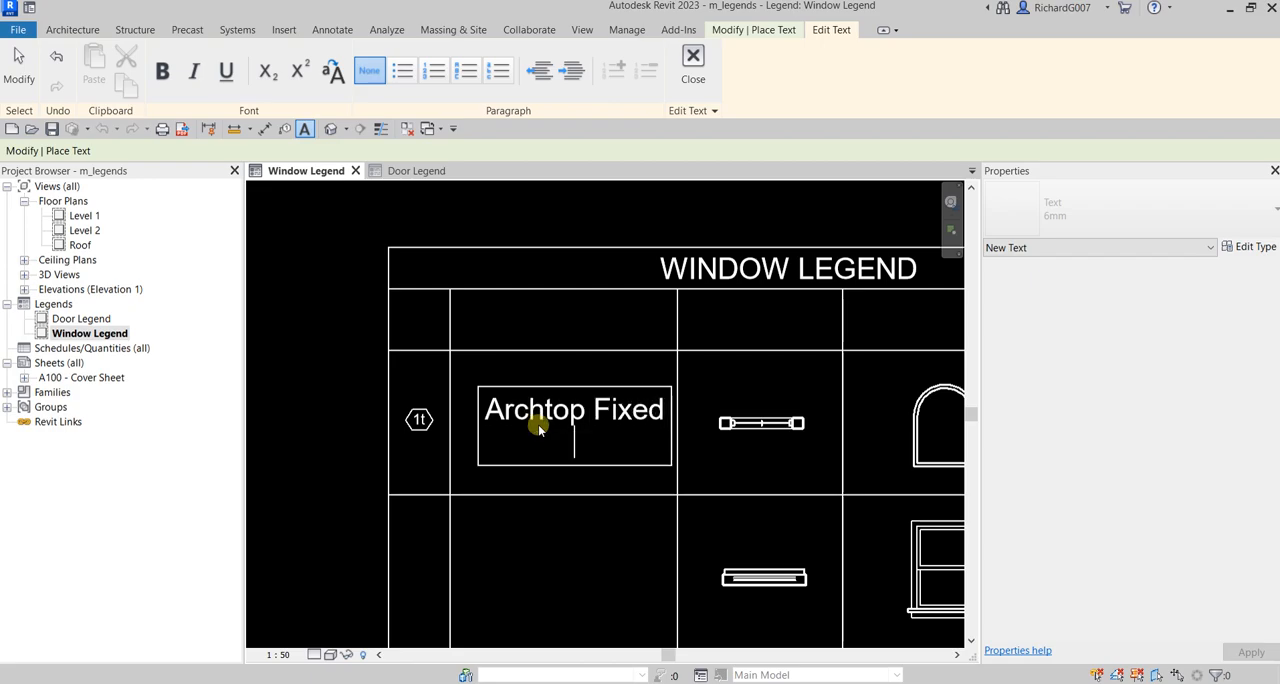
pyautogui.click(686, 494)
pyautogui.press('Escape')
# Step: Check the arched window component's size and add "900x1200" as the second line of its description, without a trailing blank line
pyautogui.click(762, 424)
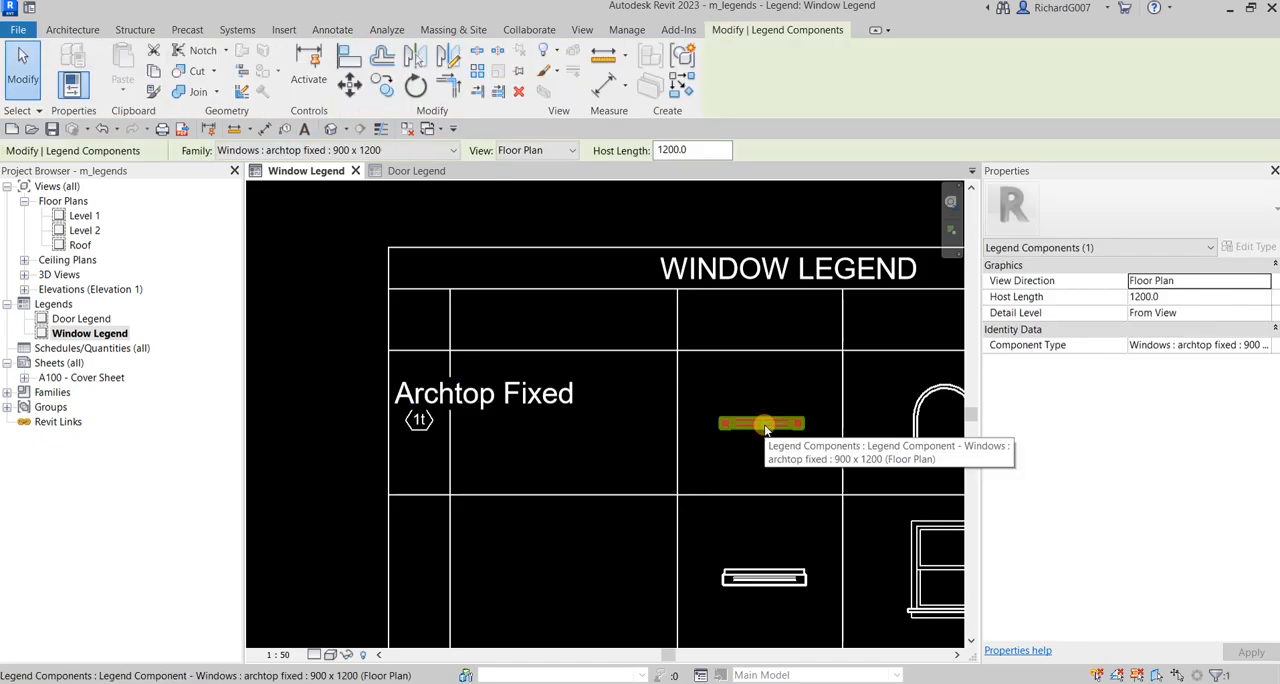
pyautogui.click(533, 397)
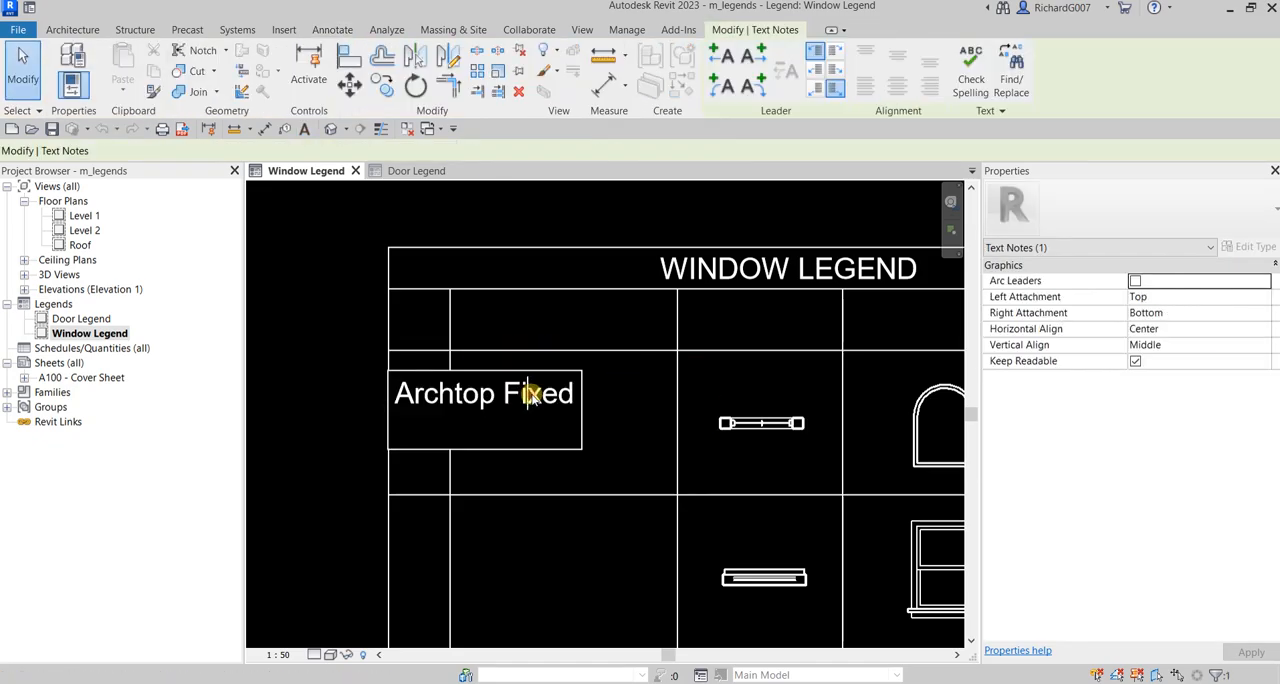
pyautogui.click(576, 400)
pyautogui.press('Return')
pyautogui.write('900X')
pyautogui.press('BackSpace')
pyautogui.write('x1200')
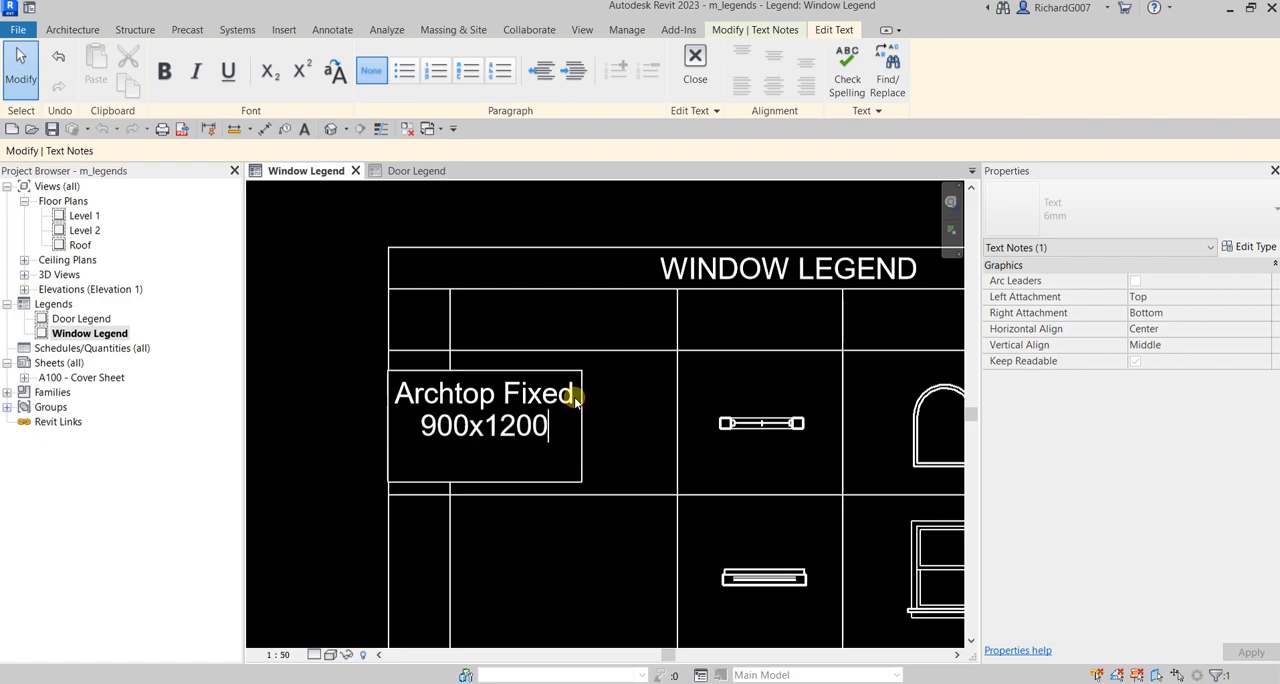
pyautogui.press('Delete')
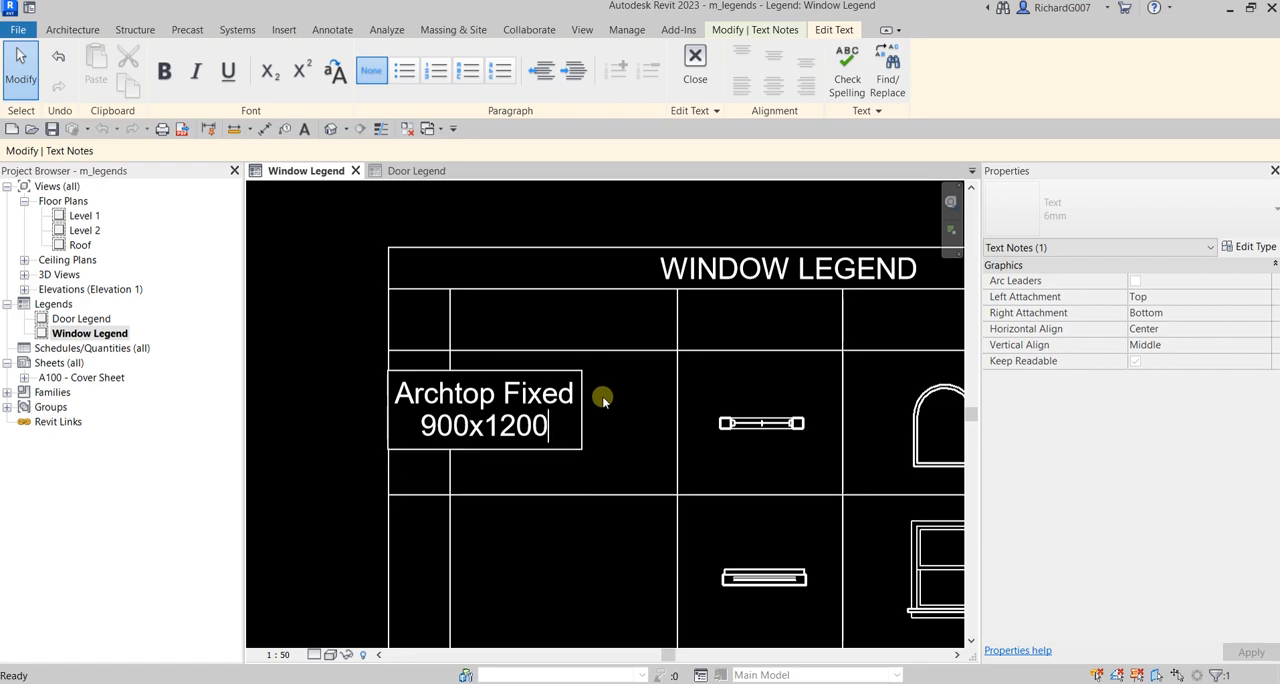
pyautogui.click(603, 322)
# Step: Move the "Archtop Fixed 900x1200" description to the middle of its cell in the second column
pyautogui.click(340, 285)
pyautogui.moveTo(513, 400); pyautogui.dragTo(592, 416)
pyautogui.click(334, 340)
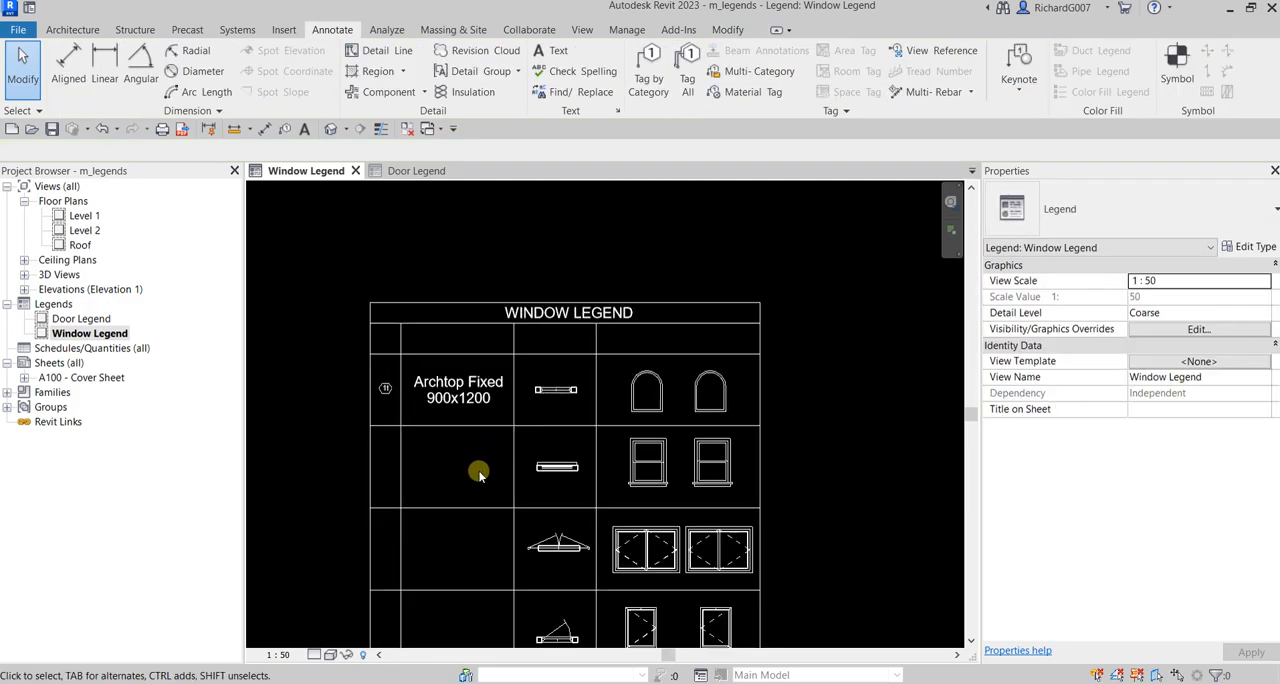
# Step: Examine the window tag in the arched window's row and its type properties for a way to edit the label
pyautogui.scroll(-1, 557, 471)
pyautogui.moveTo(500, 457); pyautogui.dragTo(517, 407, button='middle')
pyautogui.scroll(2, 483, 368)
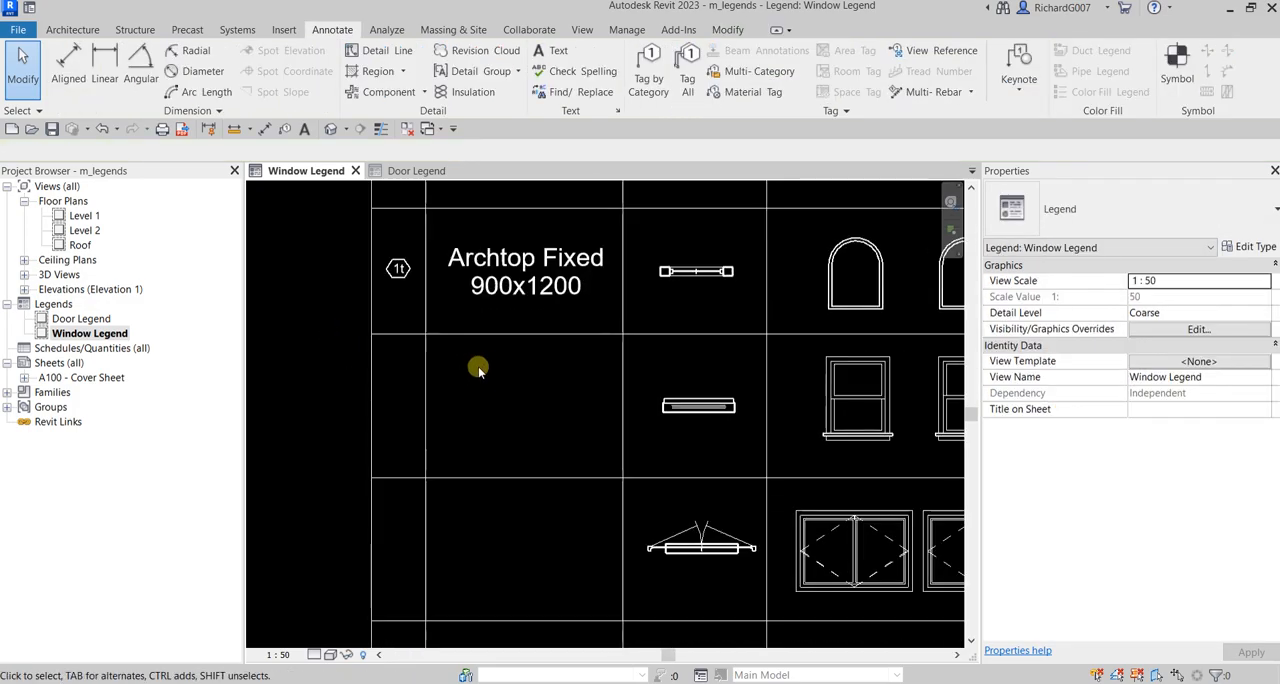
pyautogui.click(398, 268)
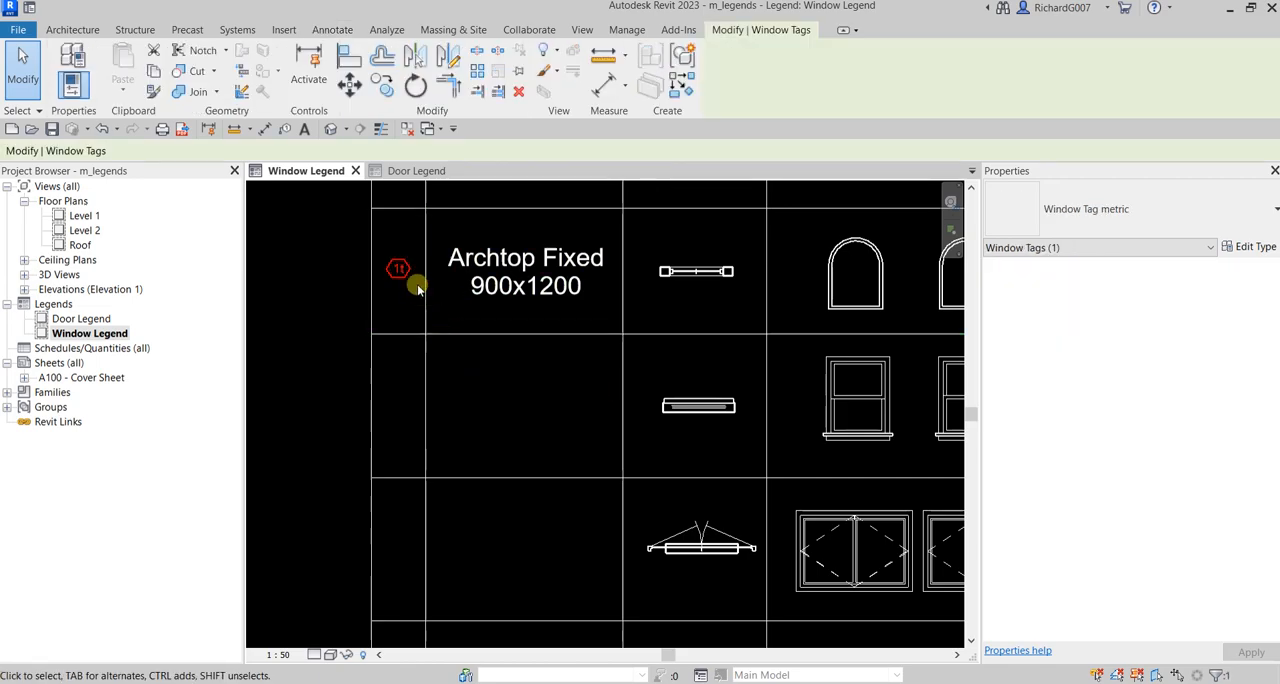
pyautogui.scroll(2, 415, 275)
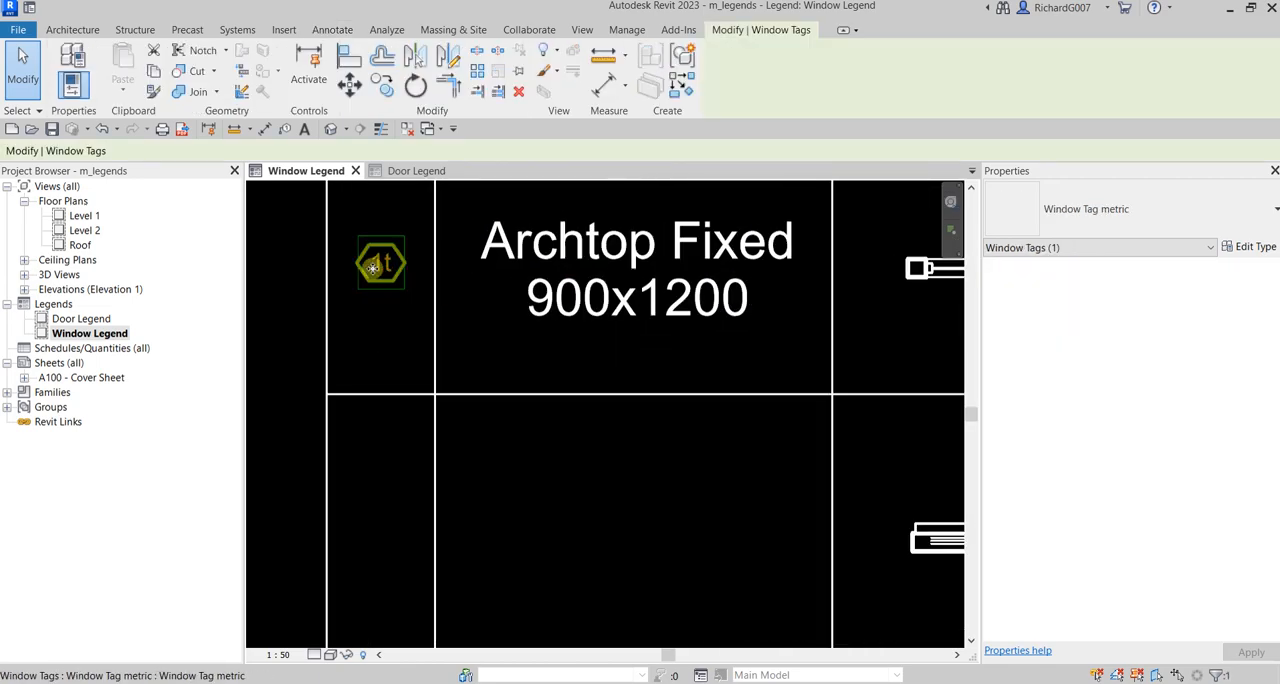
pyautogui.click(1248, 247)
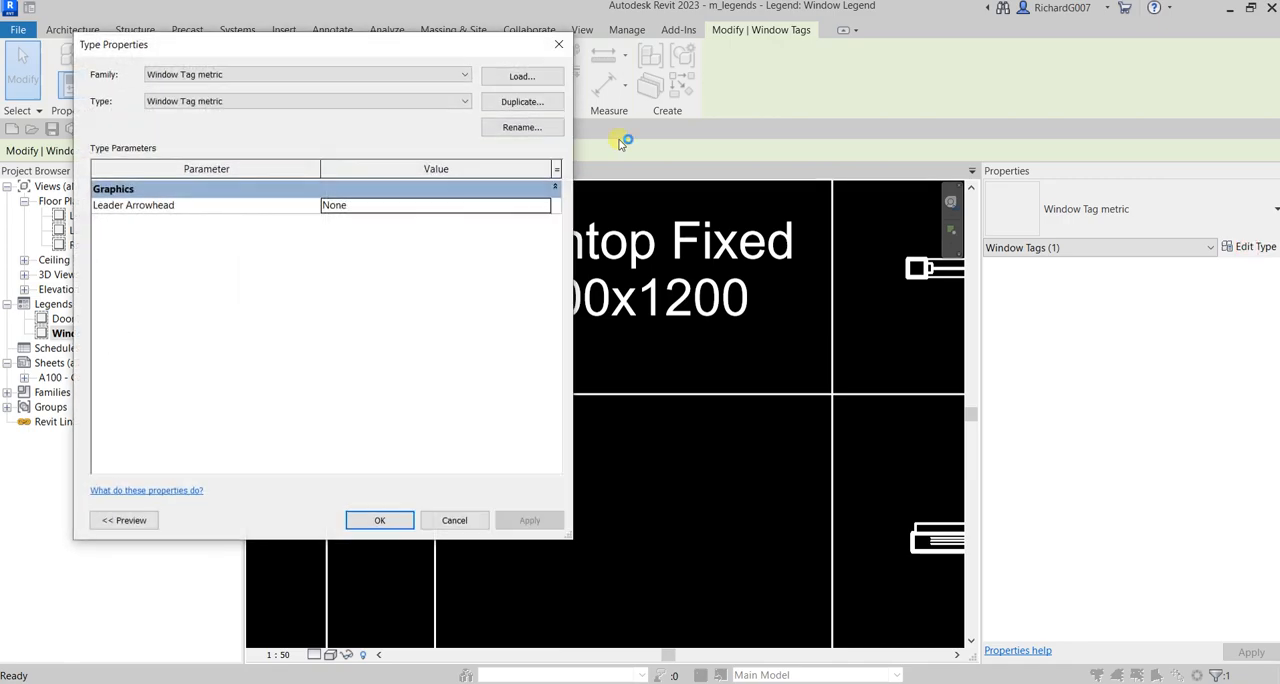
pyautogui.click(562, 46)
pyautogui.scroll(5, 432, 252)
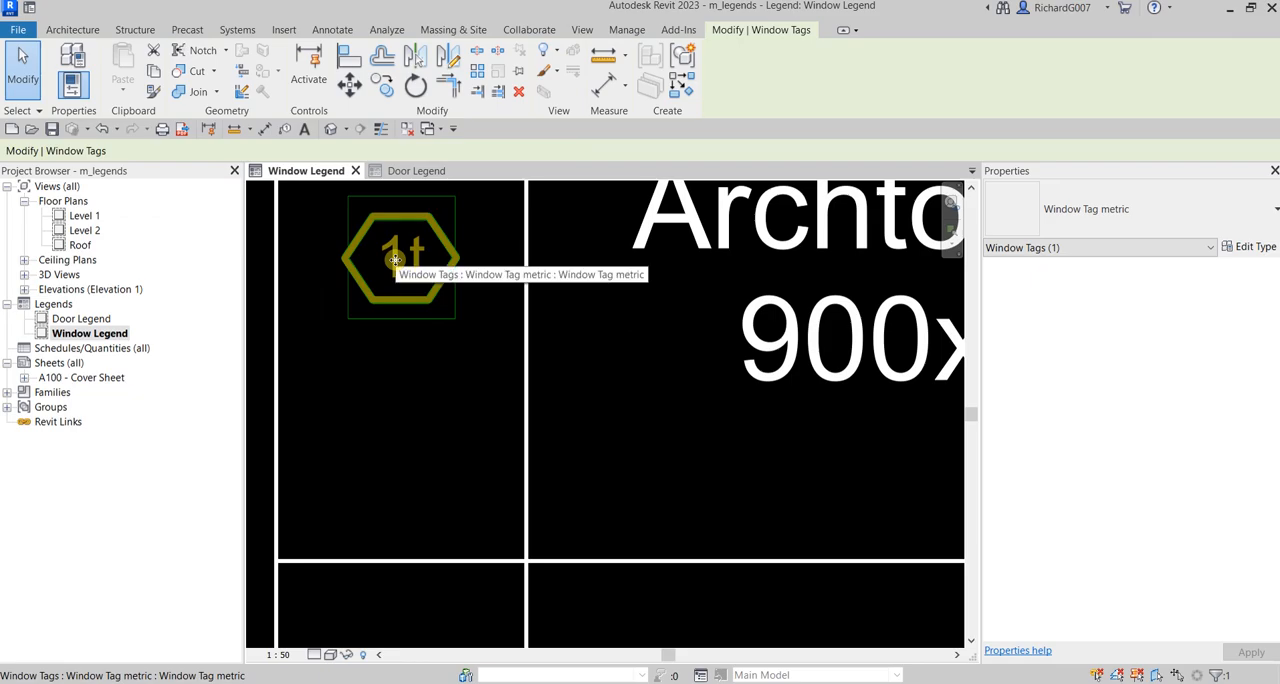
pyautogui.click(396, 260)
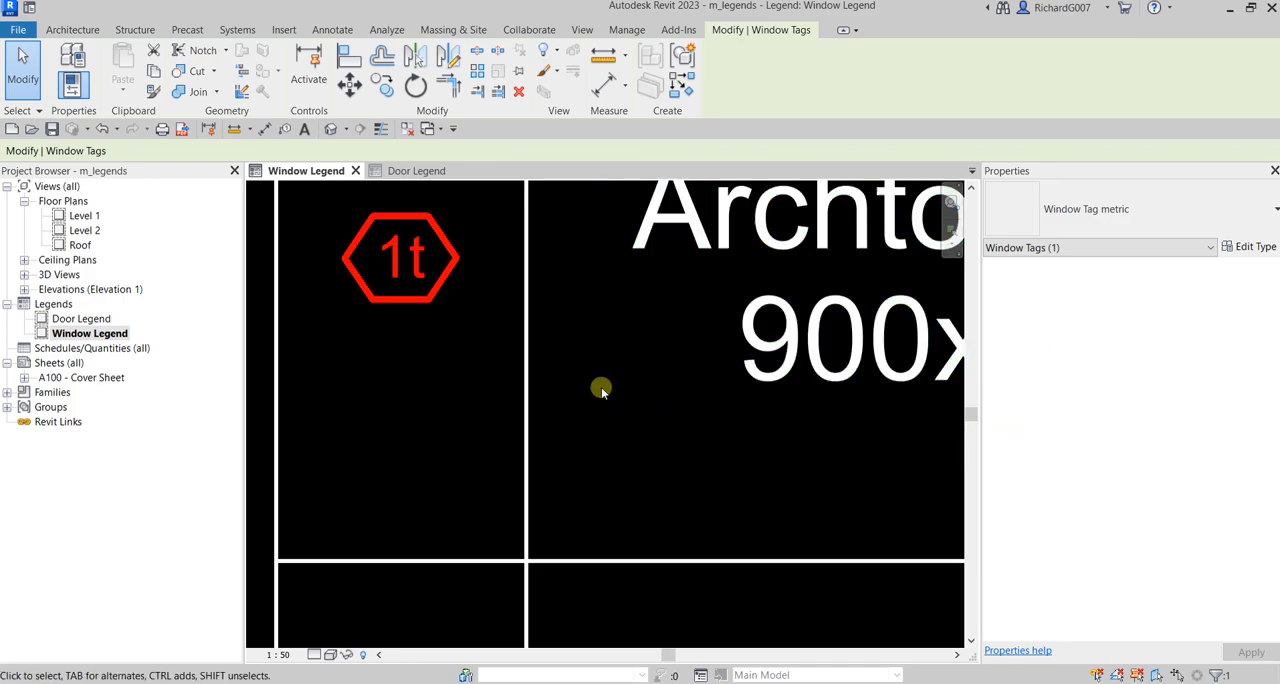
pyautogui.scroll(3, 401, 277)
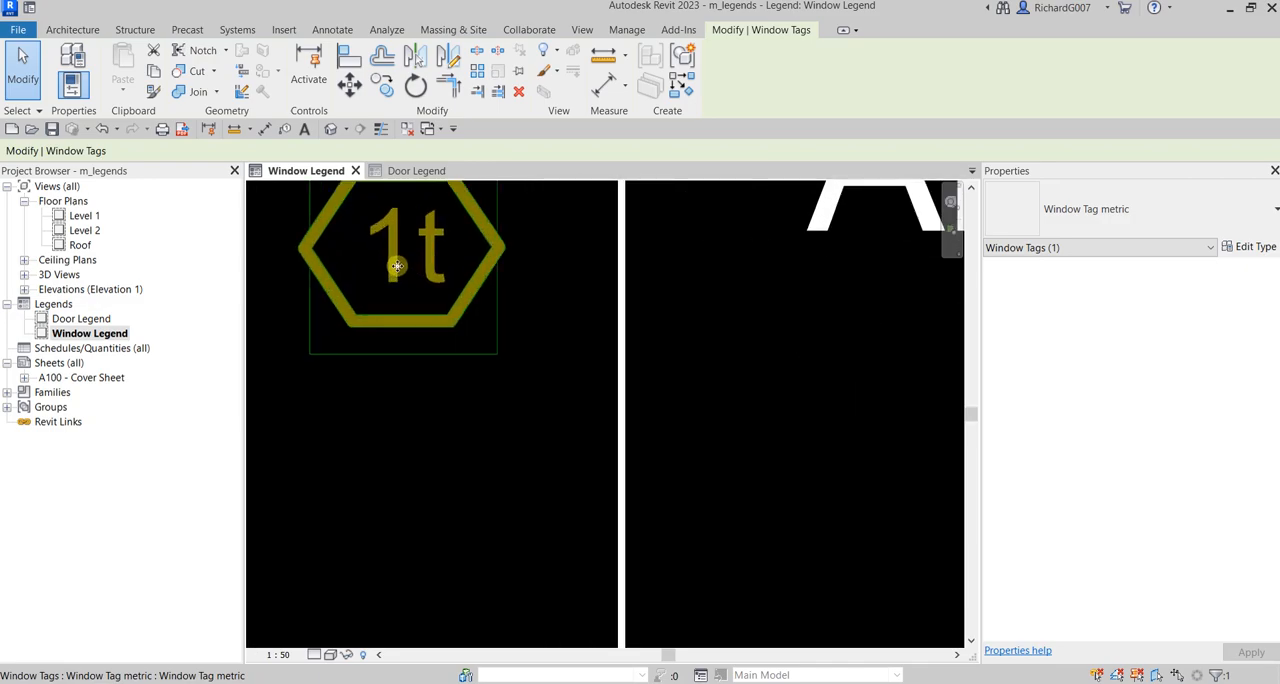
pyautogui.moveTo(397, 263); pyautogui.dragTo(441, 332, button='middle')
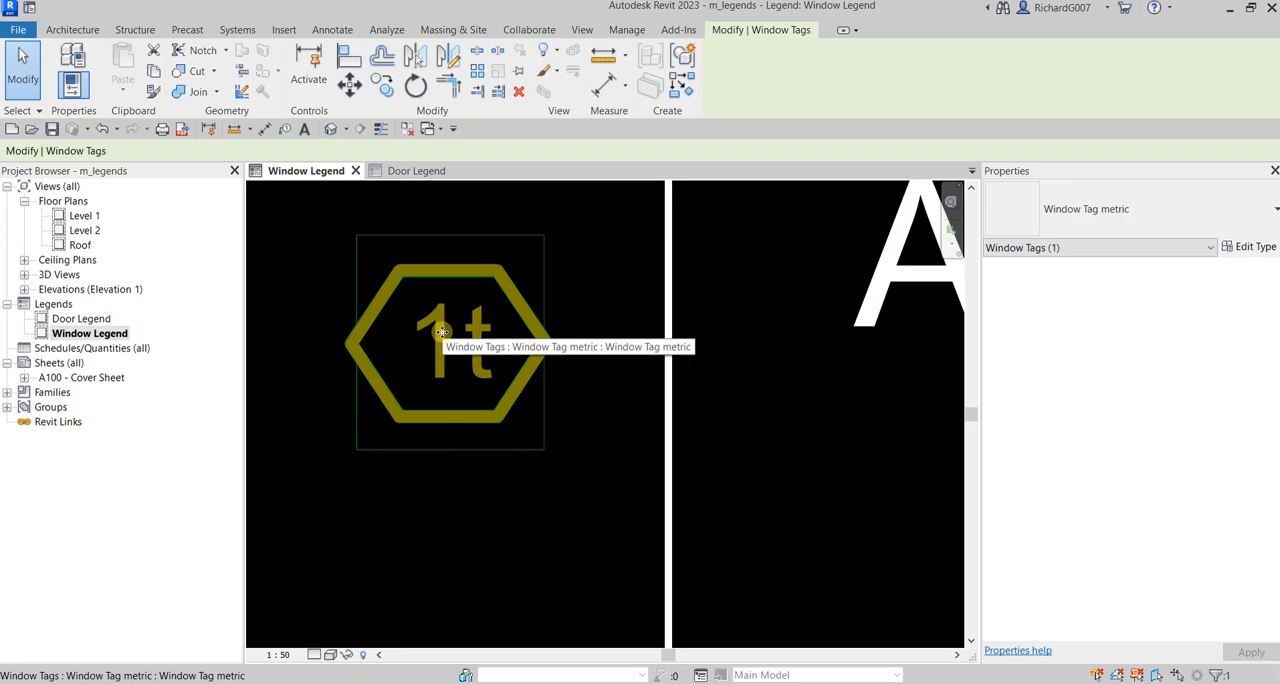
pyautogui.click(373, 266)
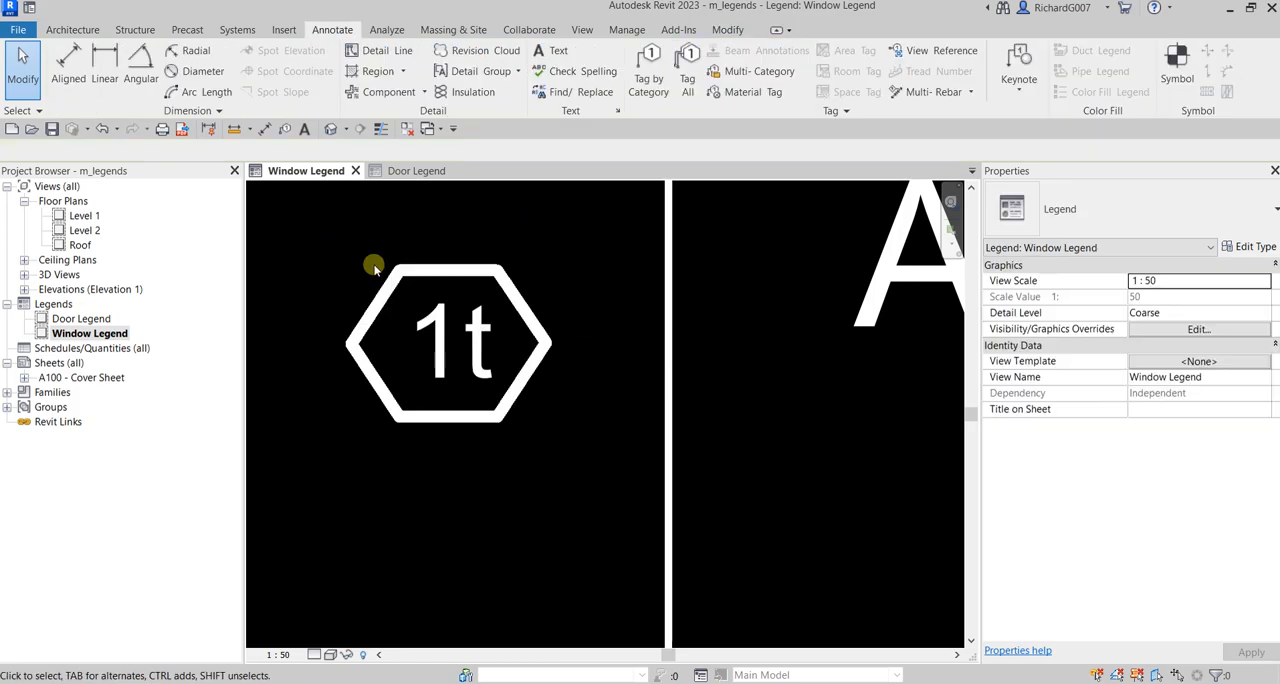
# Step: Trace the top and upper-right edges of the window tag's hexagon with detail lines in the Thin Lines style
pyautogui.click(383, 51)
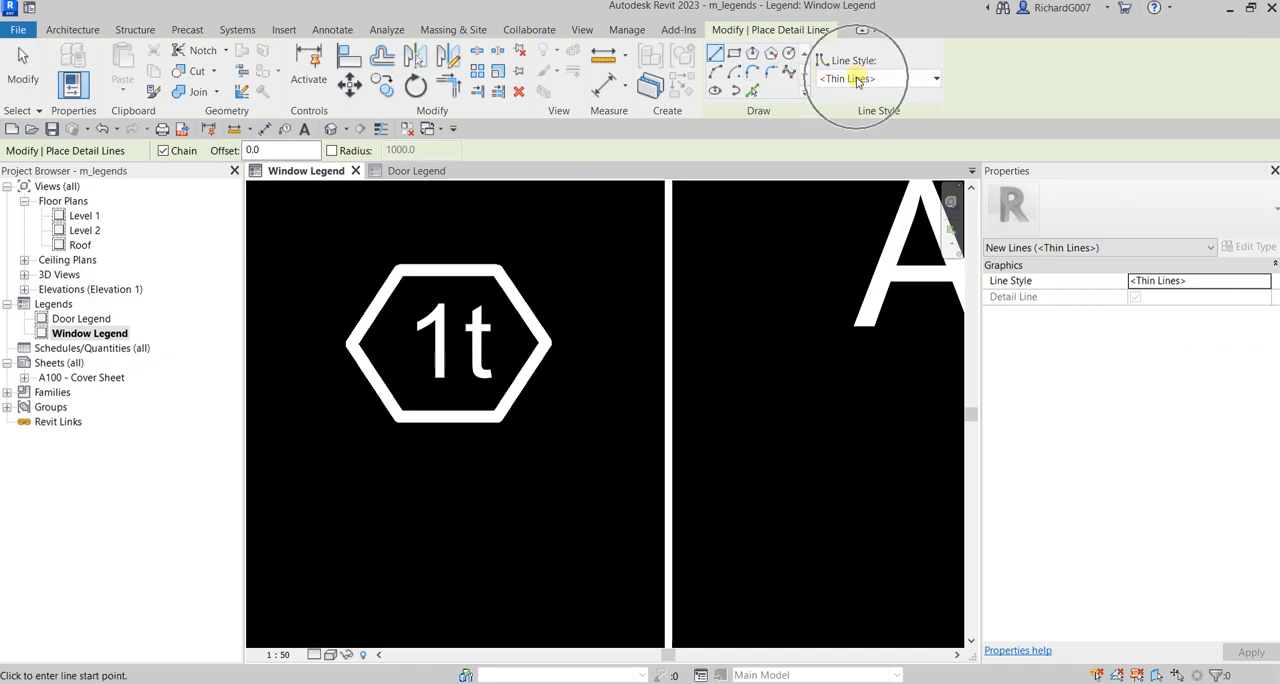
pyautogui.moveTo(431, 480); pyautogui.dragTo(528, 408, button='middle')
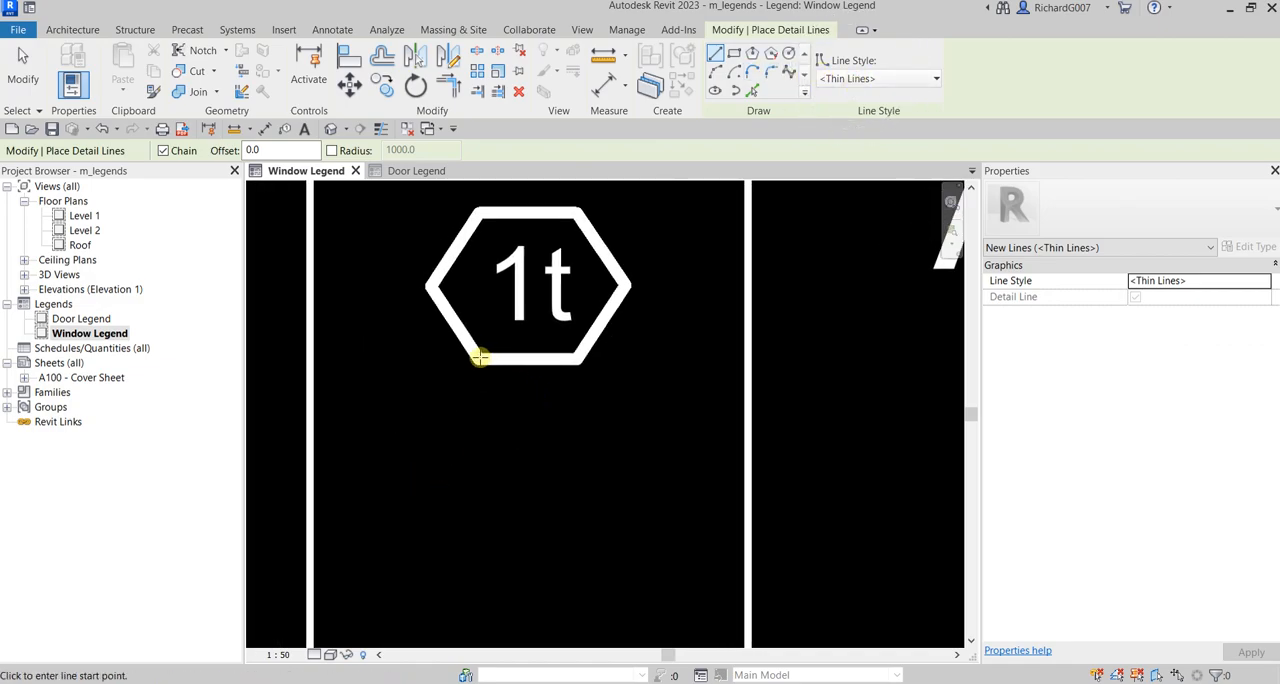
pyautogui.click(482, 210)
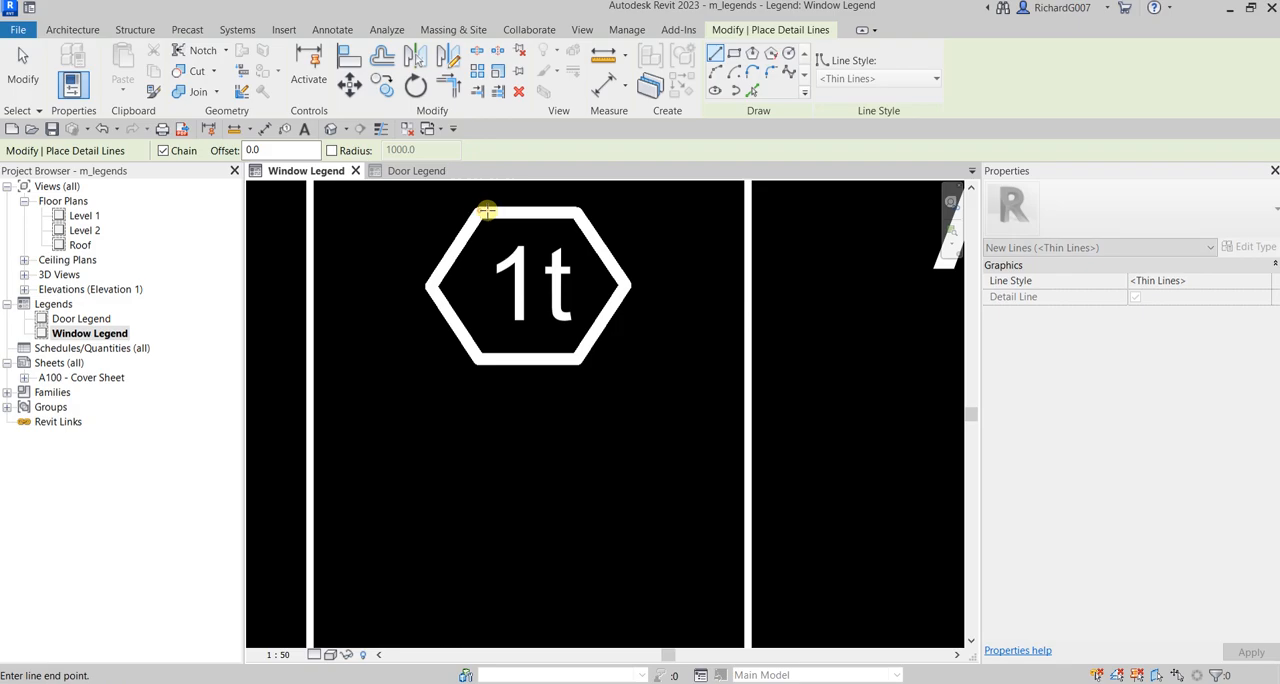
pyautogui.click(578, 213)
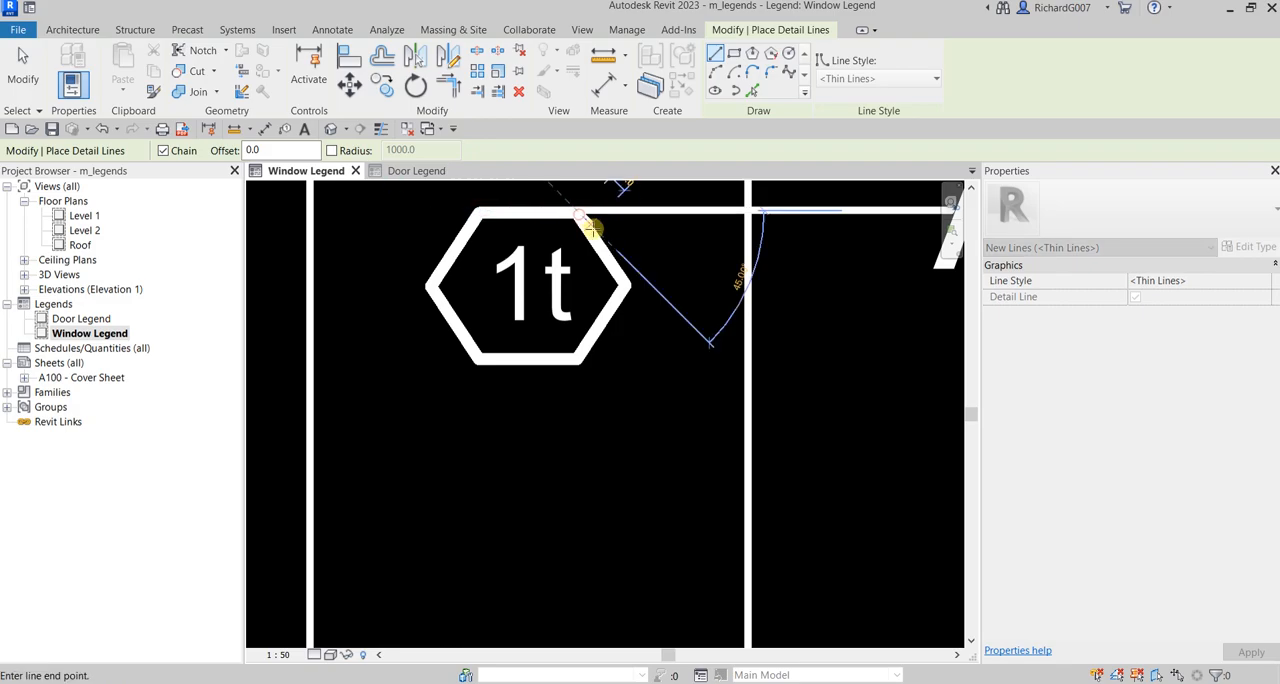
pyautogui.click(625, 284)
pyautogui.press('Escape')
pyautogui.press('Escape')
# Step: Mirror a copy of the upper-right line about a vertical axis through the top line's midpoint to form the upper-left edge
pyautogui.click(497, 222)
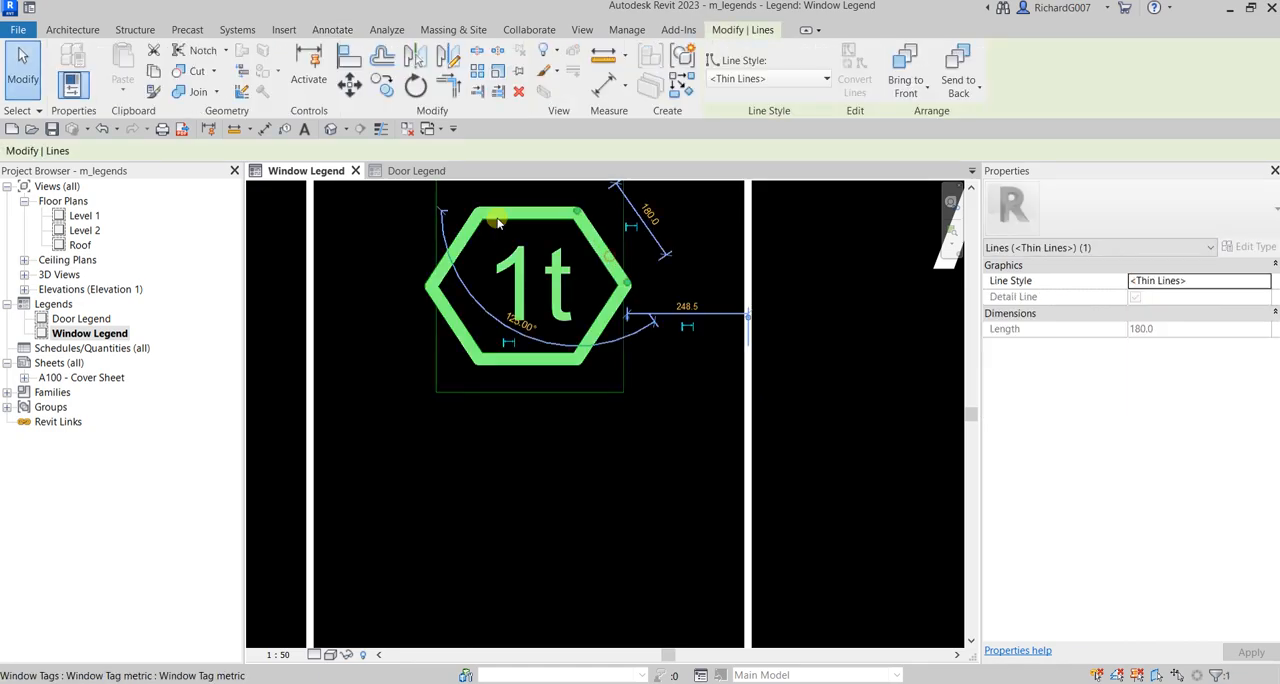
pyautogui.click(450, 62)
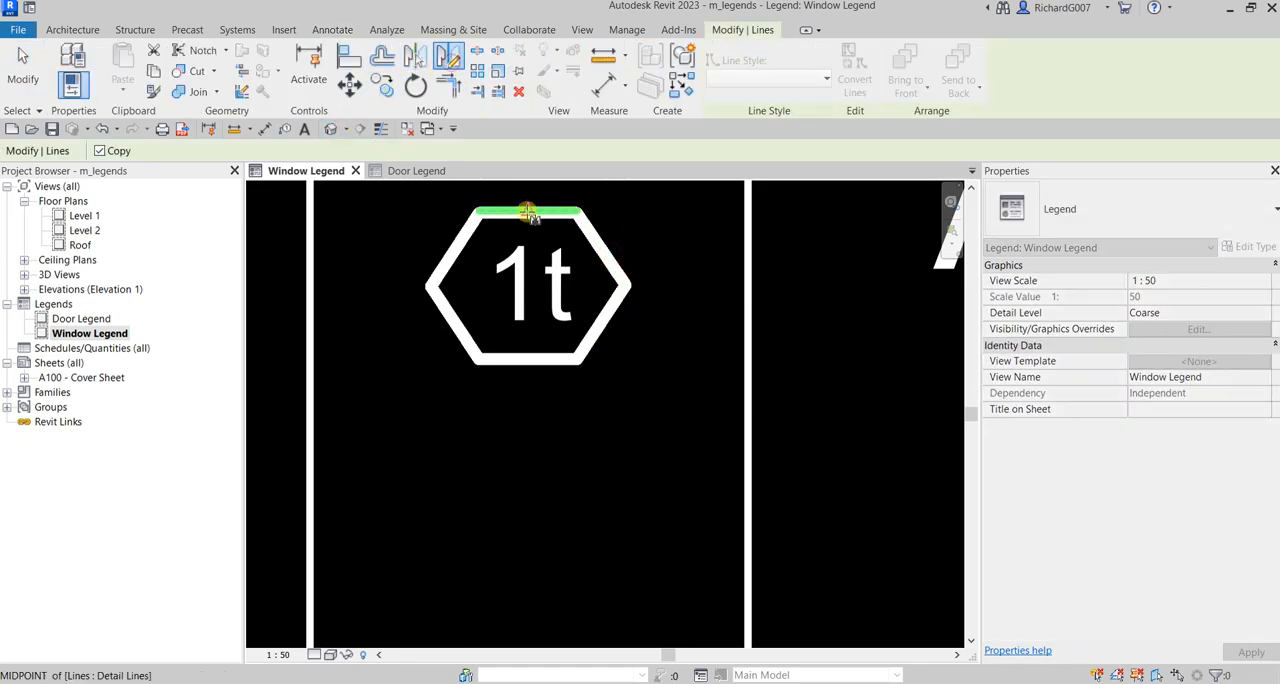
pyautogui.click(525, 236)
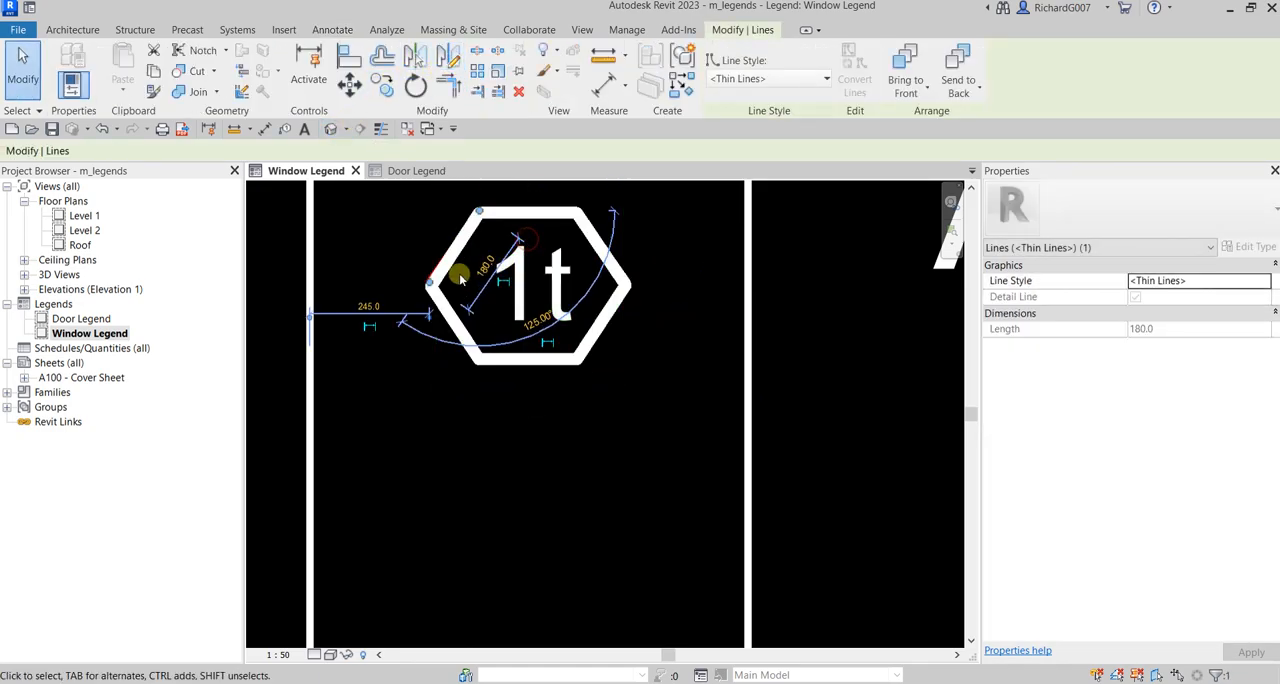
pyautogui.press('Escape')
# Step: Mirror copies of the three lines about the hexagon's horizontal centerline to close the outline, and delete the original window tag
pyautogui.moveTo(387, 190); pyautogui.dragTo(677, 315)
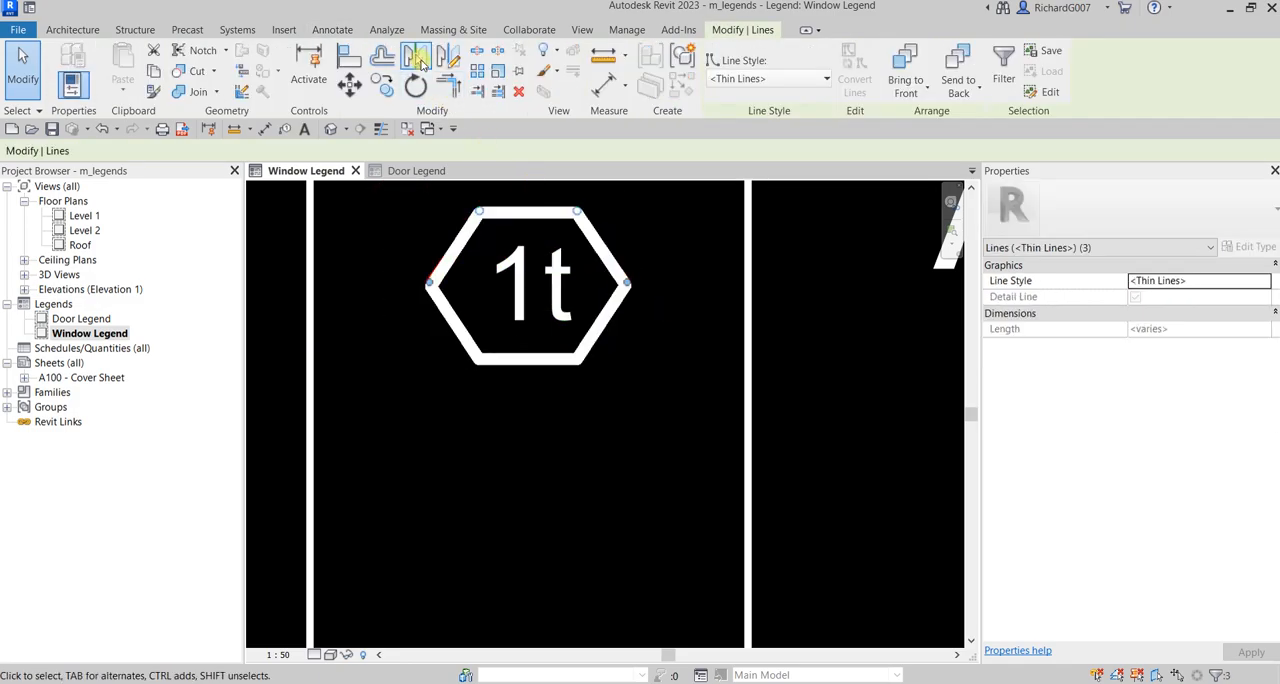
pyautogui.click(449, 58)
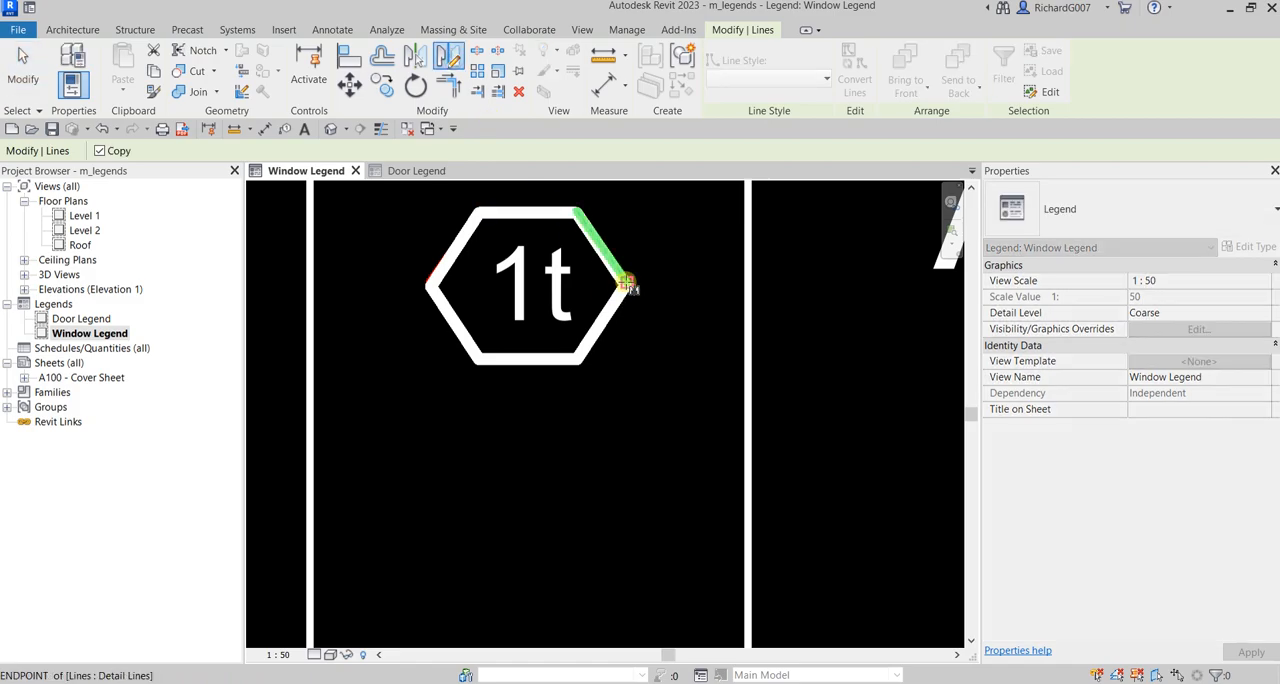
pyautogui.click(693, 285)
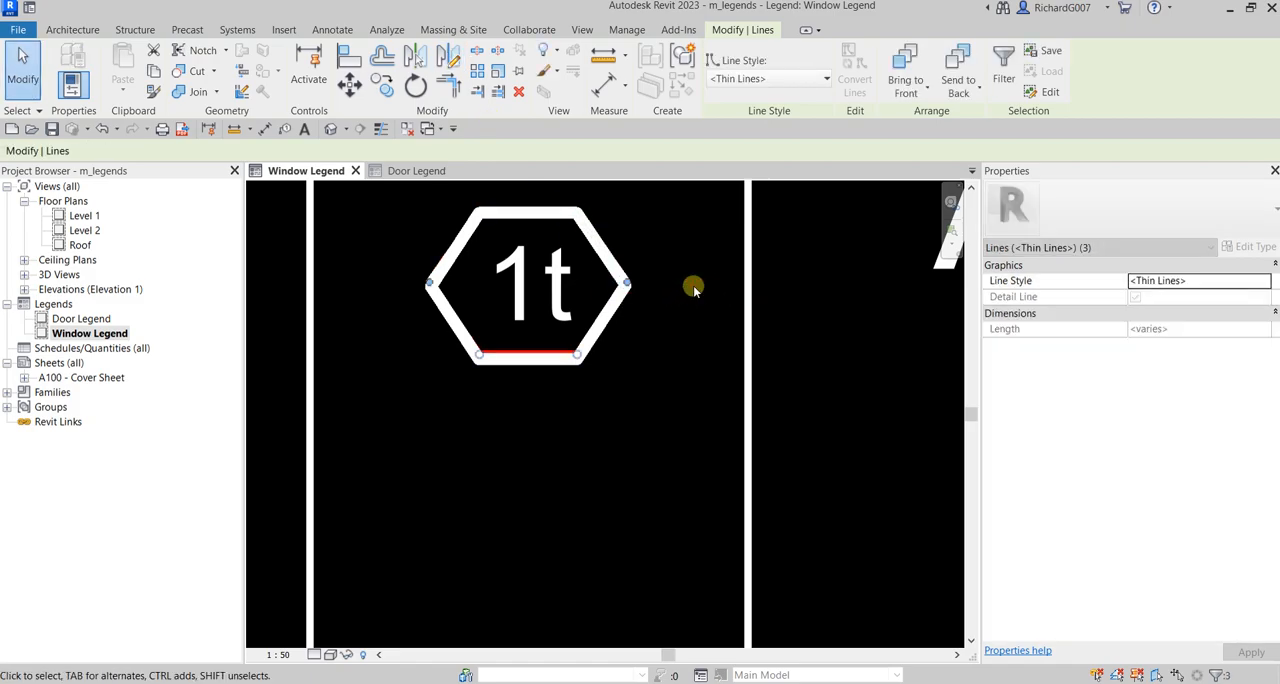
pyautogui.click(563, 292)
pyautogui.press('Delete')
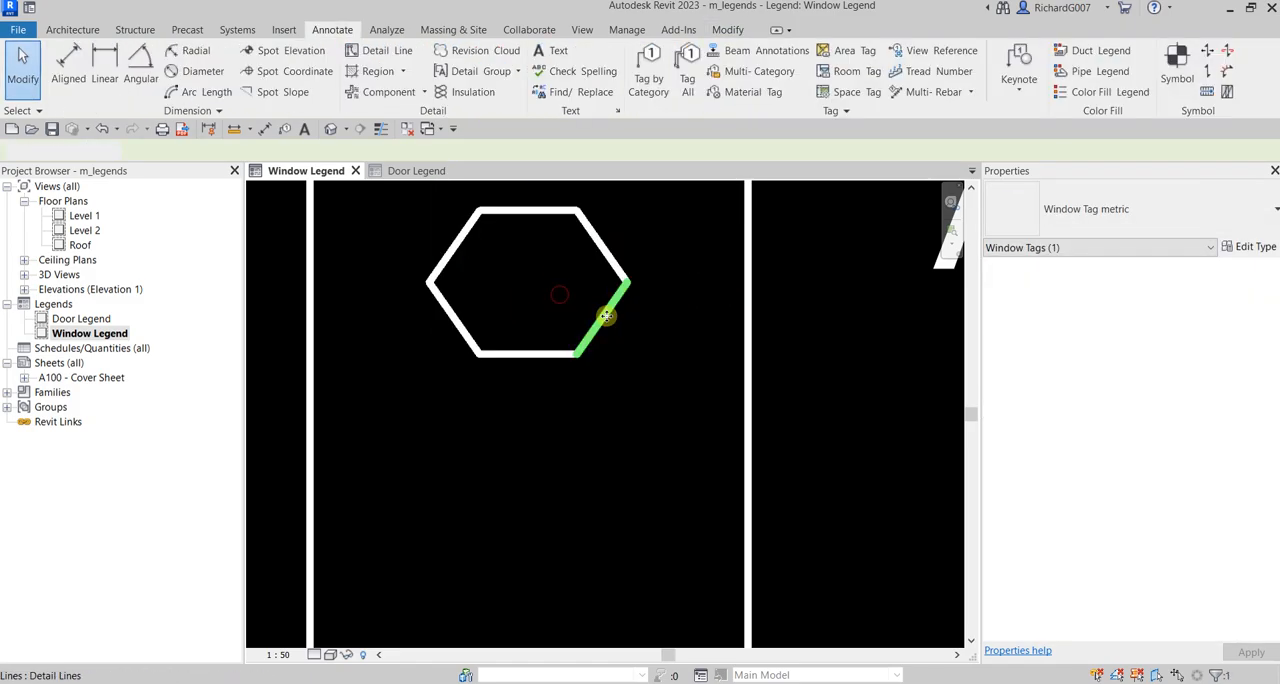
# Step: Place the text "W1" inside the drawn hexagon using the 2mm text type
pyautogui.scroll(-3, 543, 357)
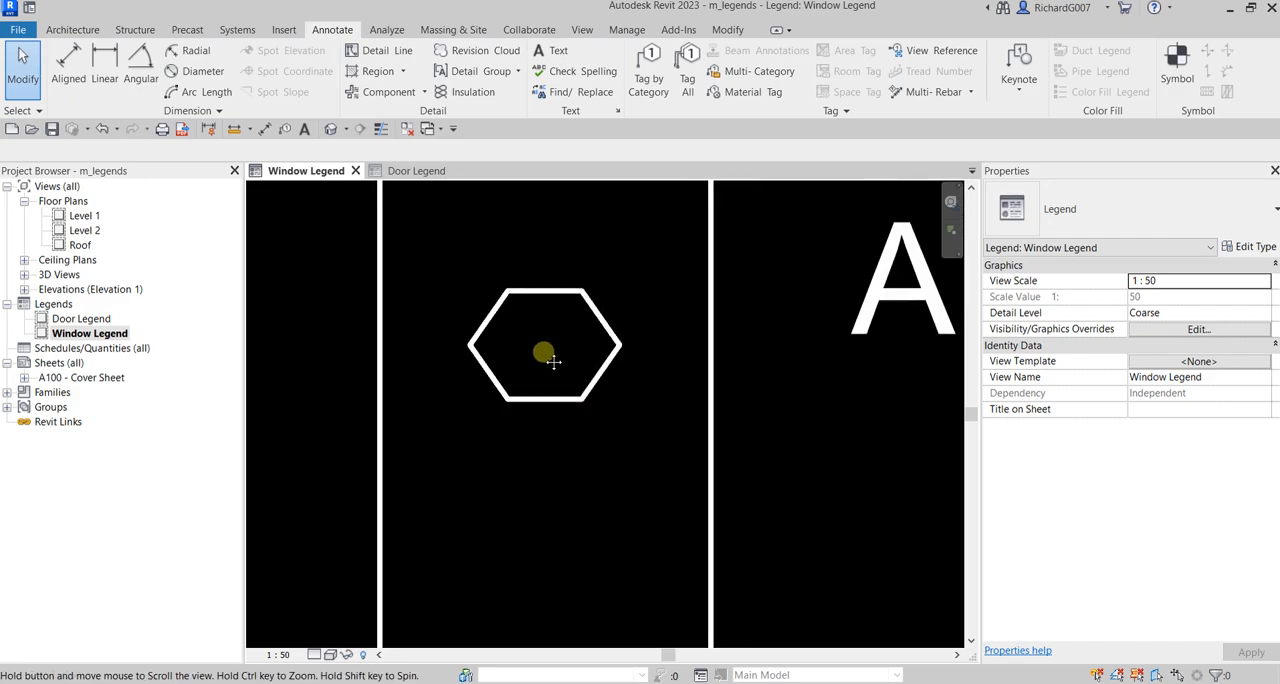
pyautogui.click(305, 130)
pyautogui.click(1100, 205)
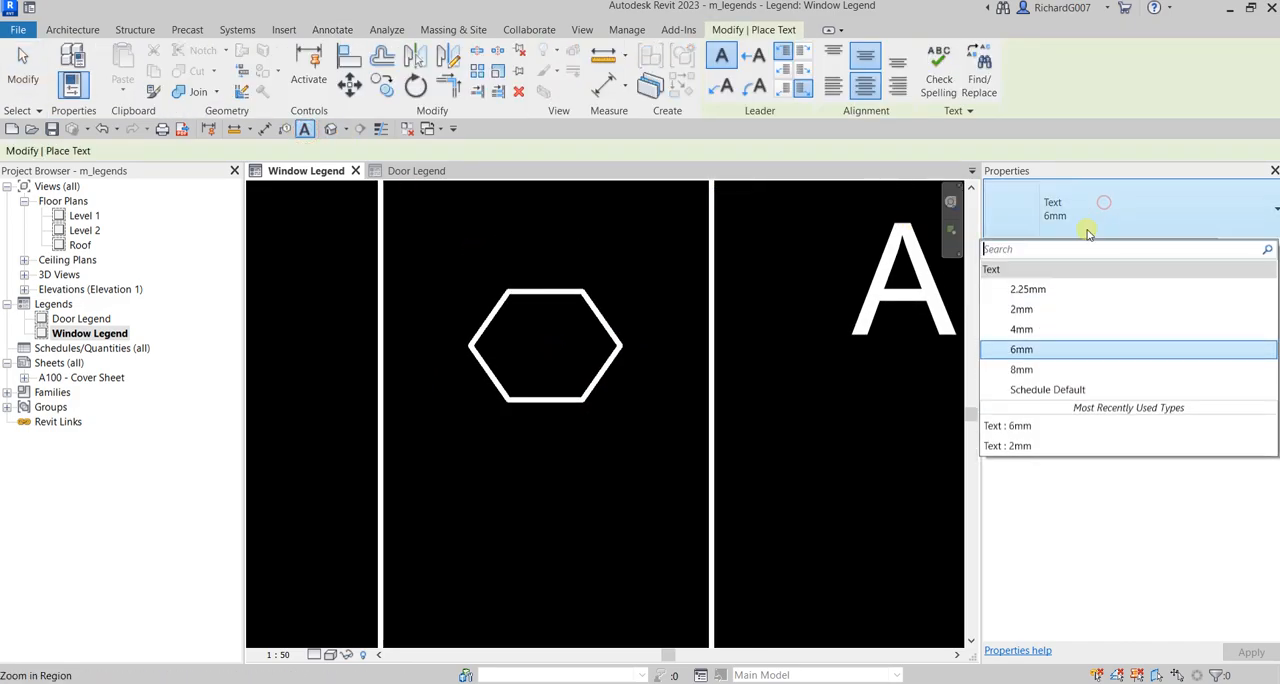
pyautogui.click(1025, 310)
pyautogui.click(535, 342)
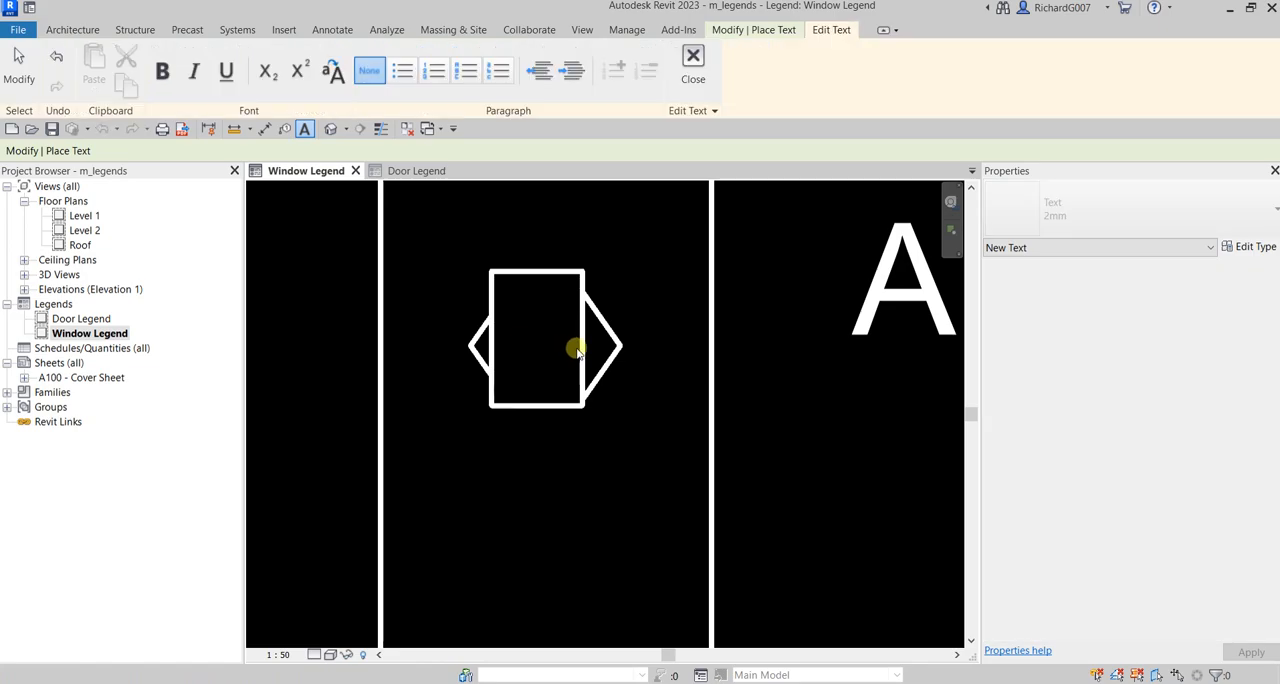
pyautogui.press('capslock')
pyautogui.write('W1')
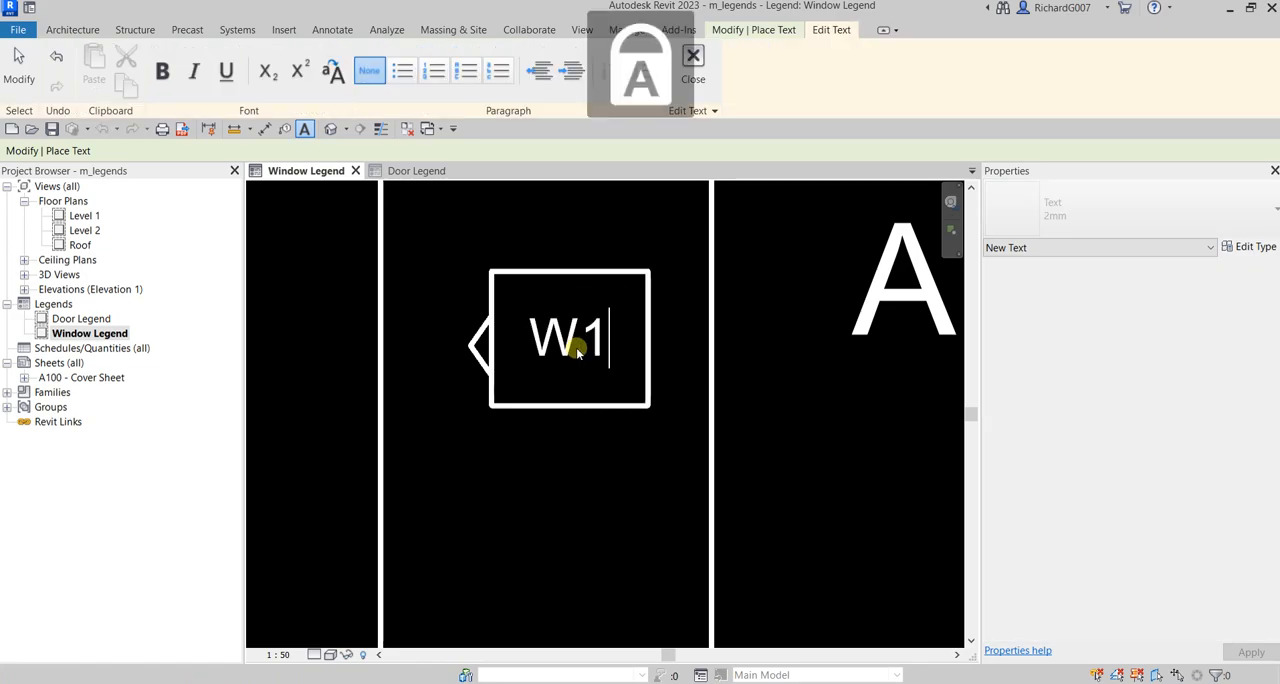
pyautogui.click(686, 268)
# Step: Move the "W1" text so it sits centered inside the hexagon
pyautogui.moveTo(640, 366); pyautogui.dragTo(665, 374, button='middle')
pyautogui.press('Escape')
pyautogui.moveTo(588, 318); pyautogui.dragTo(608, 336)
pyautogui.press('Escape')
pyautogui.scroll(-2, 636, 403)
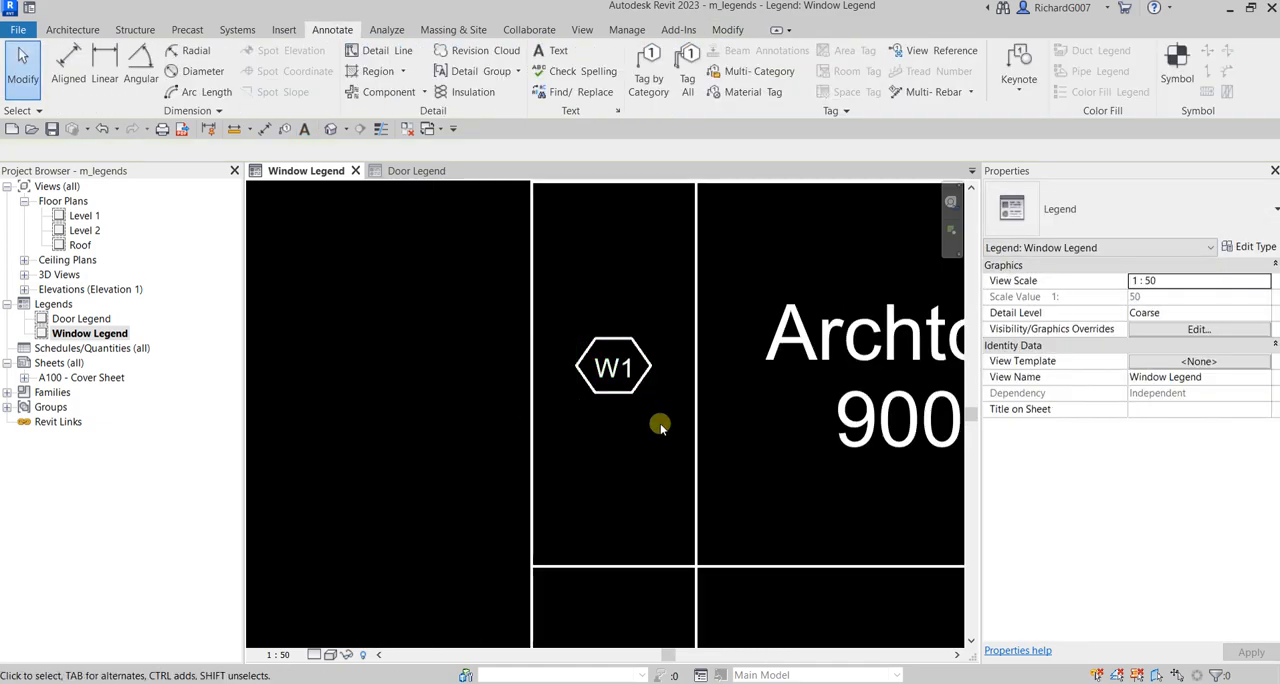
pyautogui.moveTo(658, 423); pyautogui.dragTo(671, 364, button='middle')
pyautogui.scroll(3, 594, 328)
pyautogui.click(643, 320)
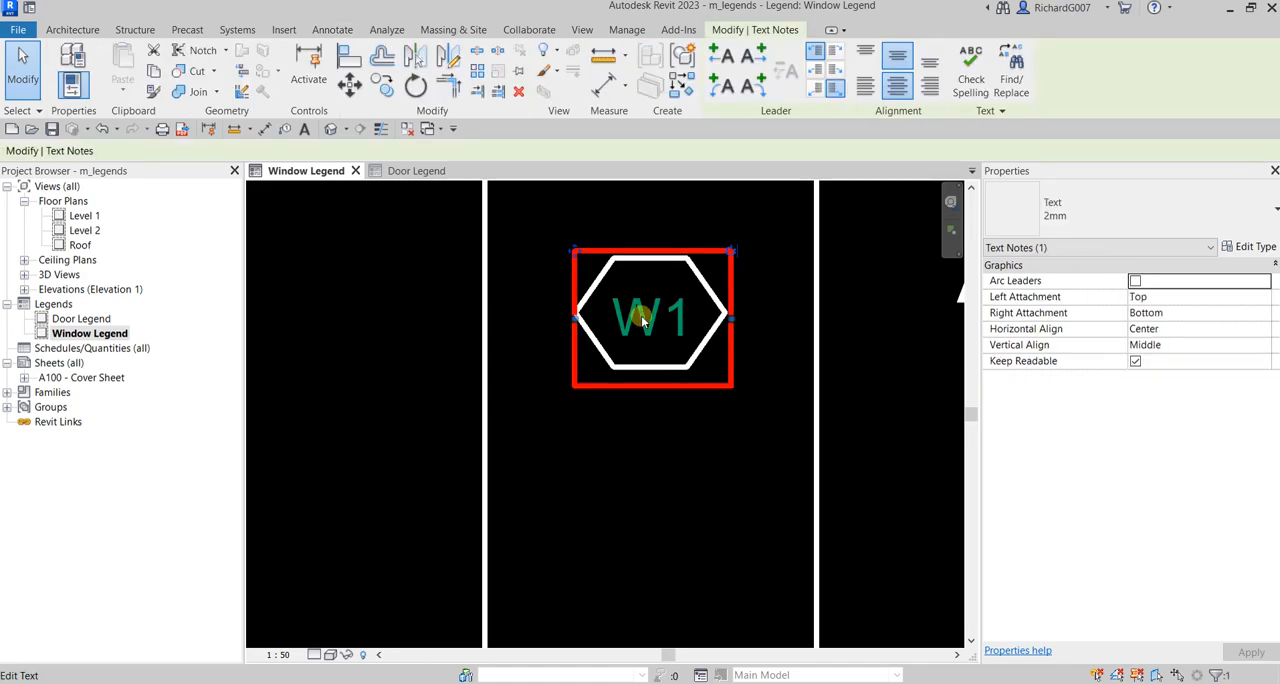
pyautogui.press('Escape')
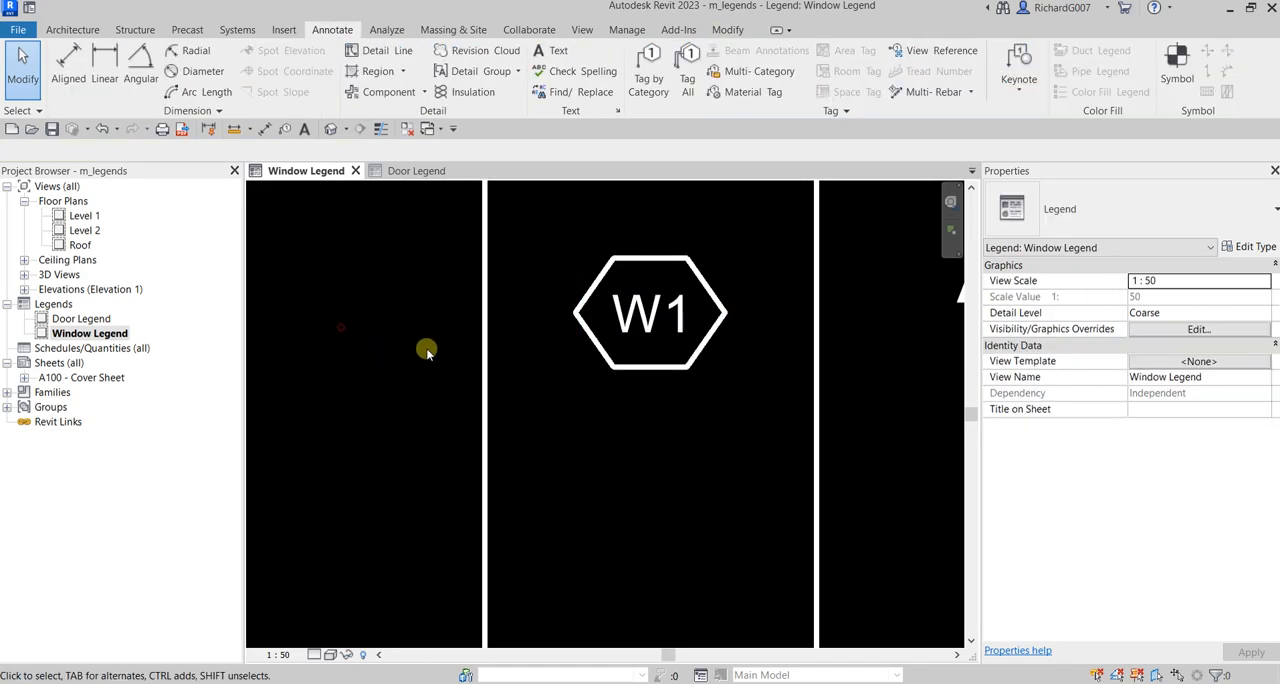
# Step: Copy the W1 hexagon tag with its text into the three rows below, using the table grid as reference
pyautogui.scroll(-3, 423, 349)
pyautogui.moveTo(366, 275); pyautogui.dragTo(620, 400)
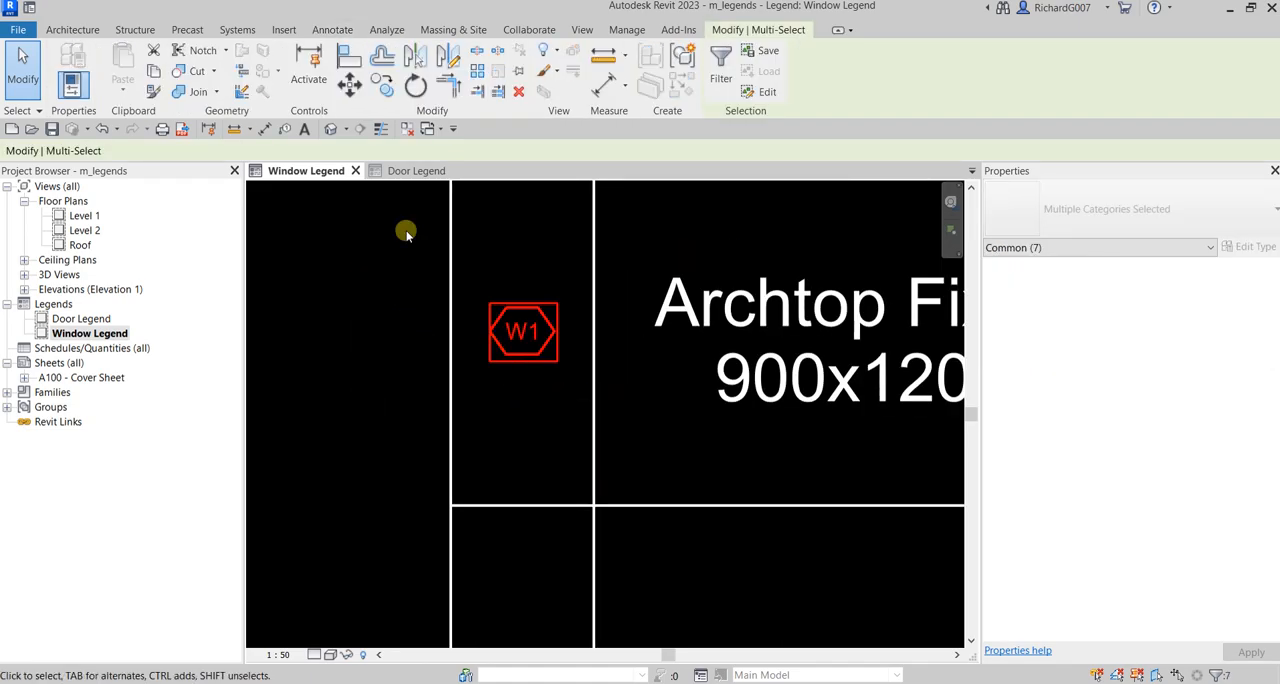
pyautogui.click(383, 88)
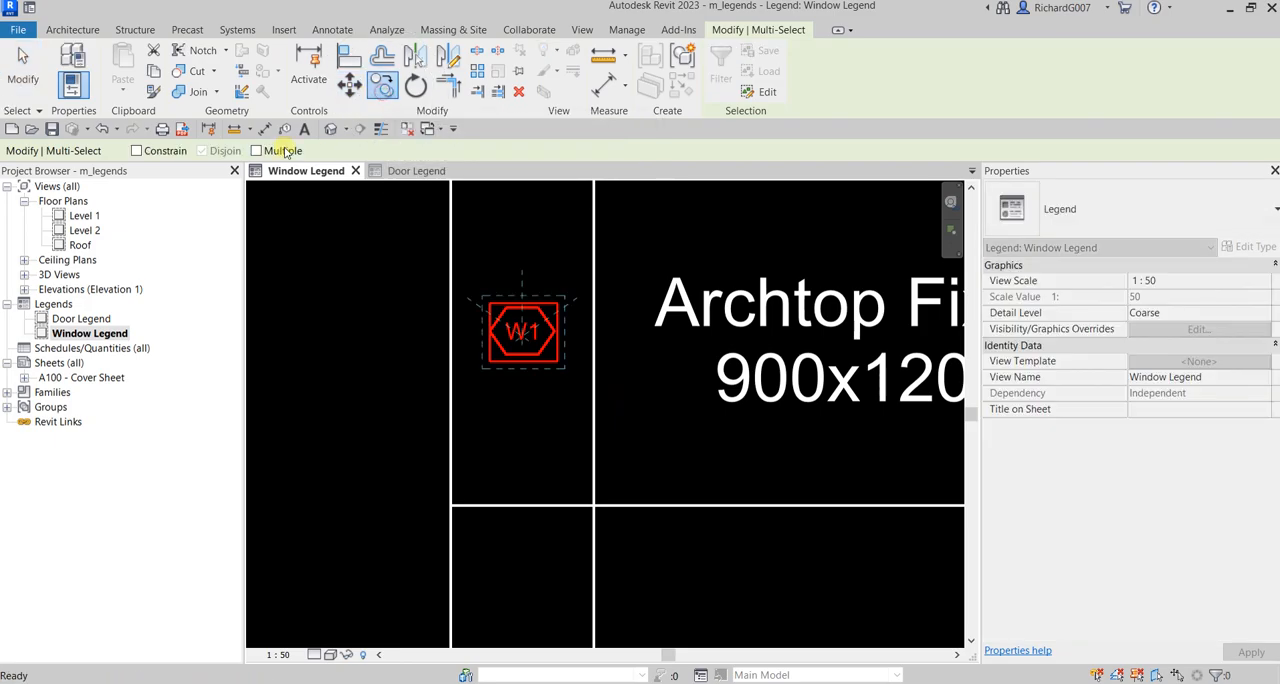
pyautogui.click(257, 151)
pyautogui.scroll(-3, 563, 291)
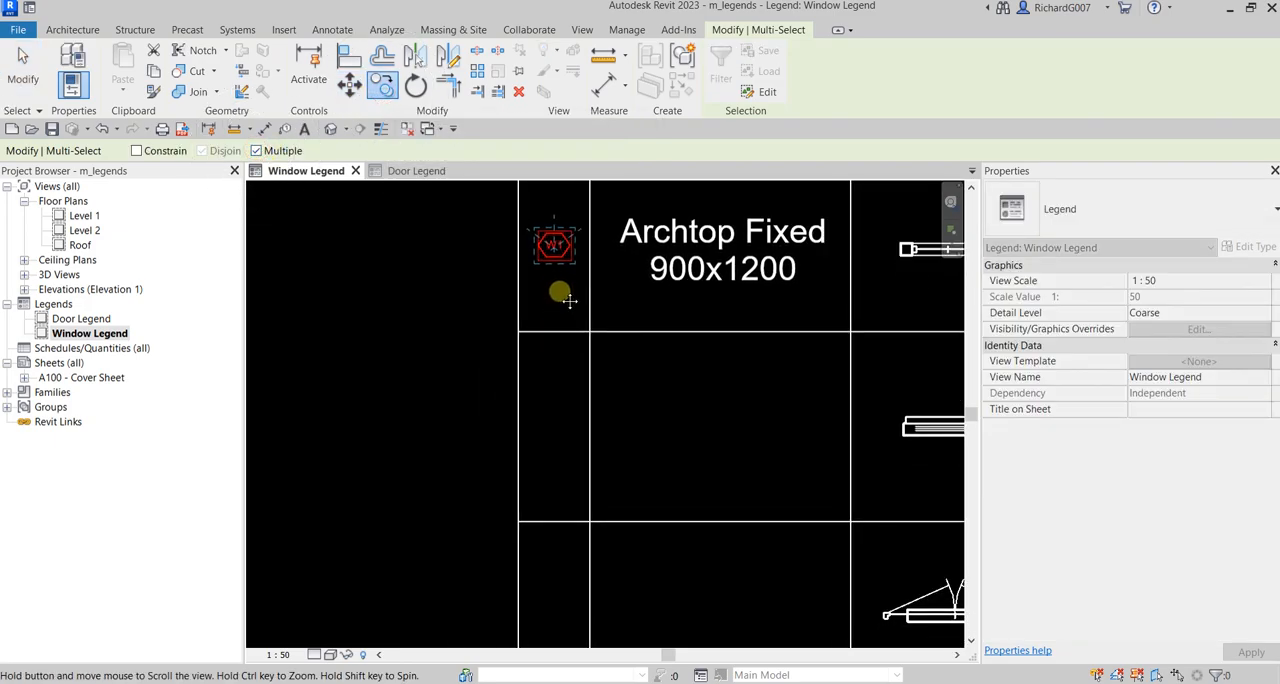
pyautogui.click(517, 332)
pyautogui.moveTo(545, 395); pyautogui.dragTo(567, 332, button='middle')
pyautogui.scroll(-2, 567, 332)
pyautogui.click(552, 403)
pyautogui.moveTo(582, 427); pyautogui.dragTo(627, 341, button='middle')
pyautogui.click(599, 426)
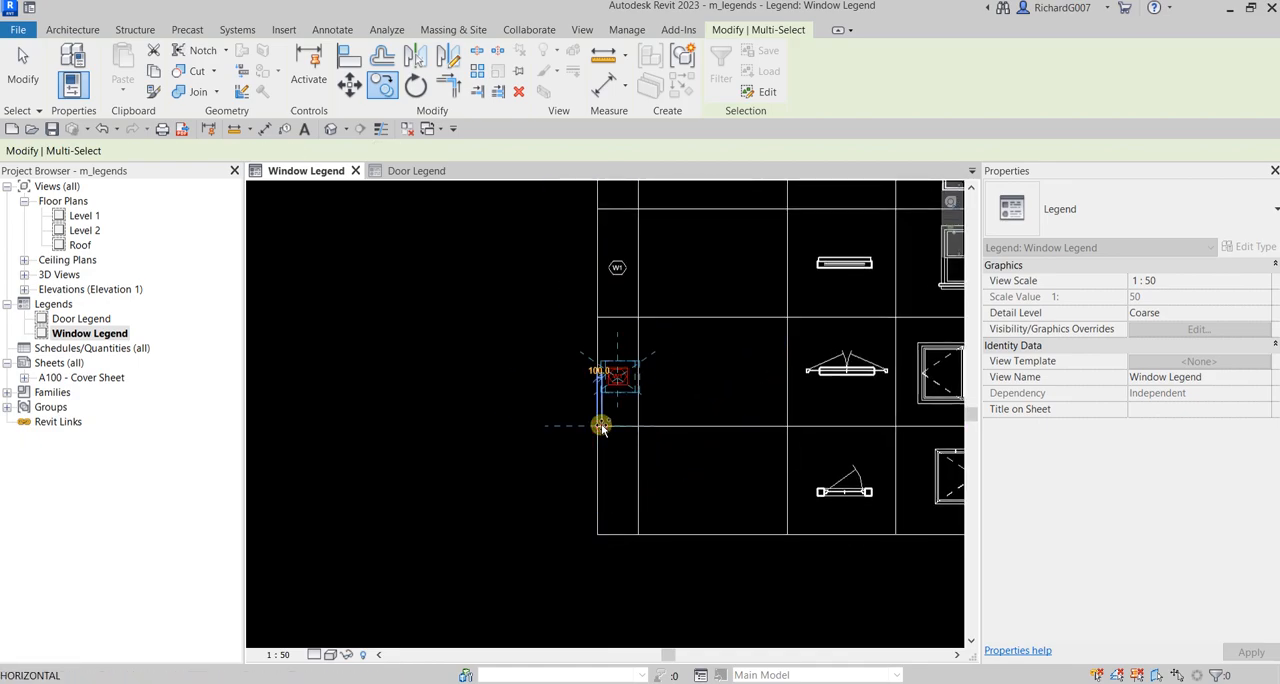
pyautogui.scroll(5, 605, 515)
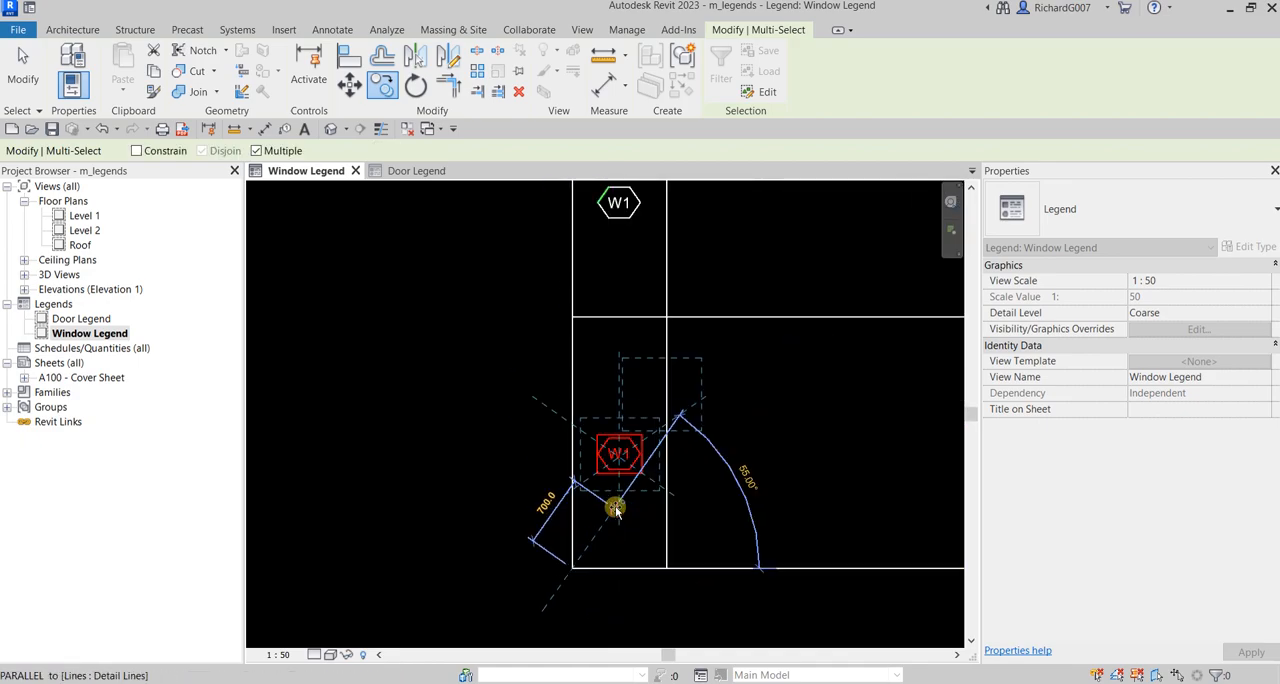
pyautogui.press('Escape')
# Step: Change the tag text in the last window row to "W4"
pyautogui.doubleClick(622, 402)
pyautogui.moveTo(606, 400); pyautogui.dragTo(646, 402)
pyautogui.write('4')
pyautogui.click(728, 411)
# Step: Change the tag text in the third window row, beside the double casement window, to "W3"
pyautogui.scroll(-6, 706, 398)
pyautogui.moveTo(687, 265); pyautogui.dragTo(628, 579, button='middle')
pyautogui.scroll(1, 628, 579)
pyautogui.click(639, 314)
pyautogui.scroll(-4, 639, 297)
pyautogui.scroll(4, 610, 405)
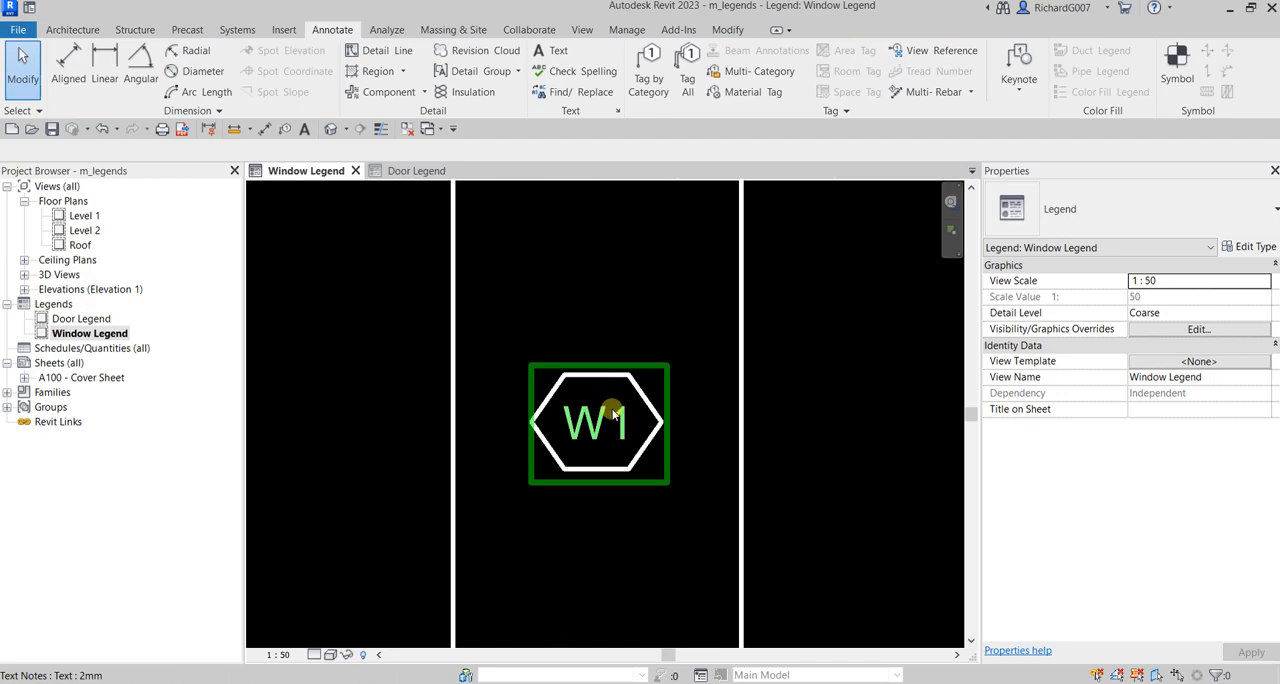
pyautogui.doubleClick(620, 418)
pyautogui.moveTo(607, 415); pyautogui.dragTo(632, 425)
pyautogui.write('3')
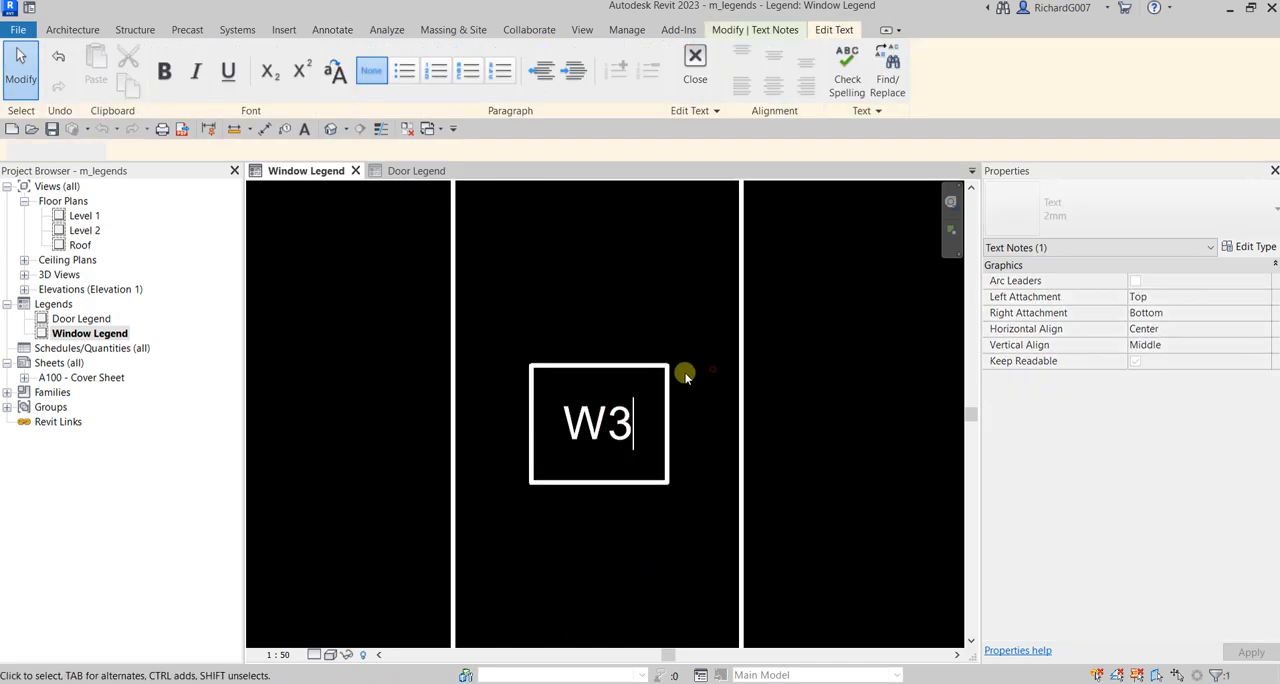
pyautogui.click(685, 374)
# Step: Change the tag text in the second window row, beside the double hung window, to "W2"
pyautogui.scroll(-4, 657, 423)
pyautogui.scroll(2, 640, 398)
pyautogui.moveTo(621, 279); pyautogui.dragTo(610, 461, button='middle')
pyautogui.scroll(4, 598, 384)
pyautogui.doubleClick(589, 376)
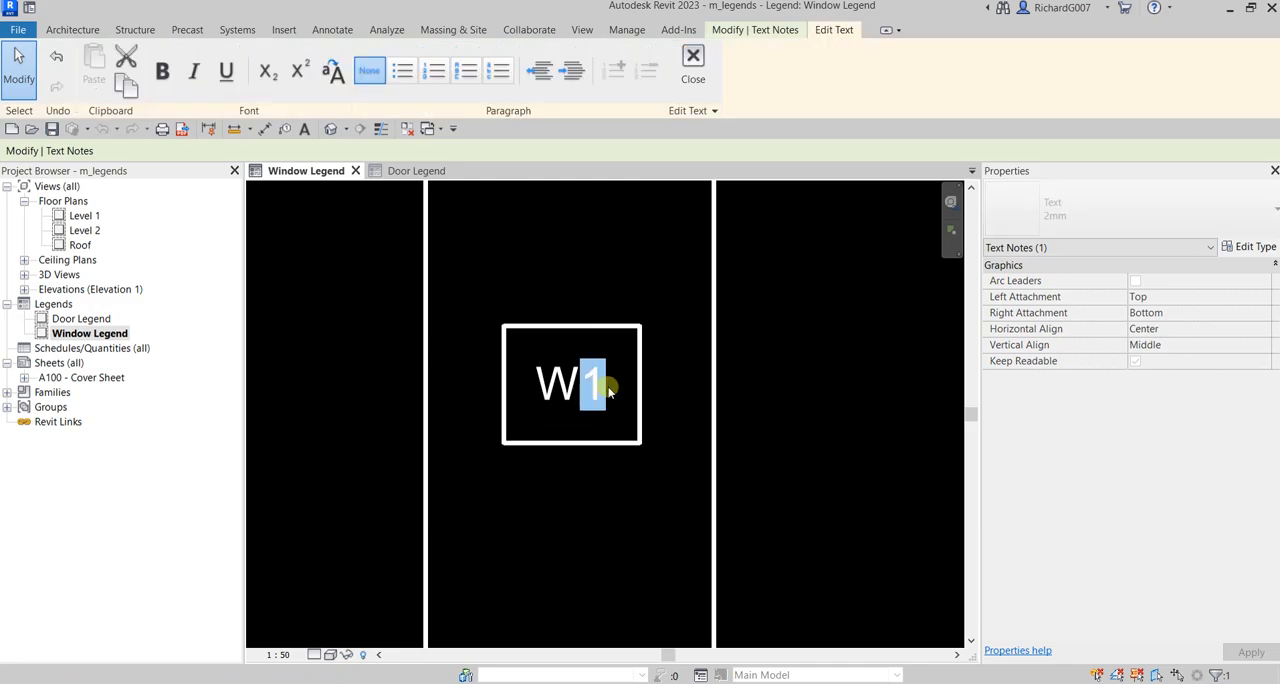
pyautogui.write('2')
pyautogui.click(651, 400)
pyautogui.scroll(-5, 560, 415)
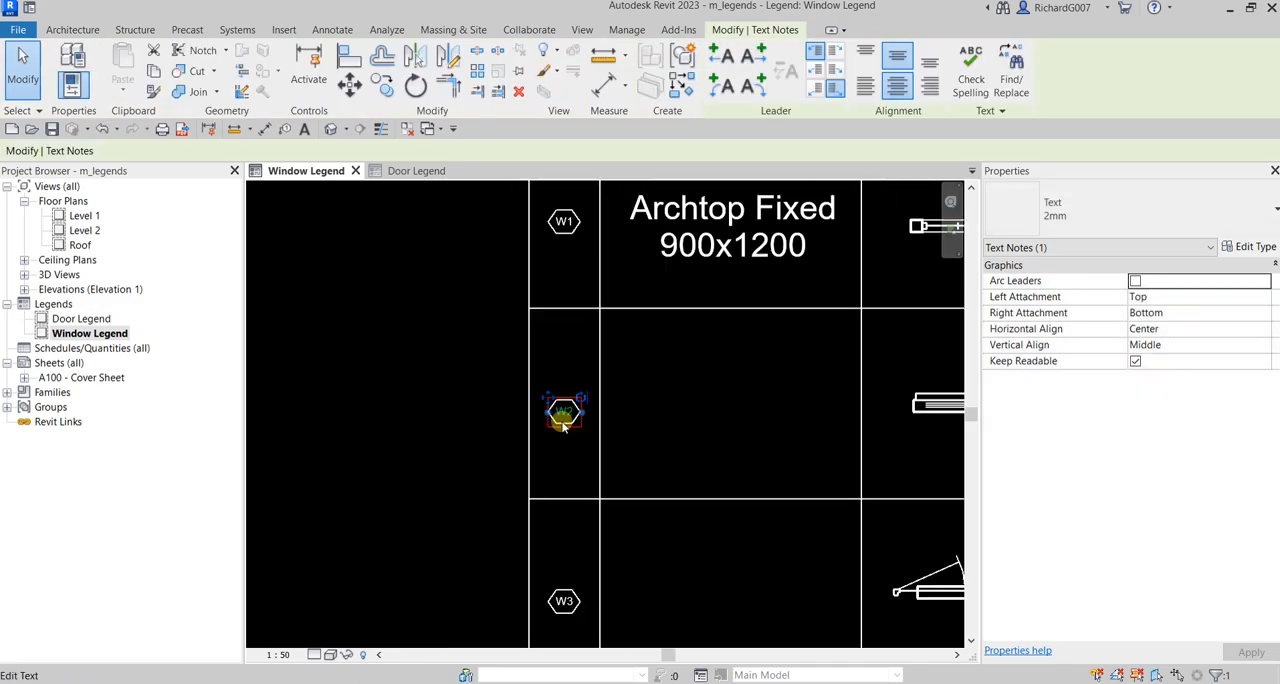
pyautogui.click(411, 421)
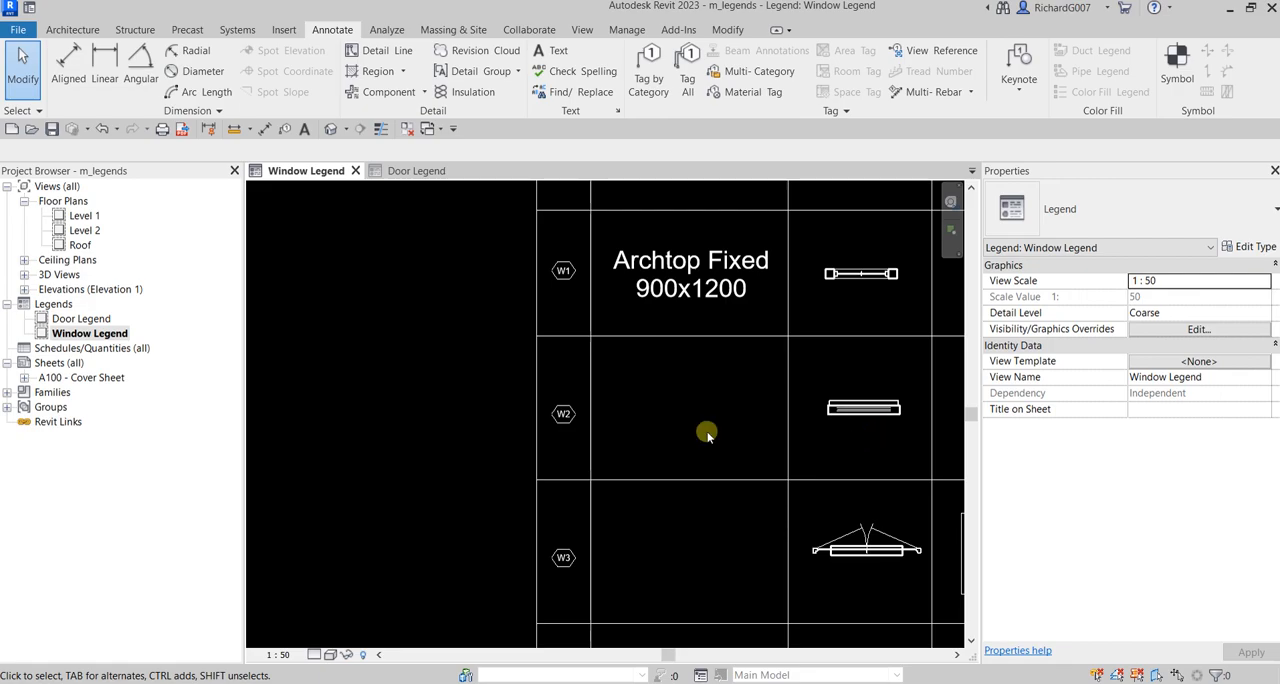
# Step: Copy the "Archtop Fixed 900x1200" description from the W1 row into the W2 row, from grid corner to grid corner
pyautogui.scroll(-2, 715, 400)
pyautogui.click(714, 377)
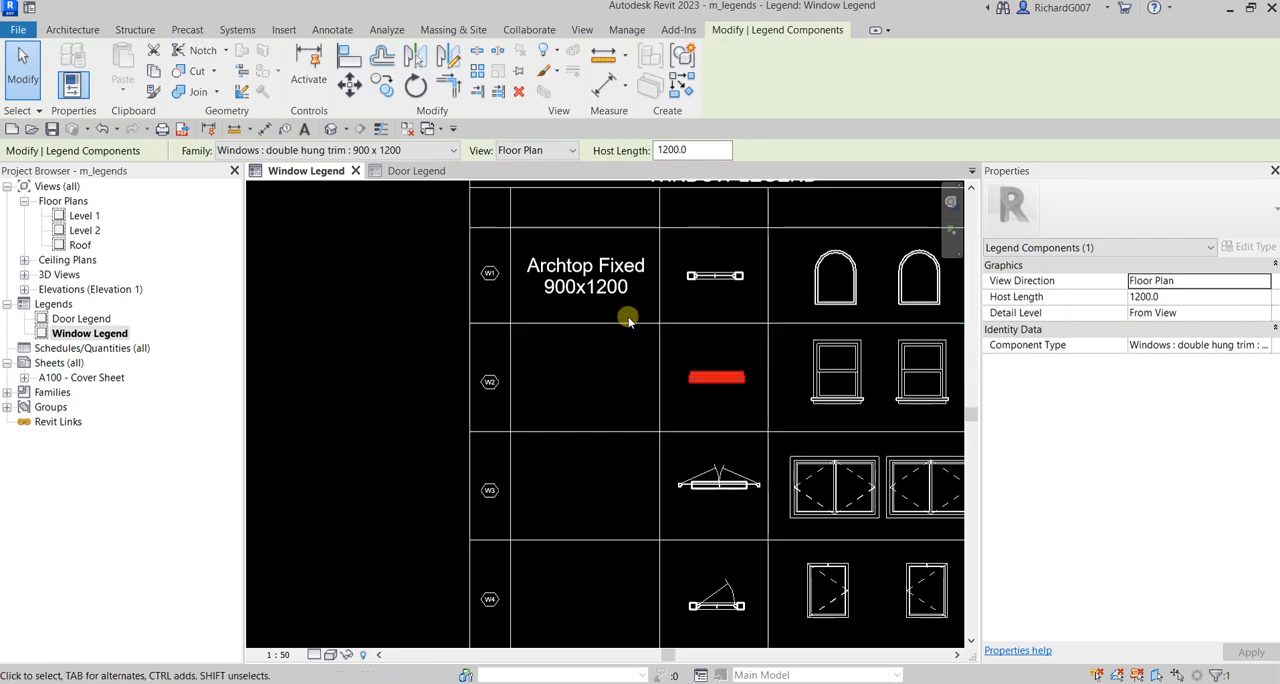
pyautogui.click(588, 272)
pyautogui.press('c')
pyautogui.press('o')
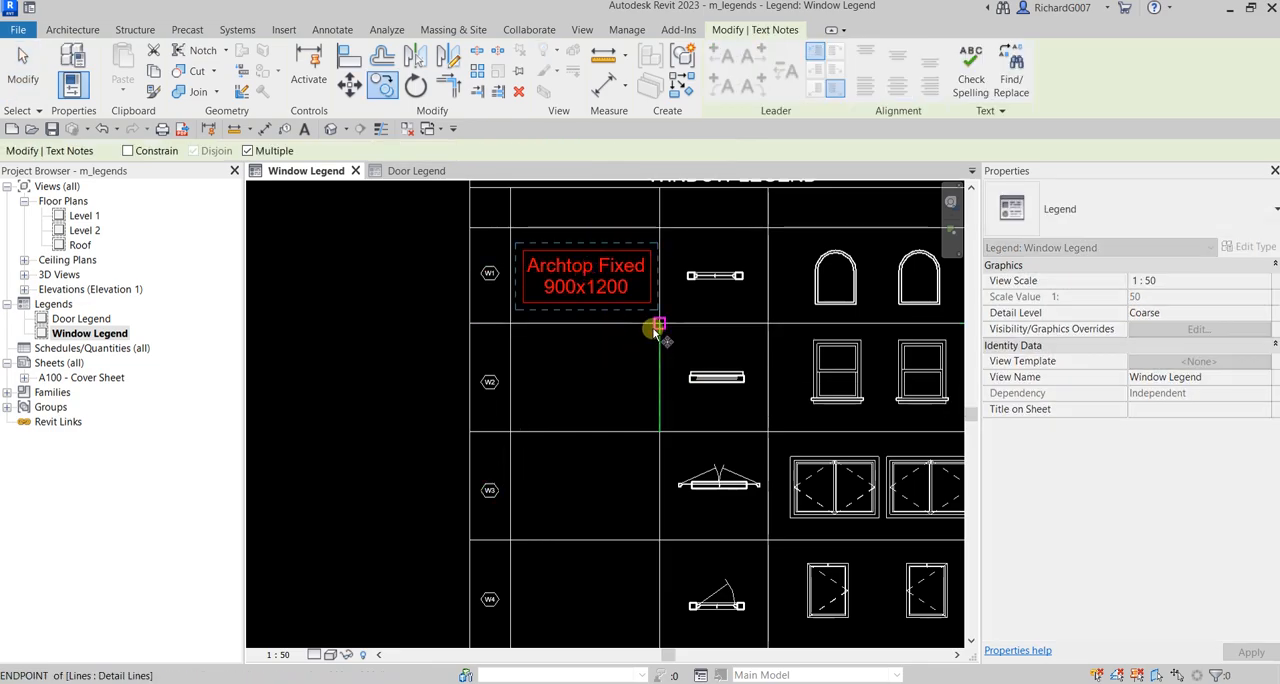
pyautogui.click(660, 322)
pyautogui.click(660, 431)
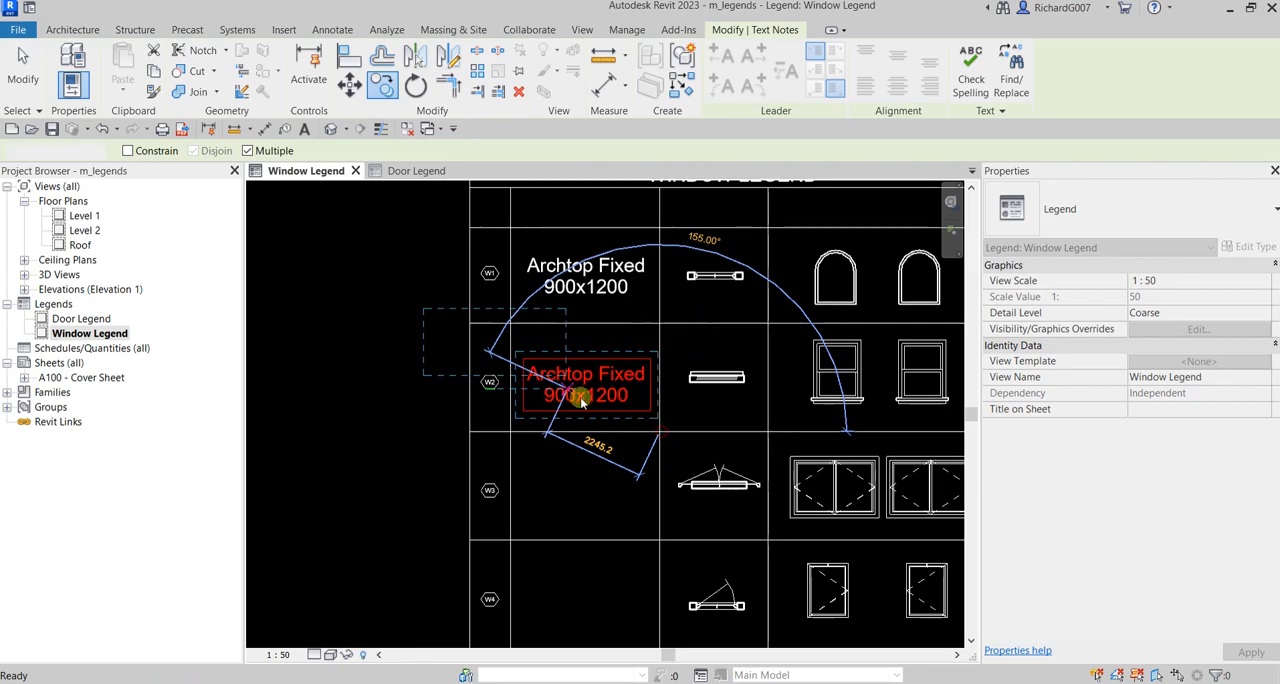
pyautogui.press('Escape')
pyautogui.scroll(3, 583, 391)
pyautogui.press('Escape')
# Step: Replace the first line of the W2 description with "Double Hung Trim"
pyautogui.doubleClick(585, 360)
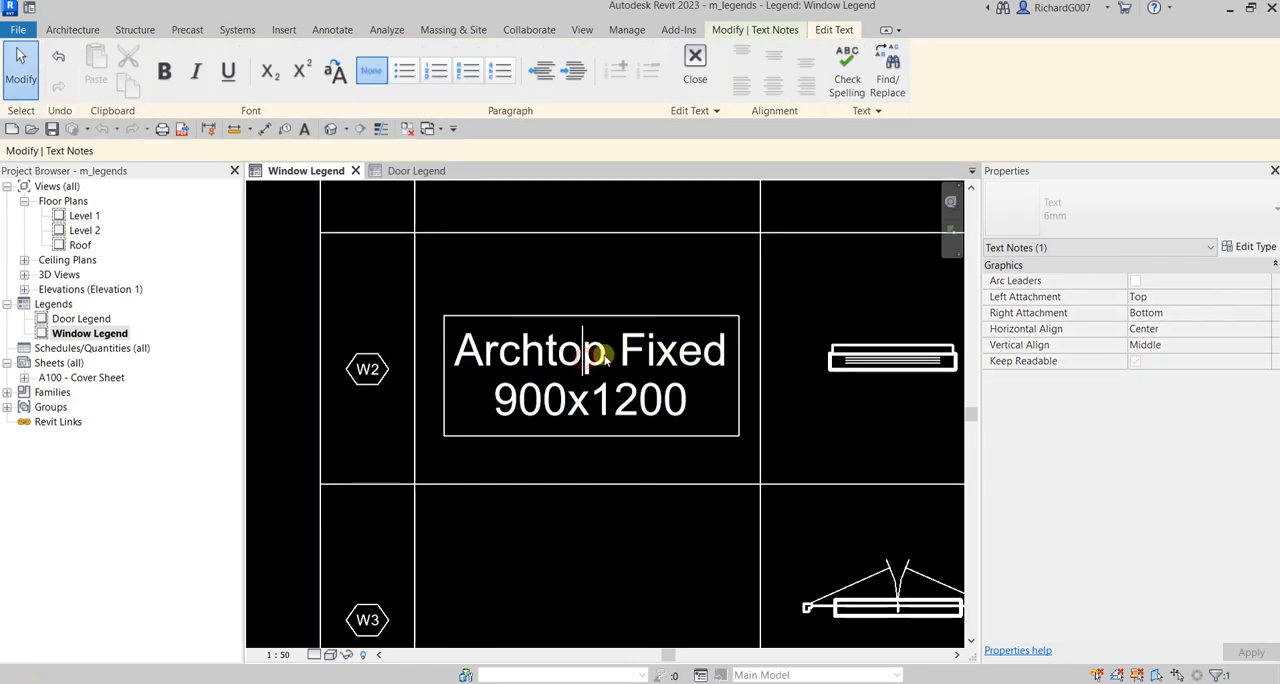
pyautogui.moveTo(455, 360); pyautogui.dragTo(748, 369)
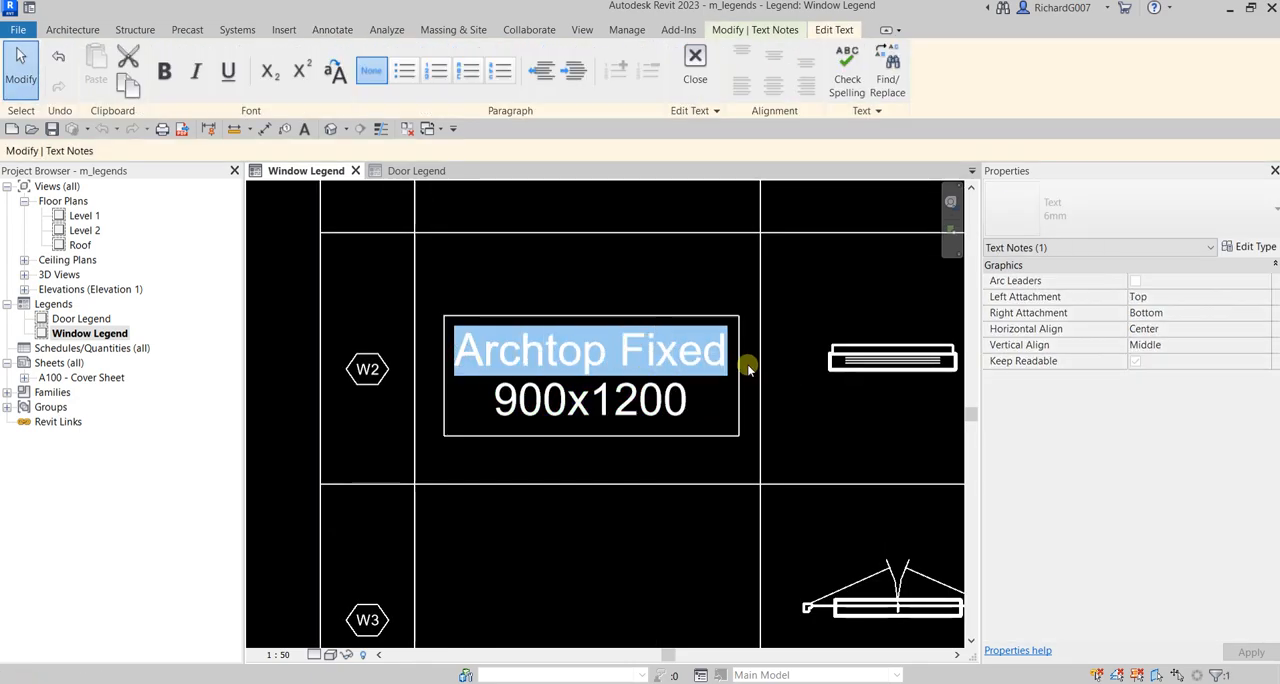
pyautogui.press('Delete')
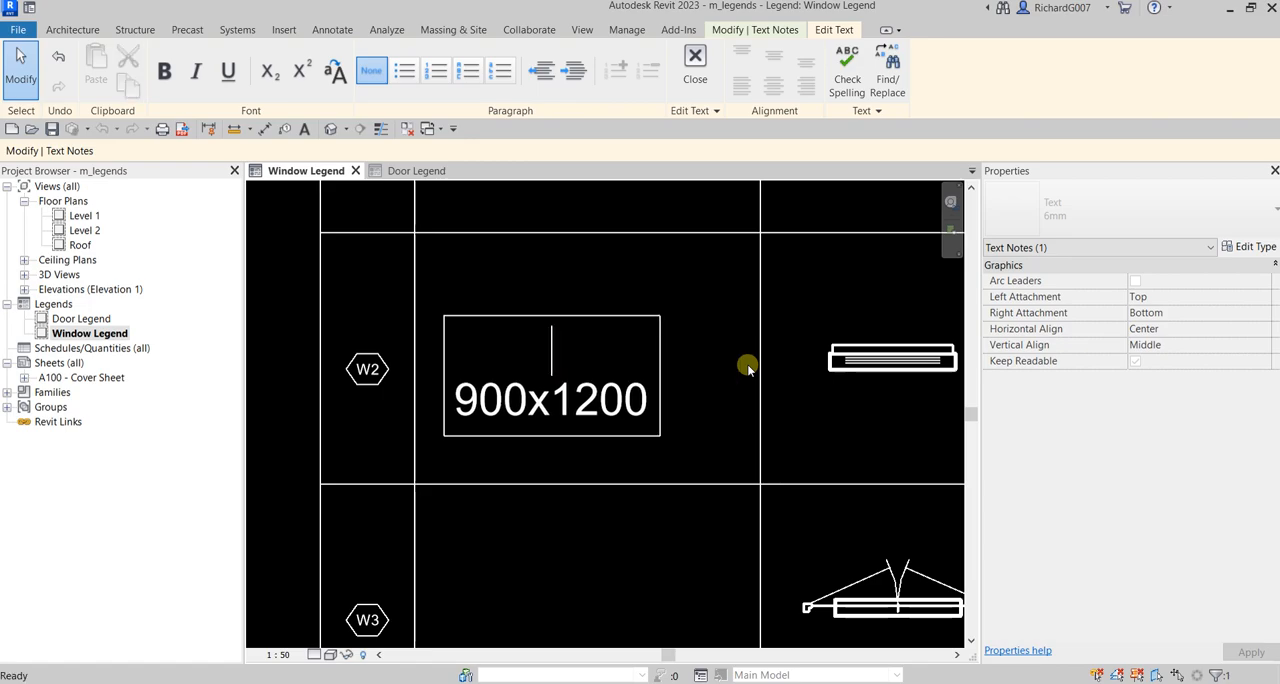
pyautogui.write('dOUBLE')
pyautogui.press('BackSpace')
pyautogui.press('BackSpace')
pyautogui.press('BackSpace')
pyautogui.press('BackSpace')
pyautogui.press('BackSpace')
pyautogui.press('BackSpace')
pyautogui.press('capslock')
pyautogui.write('Doub')
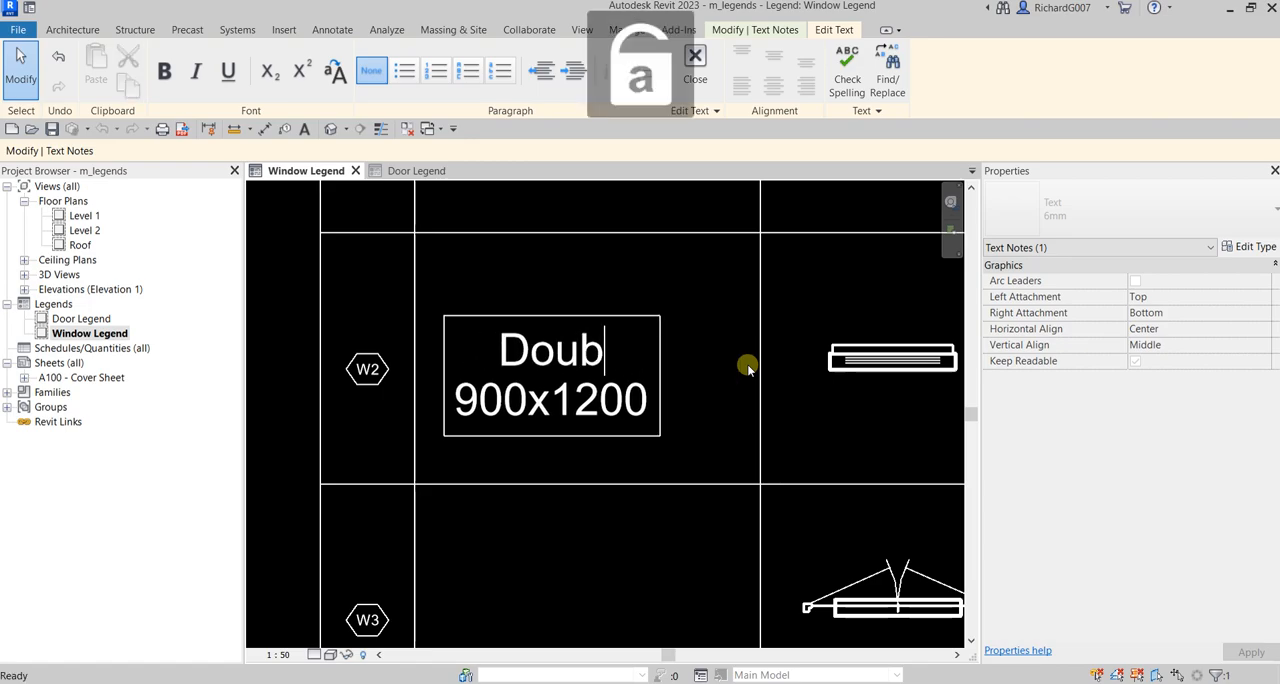
pyautogui.write('le Hung Trim')
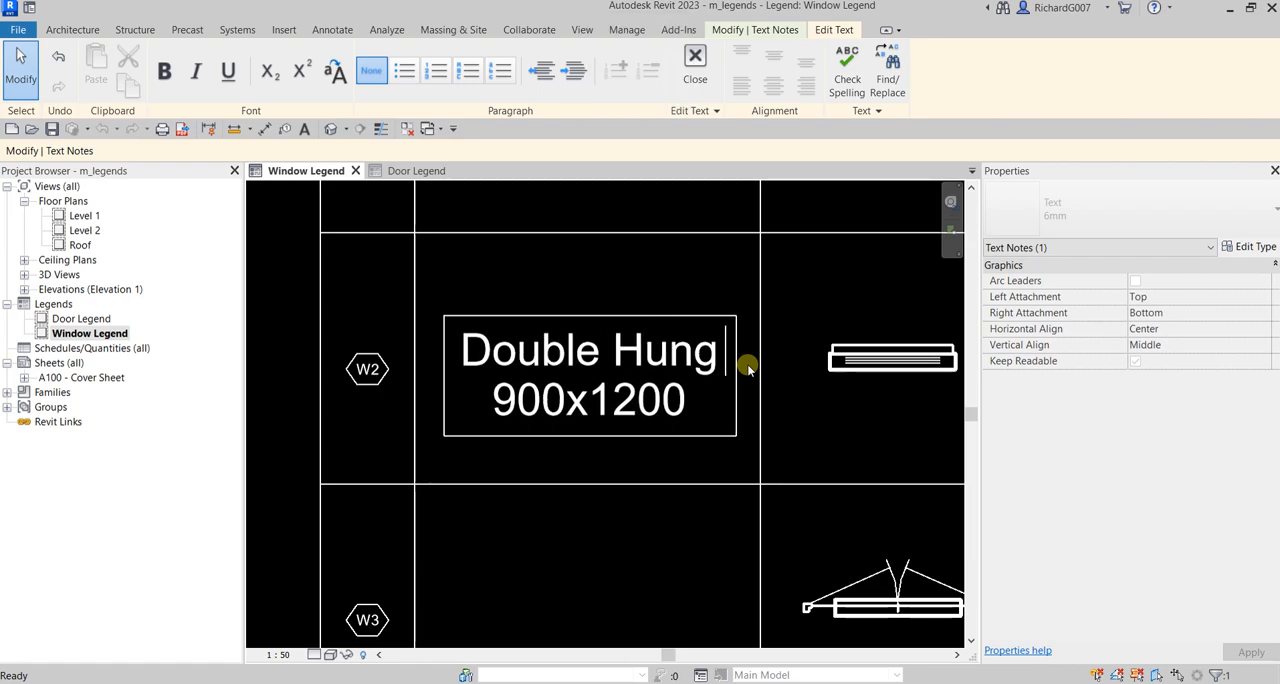
pyautogui.click(640, 255)
pyautogui.press('Escape')
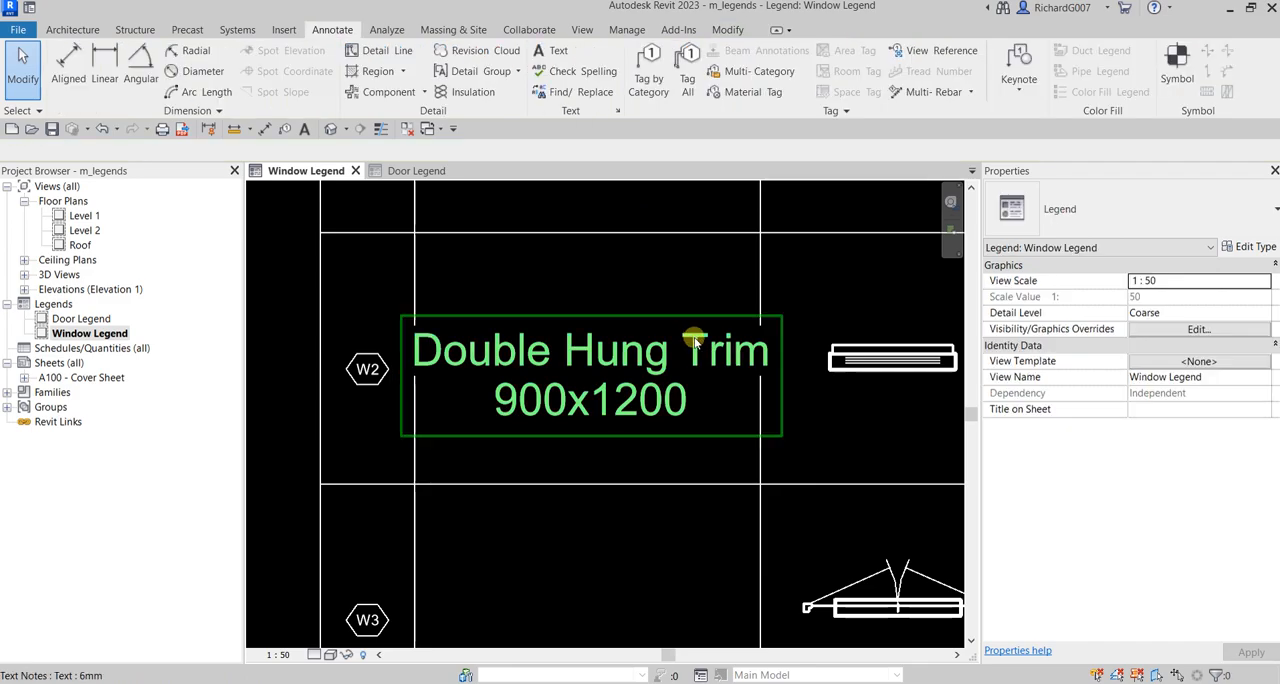
# Step: Narrow the W2 description's text box to fit its column, and check the window component's type and size
pyautogui.click(777, 379)
pyautogui.moveTo(780, 376); pyautogui.dragTo(762, 371)
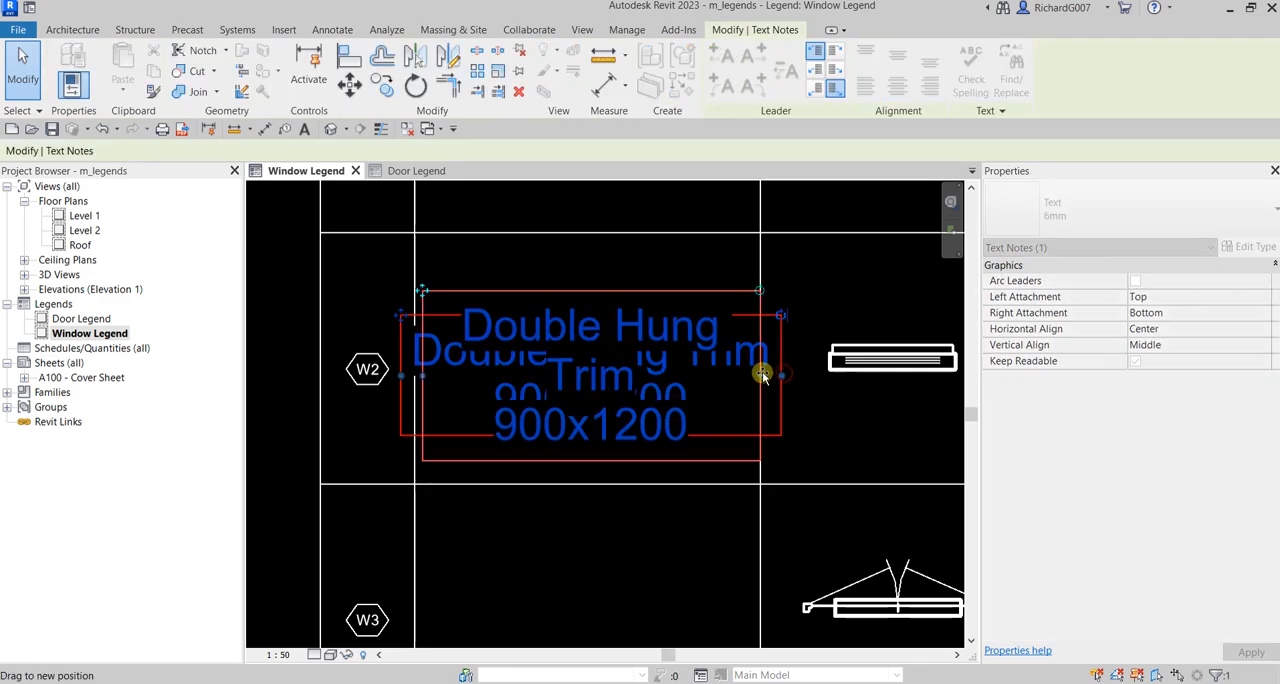
pyautogui.click(834, 420)
pyautogui.scroll(2, 794, 423)
pyautogui.click(764, 357)
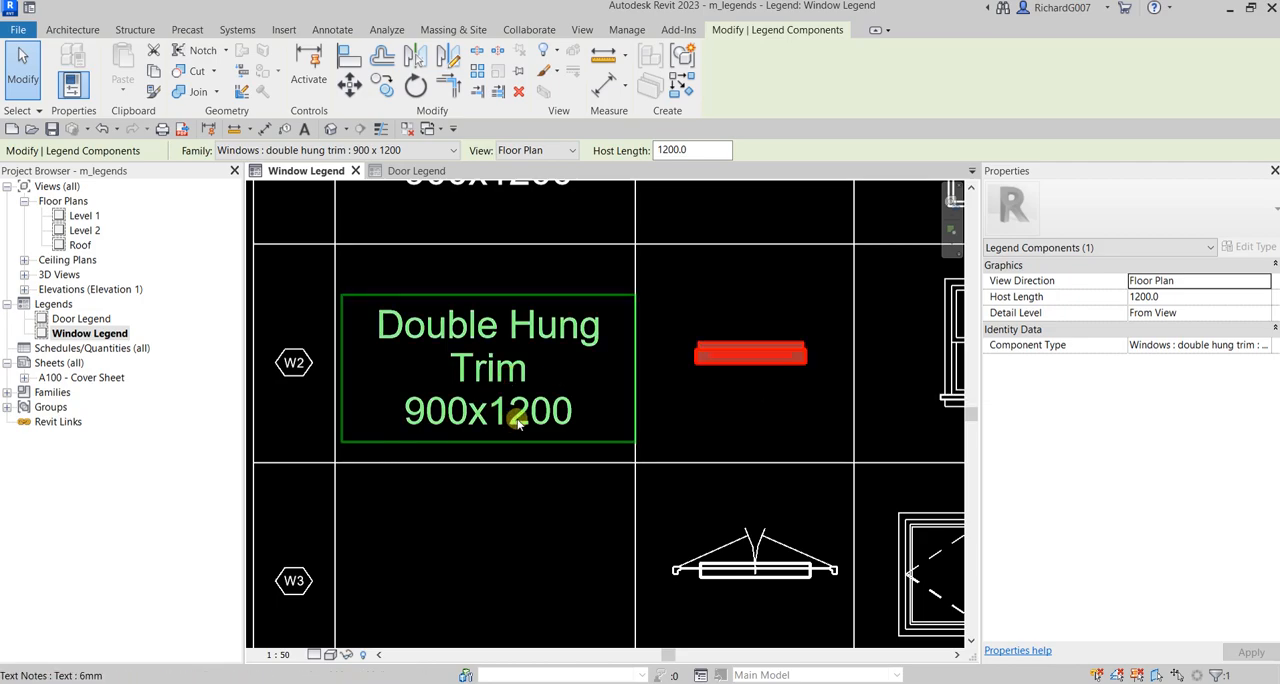
# Step: Nudge the W2 description slightly upward to center it vertically in its cell
pyautogui.scroll(-2, 518, 424)
pyautogui.click(572, 347)
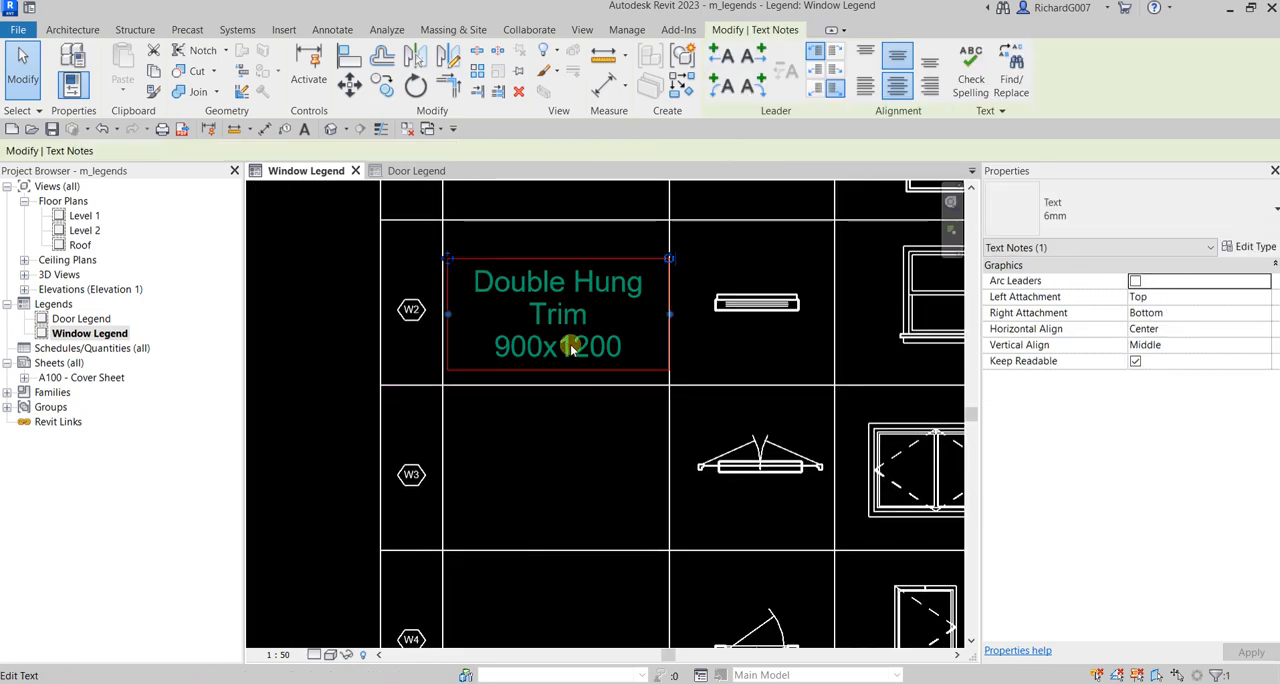
pyautogui.press('Up')
pyautogui.press('Up')
pyautogui.press('Up')
pyautogui.press('Down')
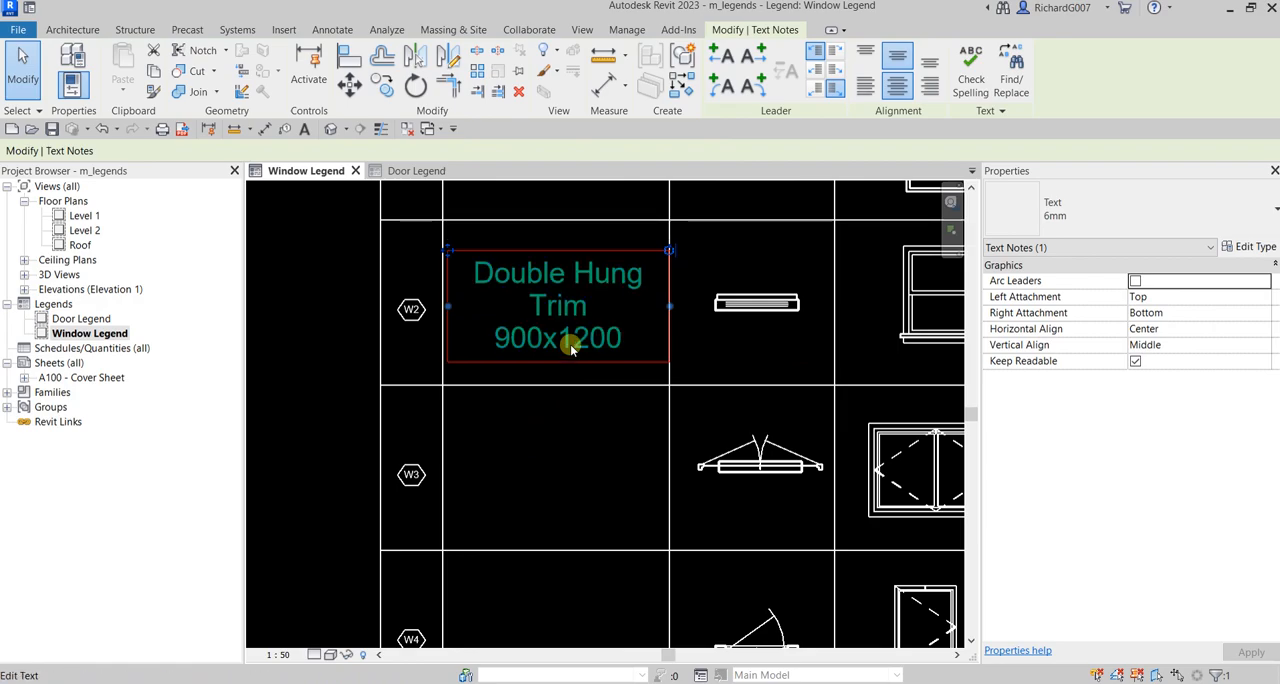
# Step: Check the W3 component's type, and copy the "Double Hung Trim 900x1200" description from the W2 row into the W3 row
pyautogui.scroll(-2, 557, 418)
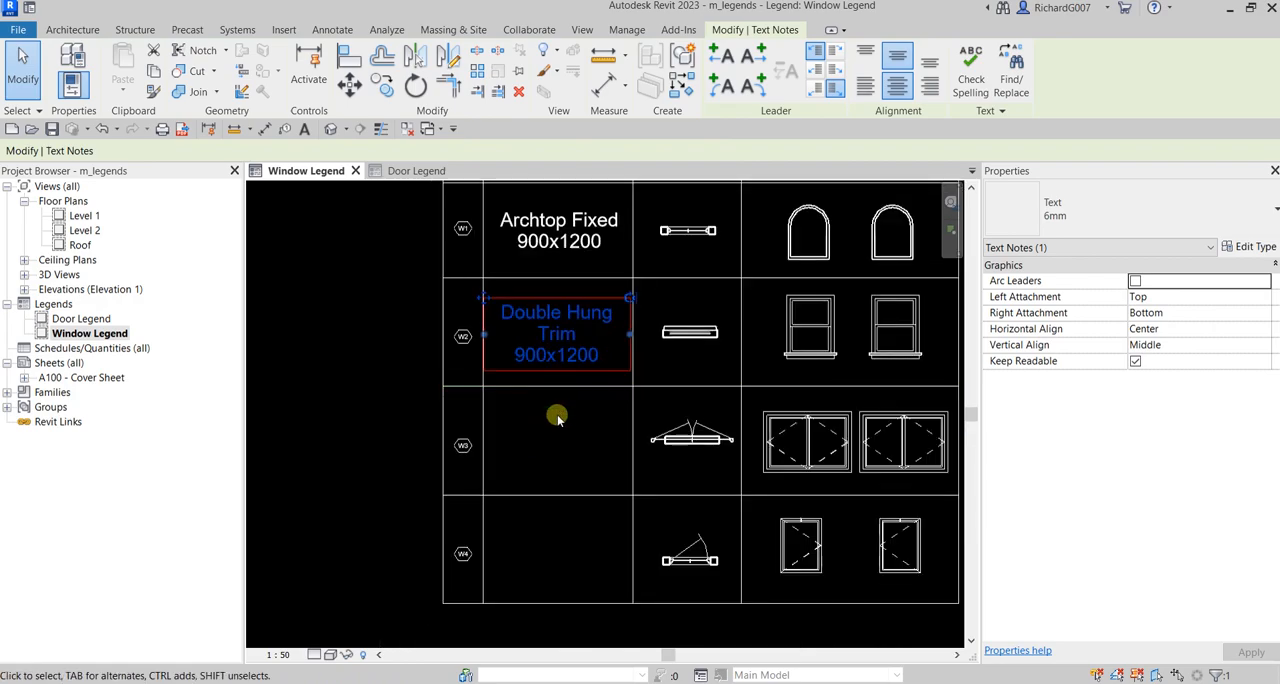
pyautogui.click(672, 433)
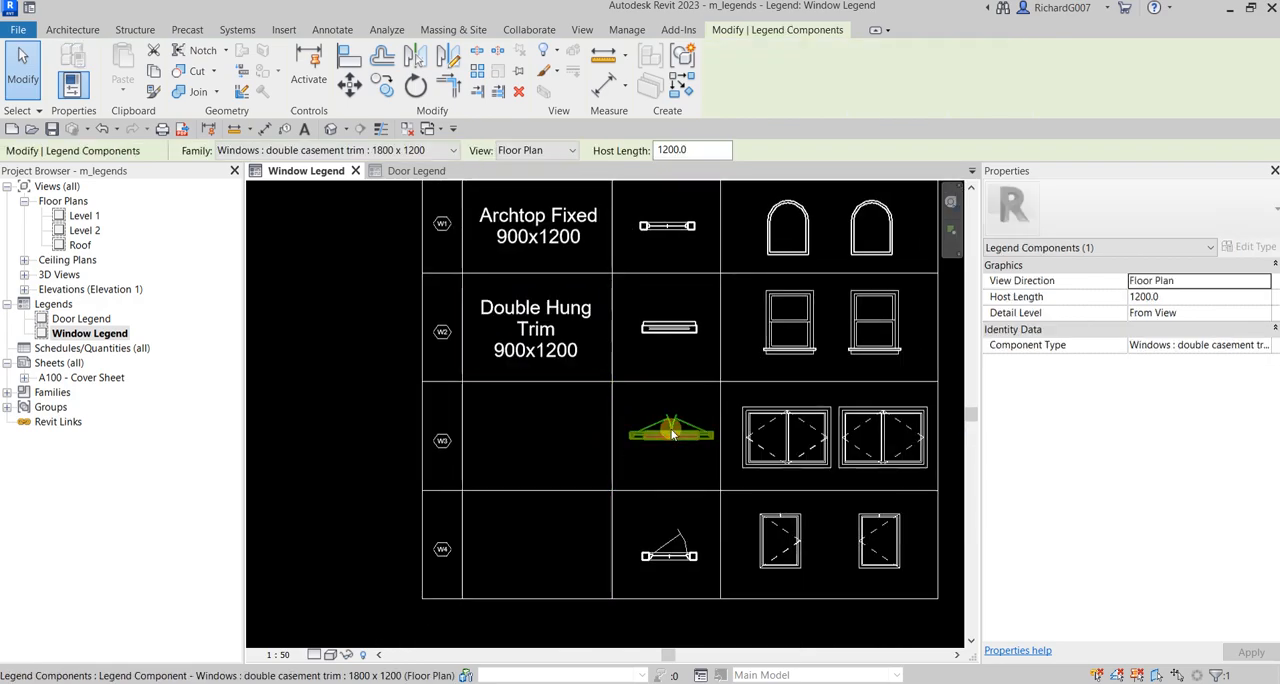
pyautogui.scroll(2, 537, 350)
pyautogui.click(537, 330)
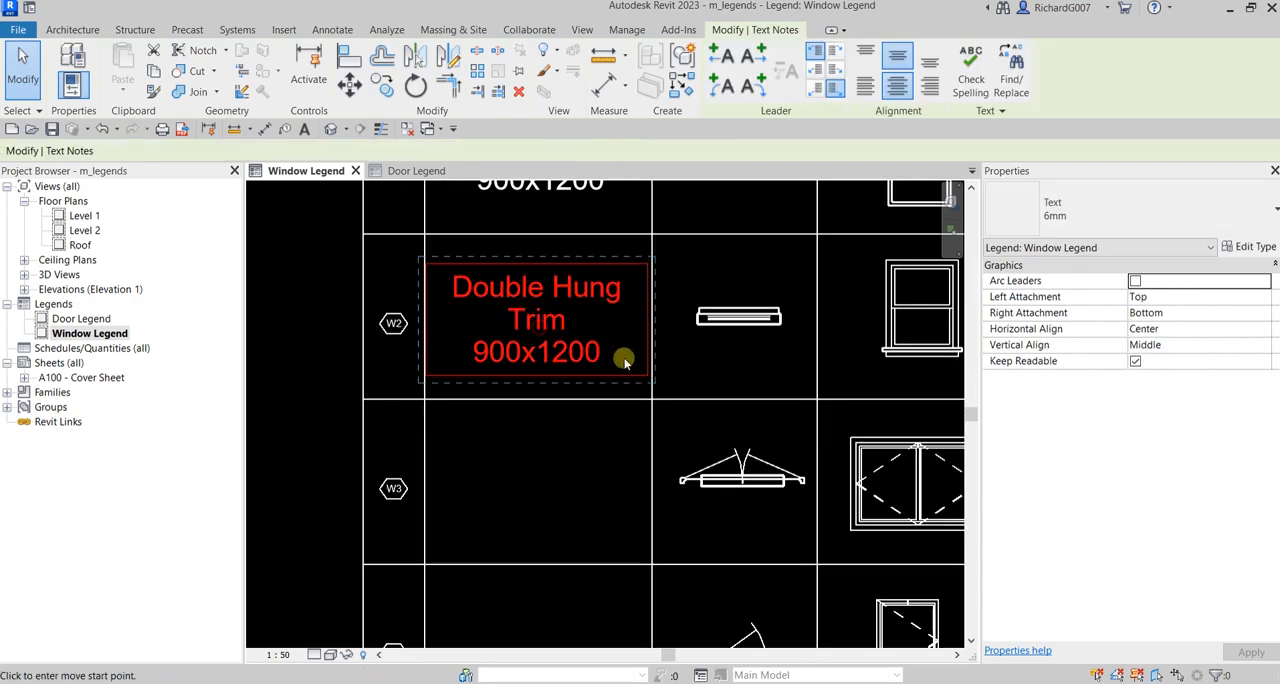
pyautogui.press('c')
pyautogui.press('o')
pyautogui.click(650, 398)
pyautogui.click(652, 565)
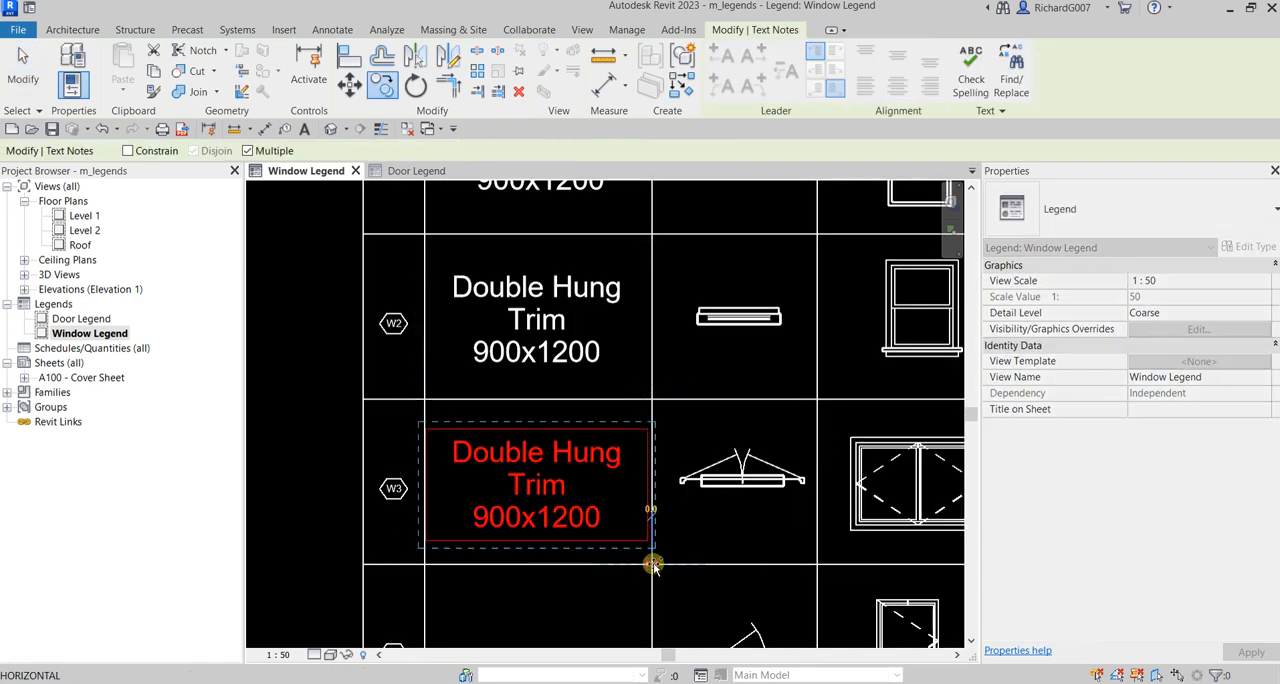
# Step: Replace "Hung" with "Casement" in the W3 description so it reads "Double Casement Trim"
pyautogui.doubleClick(552, 478)
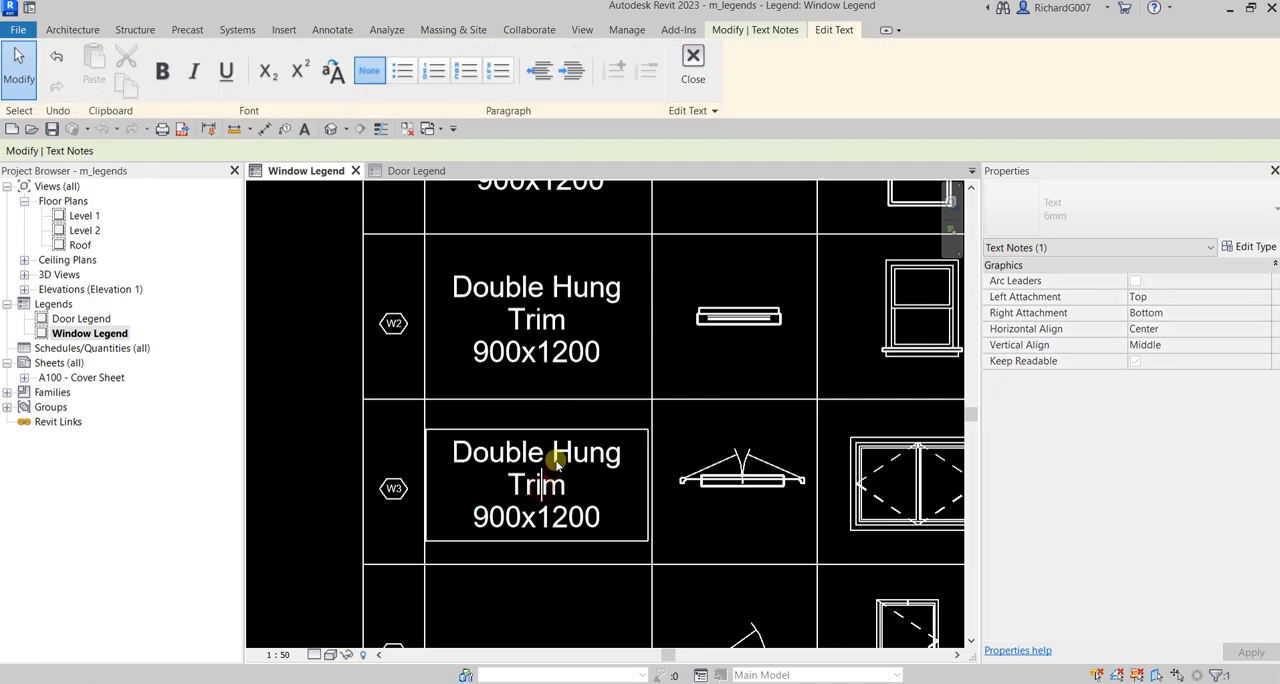
pyautogui.moveTo(553, 452); pyautogui.dragTo(621, 455)
pyautogui.write('Caseme')
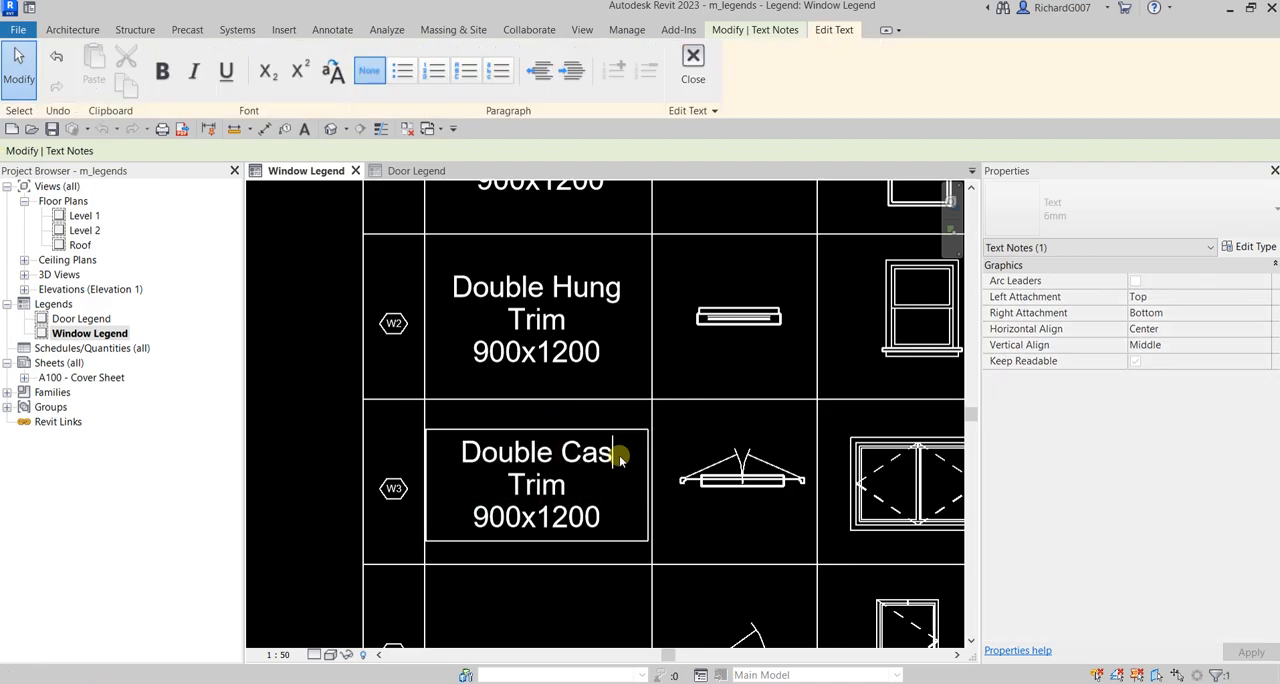
pyautogui.write('nt')
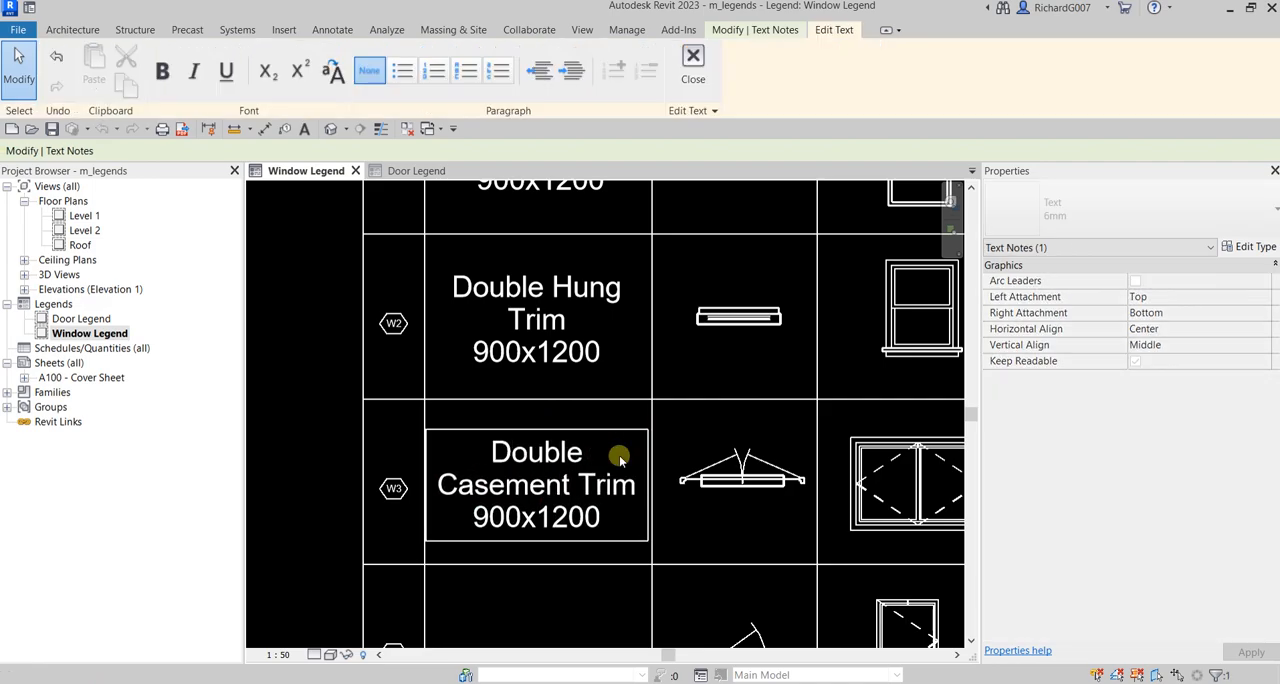
pyautogui.click(600, 355)
# Step: Check the W3 component's size, and change the size line of its description to "1800x1200"
pyautogui.click(690, 462)
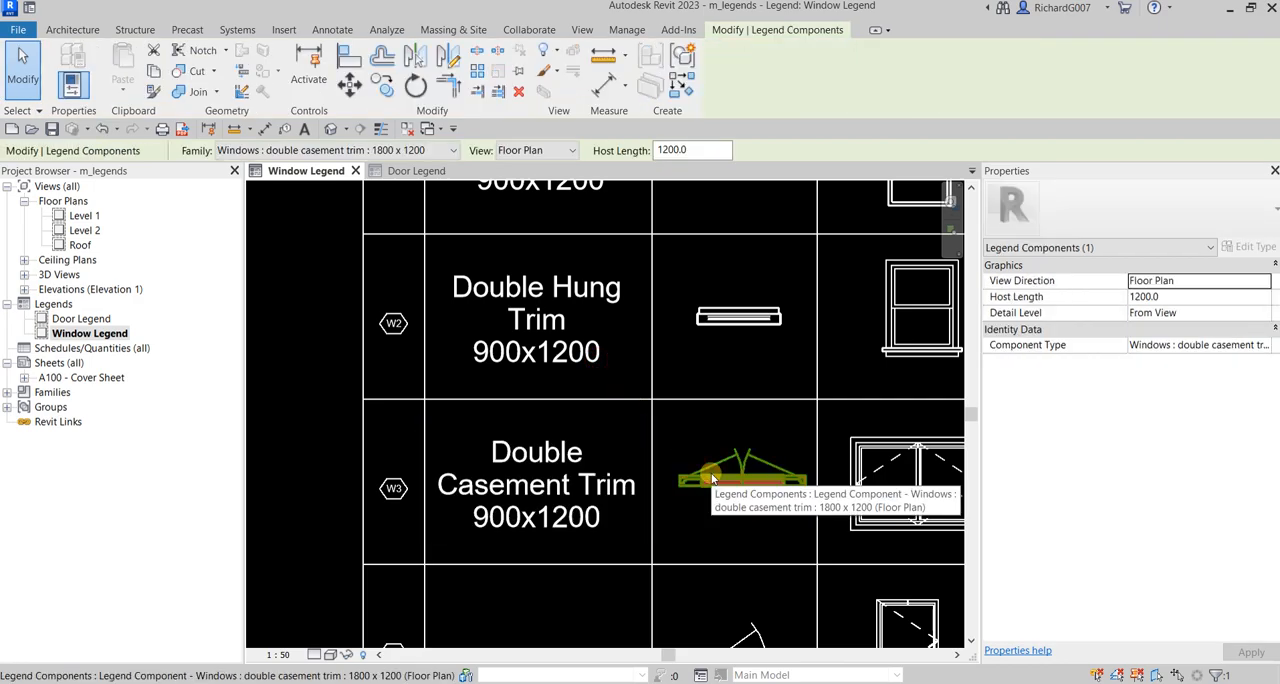
pyautogui.click(555, 527)
pyautogui.click(510, 520)
pyautogui.moveTo(517, 518); pyautogui.dragTo(475, 520)
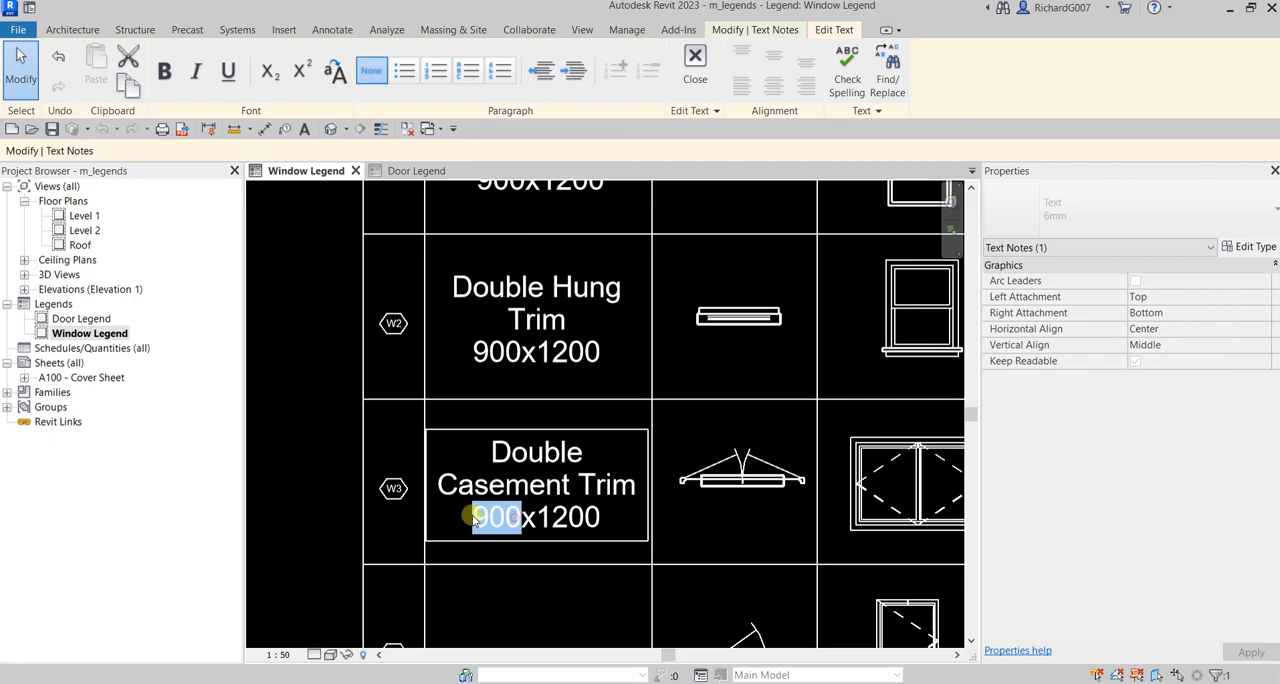
pyautogui.write('1800')
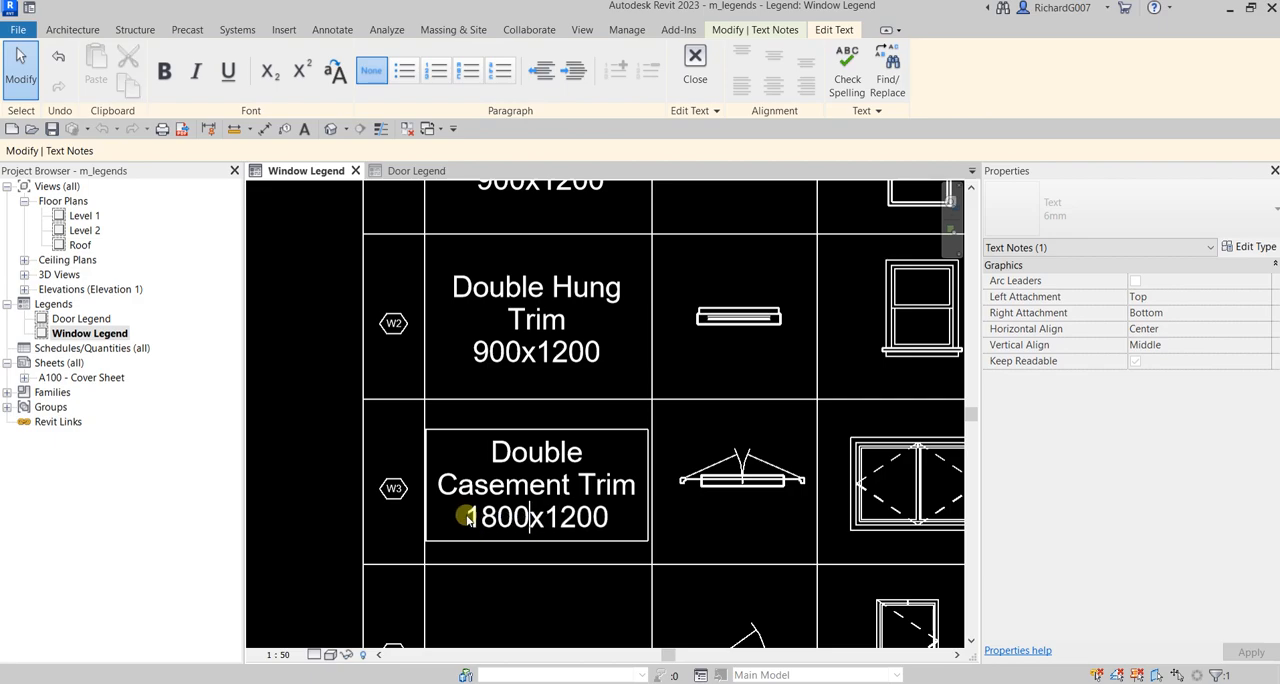
# Step: Finish editing the W3 description and copy it straight down into the empty description cell of the W4 row
pyautogui.click(627, 368)
pyautogui.click(737, 316)
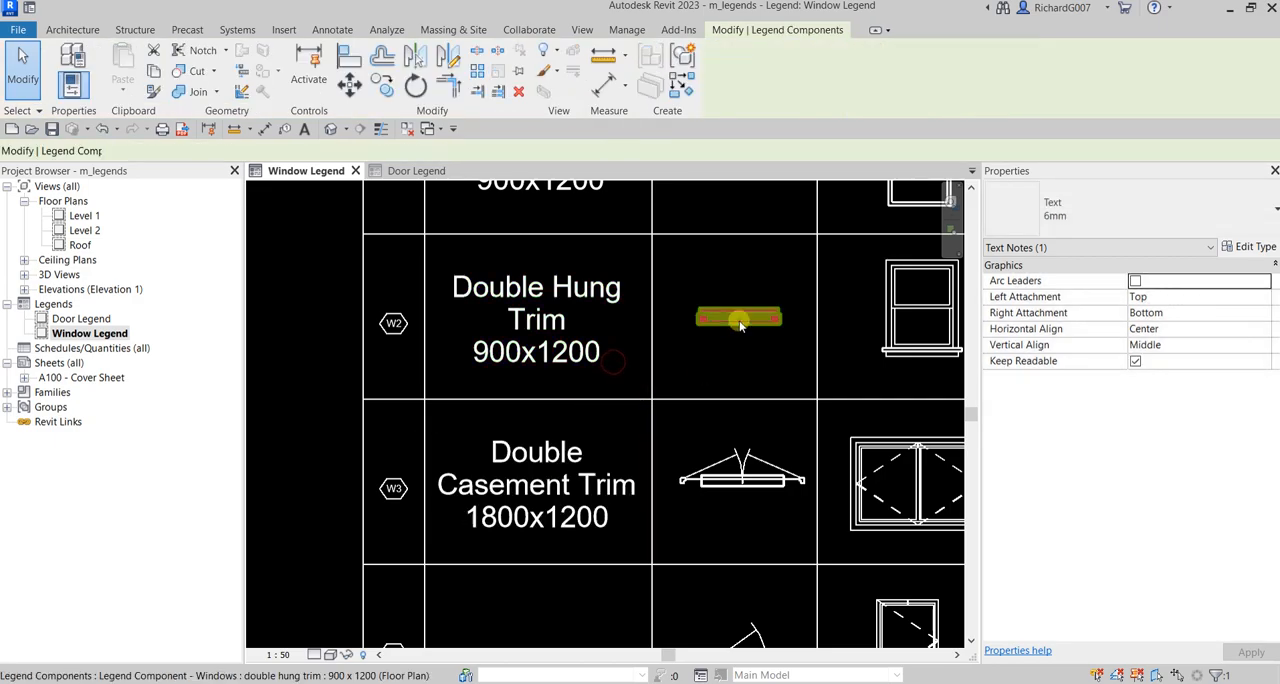
pyautogui.click(745, 358)
pyautogui.scroll(-5, 745, 358)
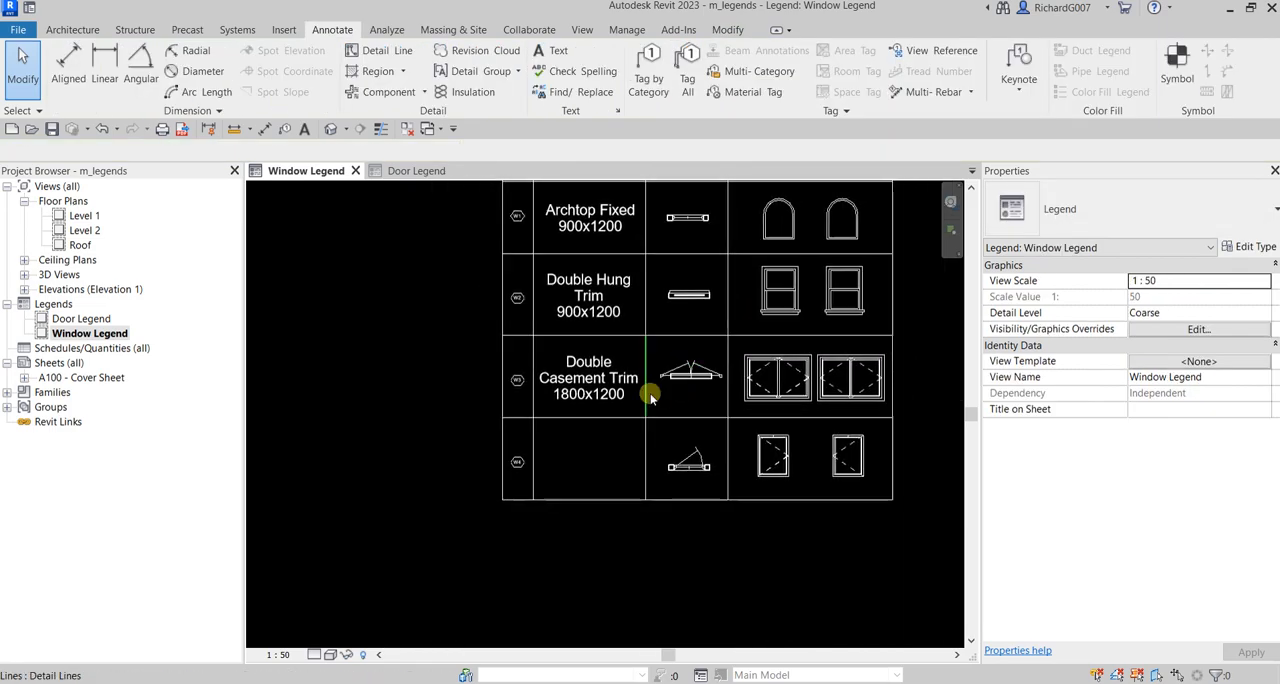
pyautogui.click(610, 404)
pyautogui.press('c')
pyautogui.click(646, 419)
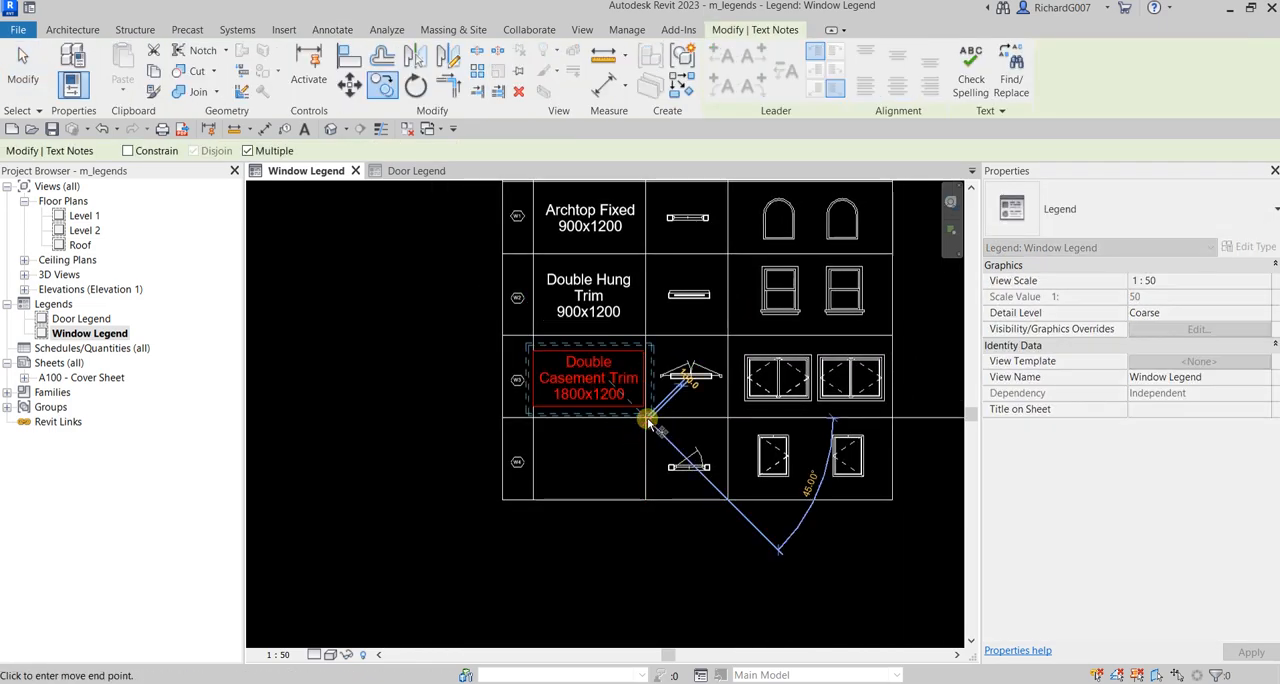
pyautogui.click(647, 499)
pyautogui.scroll(3, 650, 480)
pyautogui.press('Escape')
pyautogui.press('Escape')
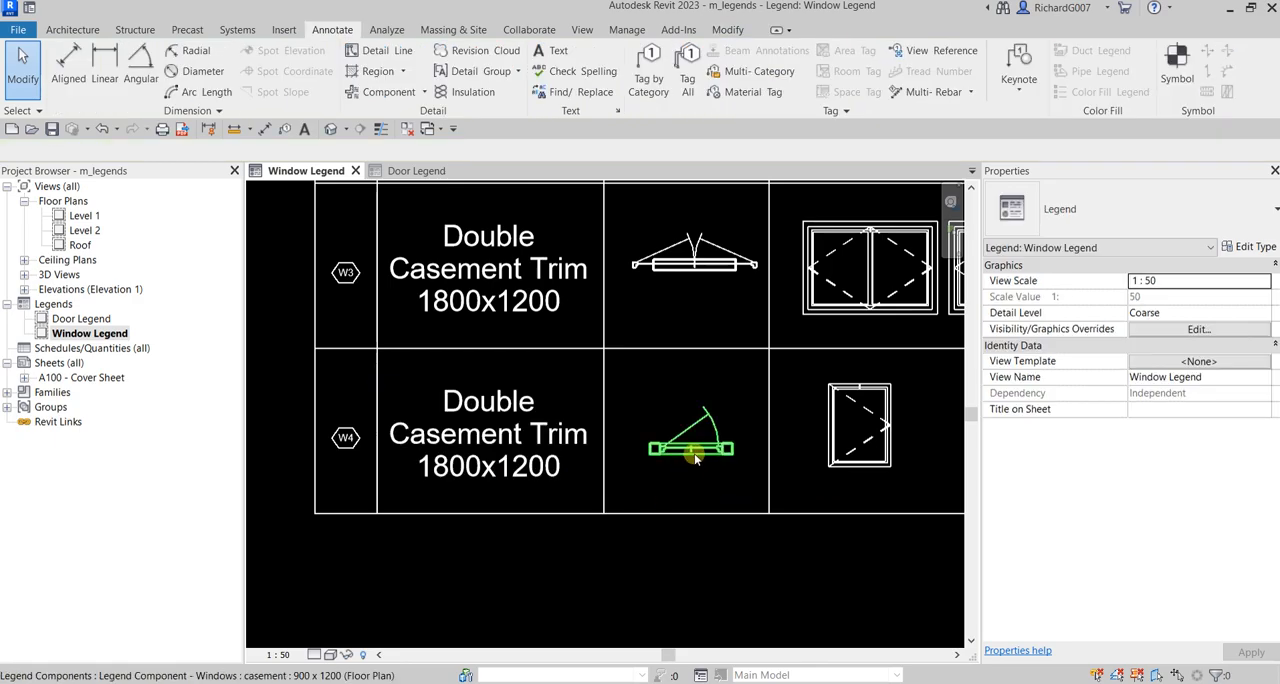
# Step: Check the W4 component's type, and remove "Double" and "Trim" from its description so the name line reads "Casement"
pyautogui.click(673, 447)
pyautogui.scroll(2, 505, 445)
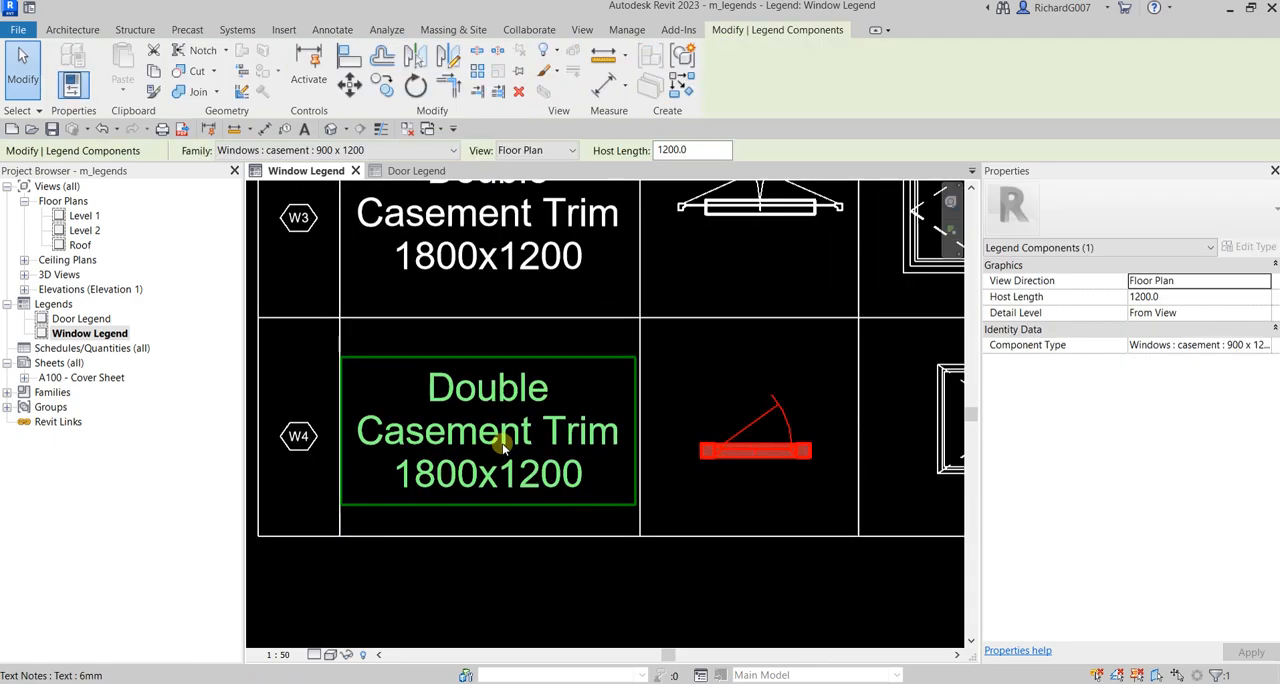
pyautogui.doubleClick(518, 444)
pyautogui.moveTo(543, 431); pyautogui.dragTo(612, 436)
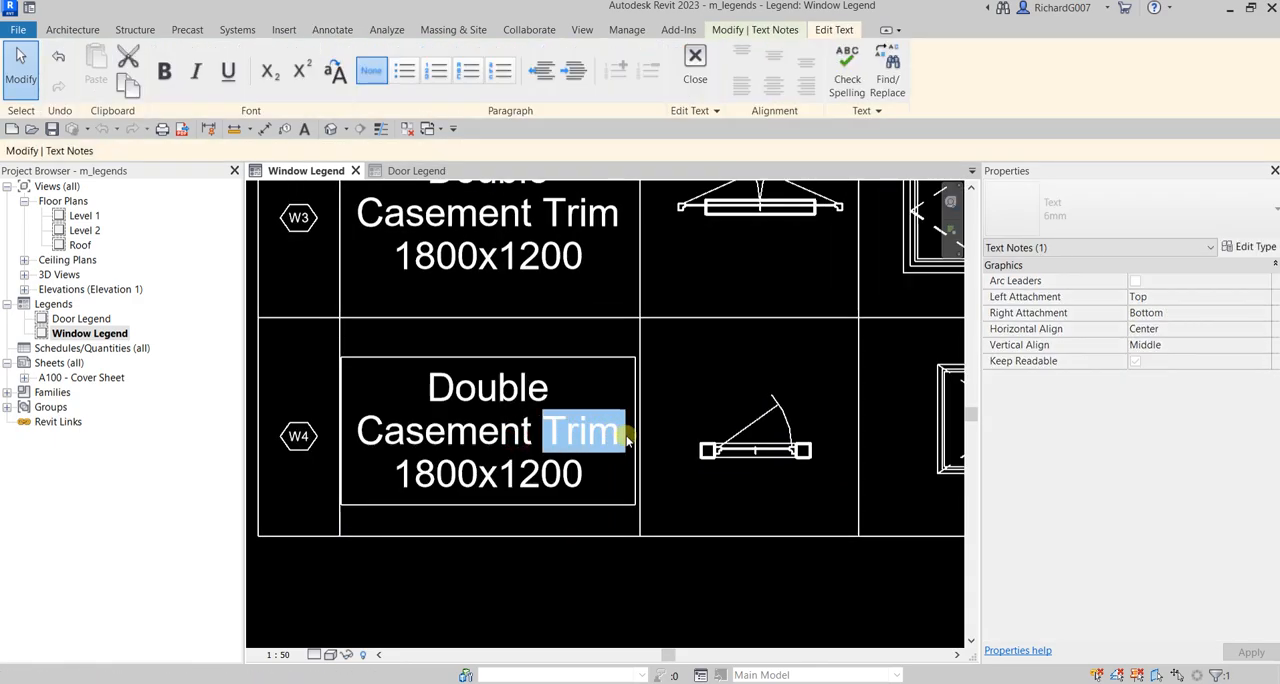
pyautogui.press('Delete')
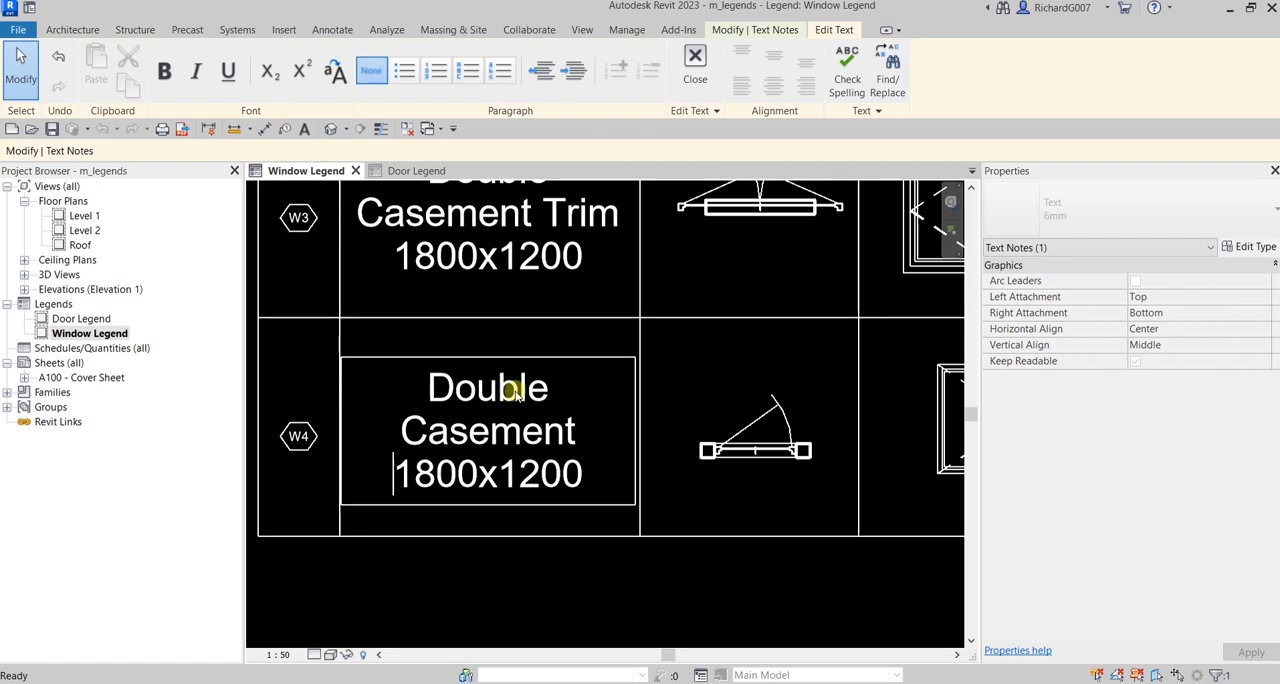
pyautogui.press('BackSpace')
pyautogui.press('Return')
pyautogui.moveTo(540, 390); pyautogui.dragTo(389, 396)
pyautogui.press('Delete')
pyautogui.press('Delete')
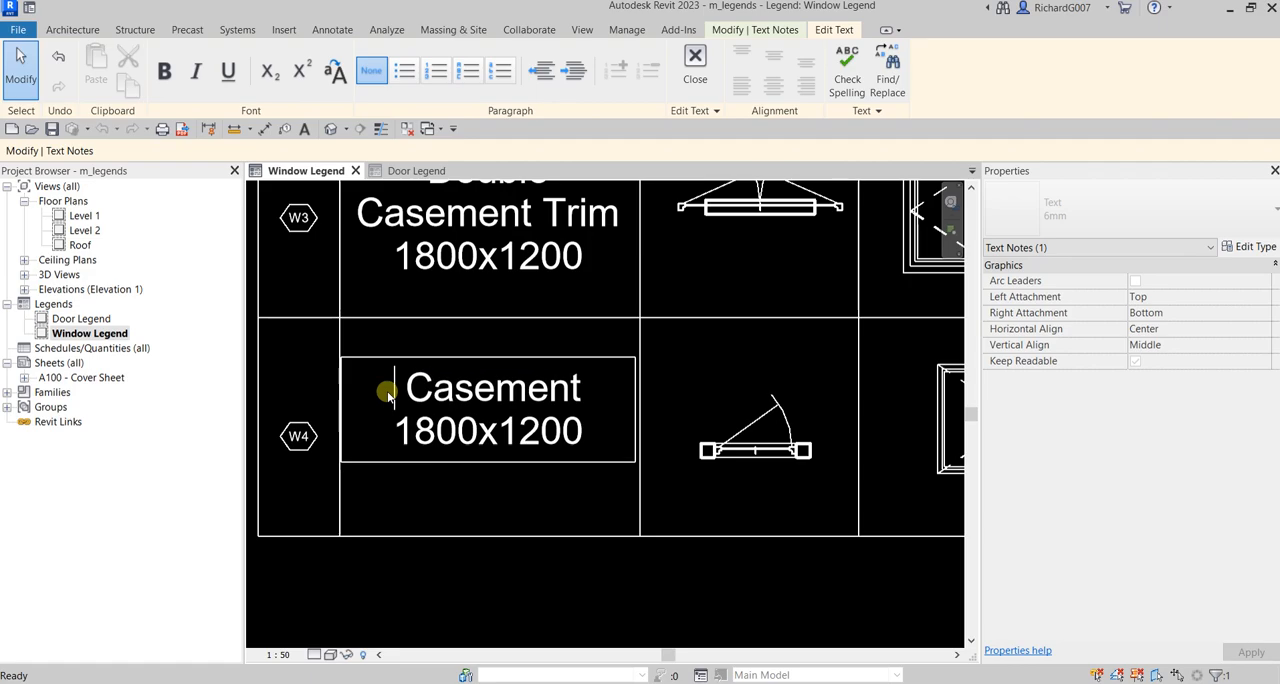
pyautogui.click(486, 488)
# Step: Check the W4 component's size, and change the size line of its description to "900x1200"
pyautogui.click(742, 471)
pyautogui.click(755, 450)
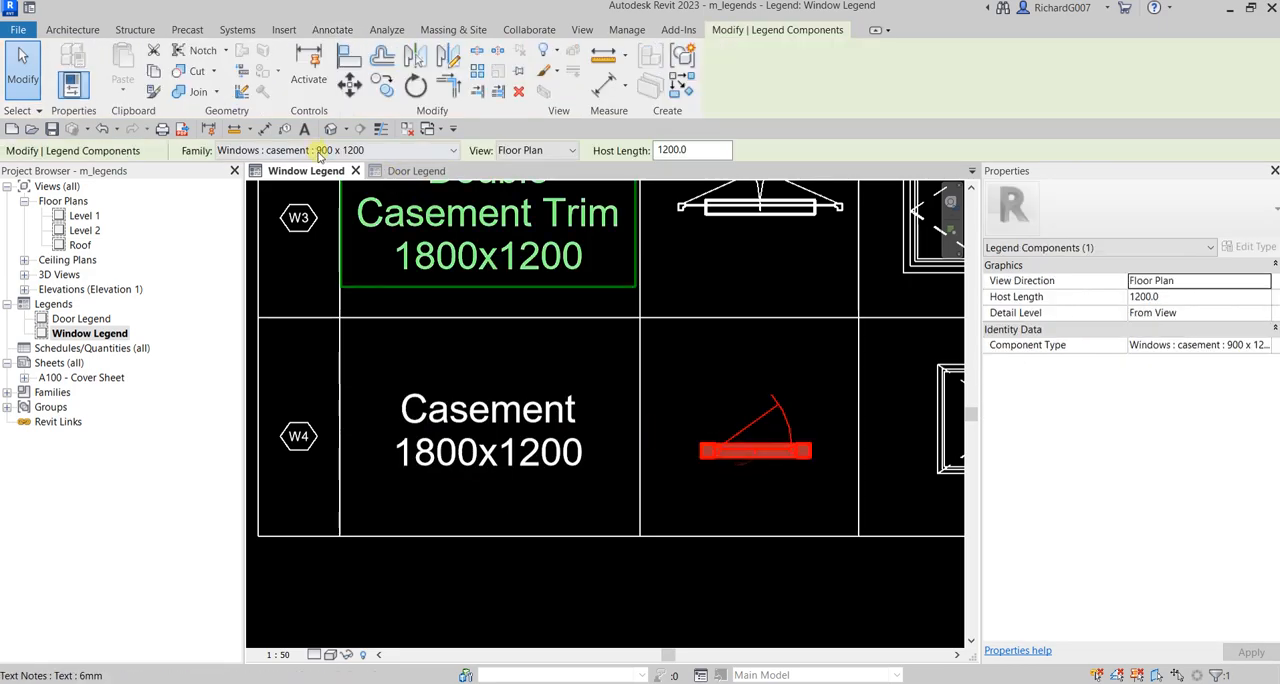
pyautogui.click(474, 466)
pyautogui.click(476, 455)
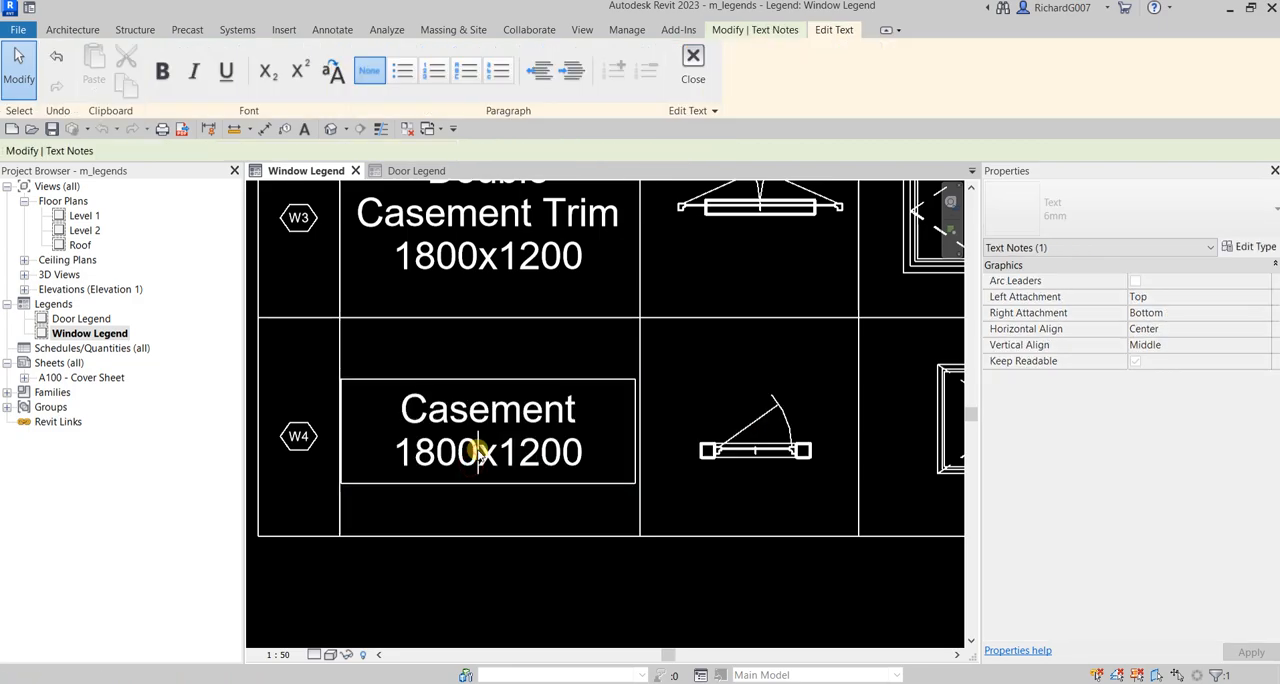
pyautogui.moveTo(479, 451); pyautogui.dragTo(387, 442)
pyautogui.write('900')
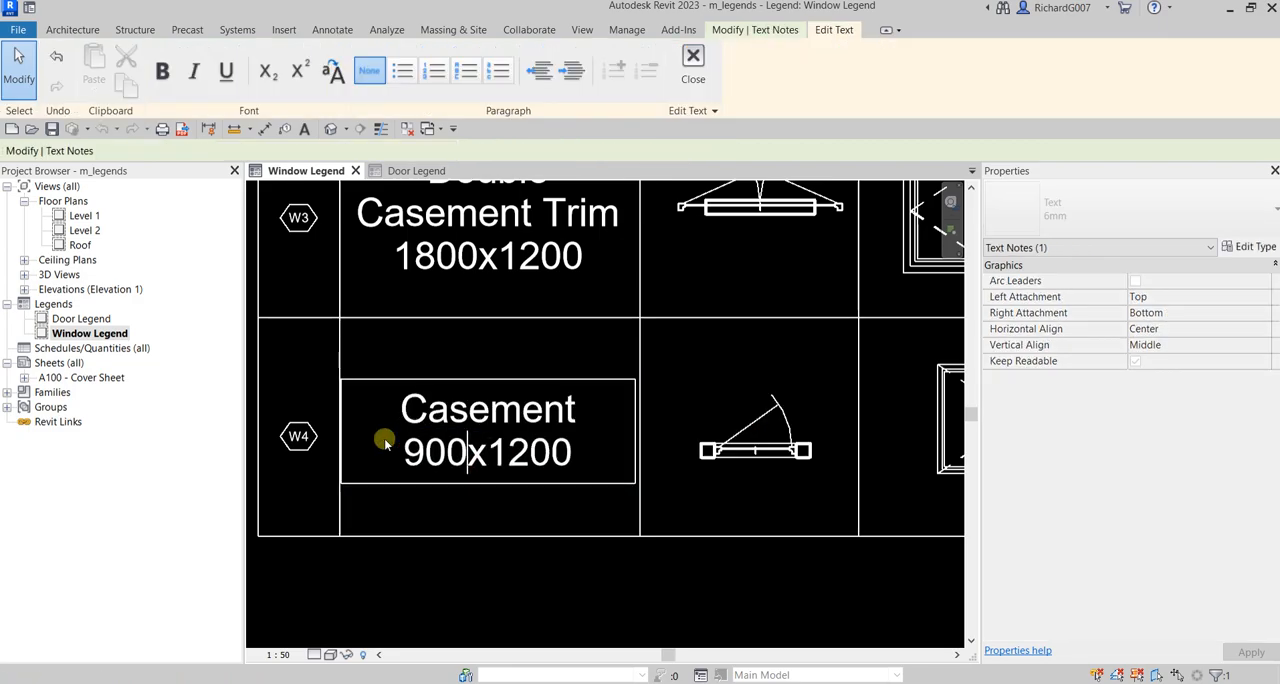
pyautogui.click(560, 580)
pyautogui.scroll(-3, 491, 528)
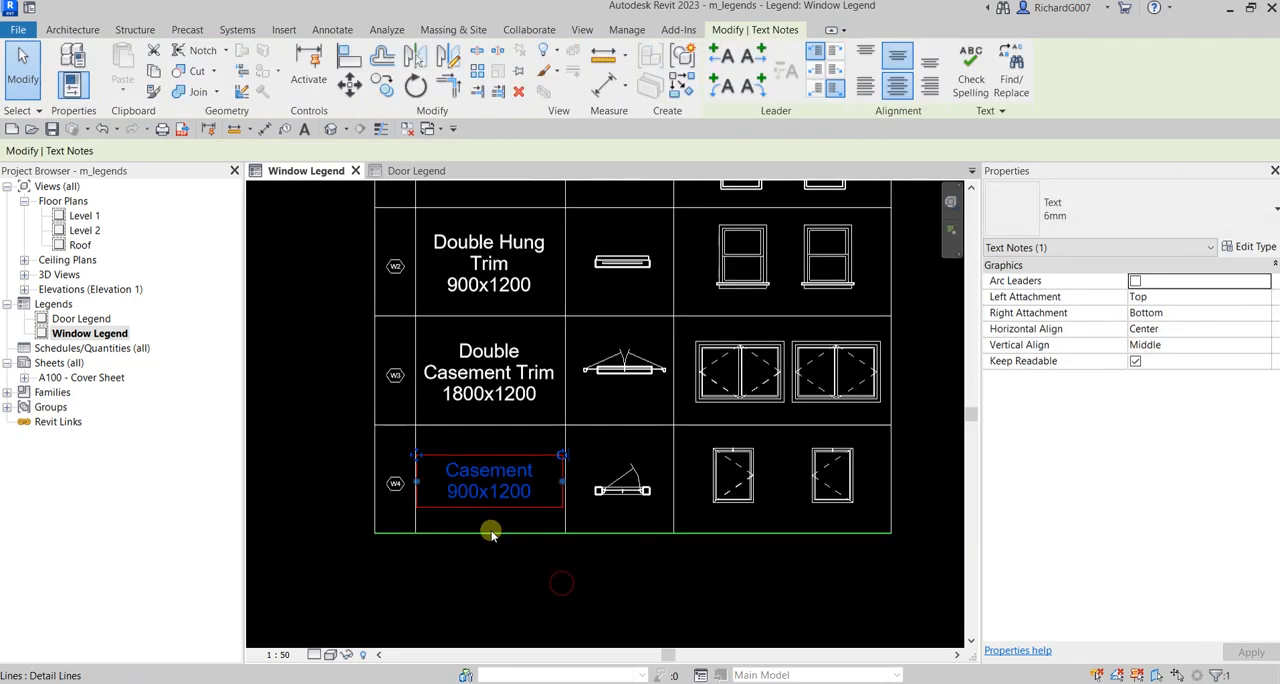
pyautogui.click(533, 565)
# Step: Turn on thin line display for the Window Legend view
pyautogui.scroll(-2, 513, 547)
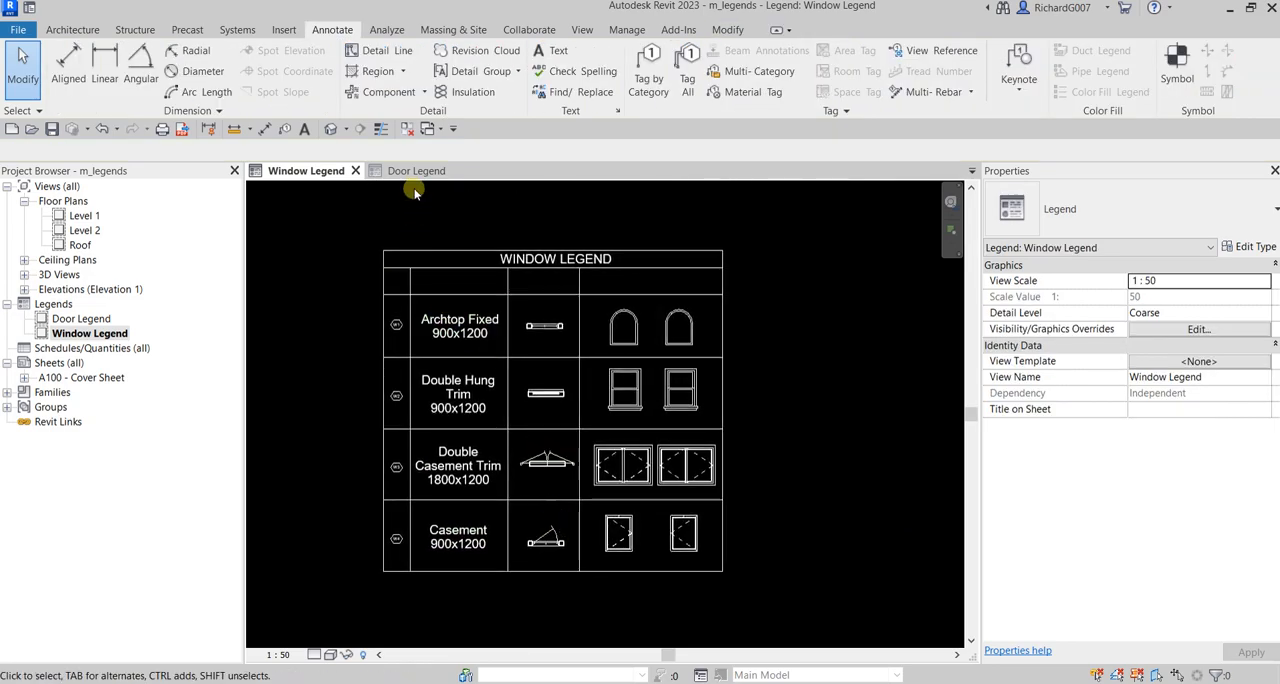
pyautogui.scroll(6, 534, 420)
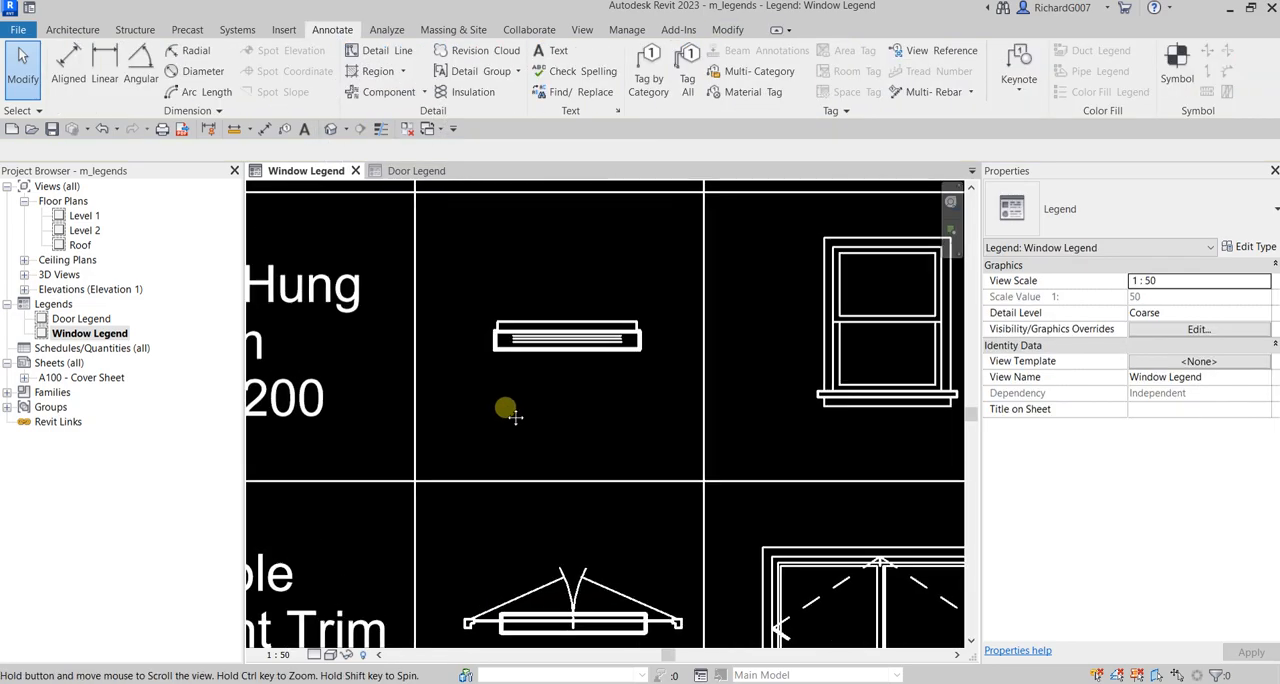
pyautogui.scroll(-4, 560, 420)
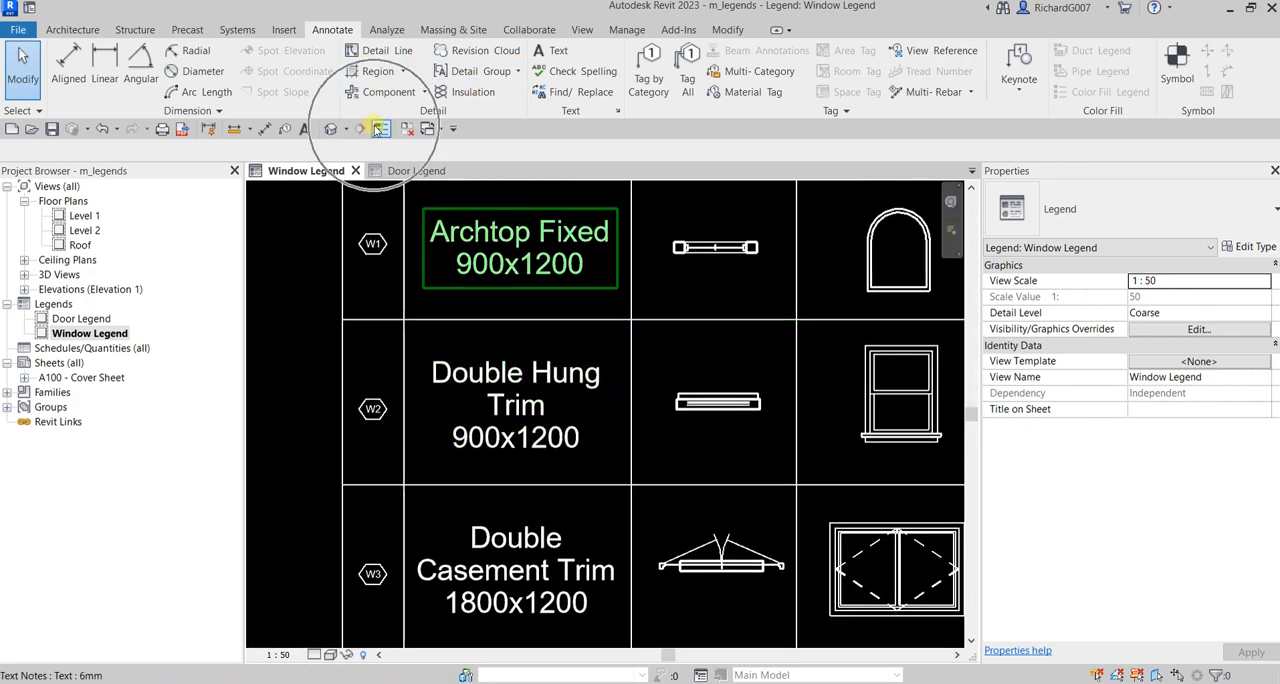
pyautogui.click(376, 129)
pyautogui.click(380, 129)
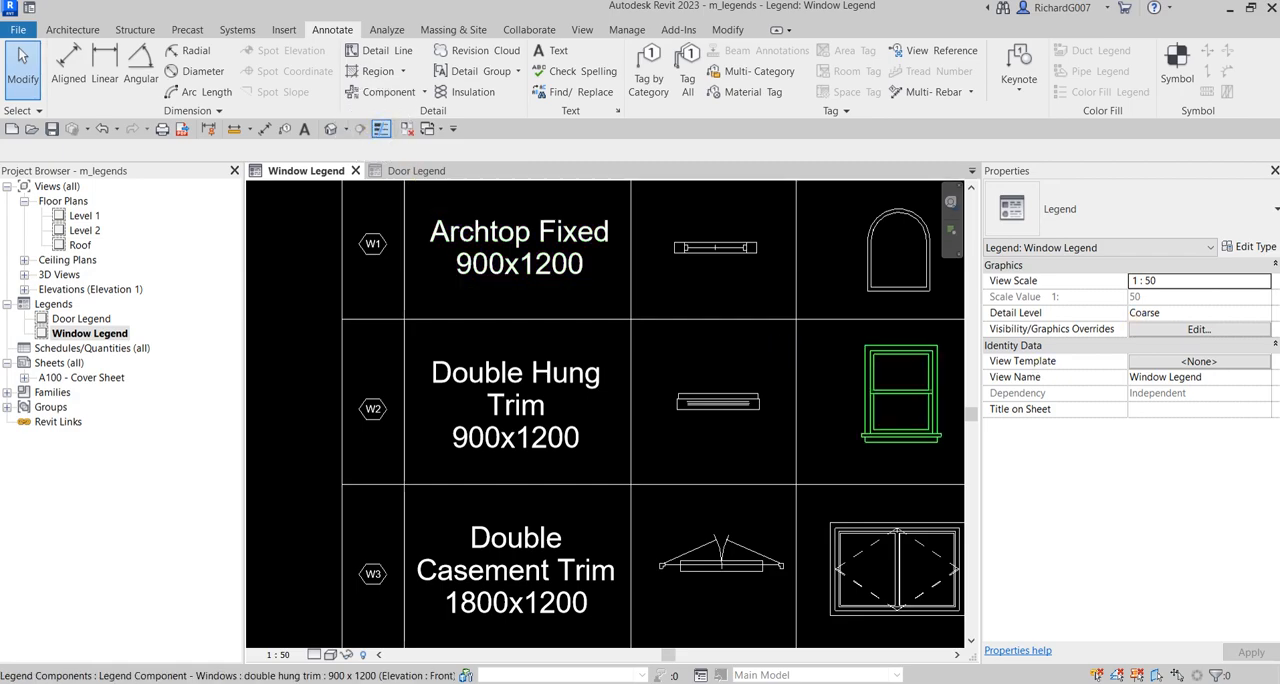
# Step: Add an aligned dimension across the opening width of the W1 archtop fixed plan component, placed above it
pyautogui.scroll(-1, 674, 440)
pyautogui.moveTo(706, 369); pyautogui.dragTo(646, 478, button='middle')
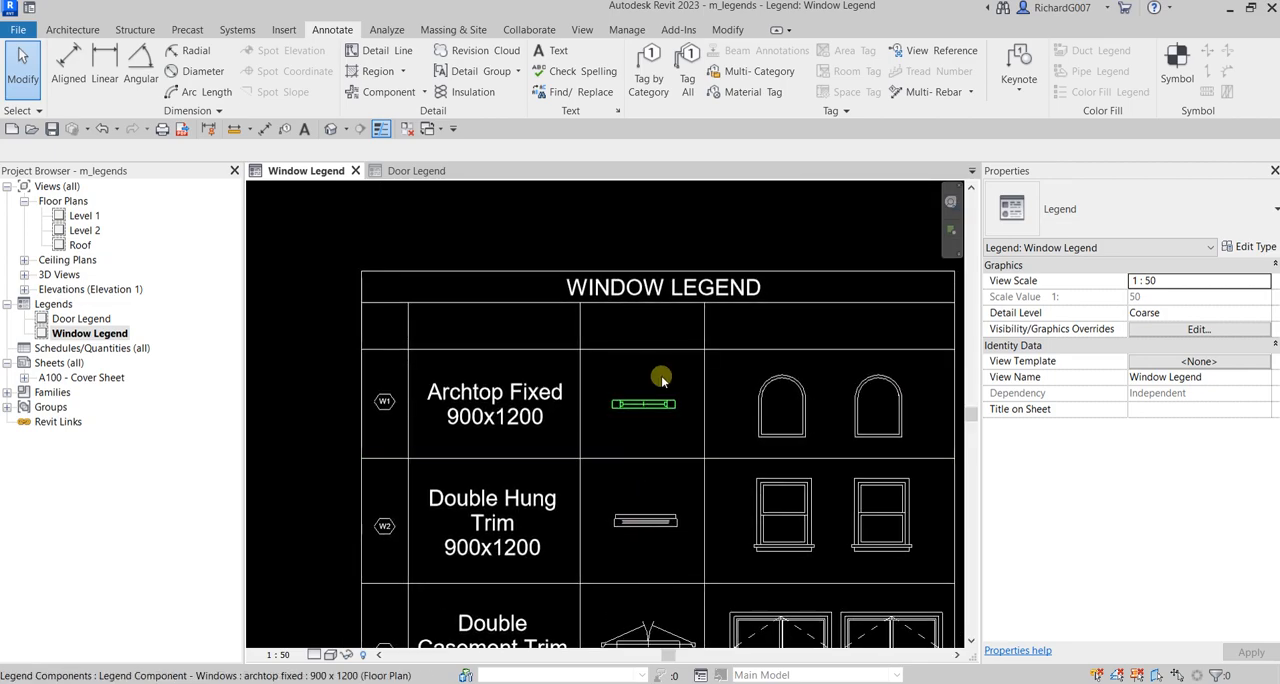
pyautogui.scroll(2, 658, 379)
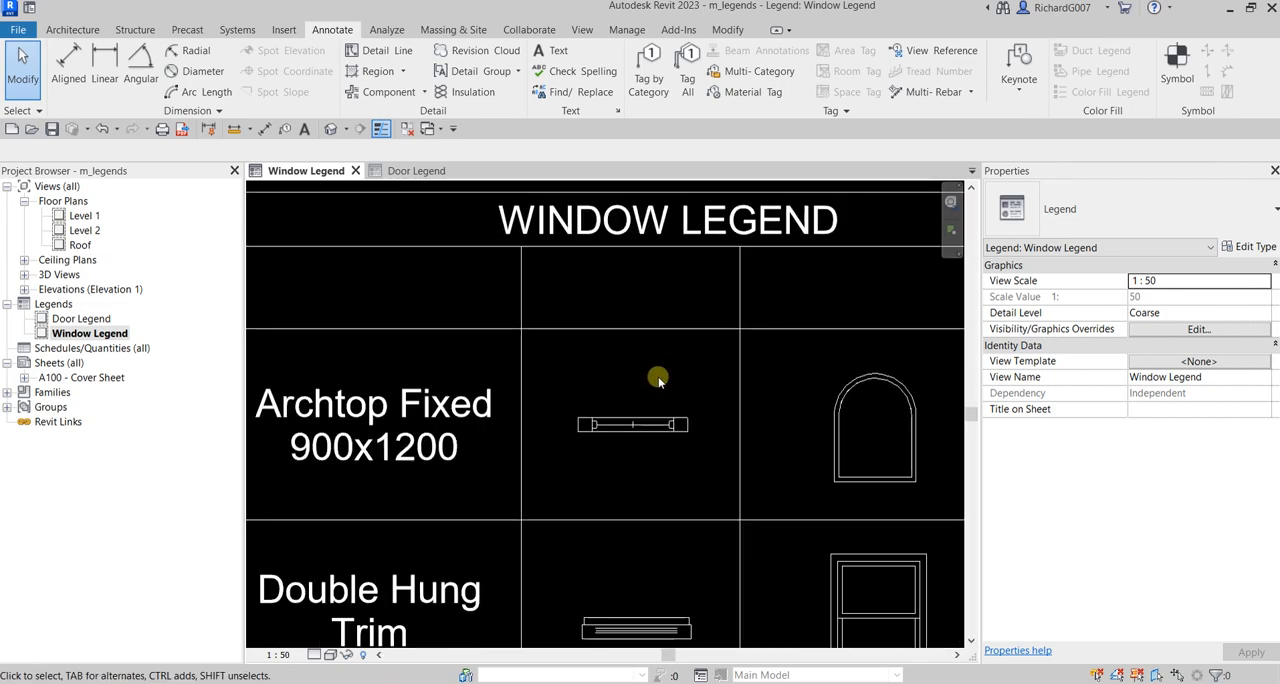
pyautogui.click(265, 131)
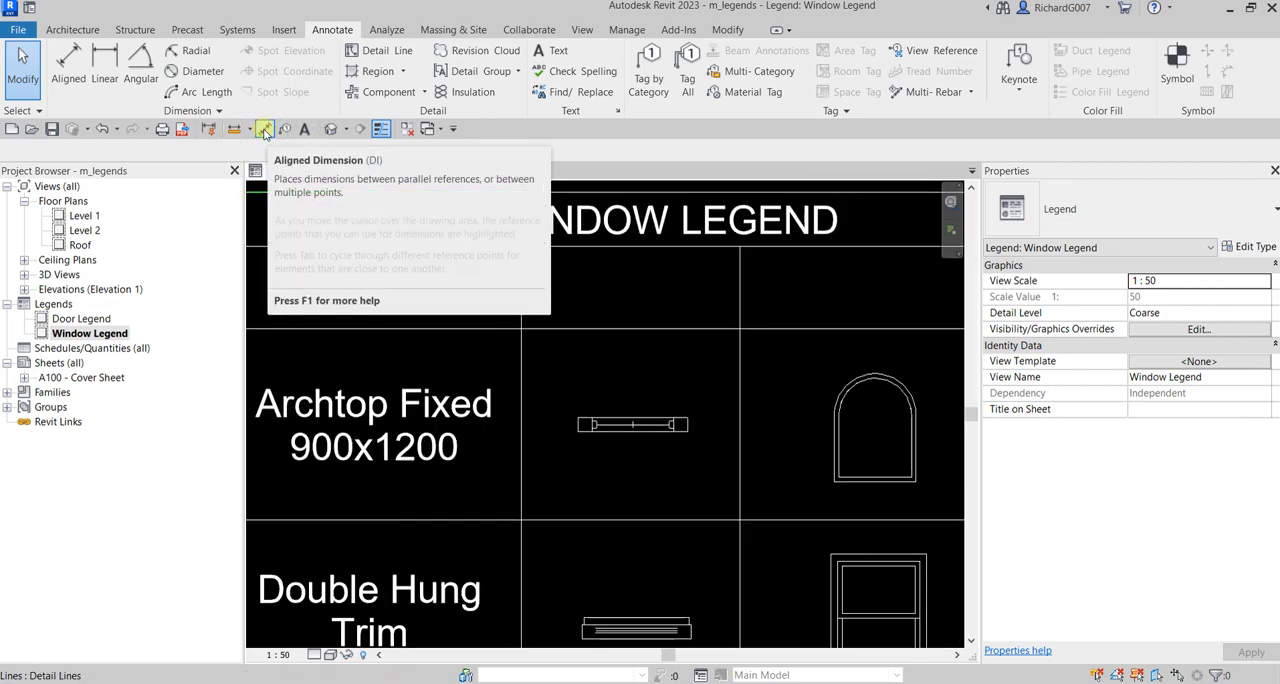
pyautogui.click(265, 131)
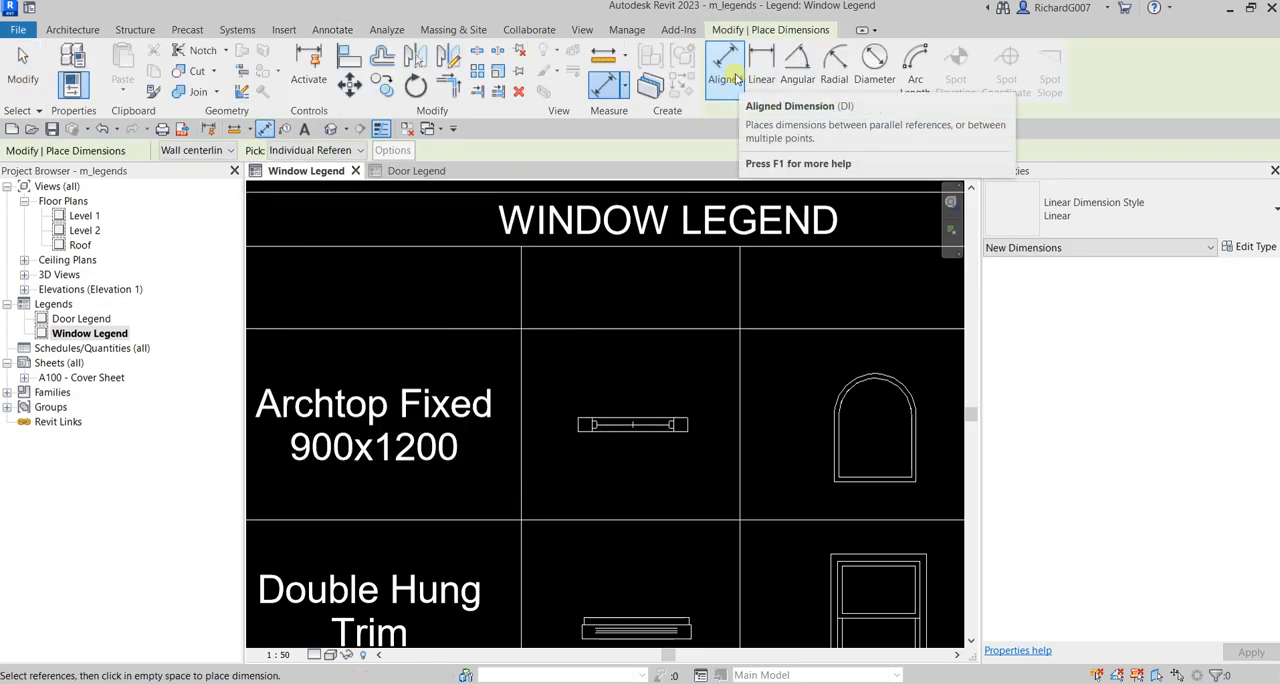
pyautogui.scroll(3, 577, 431)
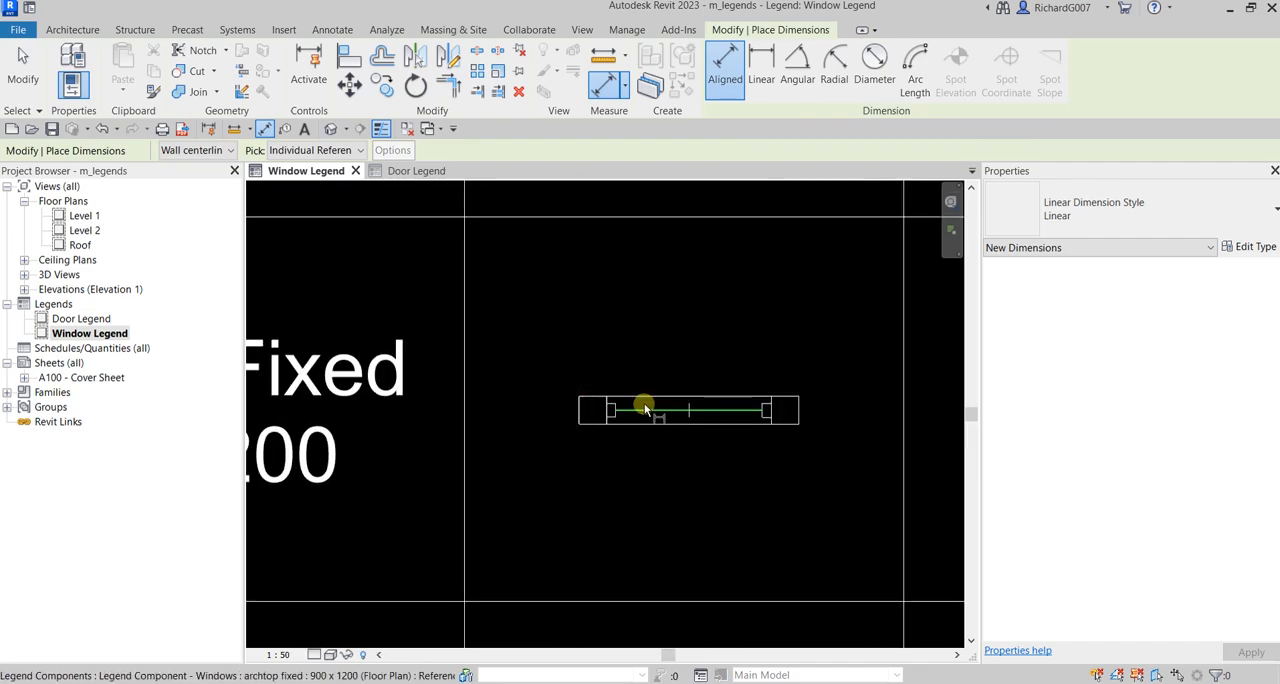
pyautogui.scroll(3, 617, 423)
pyautogui.click(621, 415)
pyautogui.scroll(-5, 675, 447)
pyautogui.moveTo(808, 446); pyautogui.dragTo(699, 434, button='middle')
pyautogui.scroll(5, 701, 431)
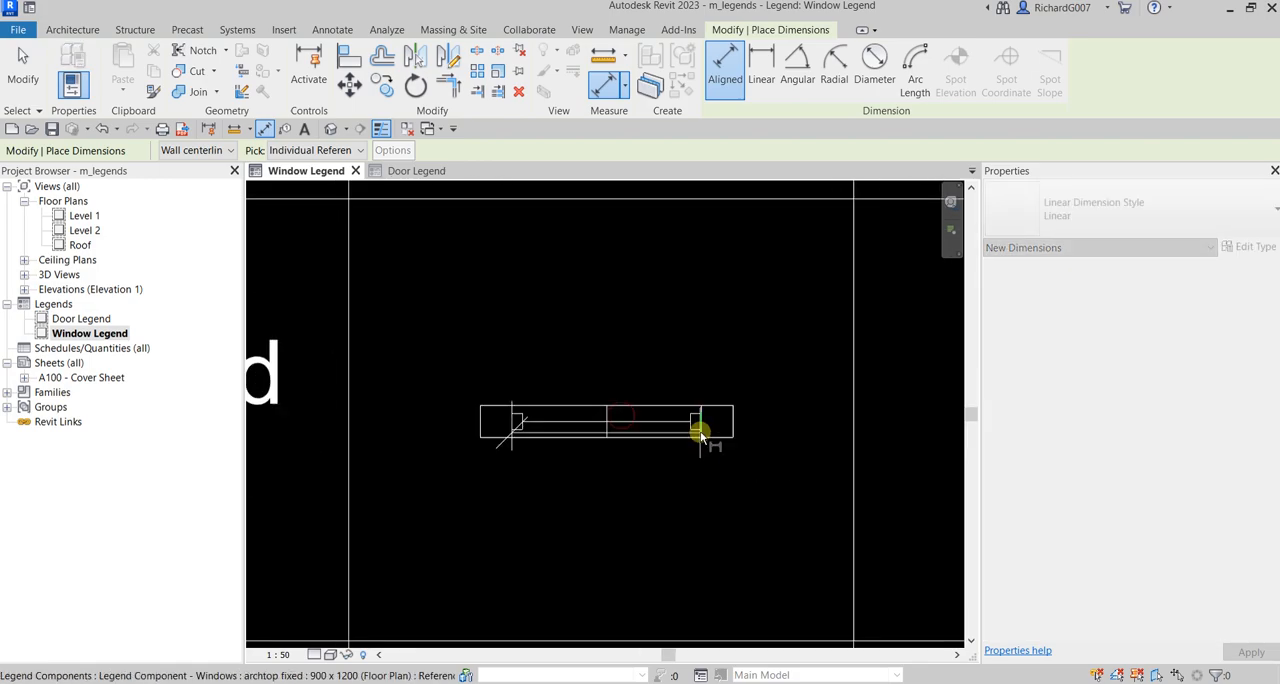
pyautogui.click(706, 412)
pyautogui.scroll(-3, 740, 343)
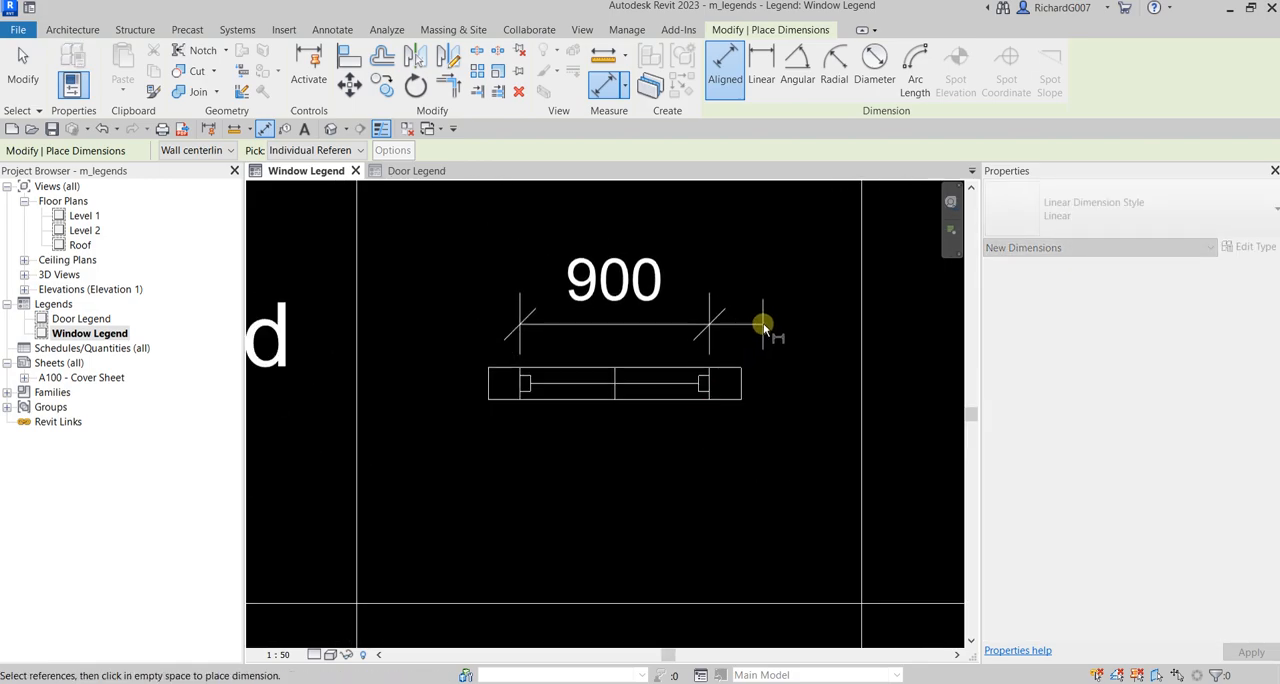
pyautogui.click(766, 312)
# Step: Add an aligned dimension between the ends of the upper trim strip on the W2 double hung plan component, placed above it
pyautogui.scroll(-1, 728, 367)
pyautogui.scroll(-2, 728, 367)
pyautogui.moveTo(726, 463); pyautogui.dragTo(757, 327, button='middle')
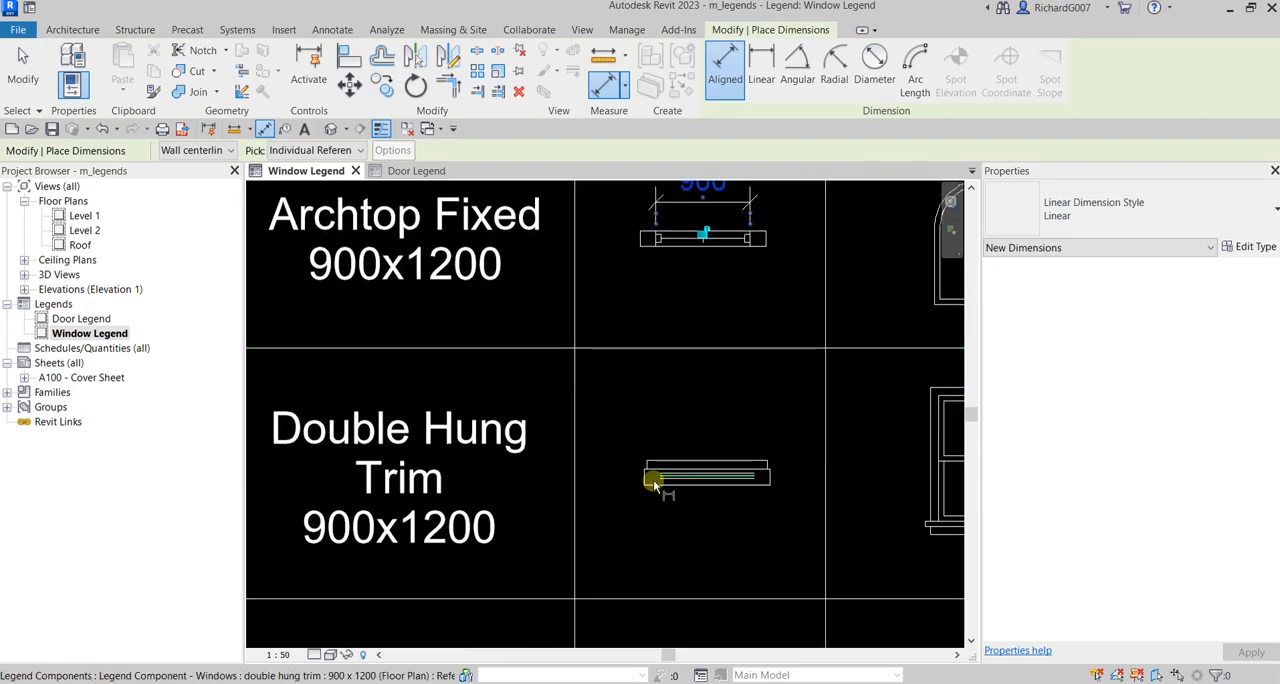
pyautogui.scroll(3, 654, 481)
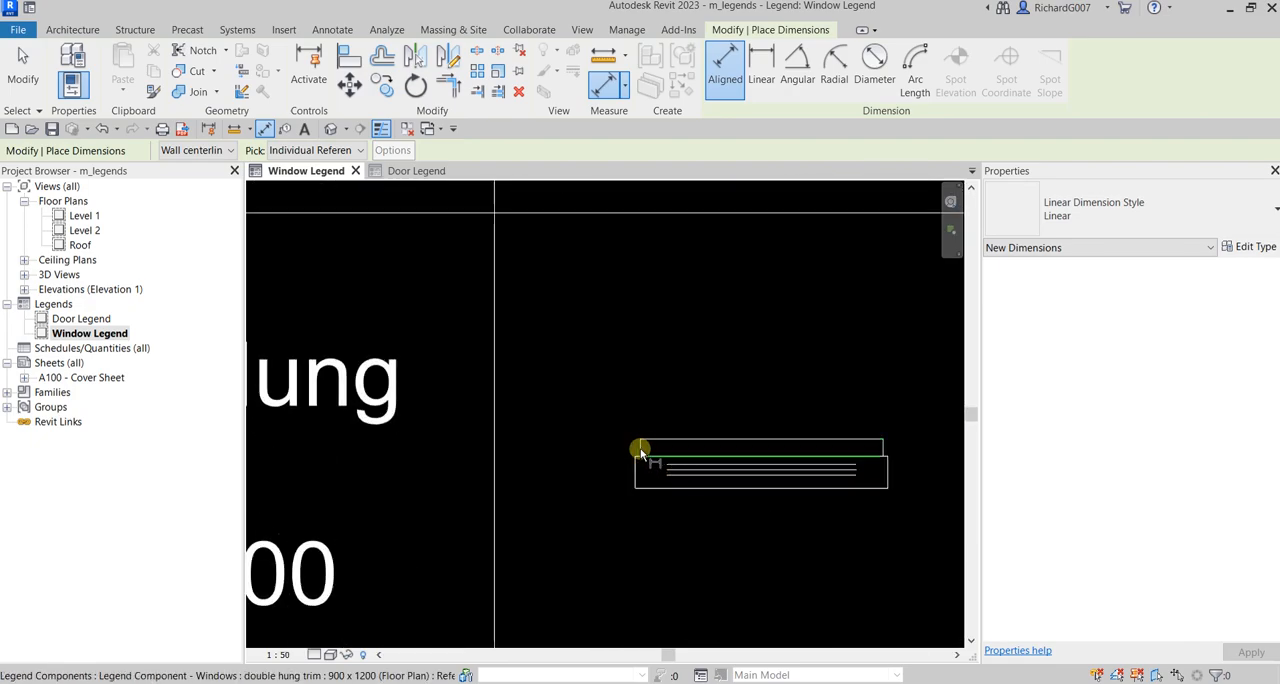
pyautogui.click(641, 450)
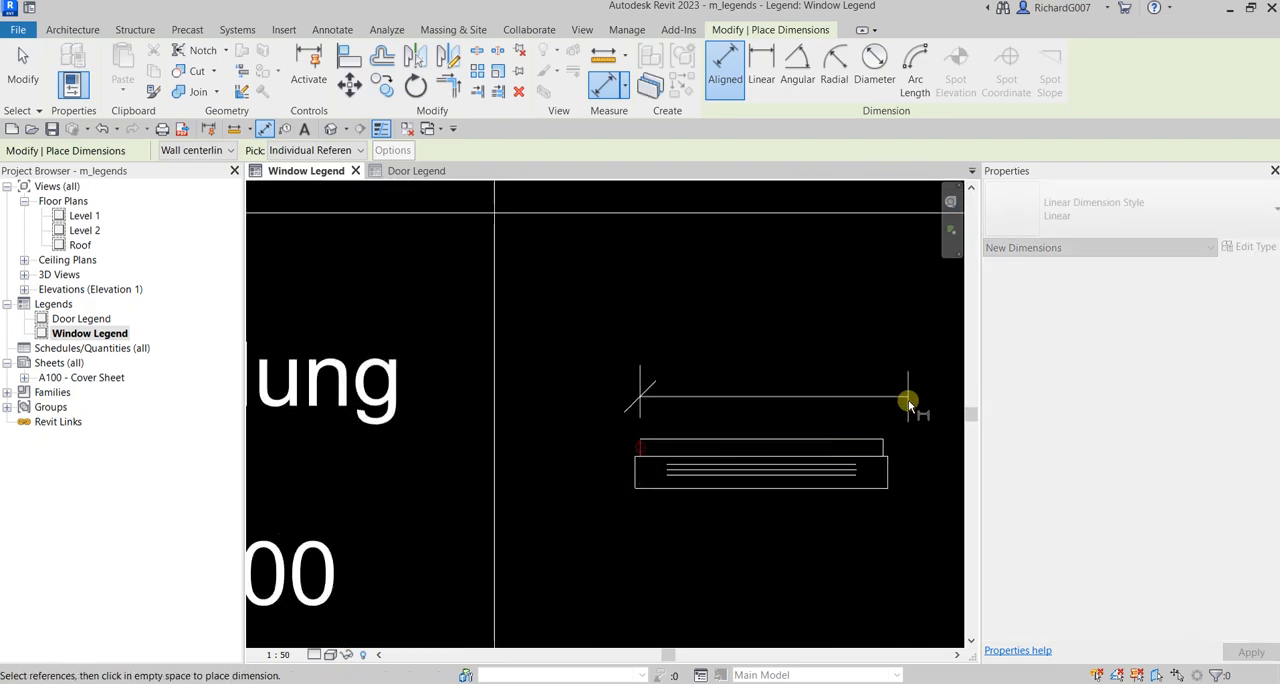
pyautogui.click(880, 443)
pyautogui.scroll(-2, 877, 410)
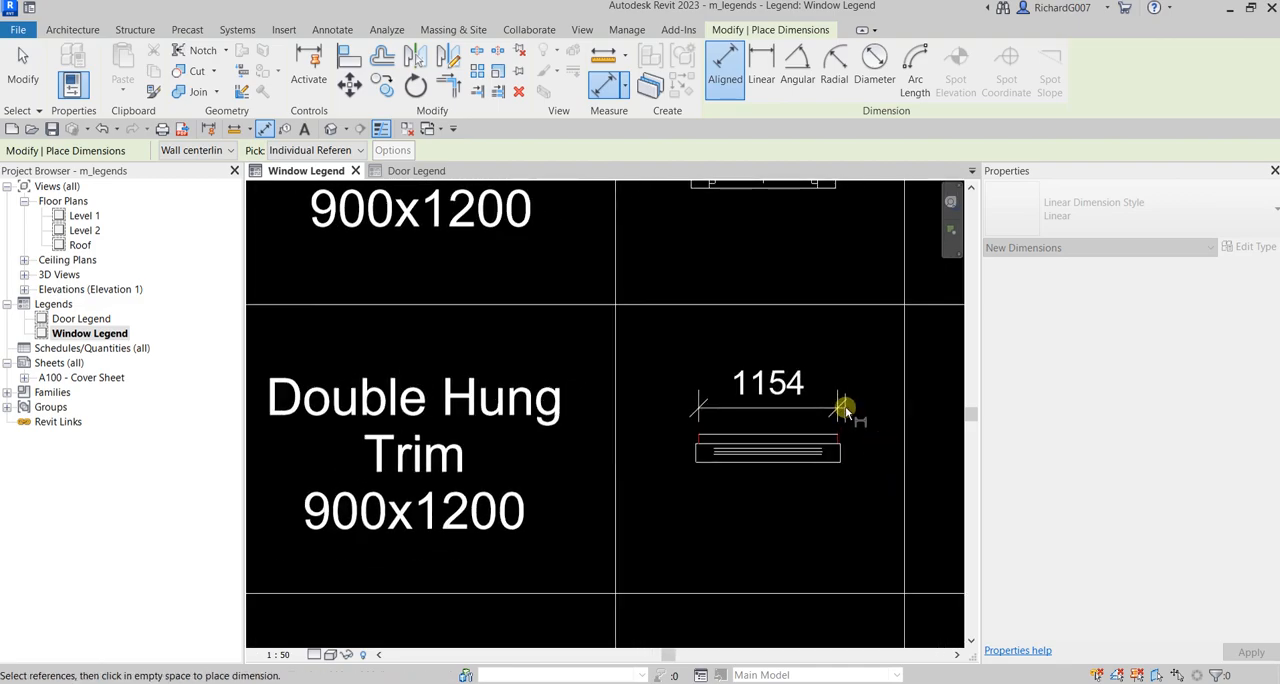
pyautogui.click(846, 409)
pyautogui.scroll(2, 845, 440)
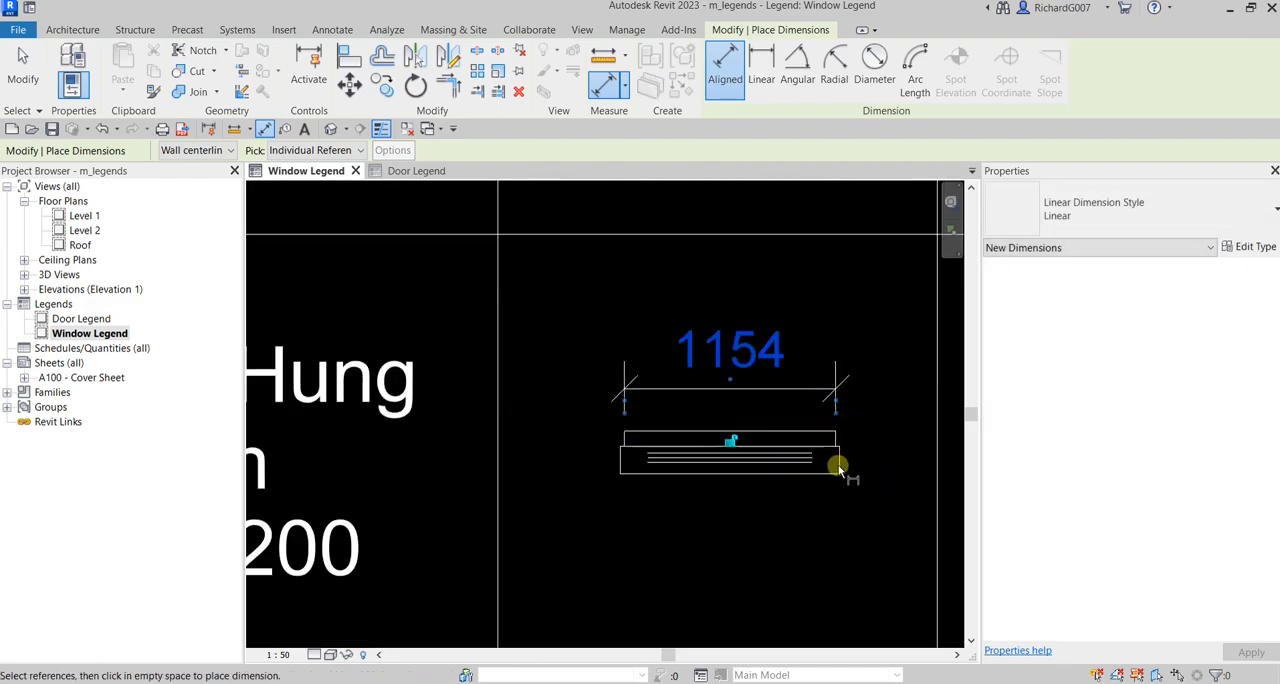
pyautogui.press('Escape')
# Step: Add an aligned dimension across the opening width of the W3 double casement plan component, placed above its swing lines
pyautogui.scroll(-3, 732, 478)
pyautogui.moveTo(726, 508); pyautogui.dragTo(730, 323, button='middle')
pyautogui.scroll(5, 737, 482)
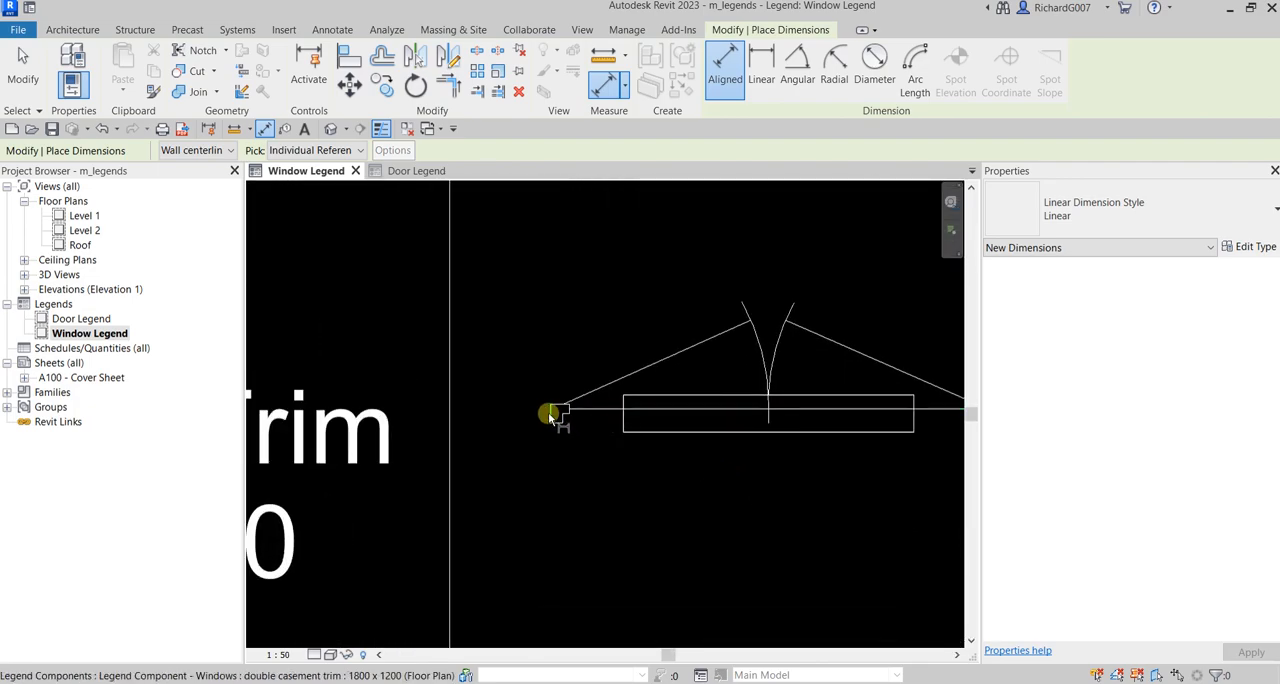
pyautogui.click(553, 414)
pyautogui.scroll(-2, 771, 446)
pyautogui.scroll(2, 871, 429)
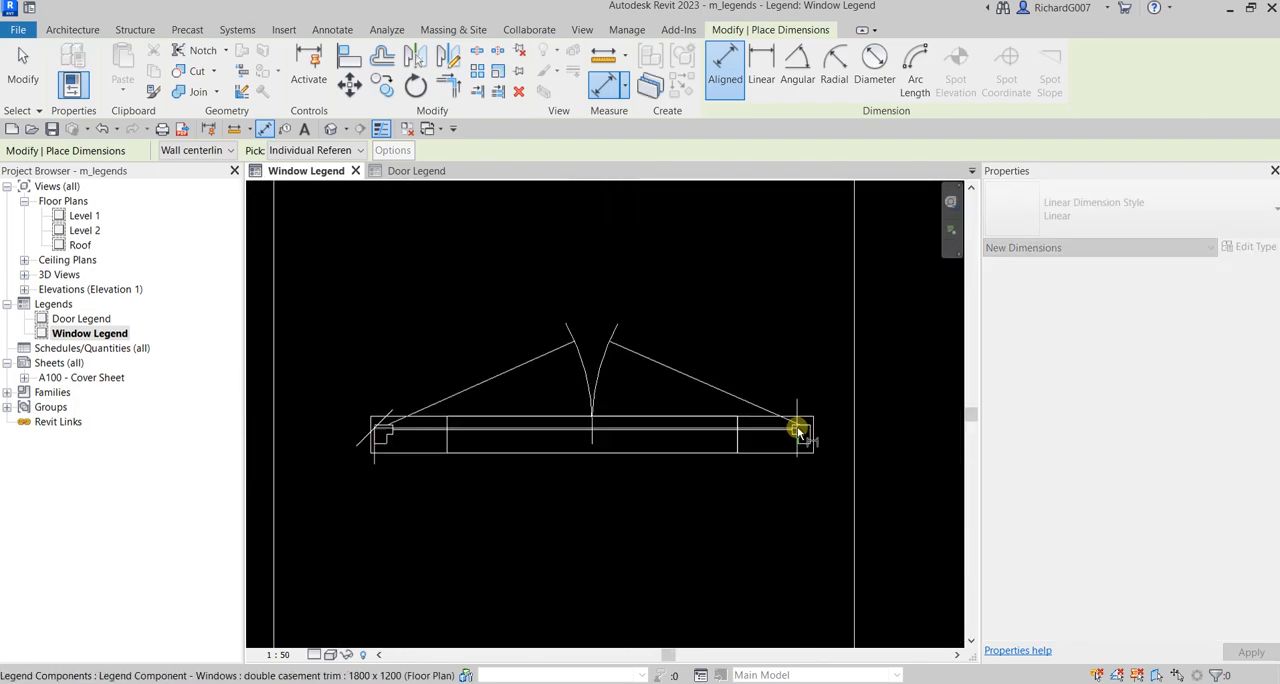
pyautogui.click(813, 431)
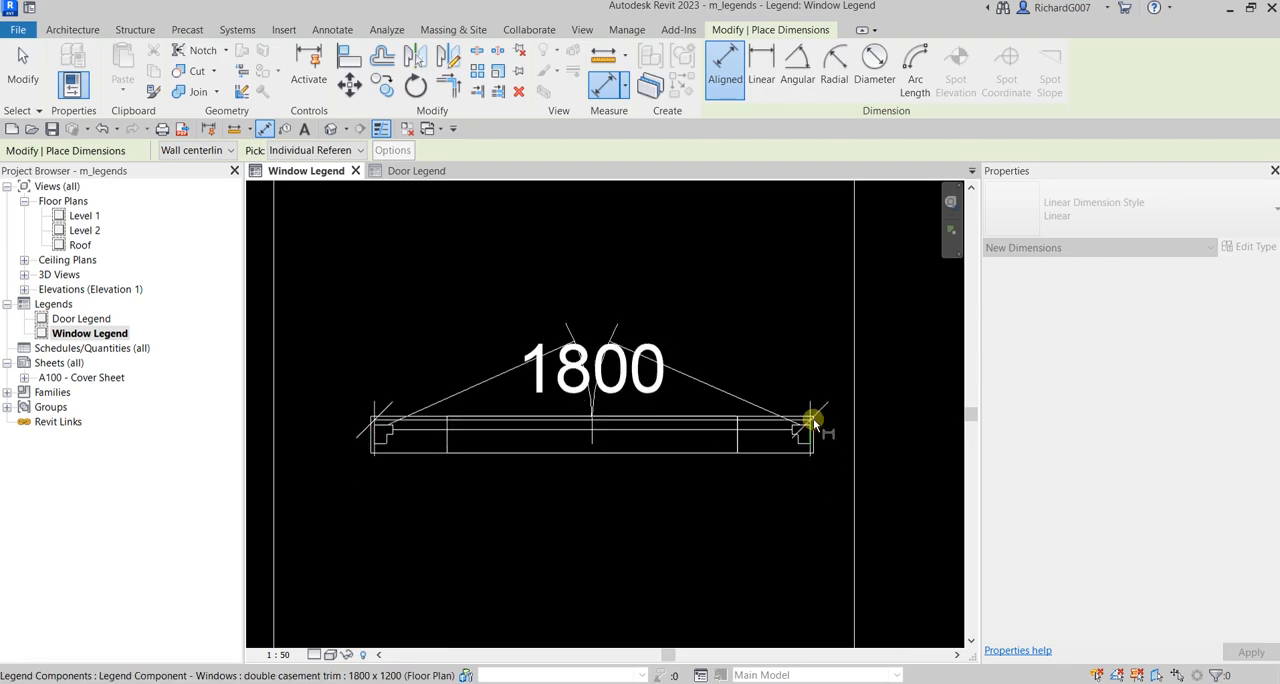
pyautogui.scroll(-2, 818, 348)
pyautogui.click(817, 345)
# Step: Add an aligned dimension across the opening width of the W4 casement plan component, placed above its swing, and end dimensioning
pyautogui.scroll(-3, 820, 345)
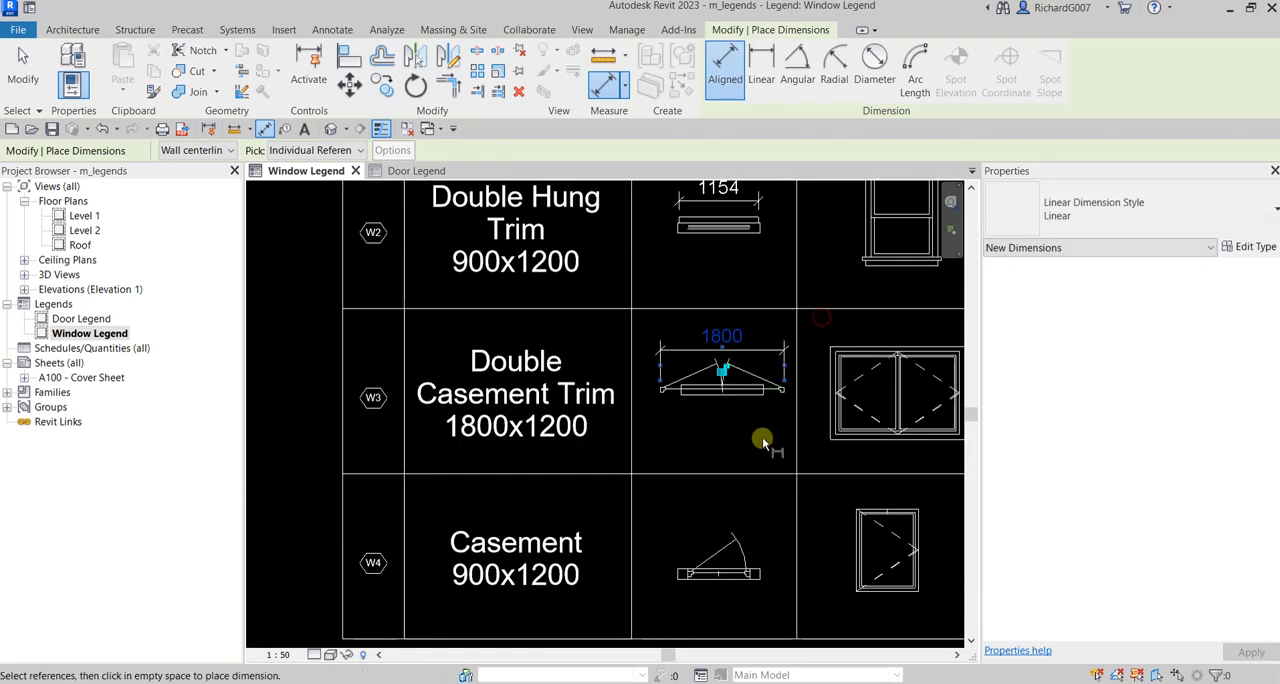
pyautogui.scroll(4, 660, 400)
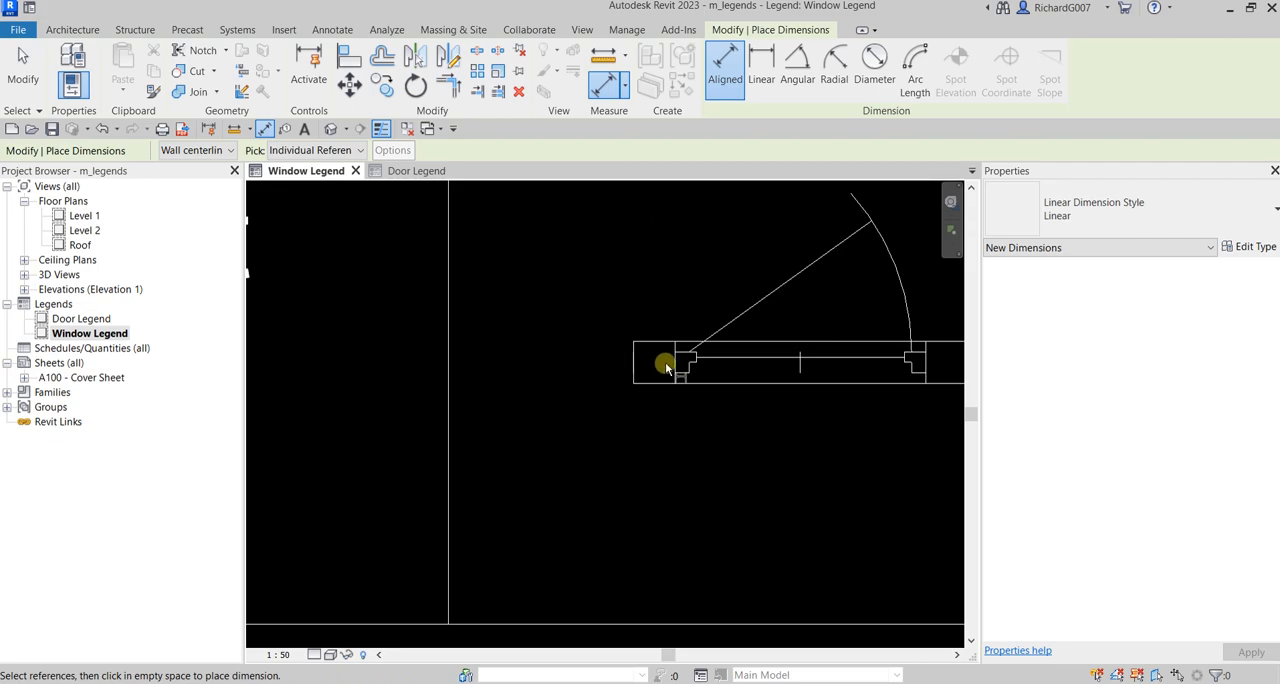
pyautogui.click(673, 367)
pyautogui.scroll(-2, 777, 415)
pyautogui.click(735, 437)
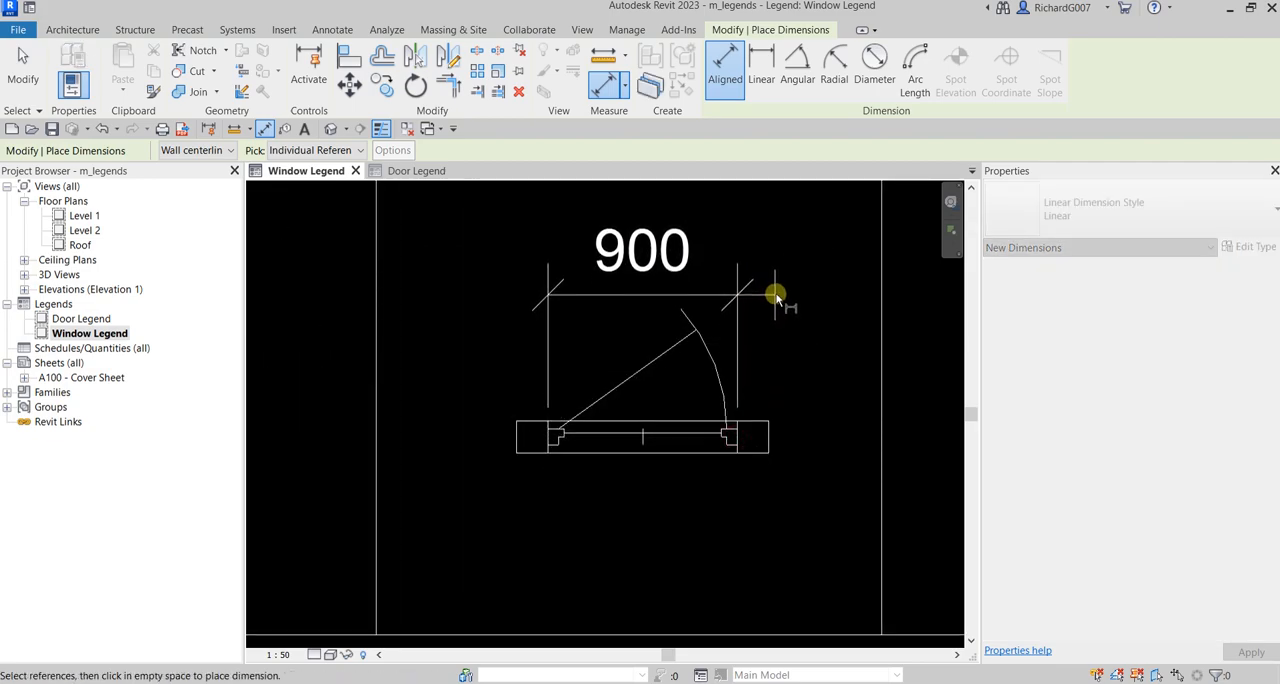
pyautogui.click(775, 293)
pyautogui.press('Escape')
pyautogui.press('Escape')
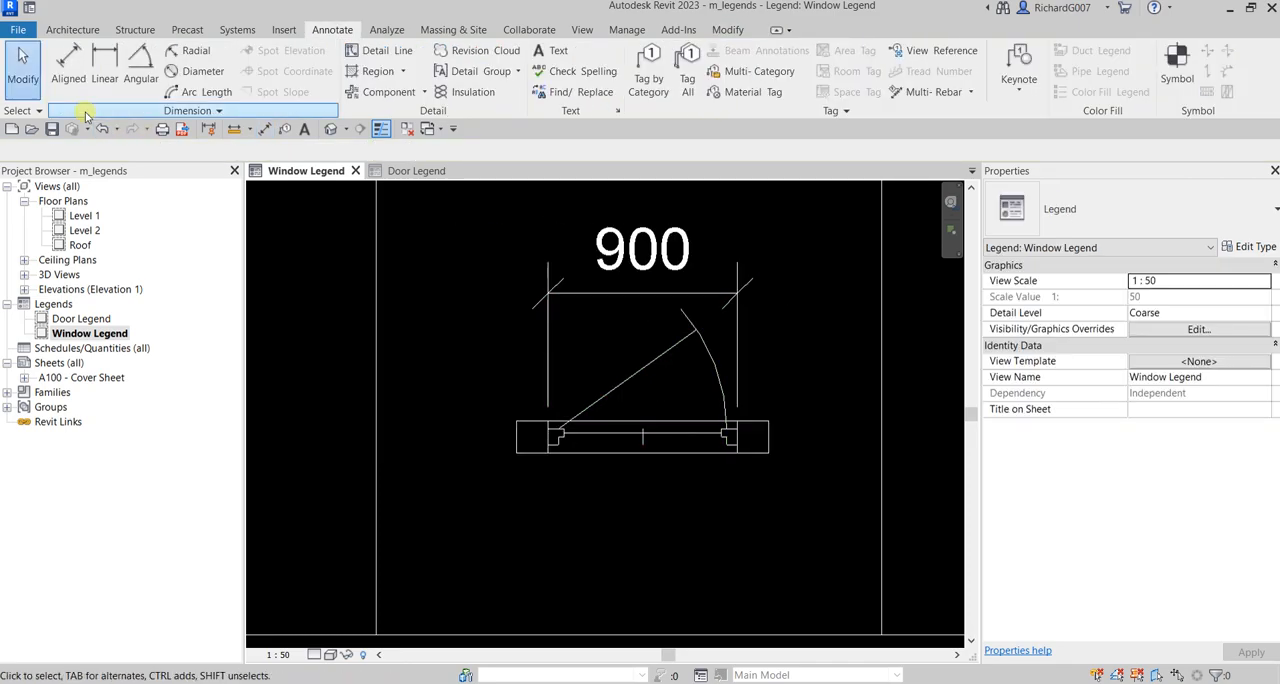
pyautogui.scroll(-3, 640, 392)
pyautogui.scroll(-4, 700, 370)
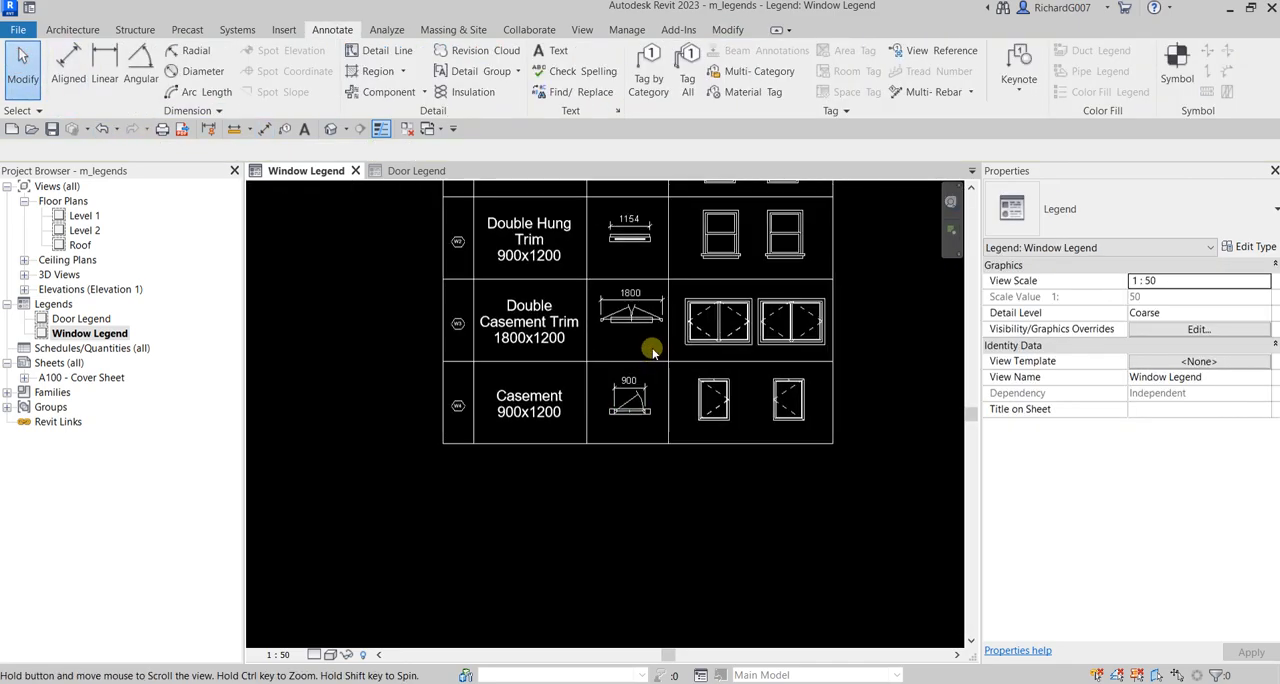